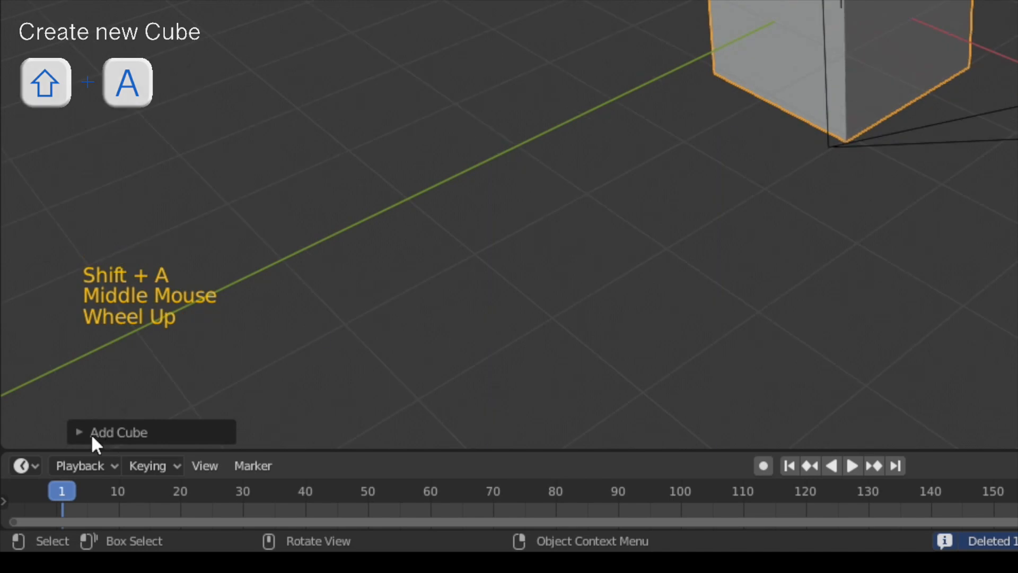
Set the newly added cube's size to 4 m.
double_click(274, 249)
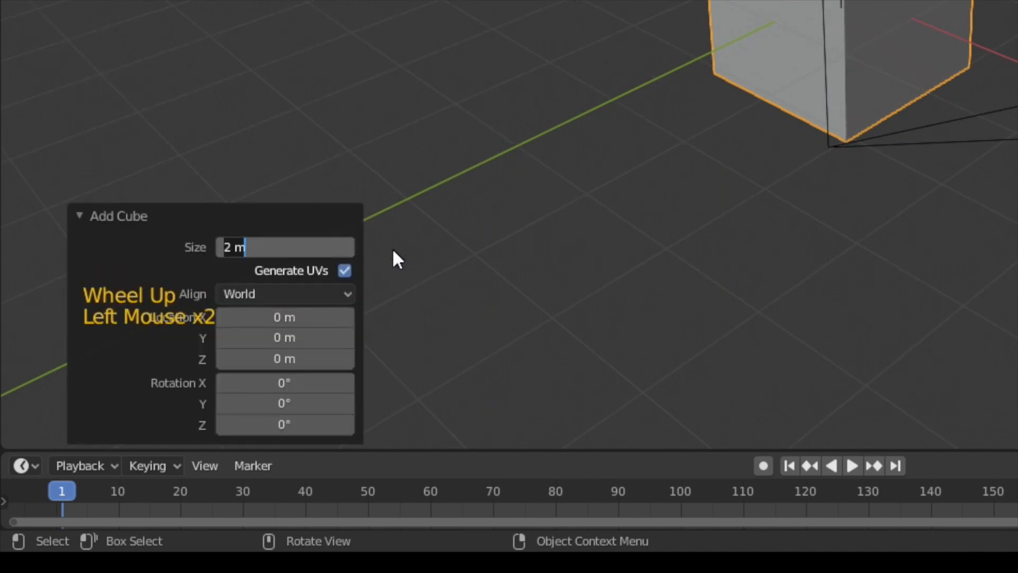
text(4)
key(Return)
Enter Edit Mode and move the cube's whole mesh 2 m up along the Z axis.
middle_drag(352, 391, 373, 400)
key(Tab)
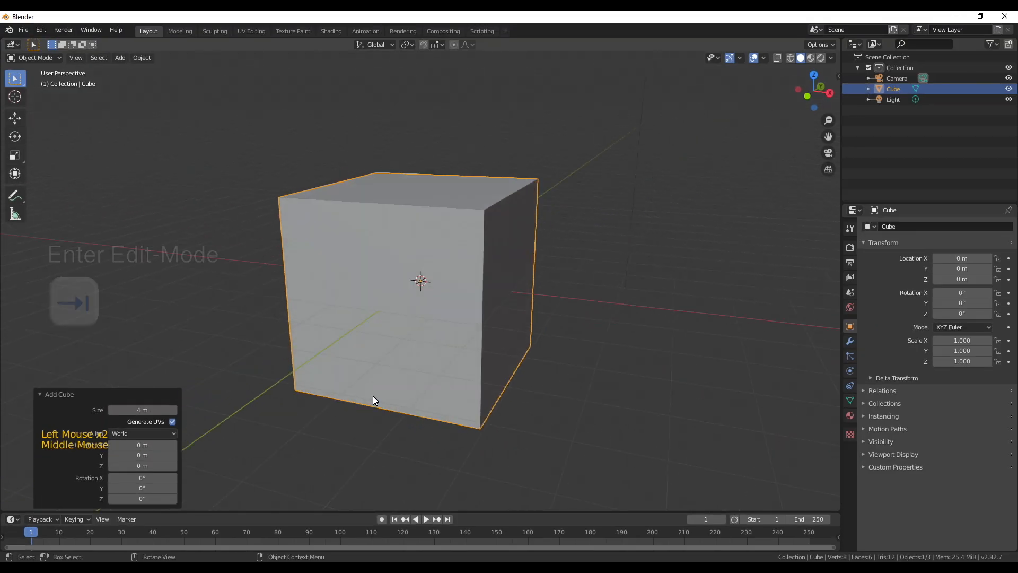
key(Tab)
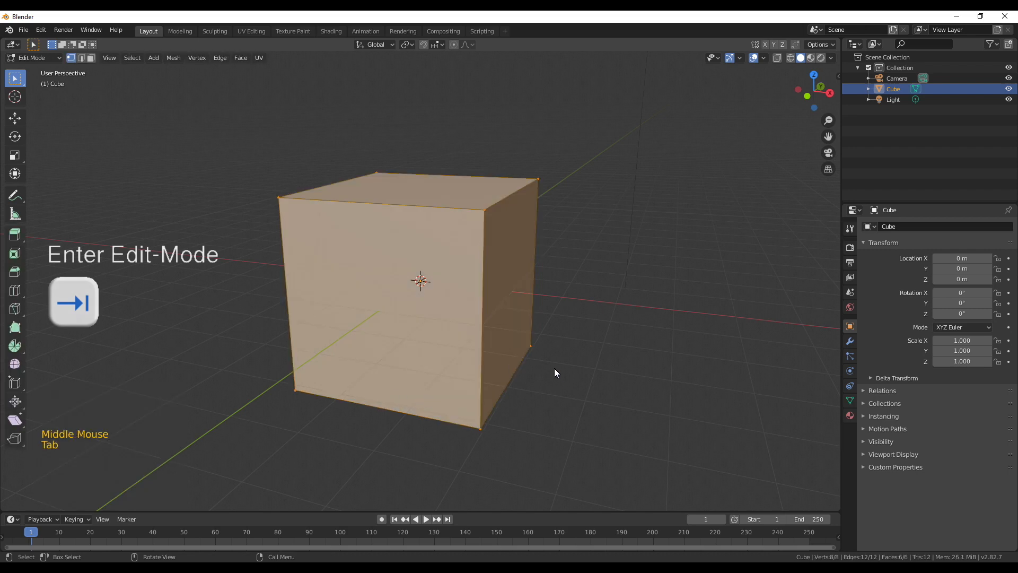
key(g)
key(z)
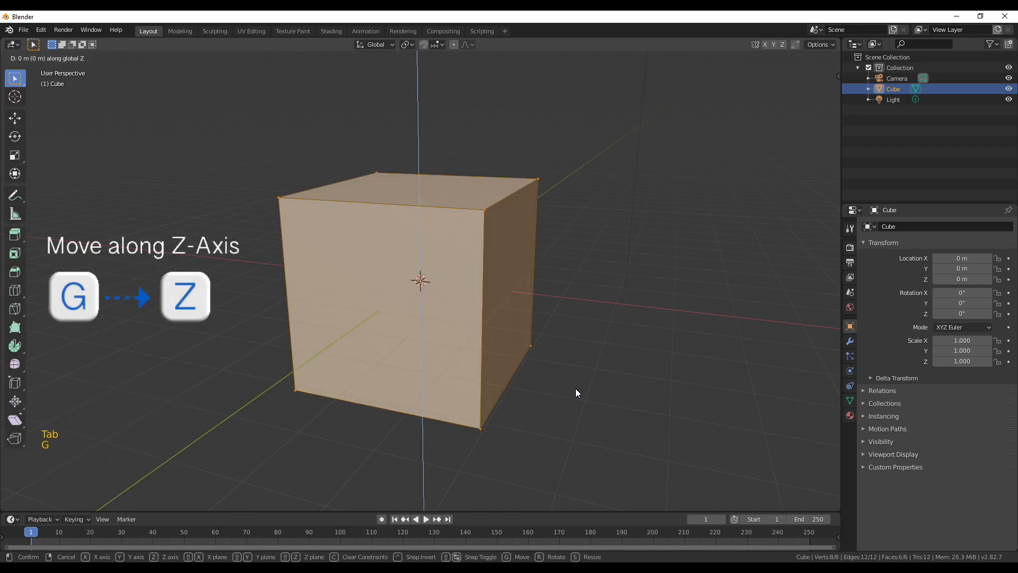
key(2)
key(Return)
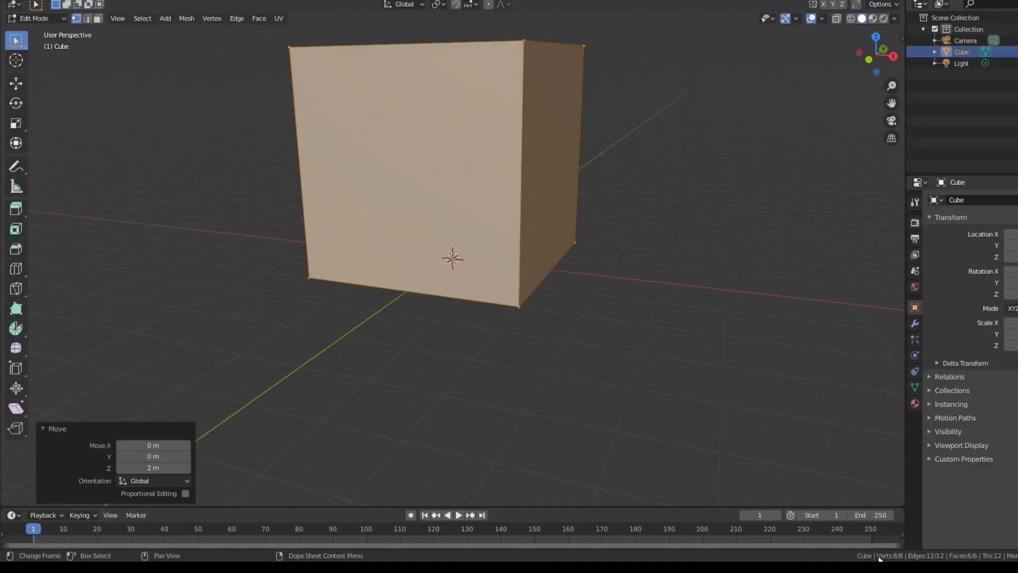
In face select mode, move the cube's top face down by 3 m along the Z axis.
middle_drag(372, 117, 350, 165)
ctrl+middle_drag(350, 165, 317, 195)
click(90, 57)
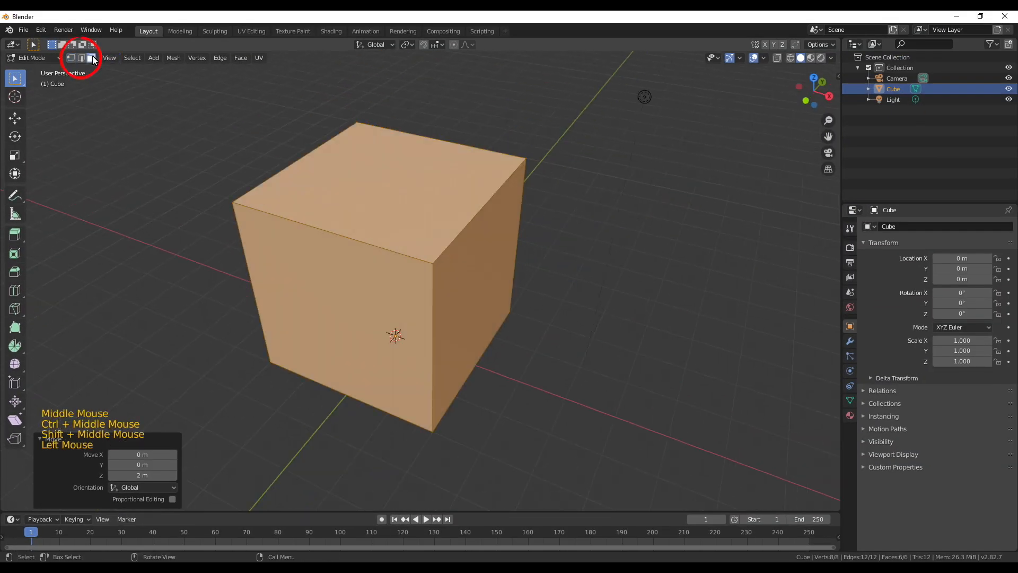
click(345, 149)
text(gz)
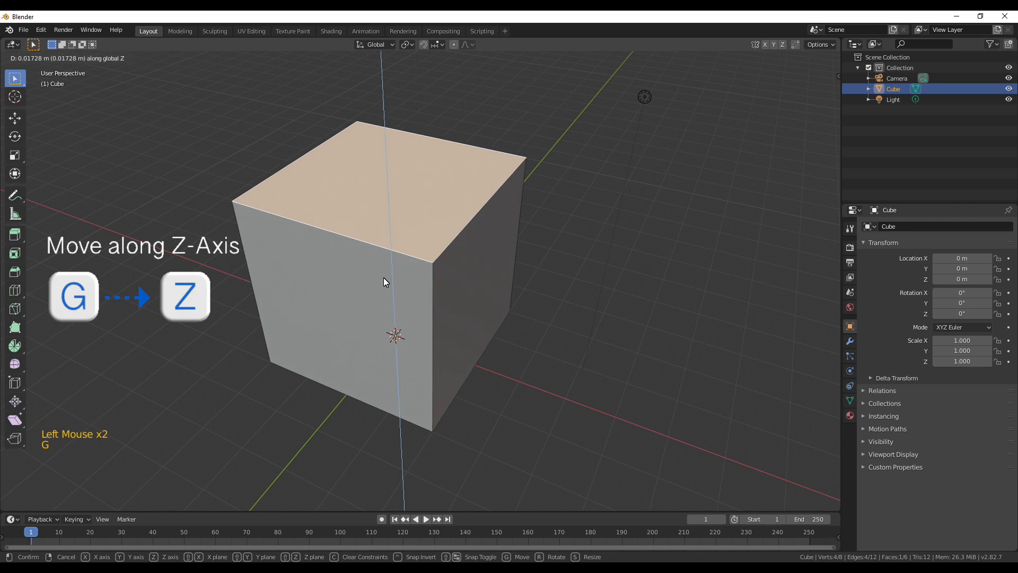
text(-3)
click(384, 278)
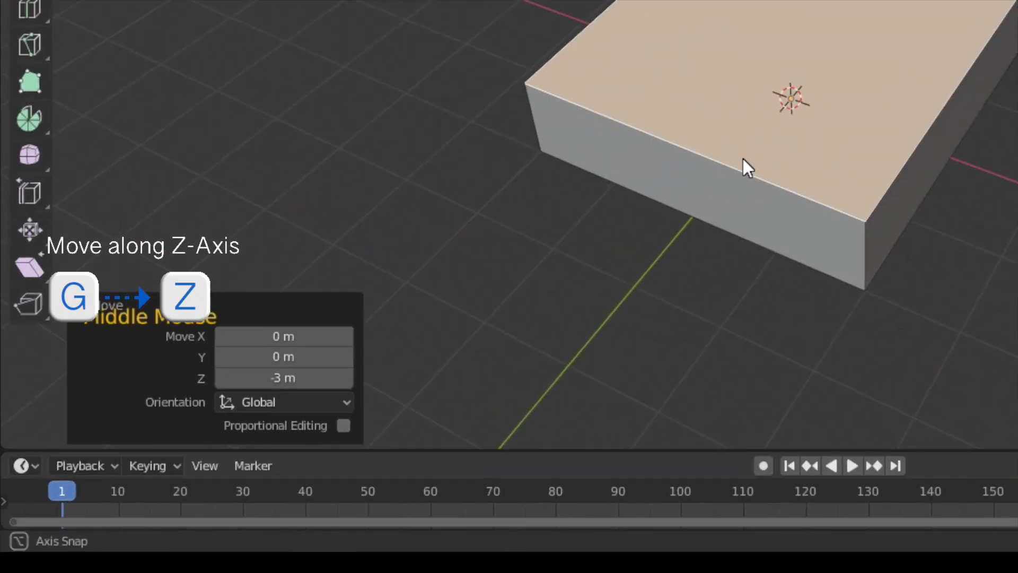
Delete the bottom face of the flattened box.
middle_drag(366, 369, 169, 423)
middle_drag(596, 230, 655, 230)
scroll(655, 230, up, 1)
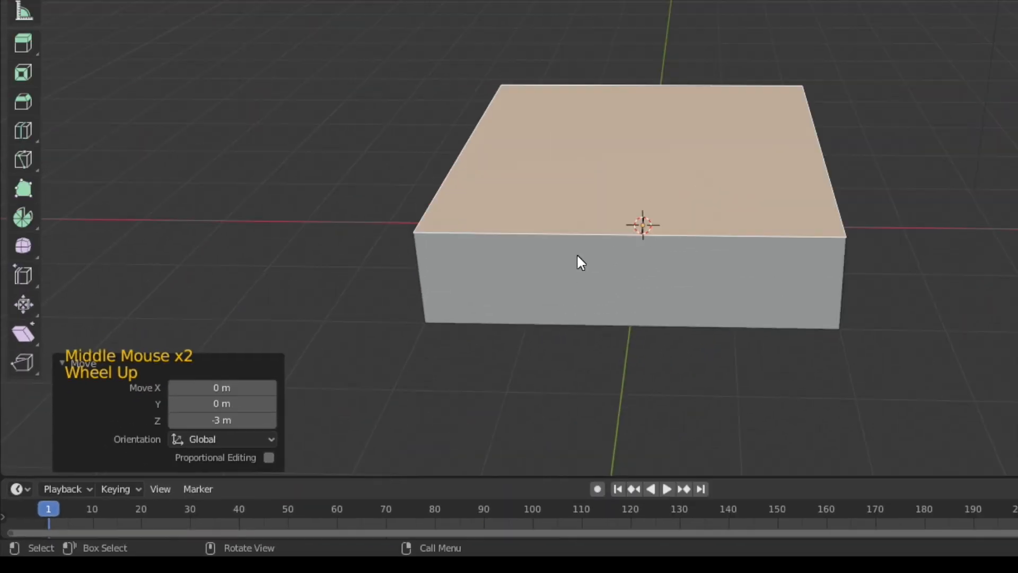
middle_drag(749, 169, 948, 289)
middle_drag(472, 426, 445, 389)
click(437, 330)
click(437, 330)
key(x)
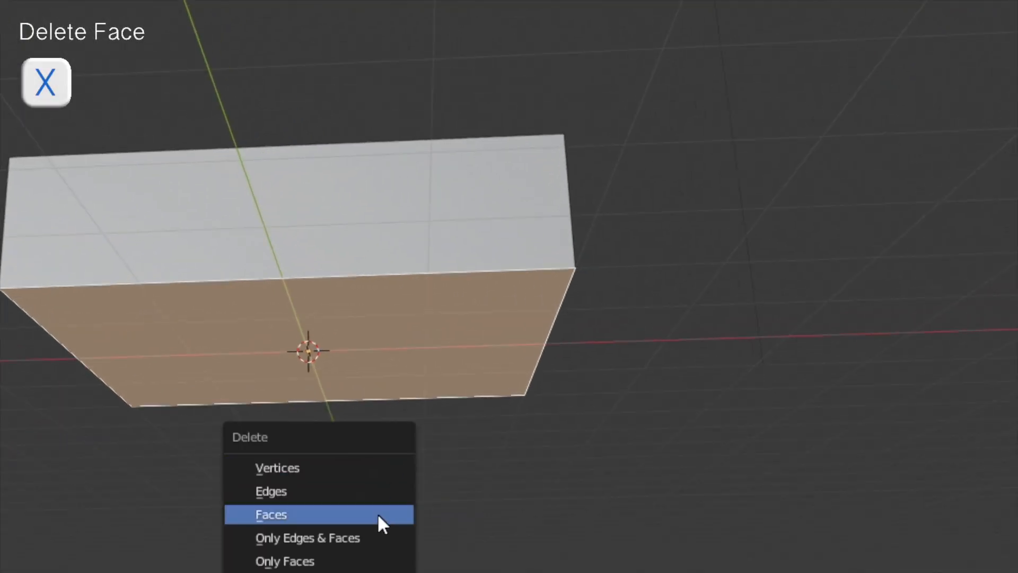
click(377, 514)
Inset the box's top face by 0.2 m and delete the inner face.
middle_drag(315, 264, 378, 405)
click(378, 409)
text(i)
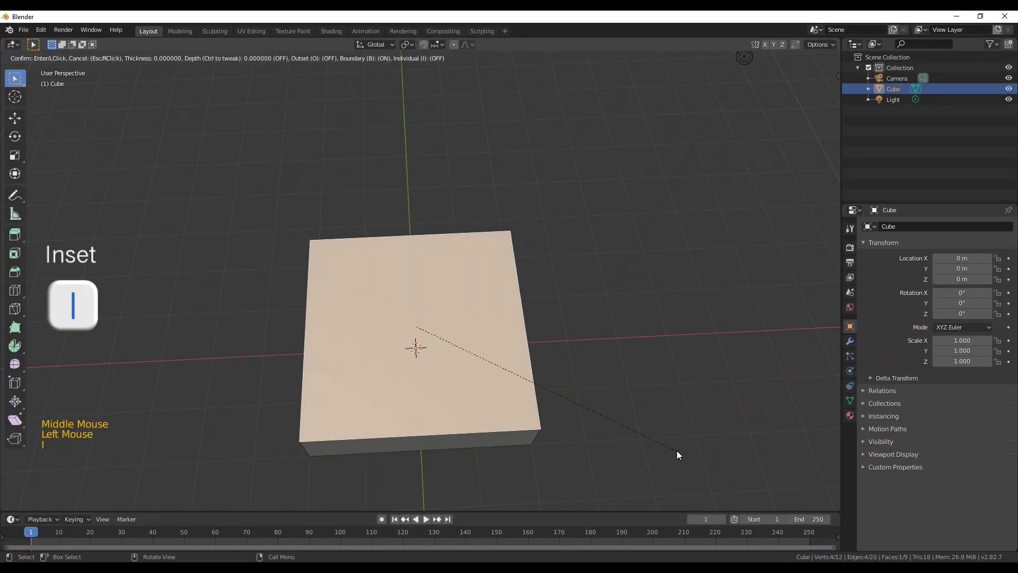
text(0.2)
key(Return)
key(x)
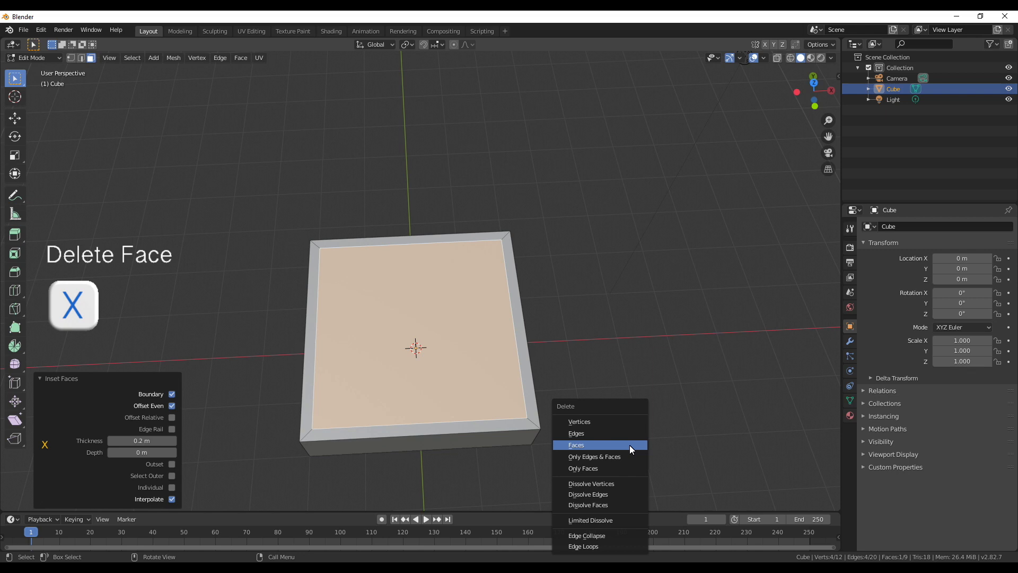
click(629, 445)
Add one centred vertical loop cut to the front wall, with no slide offset.
middle_drag(576, 453, 576, 403)
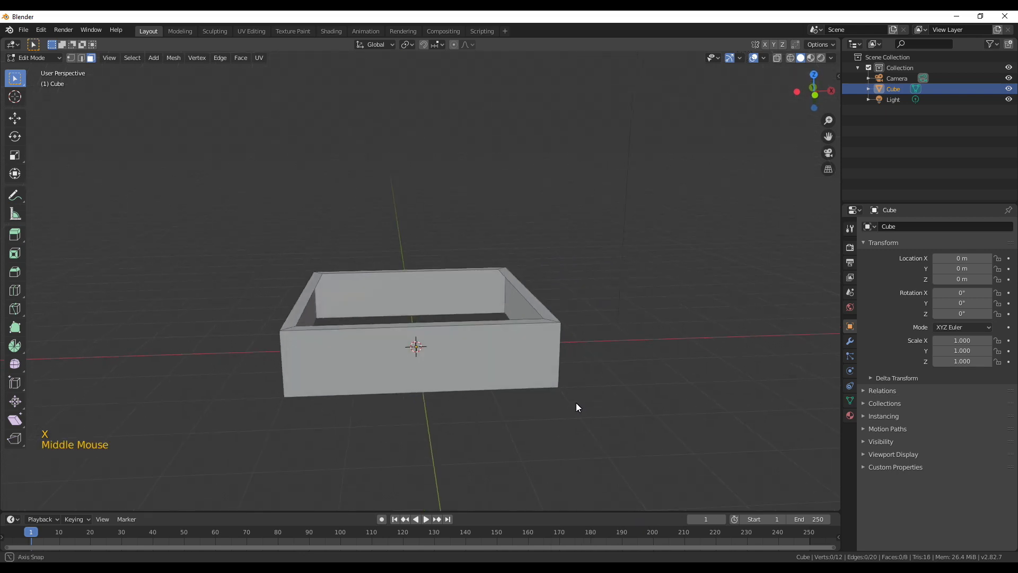
key(ctrl+r)
click(431, 393)
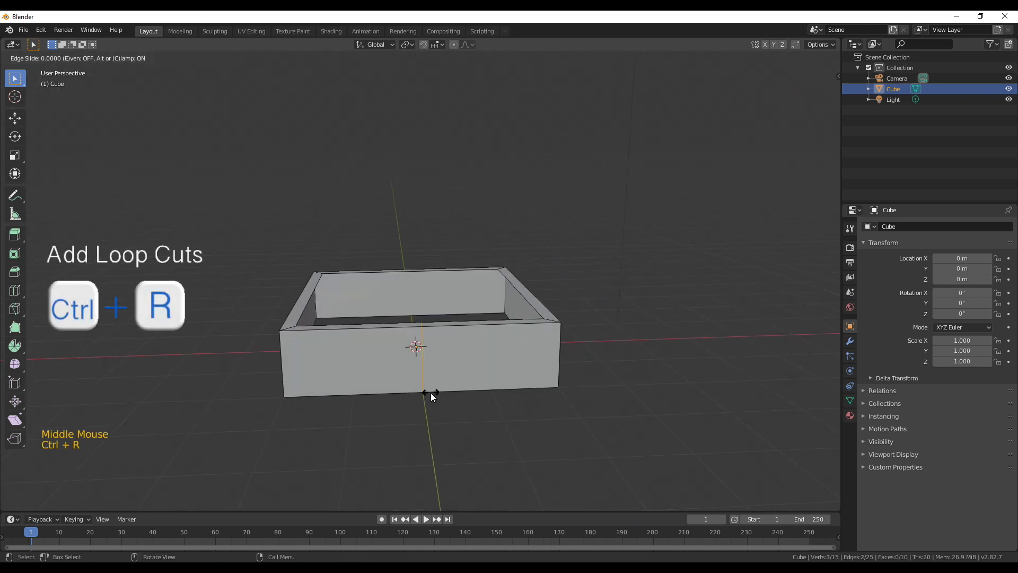
right_click(431, 393)
Add a second loop cut in the right half of the front wall, slid by about 0.17 with Even and Flipped on.
key(ctrl+r)
click(491, 382)
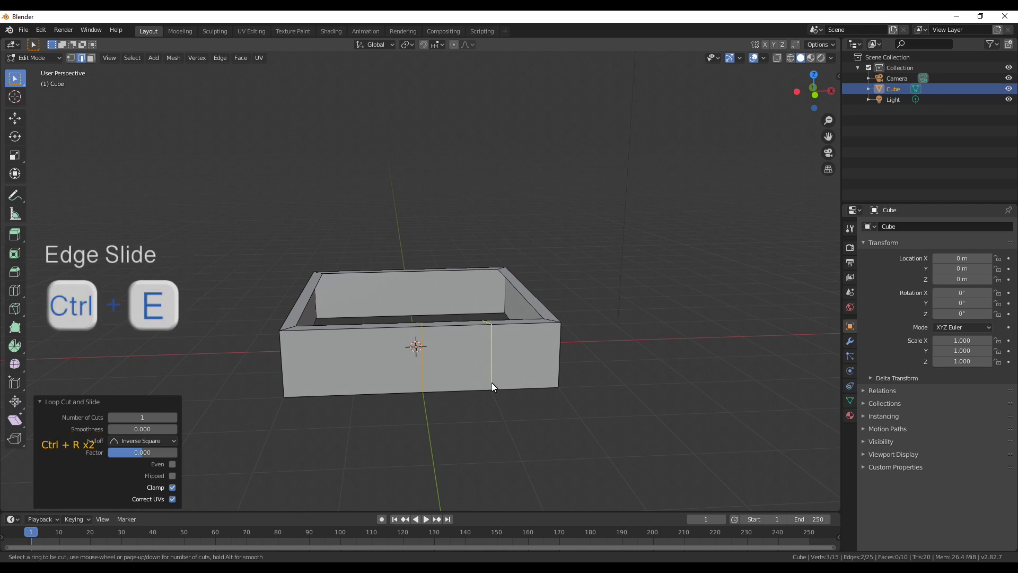
key(e)
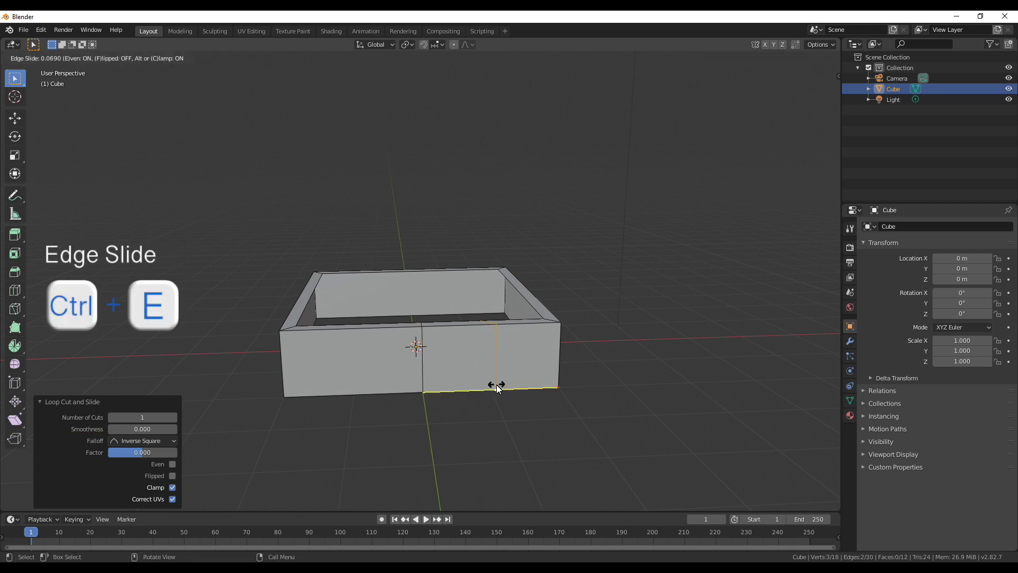
key(f)
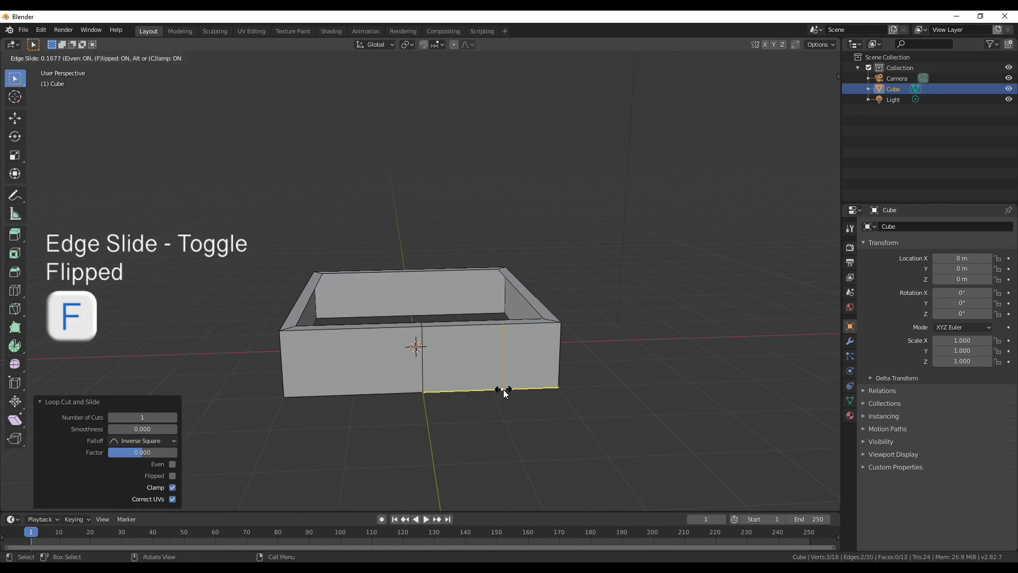
click(503, 391)
Delete the face loop between the two loop cuts in the front wall to open a doorway.
middle_drag(436, 382, 445, 408)
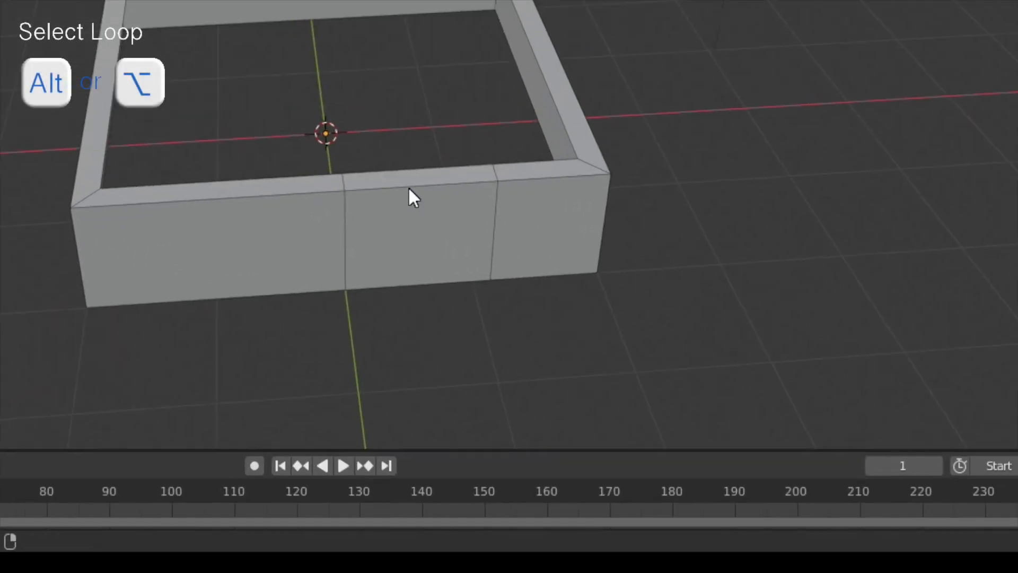
alt+click(459, 386)
key(x)
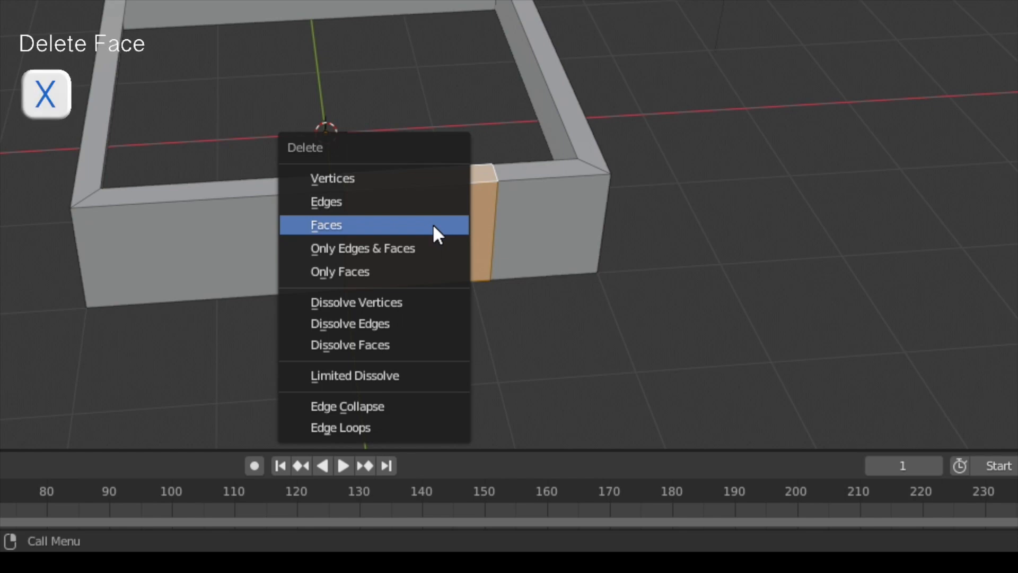
click(433, 225)
Edge-slide the top and outer vertical edges on the doorway's left side outward to widen the opening, and deselect everything.
middle_drag(478, 315, 499, 319)
scroll(492, 405, up, 2)
middle_drag(550, 445, 466, 404)
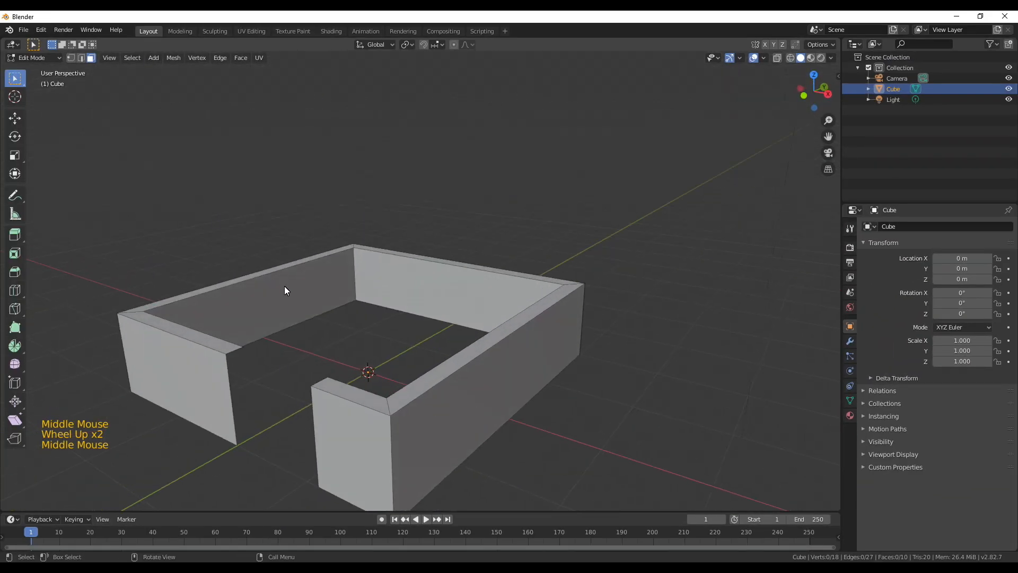
key(2)
shift+click(233, 350)
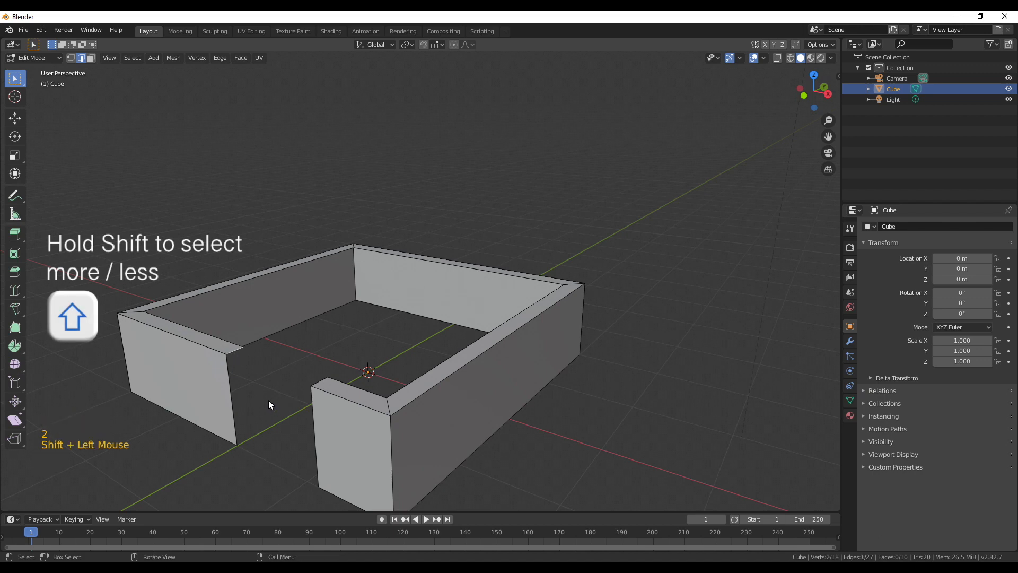
shift+click(229, 391)
middle_drag(275, 408, 313, 422)
key(g)
key(g)
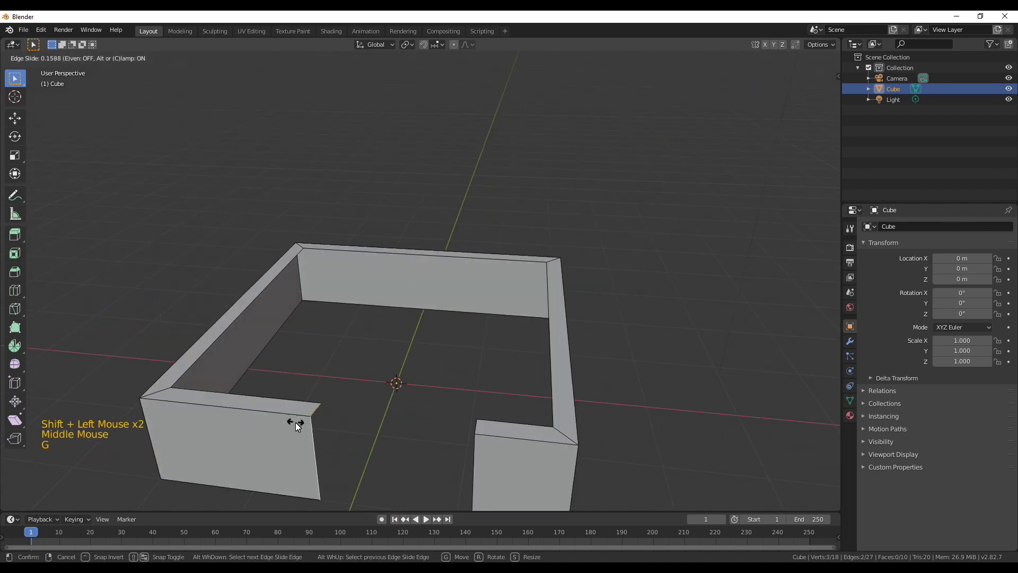
click(295, 422)
scroll(411, 387, down, 3)
key(alt+a)
scroll(411, 388, up, 1)
middle_drag(415, 383, 412, 387)
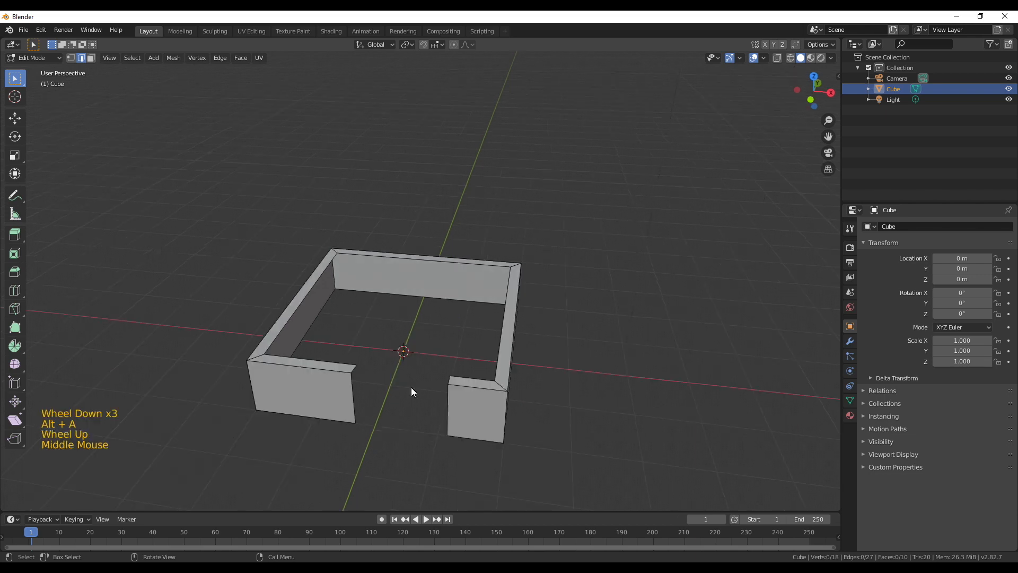
Return to Object Mode and add a new cube with a size of 2 m.
key(Tab)
key(shift+a)
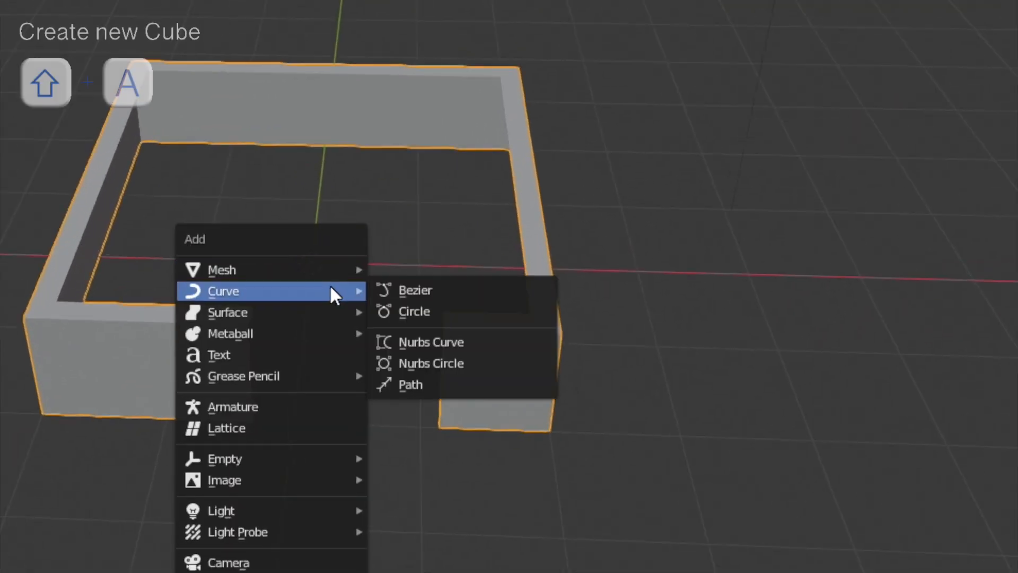
mouse_move(421, 361)
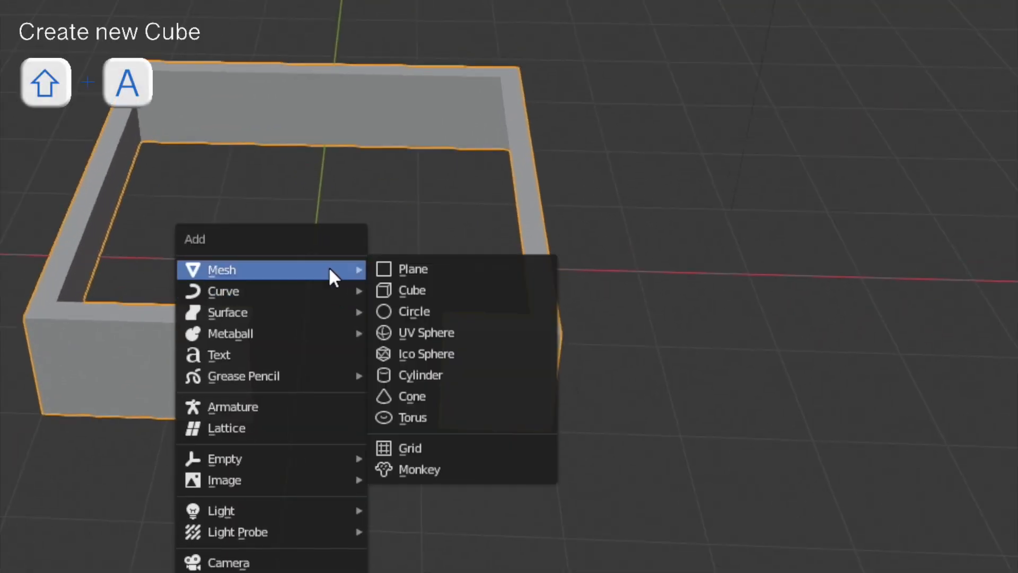
click(484, 291)
scroll(509, 350, down, 3)
click(294, 232)
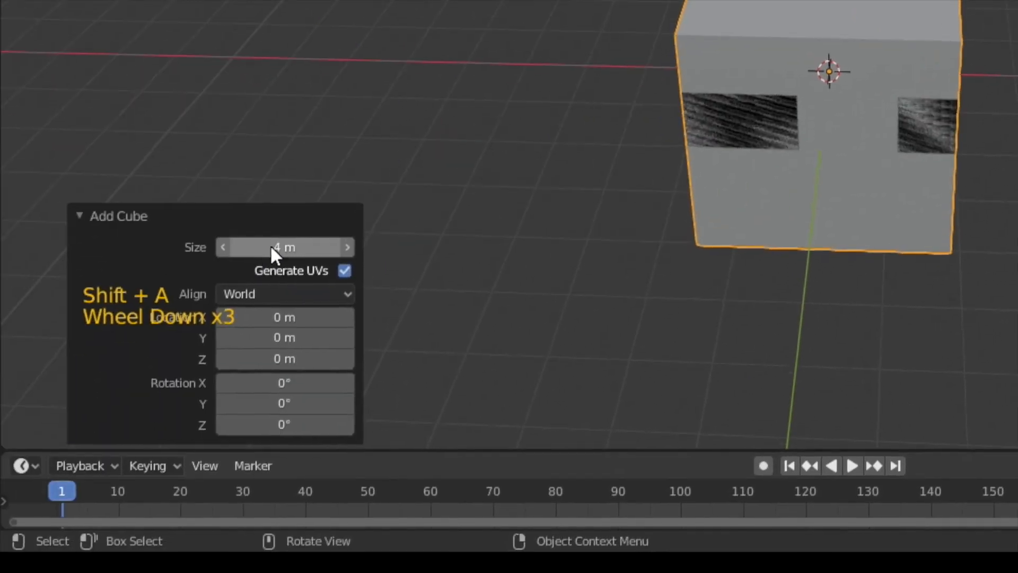
click(286, 247)
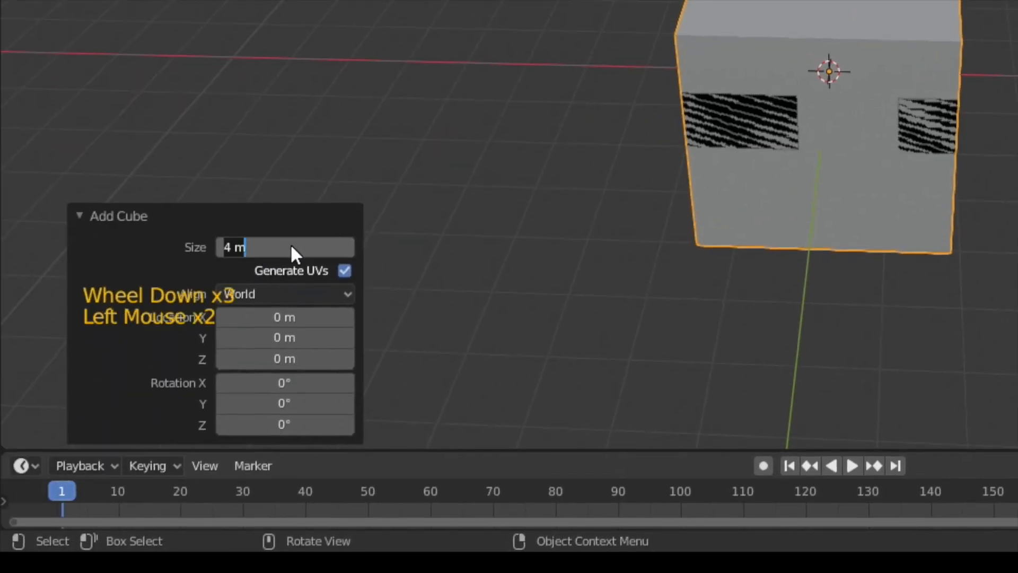
text(2)
key(Return)
Enter Edit Mode on the new cube and move its mesh up 1 m along the Z axis.
scroll(651, 251, up, 2)
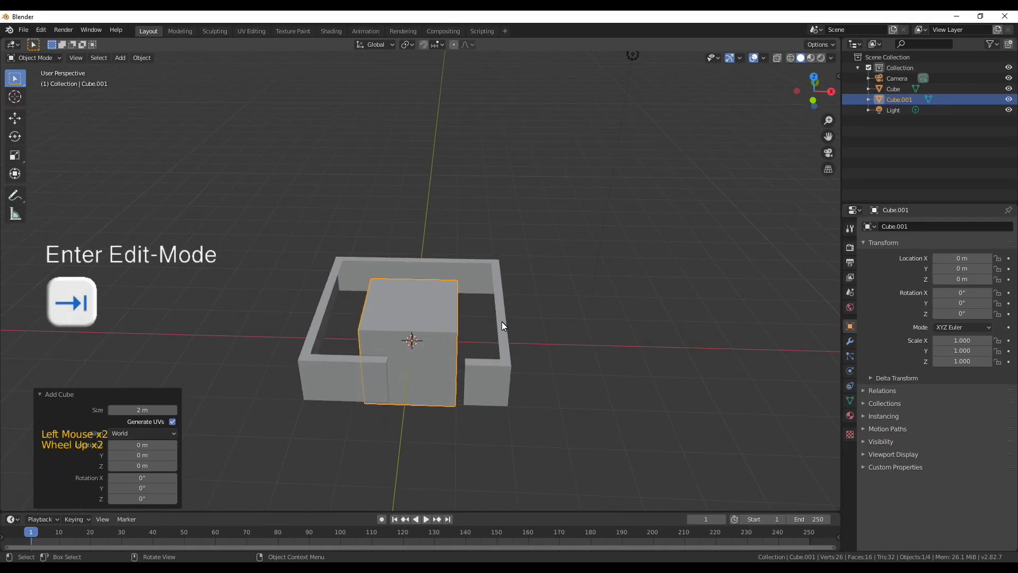
key(Tab)
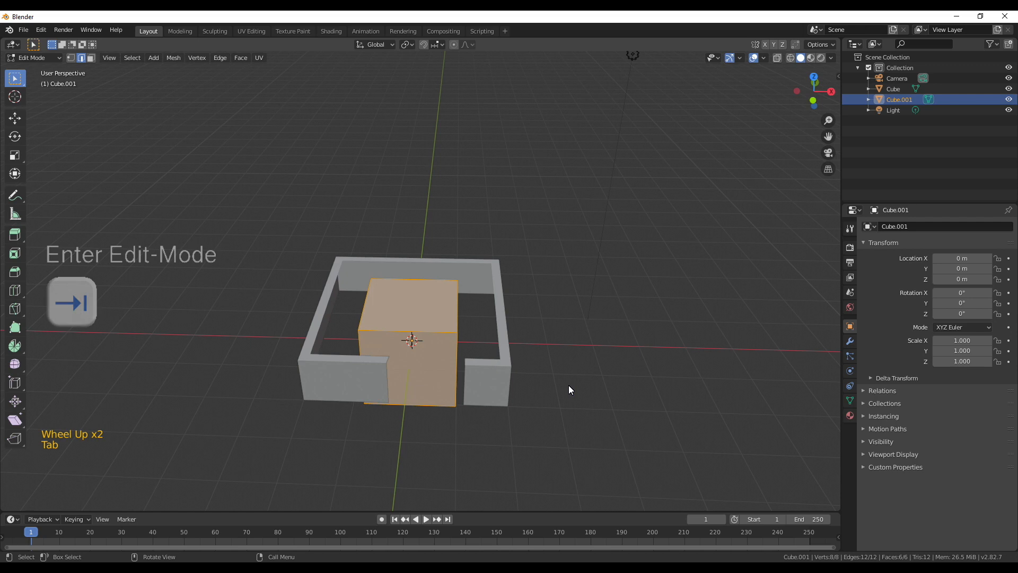
text(gz41)
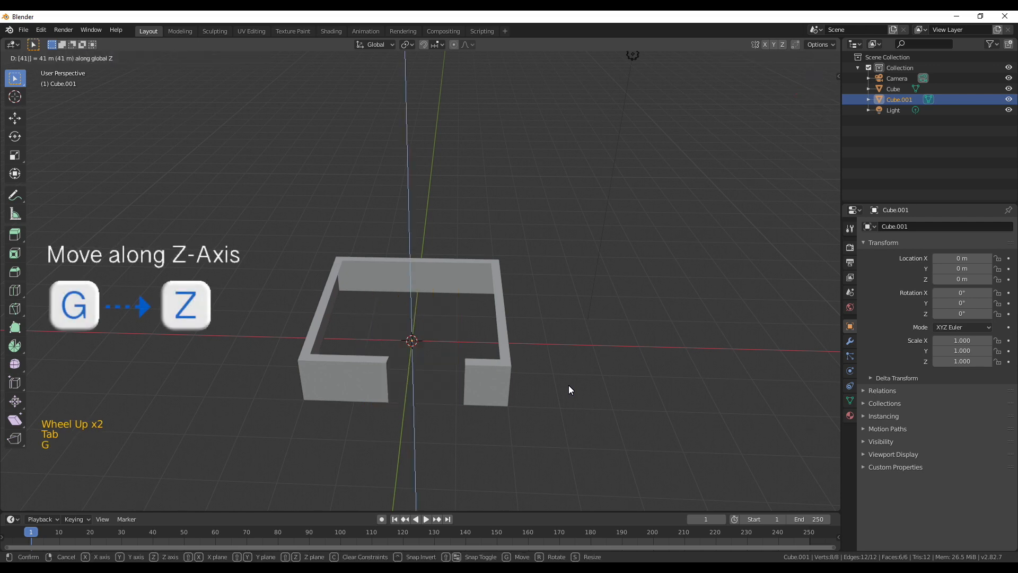
key(Escape)
text(gz)
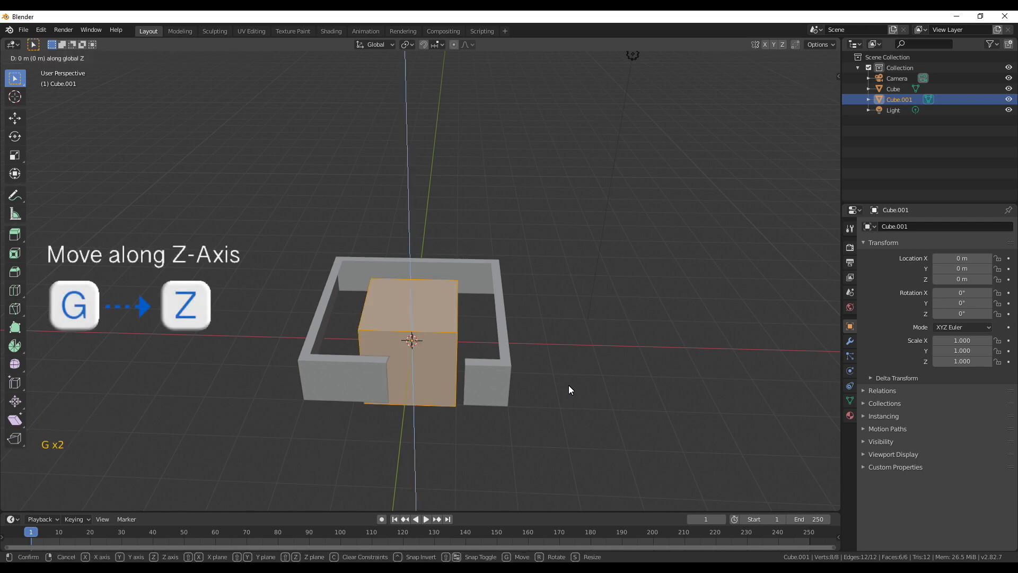
text(1)
key(Return)
Scale the new cube's mesh to 0.2 on X and Y, excluding Z, to form a thin post.
key(s)
key(shift+z)
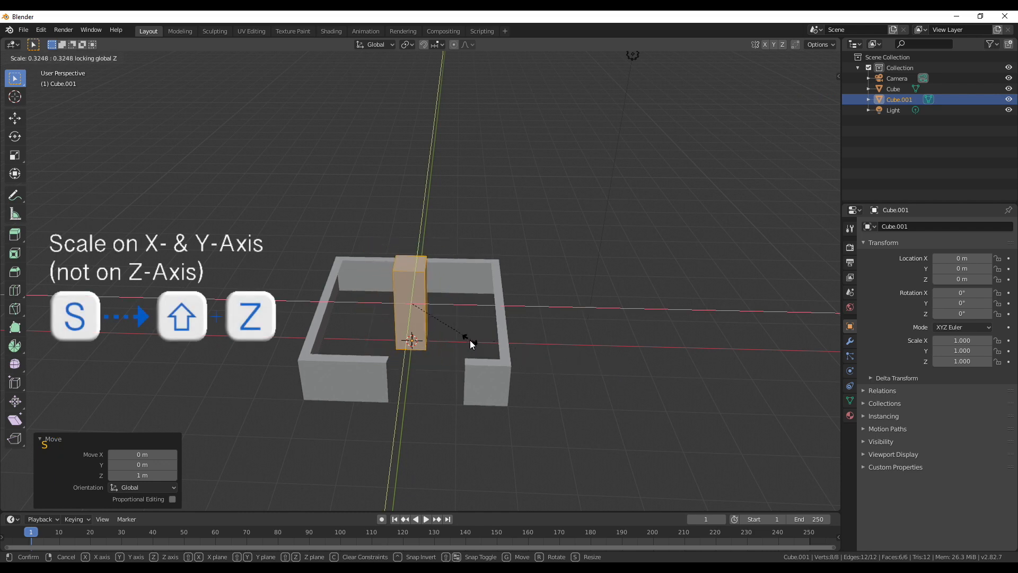
text(0.2)
key(Return)
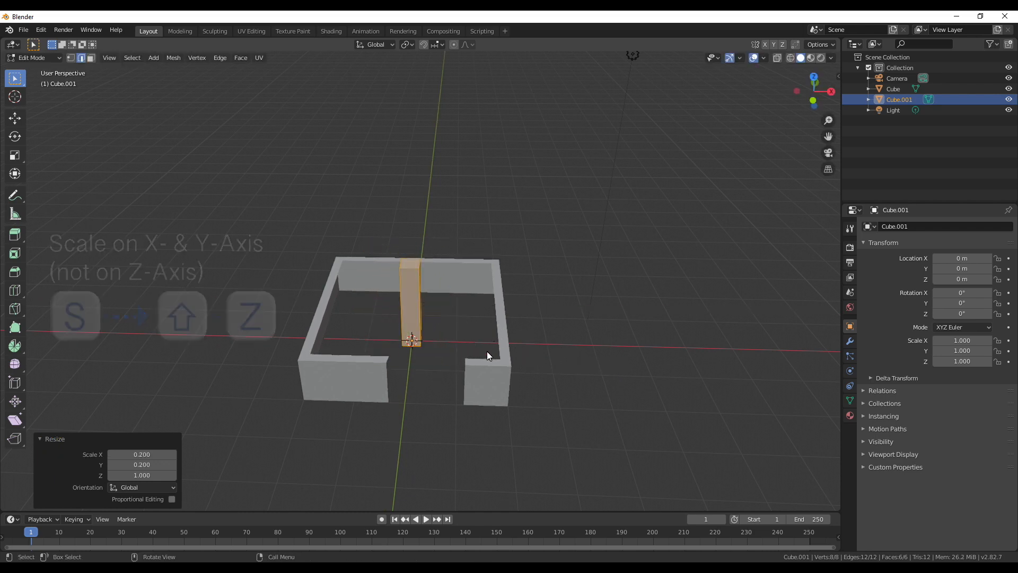
scroll(489, 351, up, 3)
middle_drag(430, 351, 480, 391)
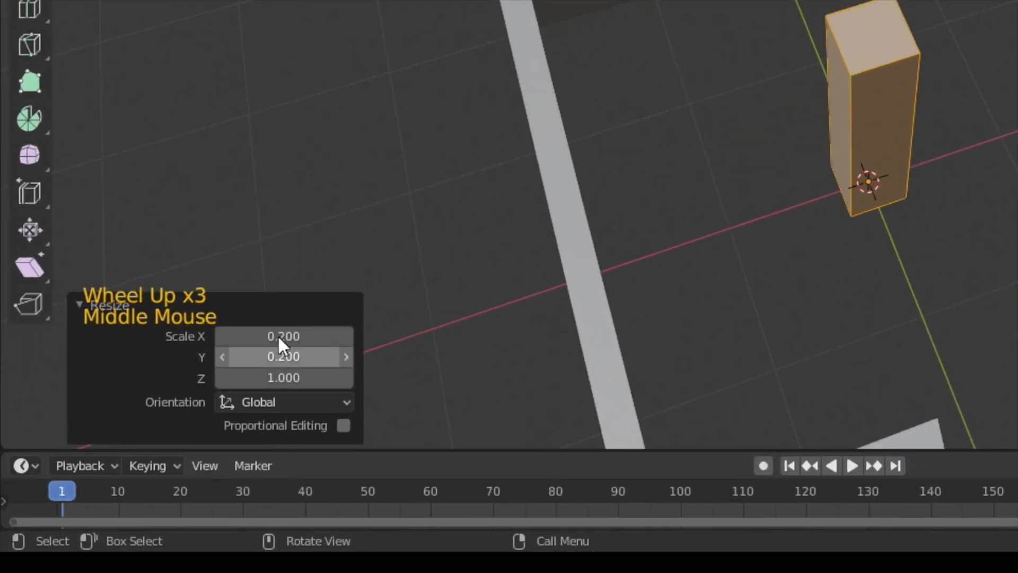
click(279, 338)
text(0.2)
key(Return)
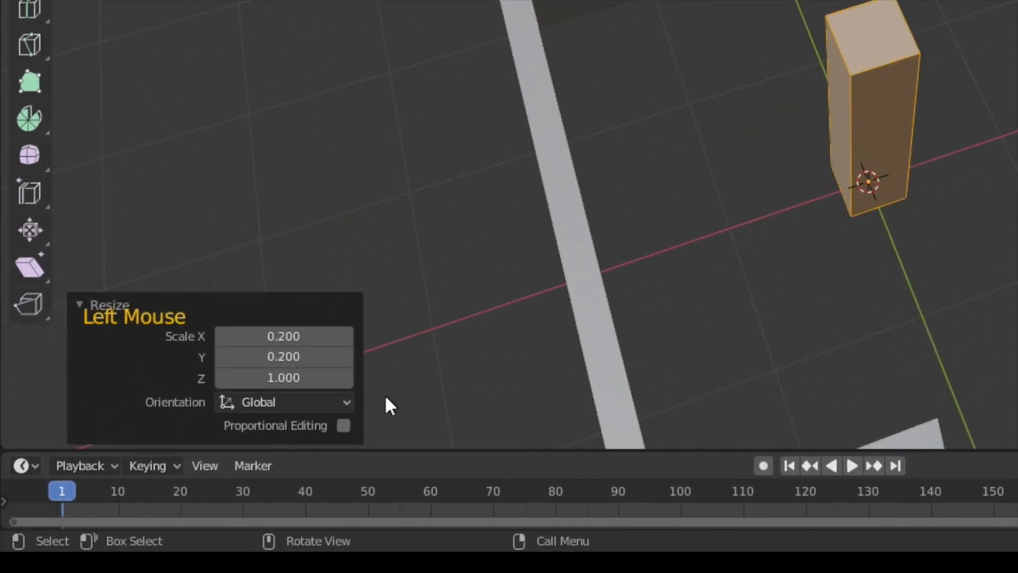
In top view, move the post about -0.16 m on X and -1.89 m on Y onto the wall end beside the doorway.
middle_drag(440, 331, 437, 282)
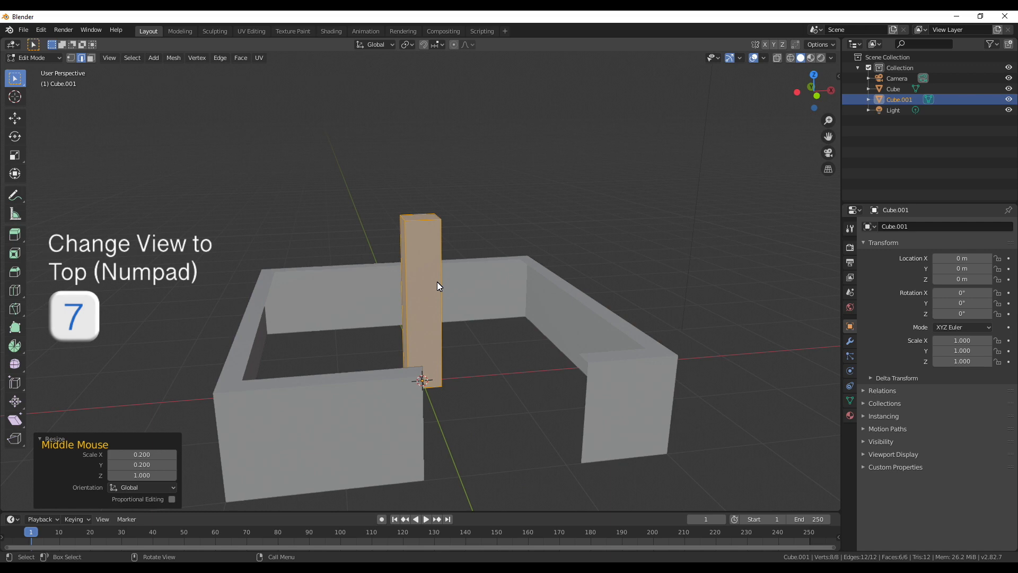
key(KP_7)
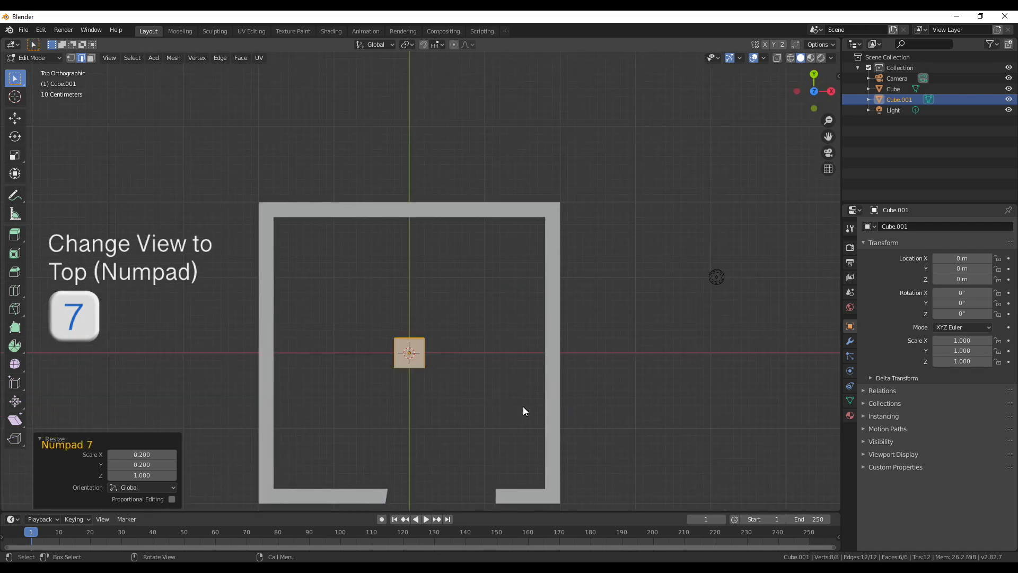
shift+middle_drag(523, 406, 541, 313)
key(g)
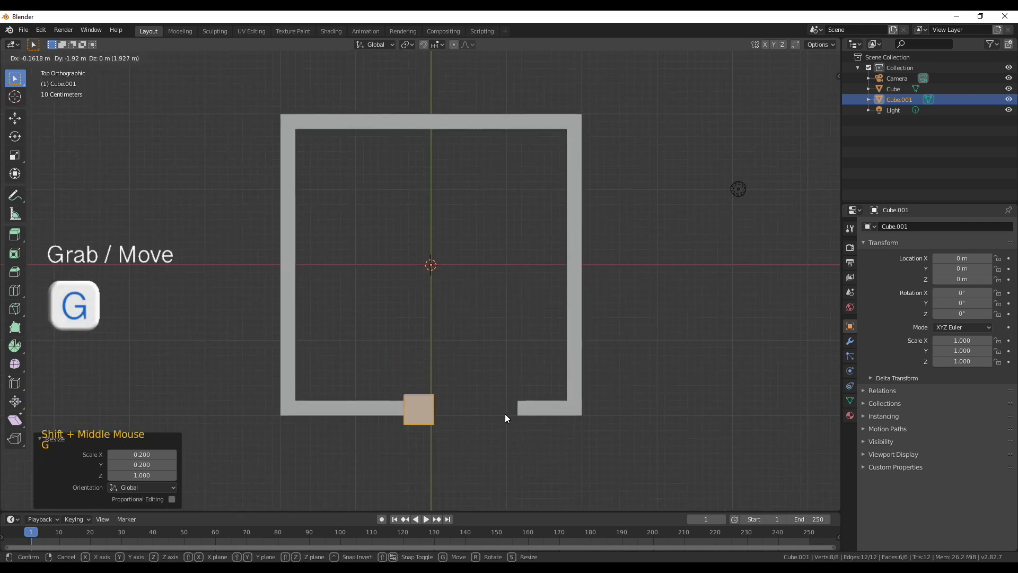
click(505, 413)
middle_drag(505, 413, 507, 344)
scroll(506, 343, up, 2)
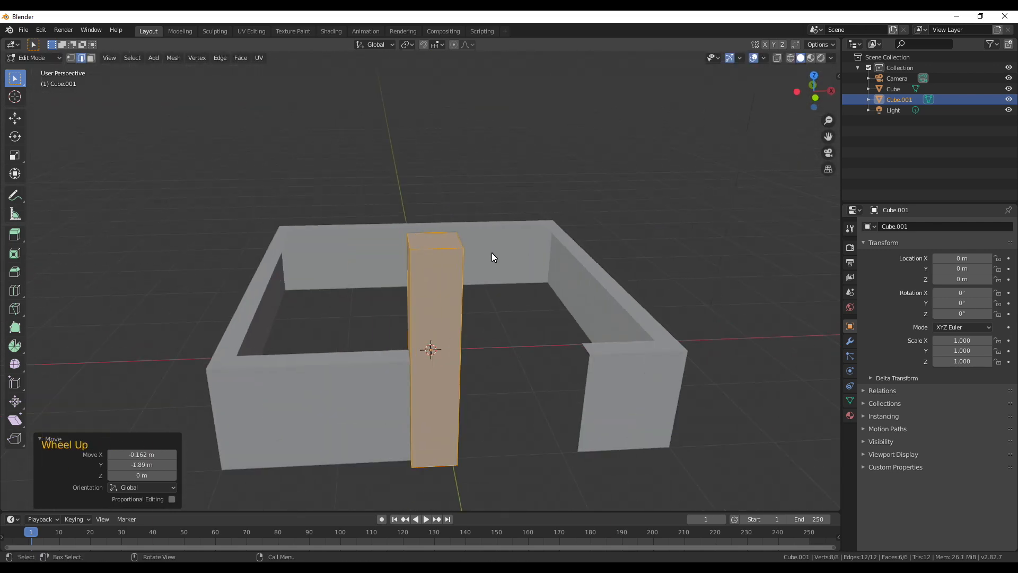
Scale the post down to about 0.84 on X and Y only, keeping its height.
middle_drag(492, 258, 544, 351)
key(s)
key(shift+z)
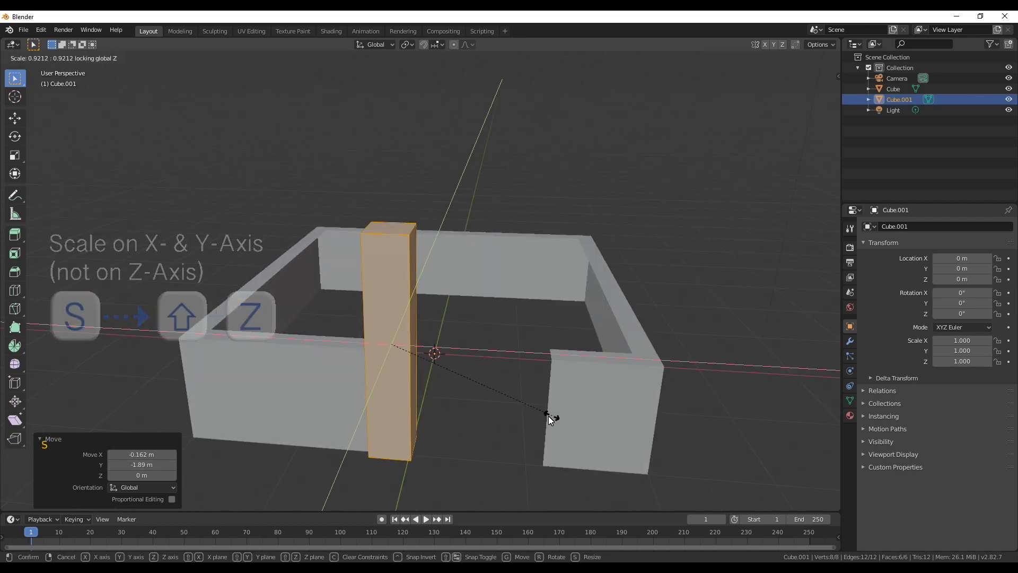
click(536, 415)
In top view, duplicate the post and place the copy along the X axis at the doorway's opposite wall end.
middle_drag(462, 403, 488, 446)
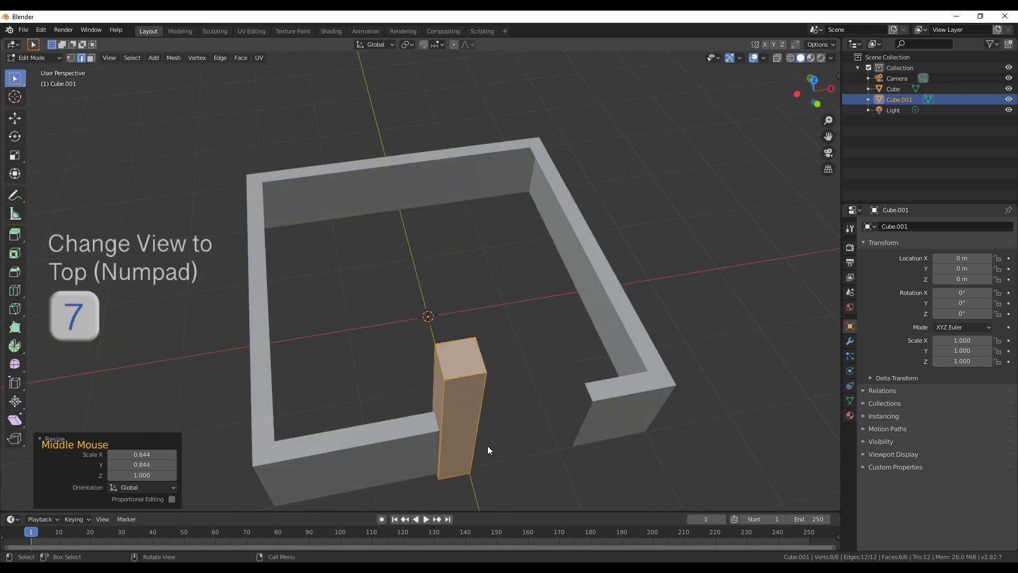
key(KP_7)
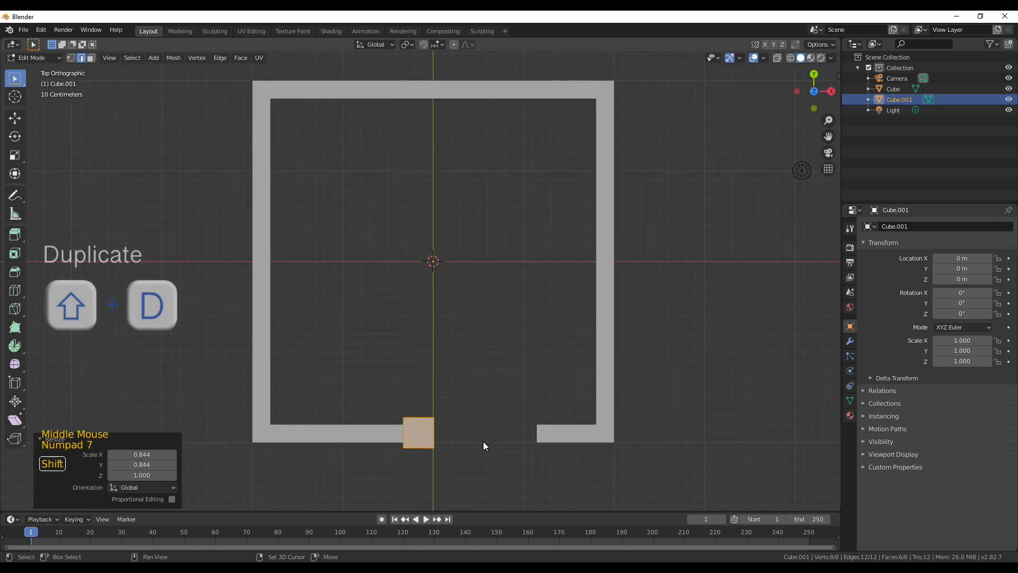
key(shift+d)
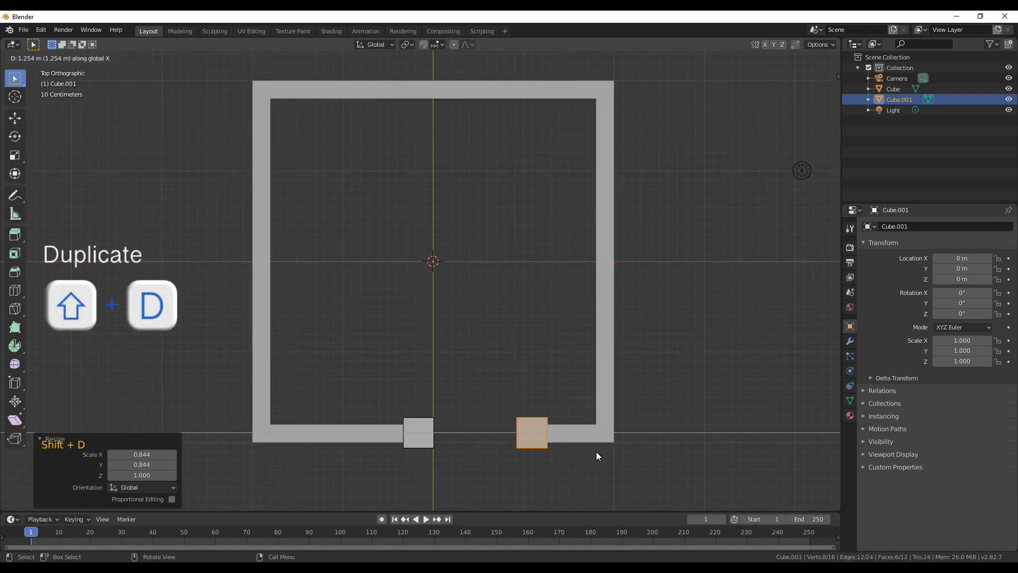
click(588, 448)
Add three evenly spaced horizontal loop cuts to each of the two doorway posts.
middle_drag(588, 450, 456, 383)
scroll(513, 395, up, 2)
scroll(458, 319, down, 2)
key(ctrl+r)
scroll(453, 266, up, 1)
click(453, 267)
right_click(453, 267)
key(ctrl+r)
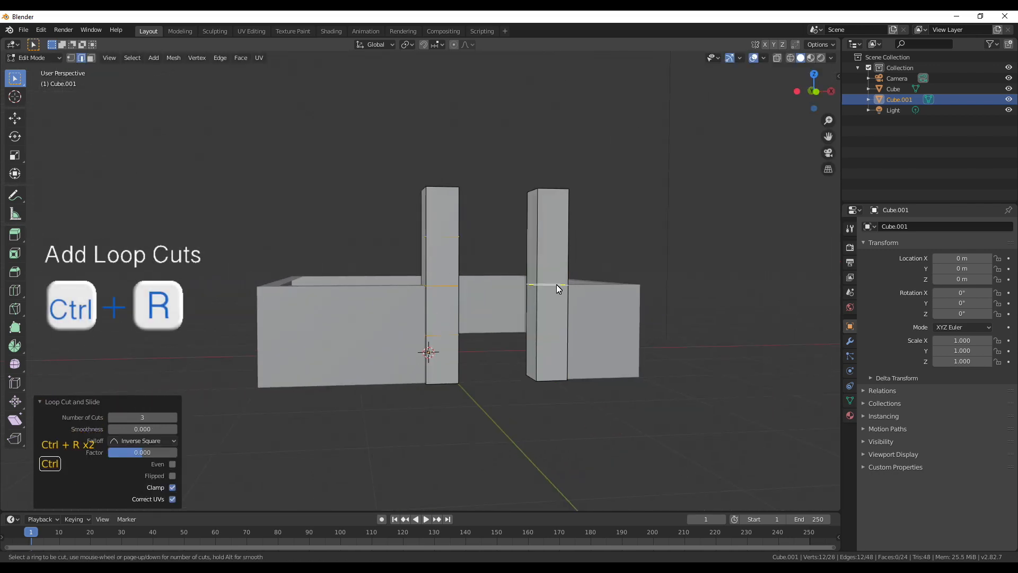
scroll(557, 286, up, 2)
click(558, 286)
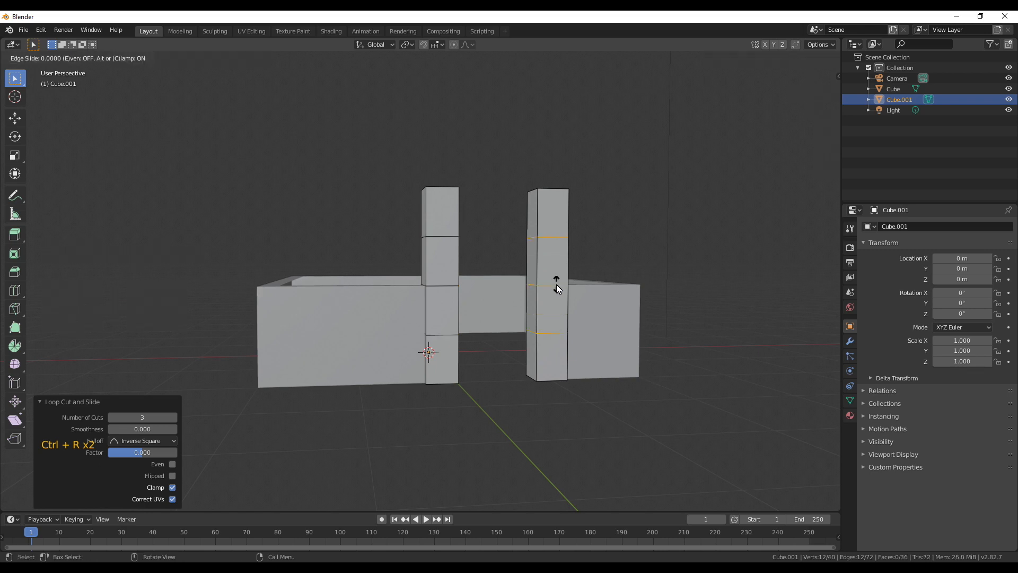
right_click(559, 279)
Edge-slide the lowest edge loop of the right post slightly downward.
alt+click(556, 331)
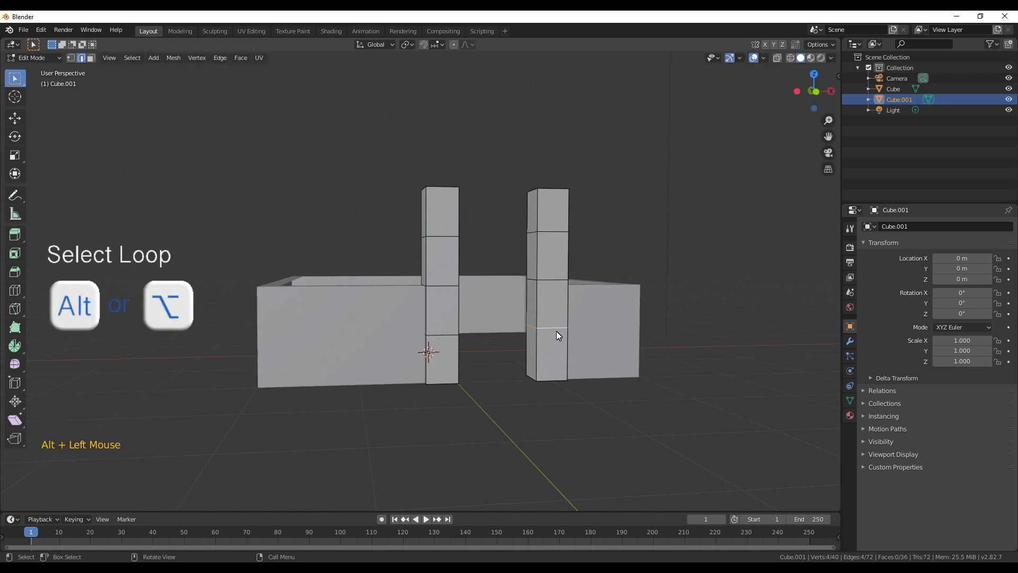
key(g)
key(g)
click(555, 334)
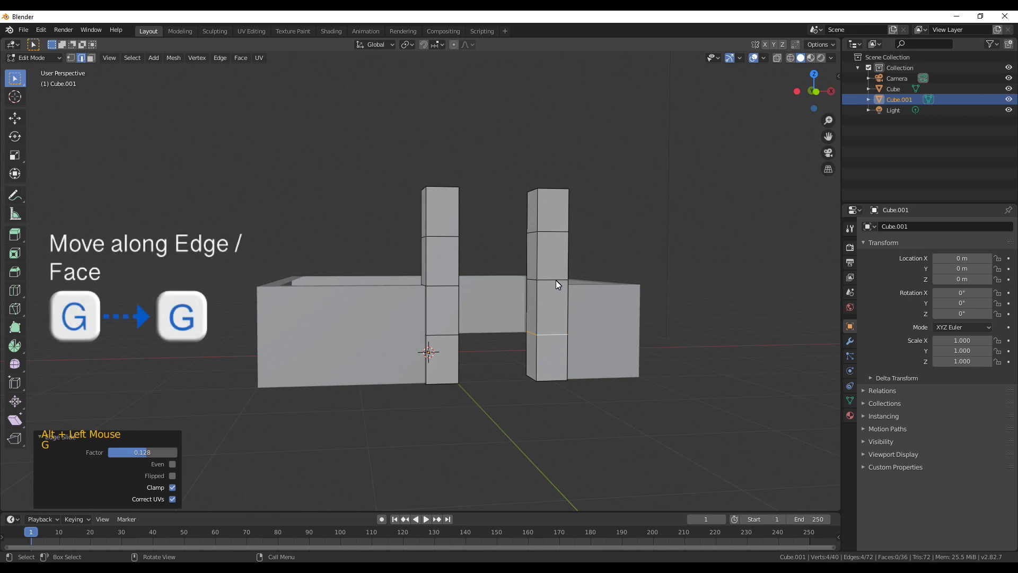
Edge-slide the right post's middle edge loop downward and rescale it slightly.
alt+click(556, 280)
key(g)
key(g)
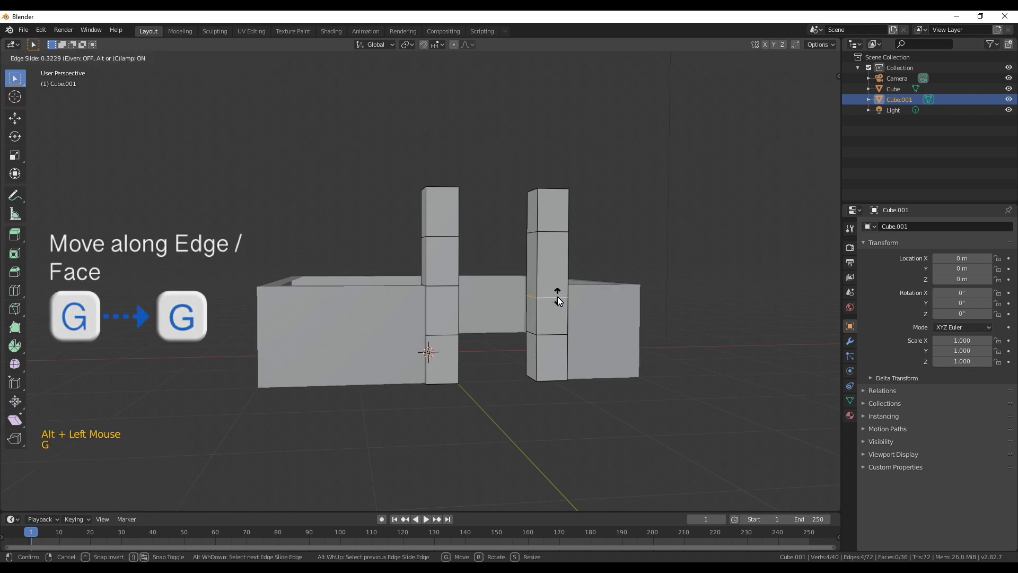
click(558, 298)
key(s)
click(578, 314)
Scale the right post's lowest edge loop to about 0.88 and rotate it slightly.
middle_drag(579, 315, 533, 361)
alt+click(506, 365)
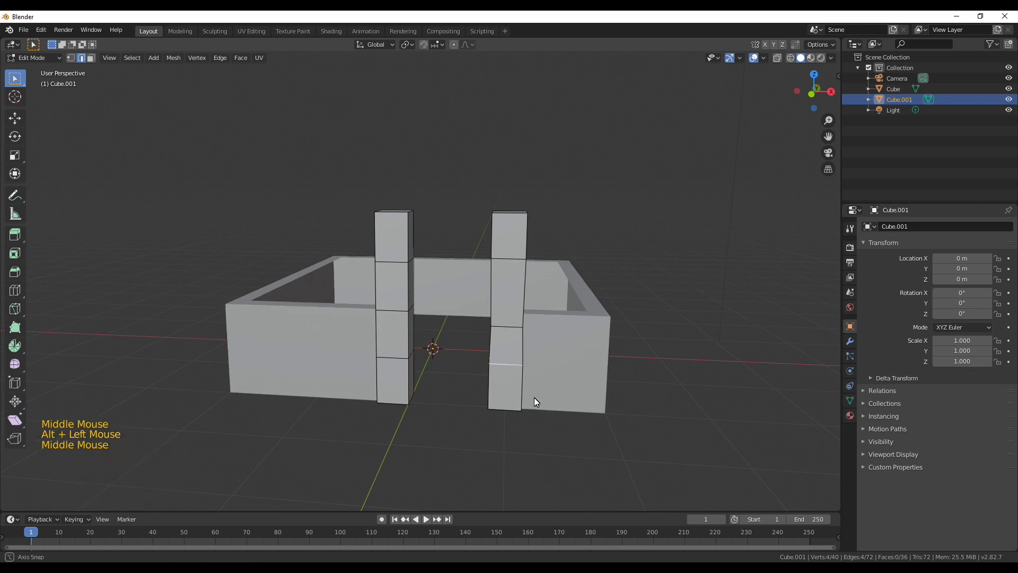
middle_drag(534, 397, 540, 399)
key(s)
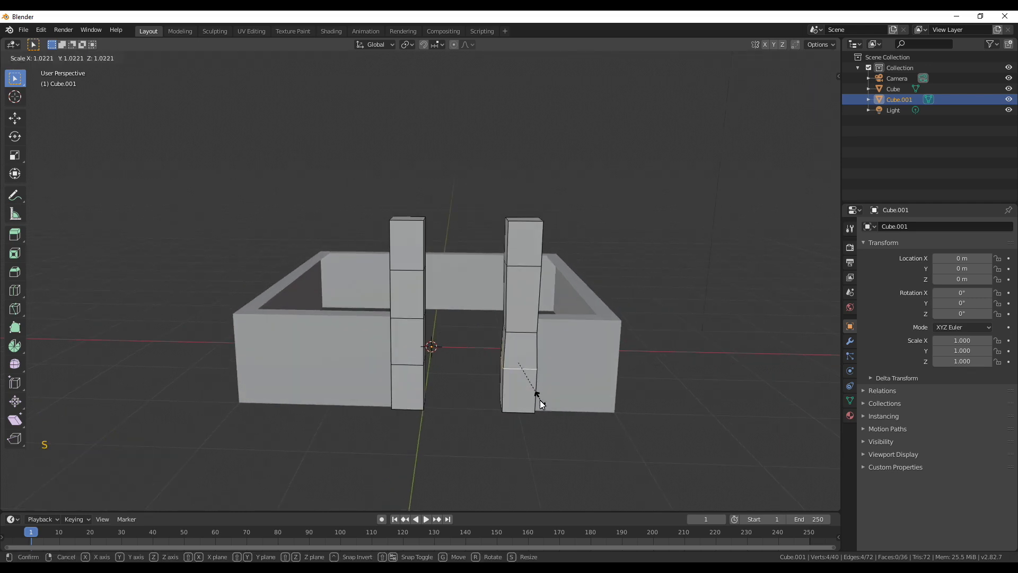
key(r)
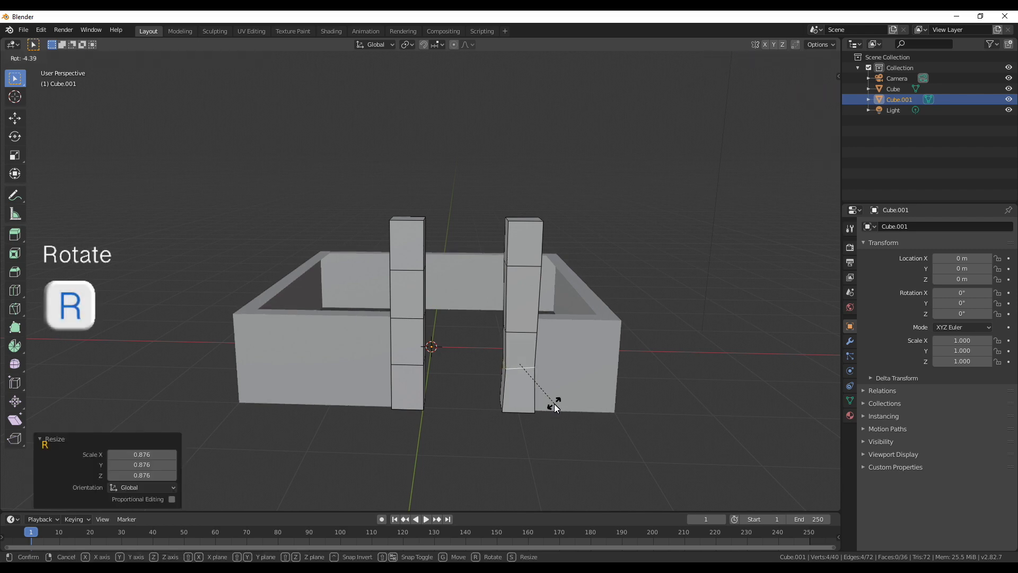
middle_drag(555, 403, 536, 395)
Edge-slide the right post's uppermost inserted loop and scale it down slightly to narrow the post there.
alt+click(547, 262)
key(g)
key(g)
click(600, 340)
key(s)
click(590, 334)
Edge-slide the left post's uppermost inserted loop slightly downward and scale it in a little.
alt+click(432, 265)
key(g)
key(g)
click(508, 331)
key(s)
click(504, 329)
Resize the left post's middle edge loop and clear the selection.
alt+click(432, 314)
key(s)
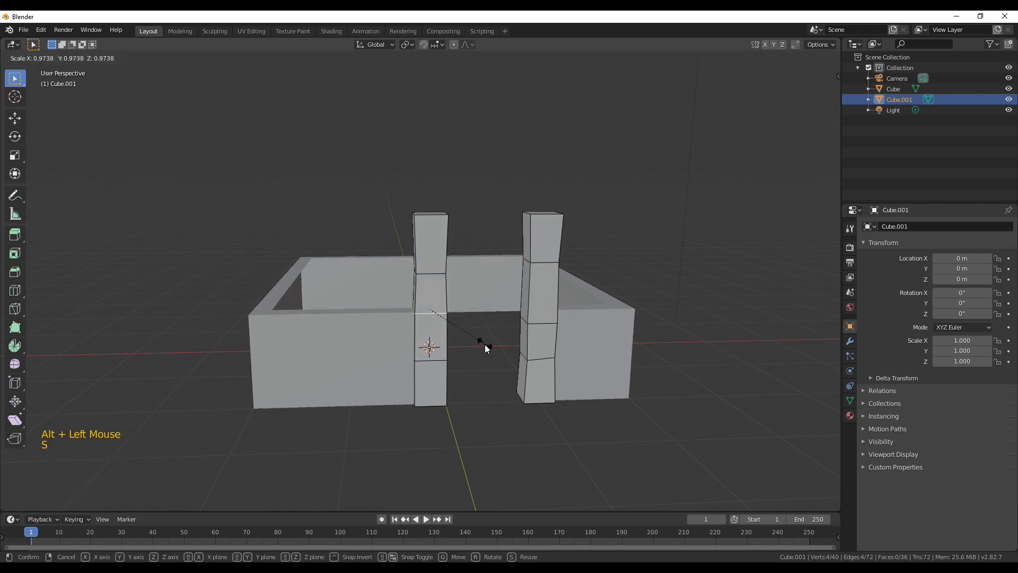
click(473, 385)
click(472, 388)
scroll(472, 388, down, 2)
middle_drag(472, 387, 431, 303)
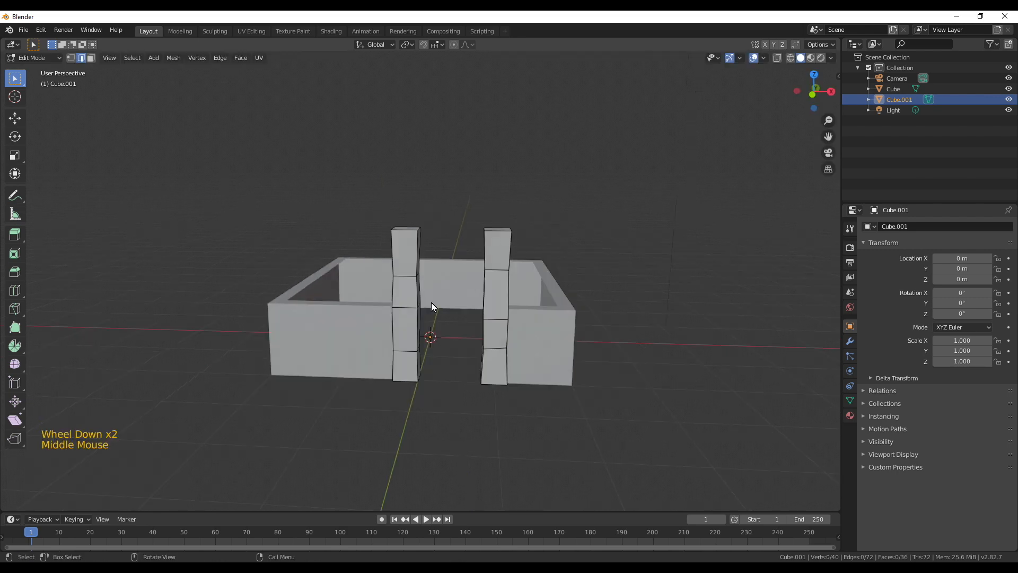
Select the vertical corner edges and top edges of both posts, bevel them about 0.05 m with one segment, and deselect everything.
middle_drag(512, 303, 451, 337)
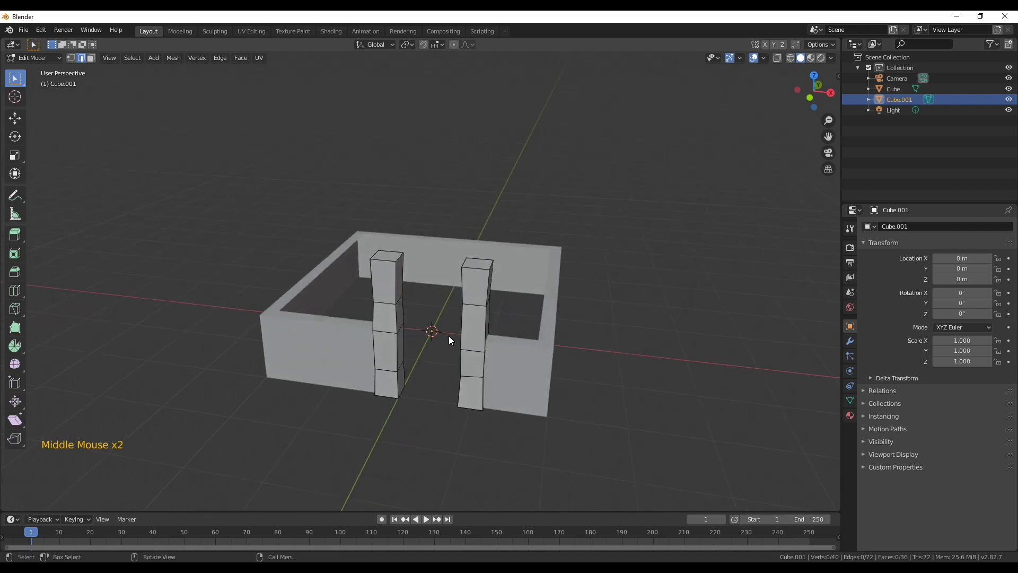
scroll(384, 298, up, 1)
alt+click(387, 283)
alt+shift+click(379, 256)
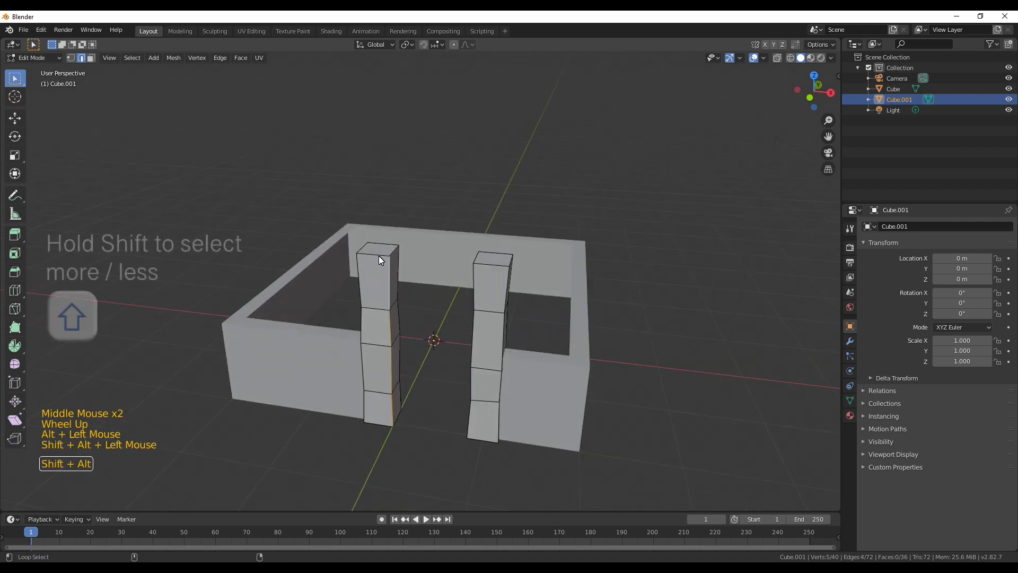
alt+shift+click(383, 246)
alt+shift+click(363, 249)
alt+shift+click(362, 256)
alt+shift+click(361, 273)
middle_drag(363, 305, 462, 324)
alt+shift+click(539, 266)
middle_drag(531, 287, 462, 281)
middle_drag(446, 387, 423, 321)
alt+shift+click(406, 262)
alt+shift+click(400, 273)
alt+shift+click(399, 273)
alt+shift+click(529, 273)
alt+shift+click(539, 258)
alt+shift+click(523, 171)
alt+shift+click(522, 171)
middle_drag(525, 181, 422, 270)
alt+shift+click(264, 245)
alt+shift+click(270, 241)
alt+shift+click(268, 240)
middle_drag(303, 289, 229, 308)
alt+shift+click(315, 236)
middle_drag(387, 328, 509, 347)
middle_drag(340, 371, 461, 375)
key(ctrl+b)
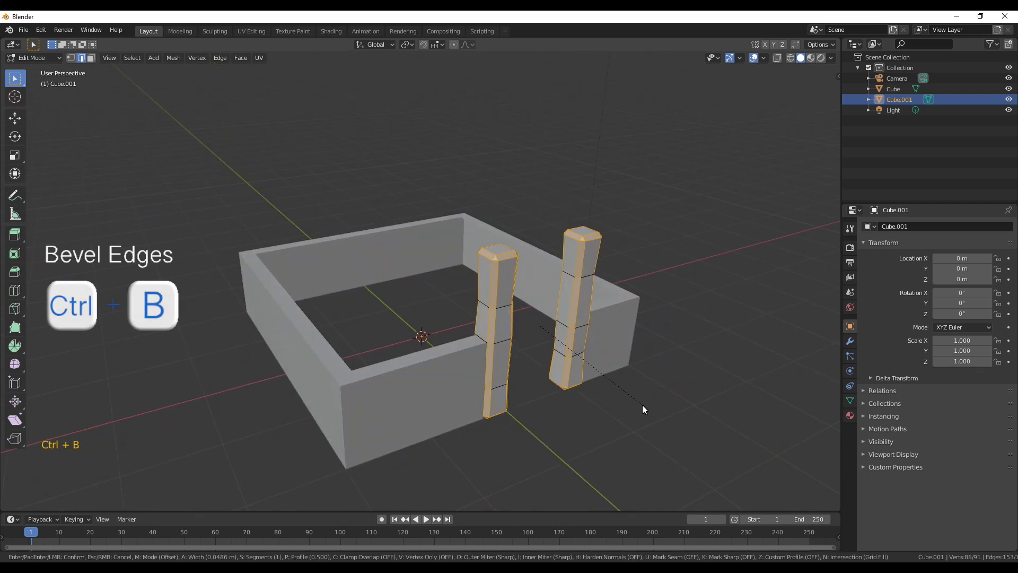
click(642, 406)
scroll(642, 403, down, 2)
key(alt+a)
Duplicate the entire left post in place and rotate the copy 90° in front view to form a horizontal beam.
mouse_move(578, 411)
middle_down()
mouse_move(548, 398)
mouse_move(577, 398)
middle_up()
scroll(548, 399, up, 2)
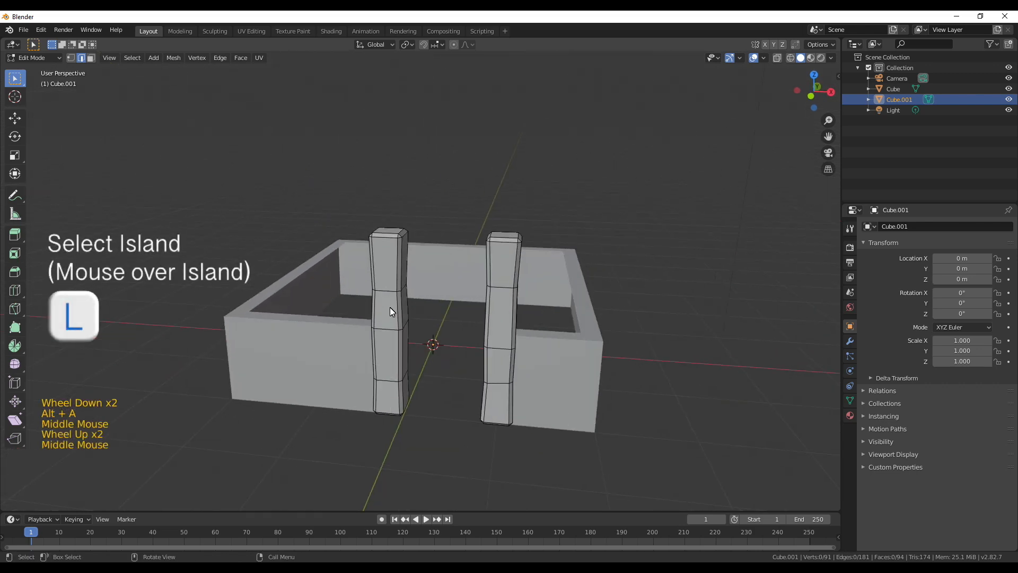
key(l)
scroll(502, 398, down, 1)
key(shift+d)
right_click(533, 402)
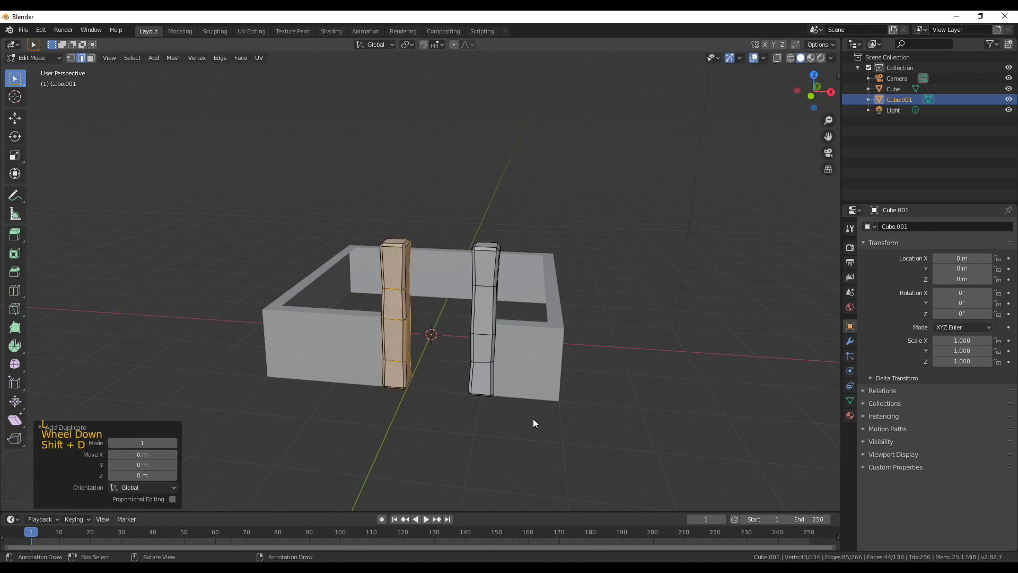
key(KP_1)
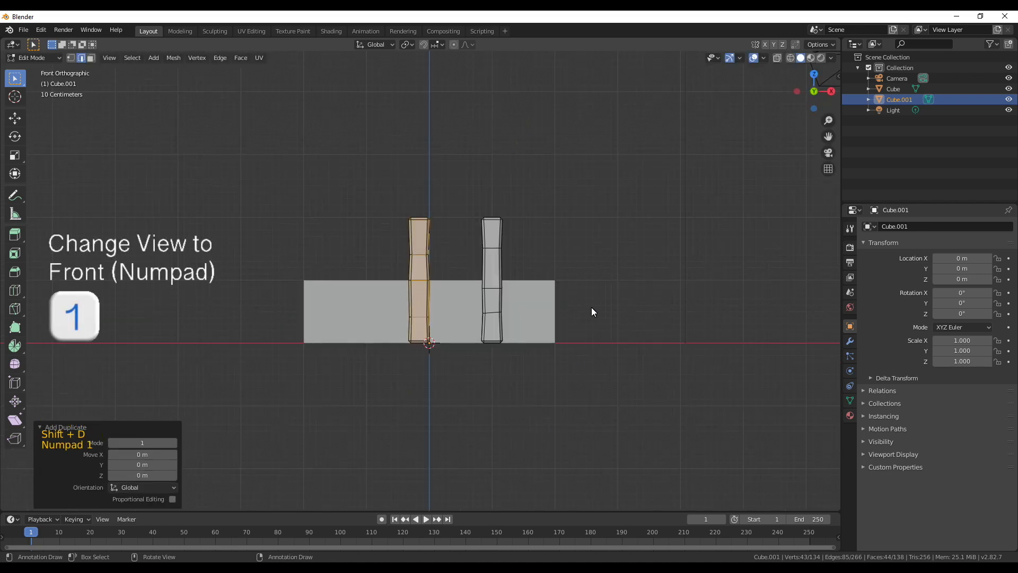
text(r90)
key(Return)
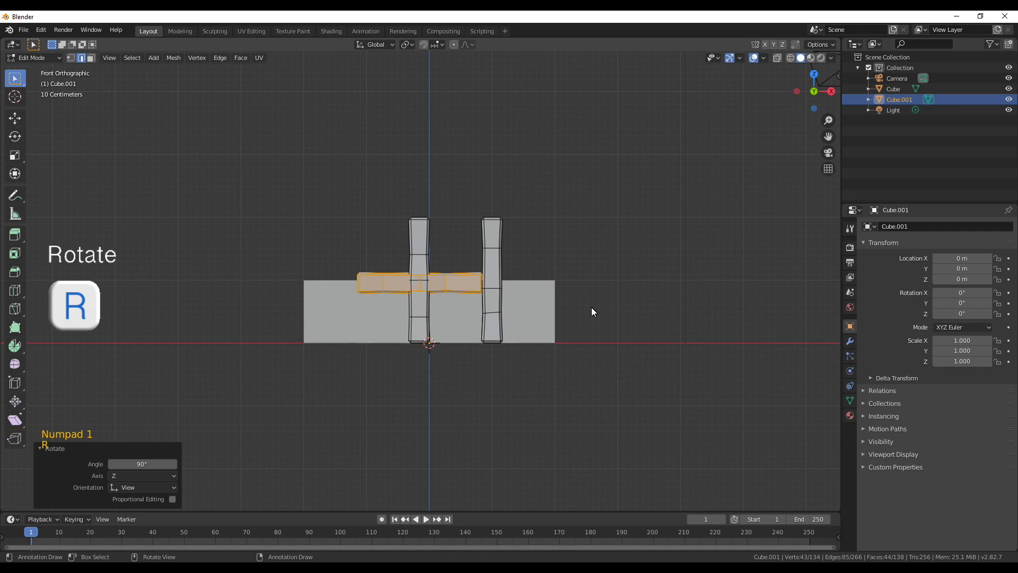
Raise the horizontal beam about 1.19 m along Z onto the post tops and stretch it along X to span both posts.
key(g)
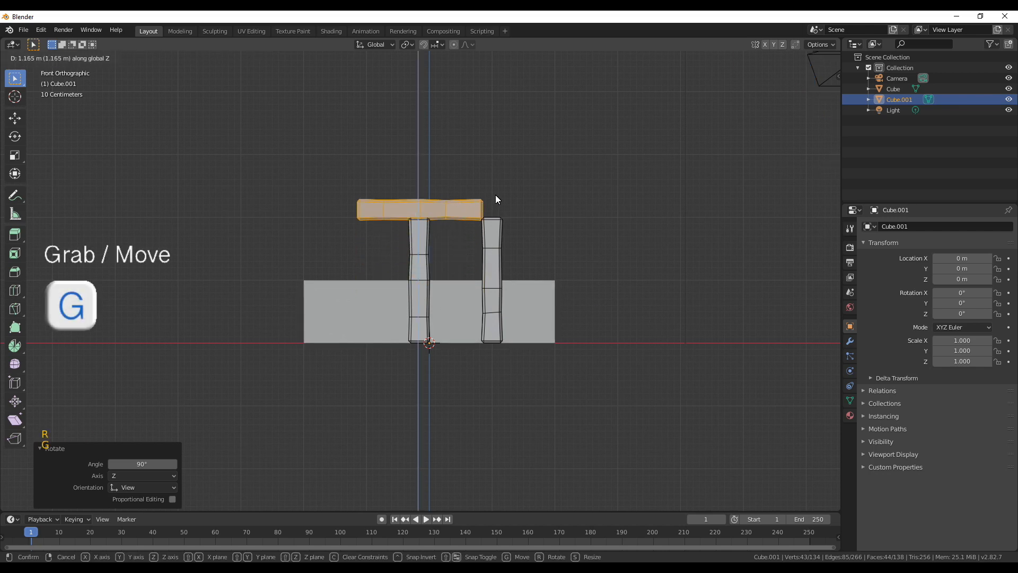
click(498, 195)
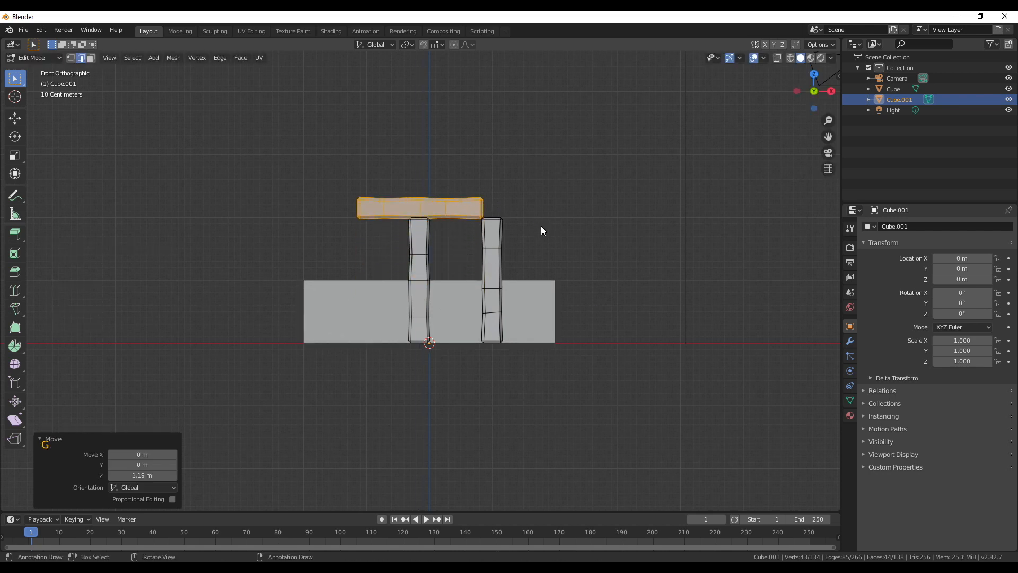
key(s)
key(x)
click(619, 235)
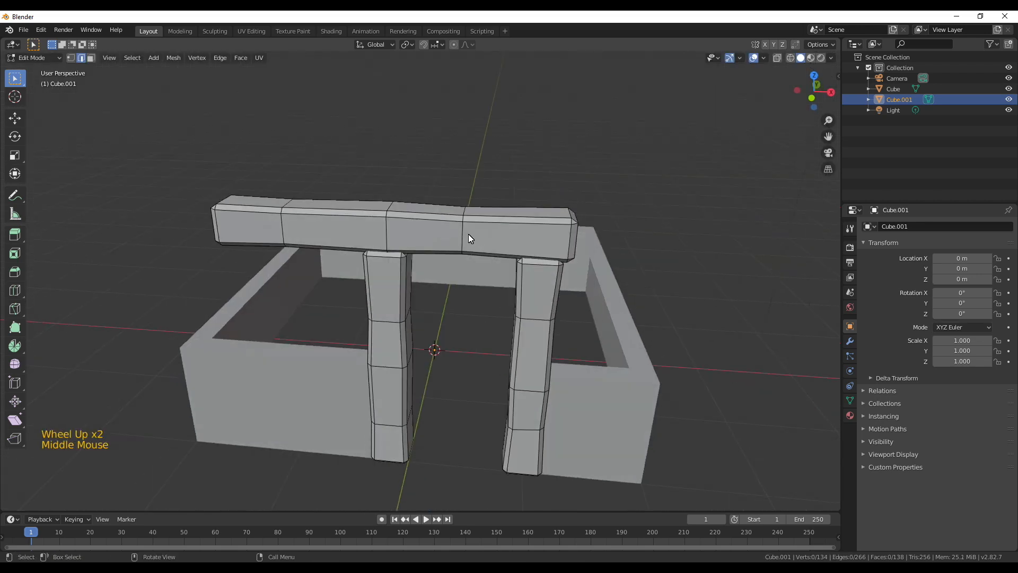
Raise the beam's edge loop between the two posts slightly along Z to bend the beam upward, and deselect everything.
alt+click(460, 232)
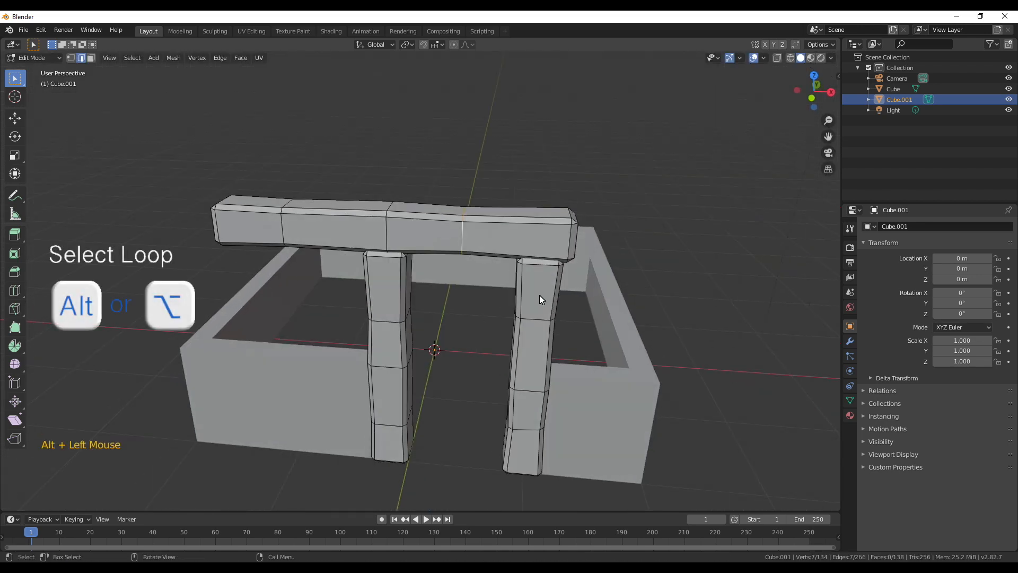
key(g)
key(z)
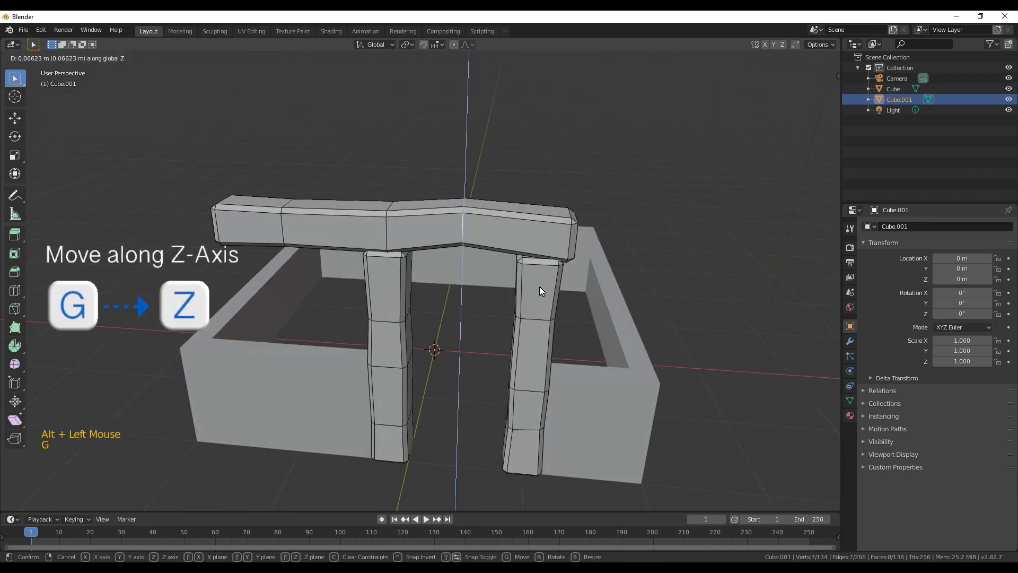
click(540, 286)
key(alt+a)
scroll(510, 333, down, 3)
scroll(517, 325, up, 2)
Leave Edit Mode on the posts, select the wall enclosure, and enter Edit Mode on it.
middle_drag(509, 334, 465, 432)
click(483, 369)
key(Tab)
click(482, 375)
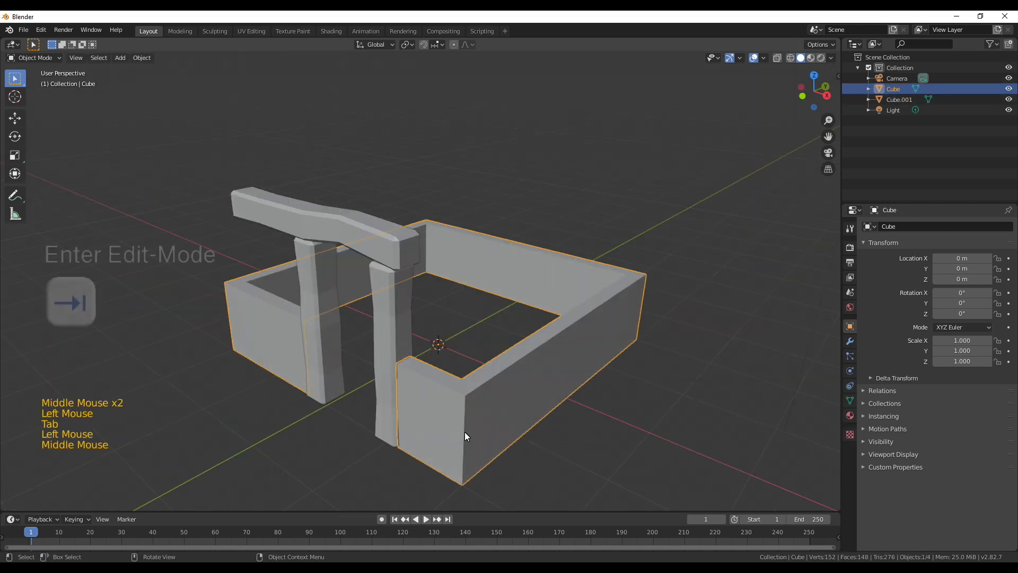
key(Tab)
Bevel the wall enclosure's vertical corner edges and adjoining top edges, and clear the selection.
alt+click(464, 424)
middle_drag(530, 435, 458, 468)
alt+shift+click(458, 468)
alt+shift+click(630, 308)
middle_drag(630, 307, 557, 423)
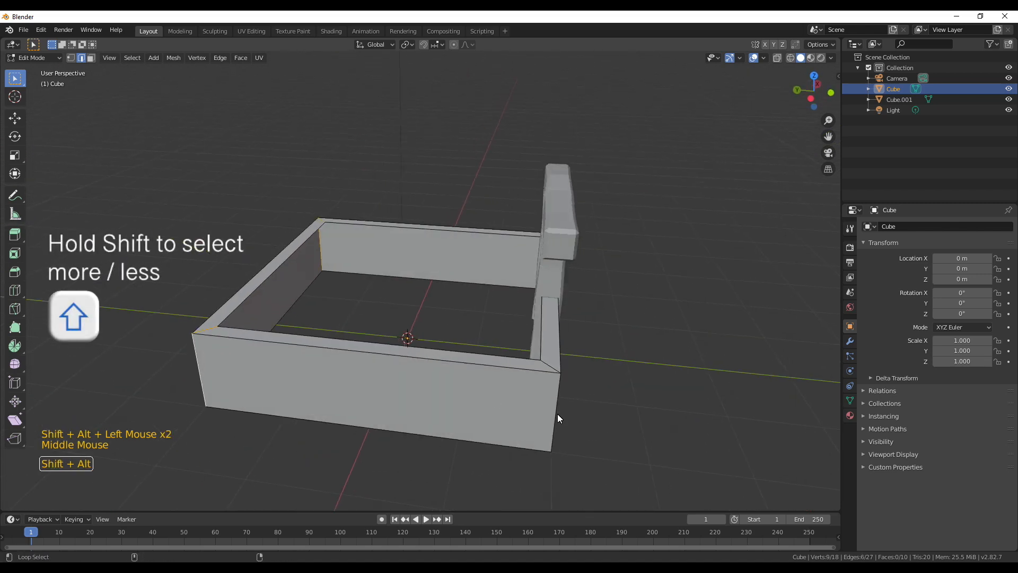
alt+shift+click(556, 418)
alt+shift+click(544, 368)
alt+shift+click(545, 370)
alt+shift+click(546, 367)
middle_drag(451, 397, 586, 428)
key(ctrl+b)
click(587, 429)
key(alt+a)
Extrude the wall enclosure's inner top edge loop 1.2 m up along Z.
scroll(568, 432, down, 2)
middle_drag(568, 432, 513, 418)
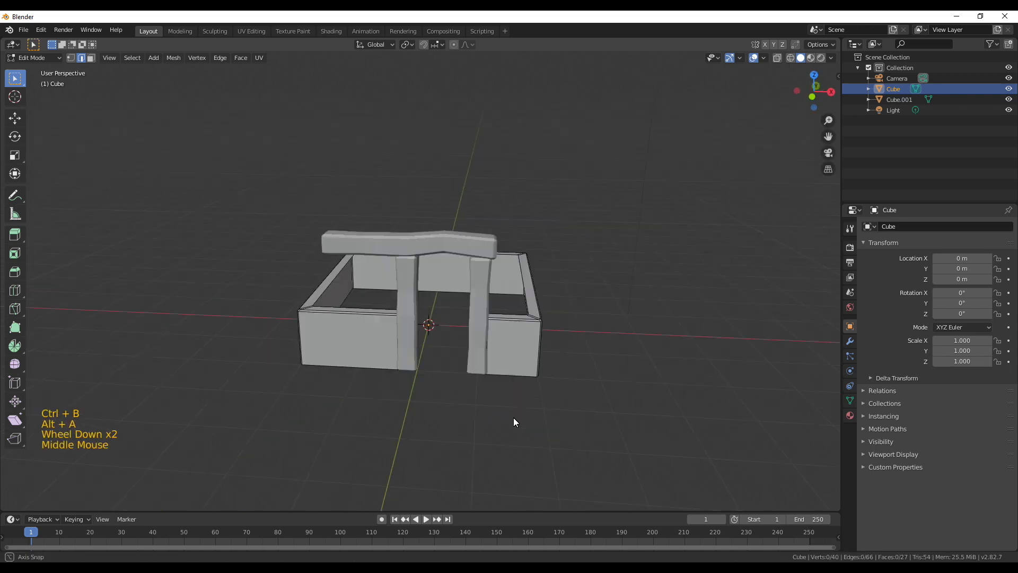
alt+click(461, 406)
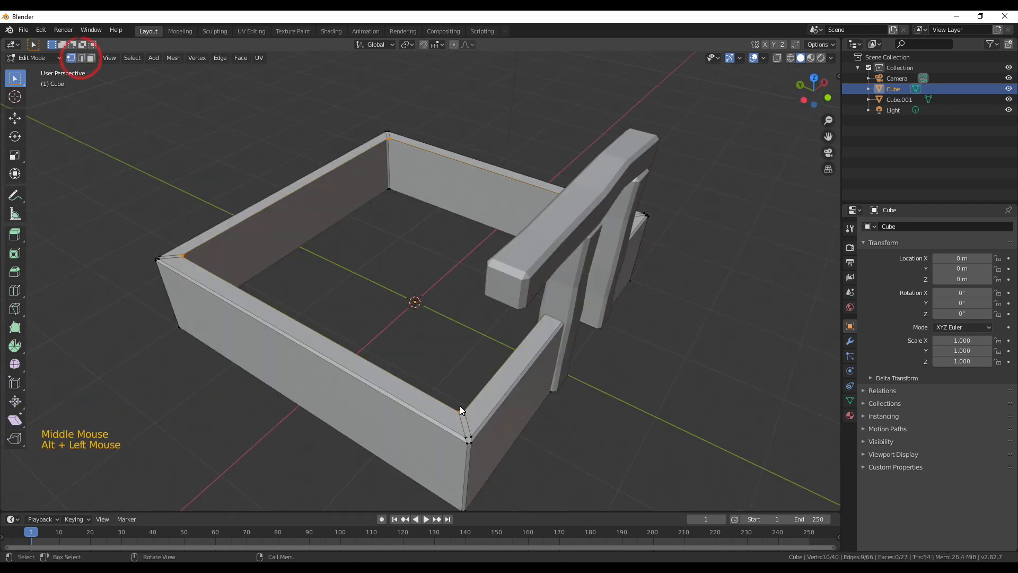
key(2)
alt+click(473, 398)
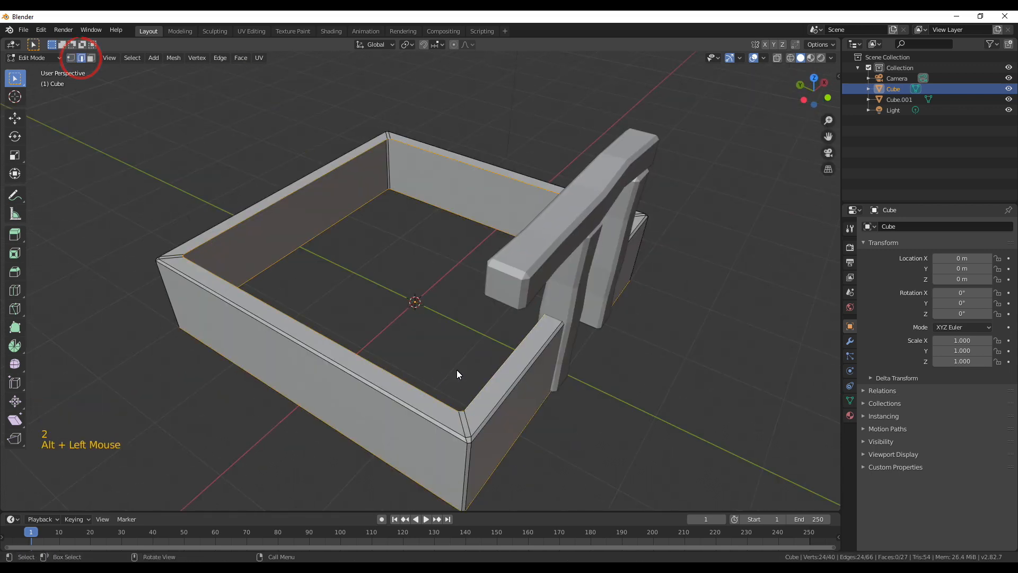
alt+click(483, 394)
middle_drag(483, 390, 381, 354)
key(e)
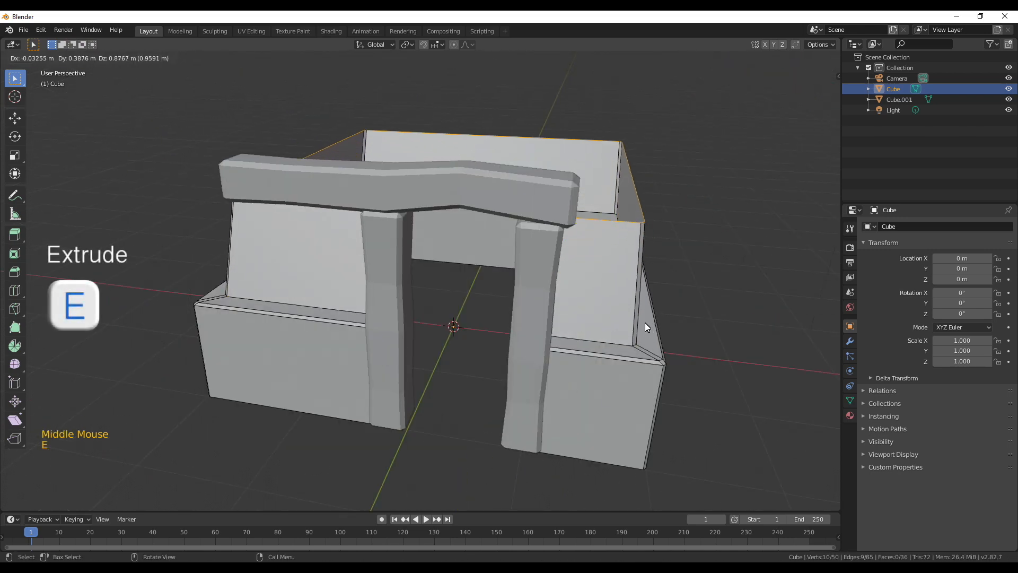
key(z)
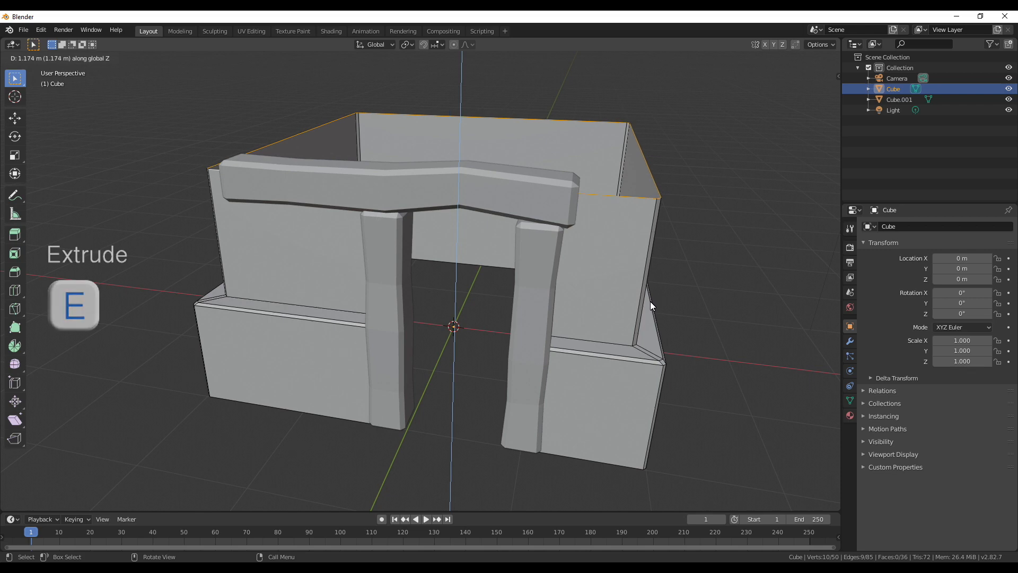
click(650, 302)
Scale the extruded top edge loop along X by 0.711 in front view to slope the sides inward.
middle_drag(631, 342, 636, 317)
key(KP_1)
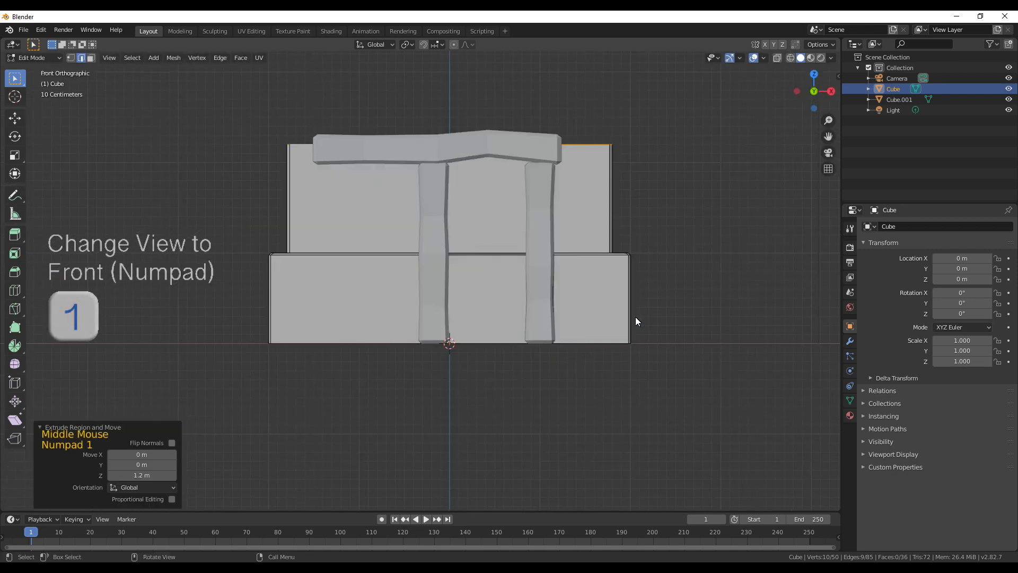
shift+middle_drag(705, 218, 682, 283)
key(s)
key(x)
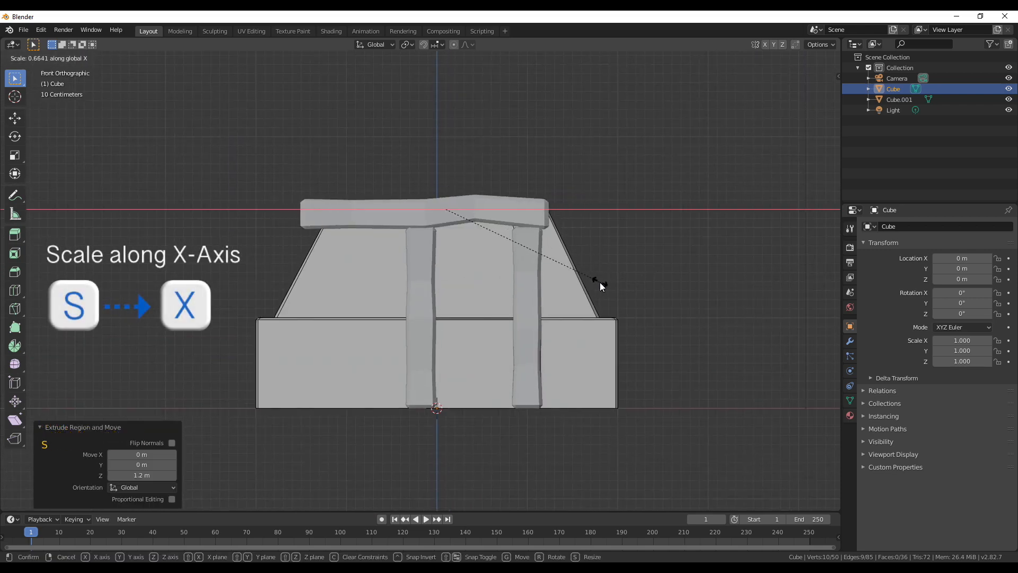
click(613, 284)
shift+middle_drag(502, 252, 499, 284)
scroll(498, 284, up, 1)
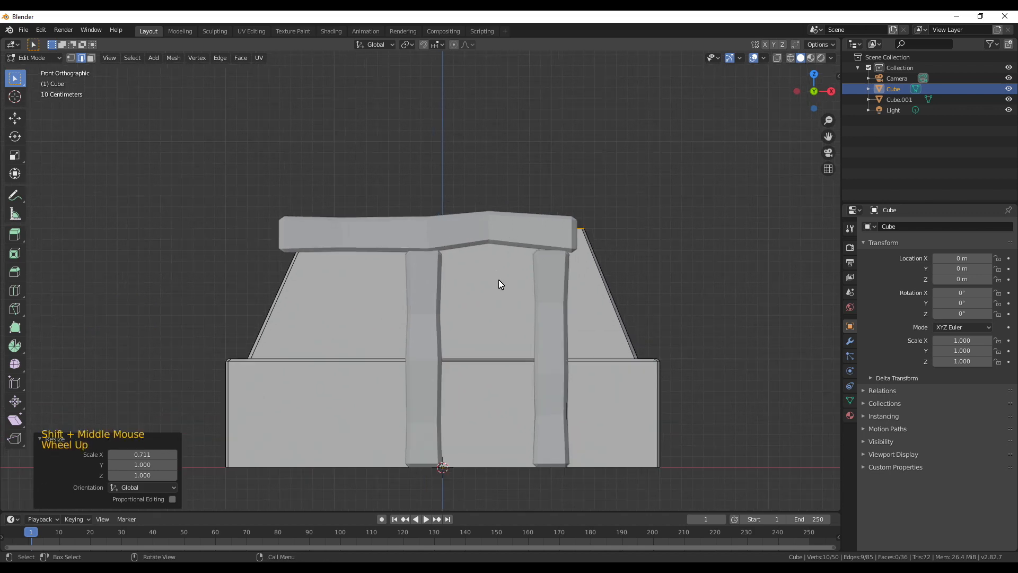
Enter Edit Mode on the doorway object and move the linked beam island 0.156 m along X.
click(493, 235)
key(Tab)
key(Tab)
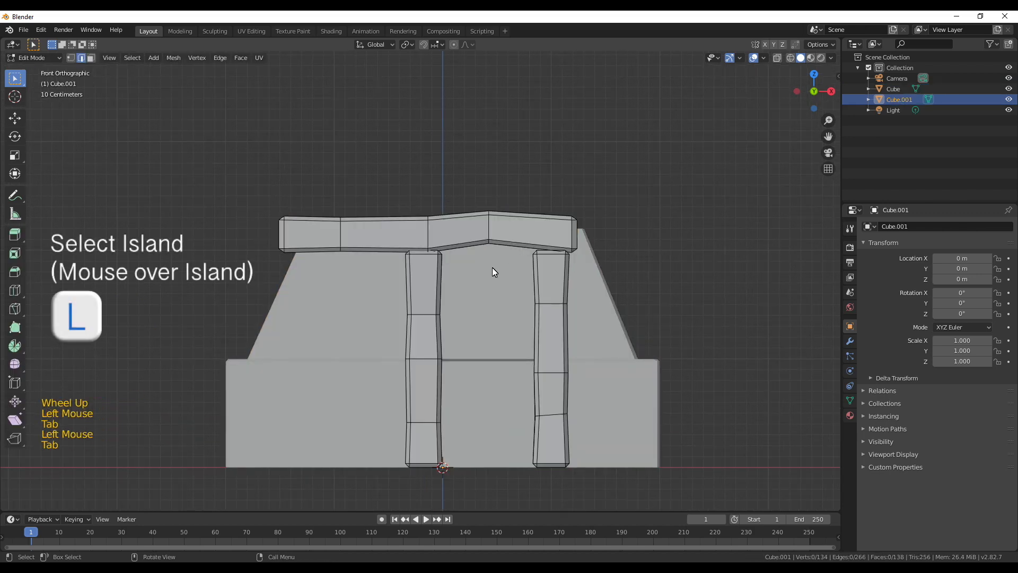
key(l)
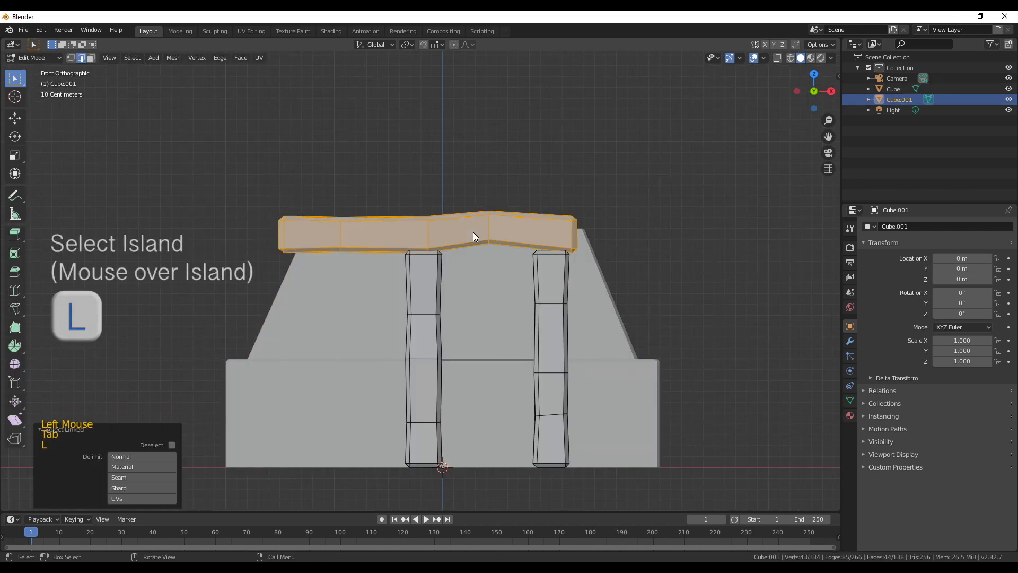
key(g)
key(x)
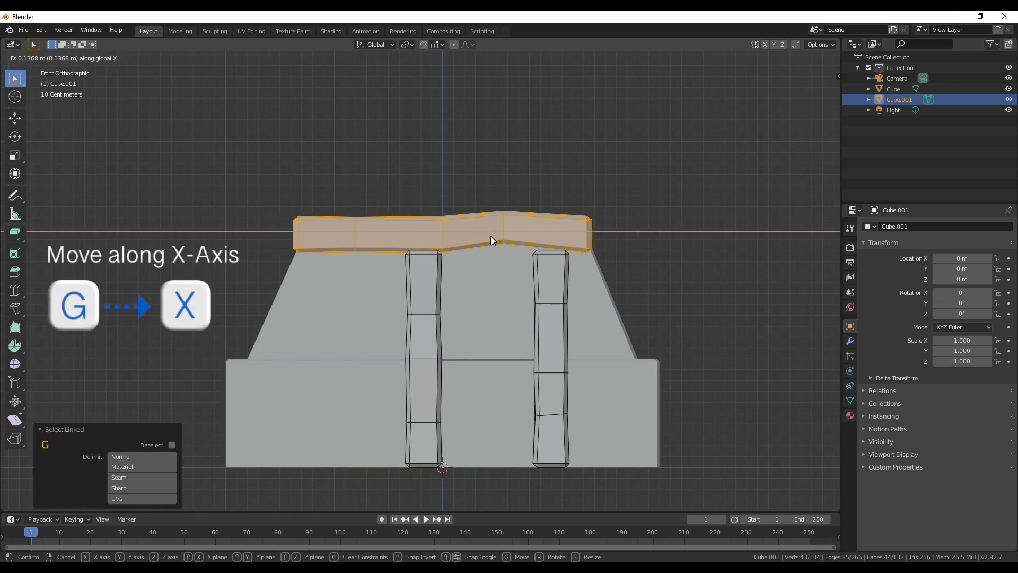
click(491, 236)
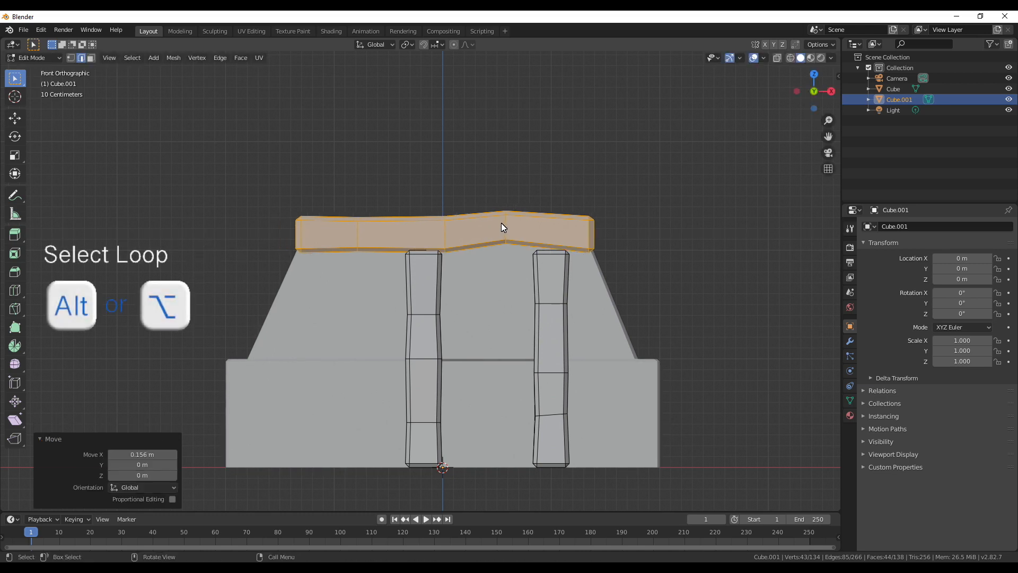
Slide the beam loop nearest the left post over that post, and move the beam's peak loop about -0.09 m along X.
alt+click(443, 236)
key(g)
key(g)
click(467, 246)
alt+click(507, 224)
key(g)
key(x)
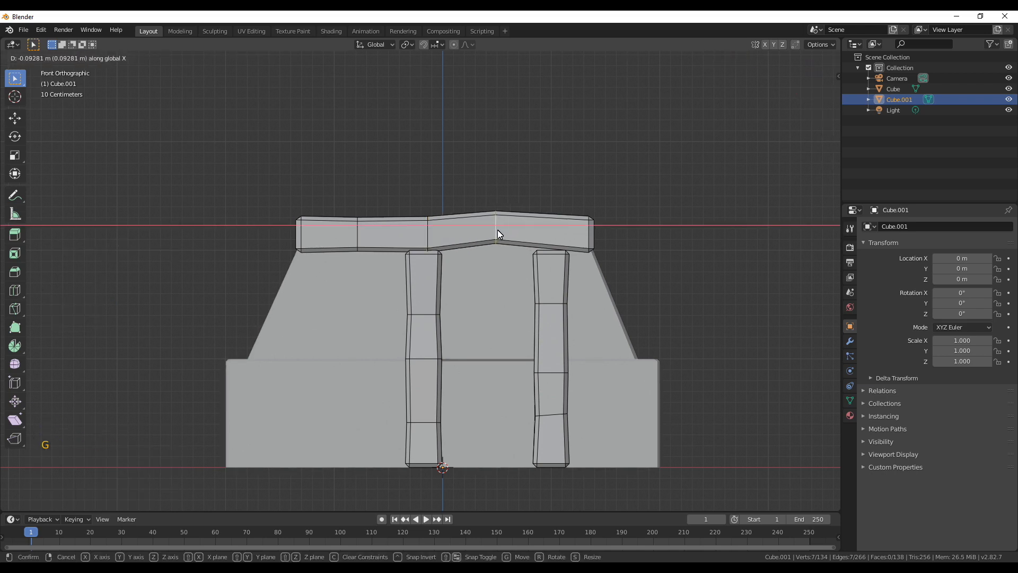
click(498, 230)
Add a loop cut between the beam's peak and right end, shift it slightly along Z, and leave Edit Mode.
key(ctrl+r)
click(531, 238)
click(529, 237)
key(g)
key(z)
click(529, 241)
key(alt+a)
scroll(486, 298, down, 3)
scroll(486, 297, up, 4)
middle_drag(486, 299, 523, 344)
scroll(424, 329, down, 4)
key(Tab)
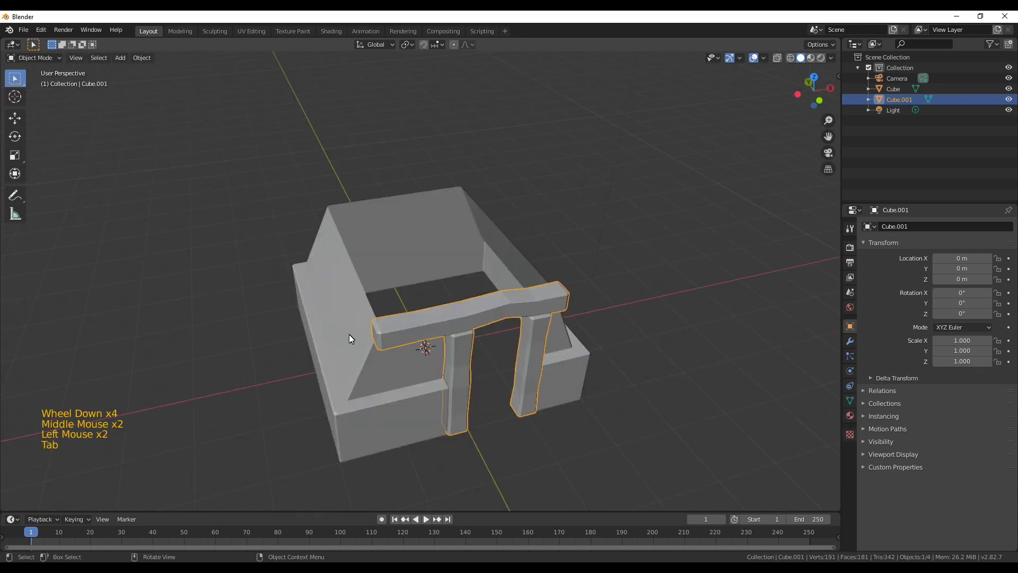
Enter Edit Mode on the wall enclosure and extrude its narrowed top edge loop 0.895 m along Z.
click(346, 333)
middle_drag(346, 332, 448, 276)
key(Tab)
alt+click(452, 290)
key(KP_1)
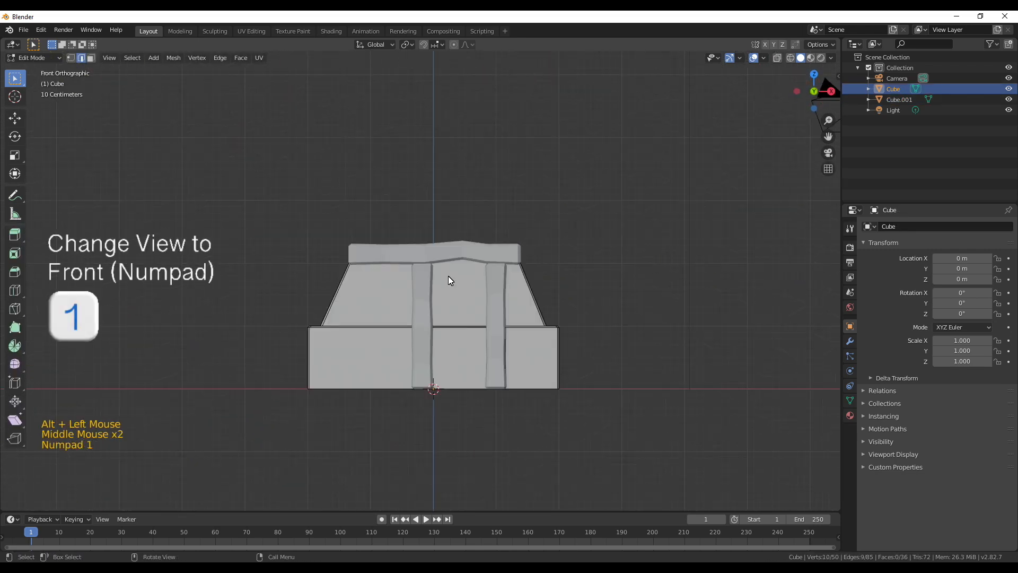
key(e)
key(z)
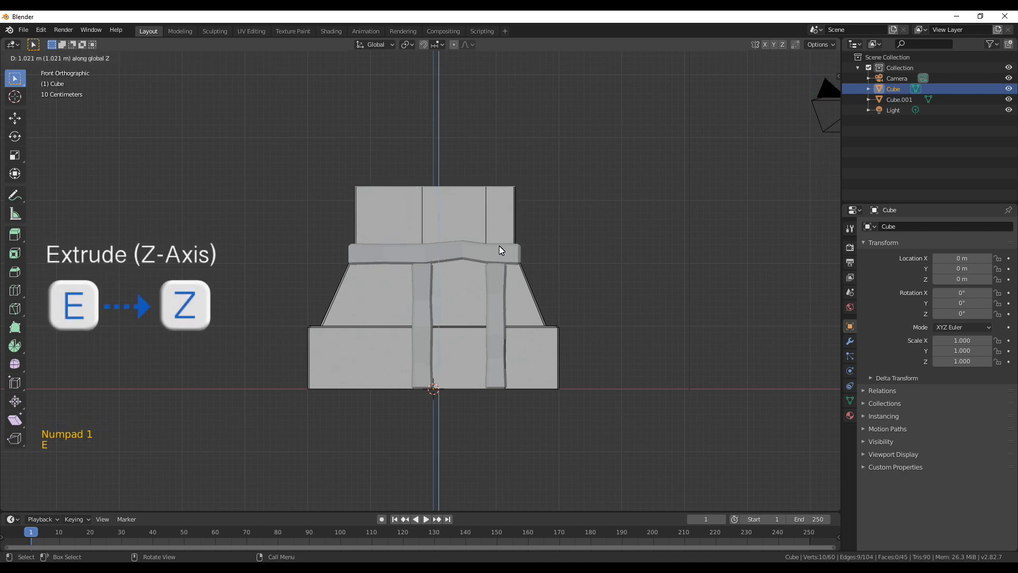
click(499, 255)
Narrow the topmost edge loop along X by a scale of 0.625 and again by 0.378 to form the roof ridge.
key(s)
key(x)
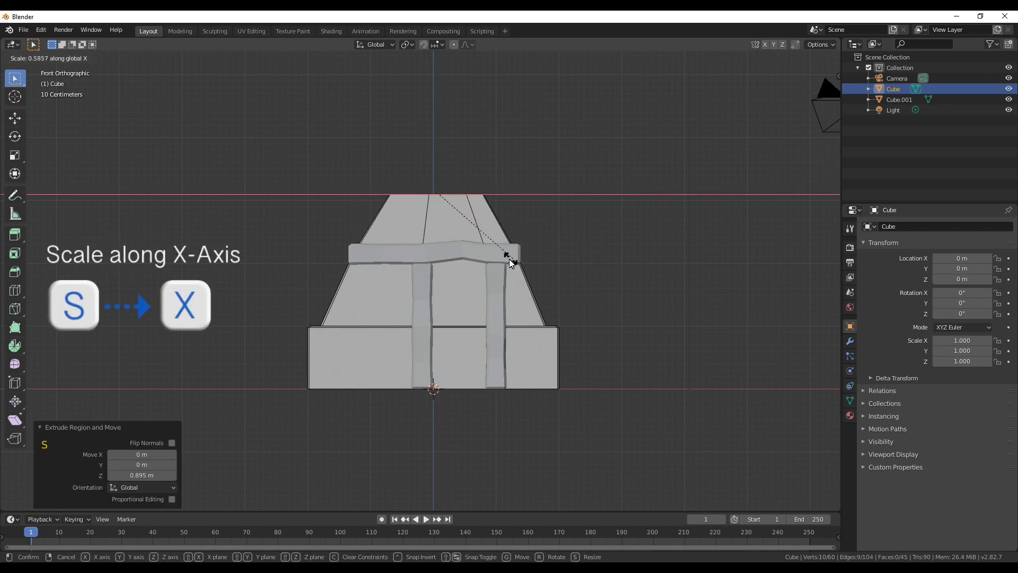
click(523, 257)
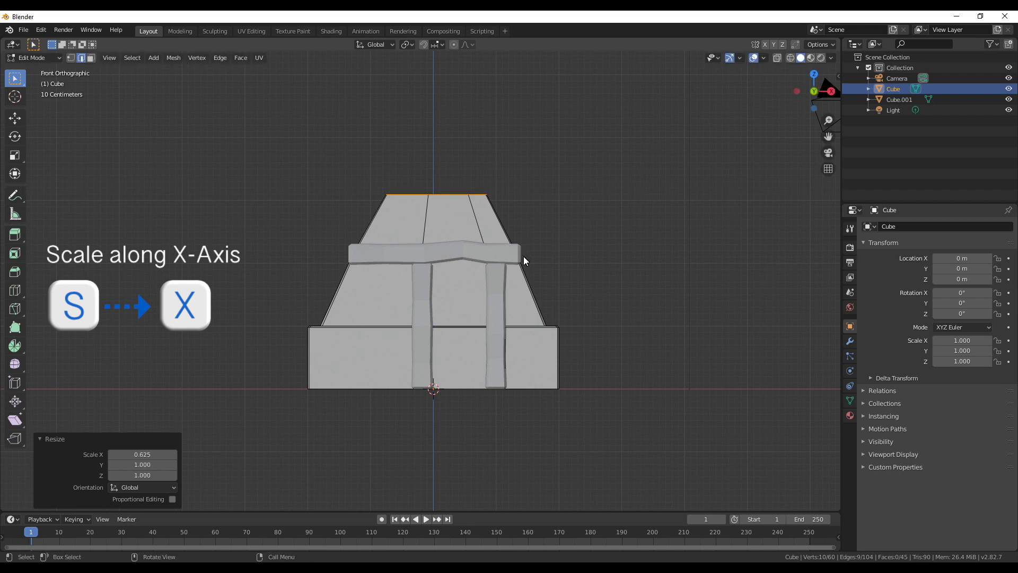
scroll(548, 281, up, 2)
middle_drag(549, 281, 574, 329)
key(s)
key(x)
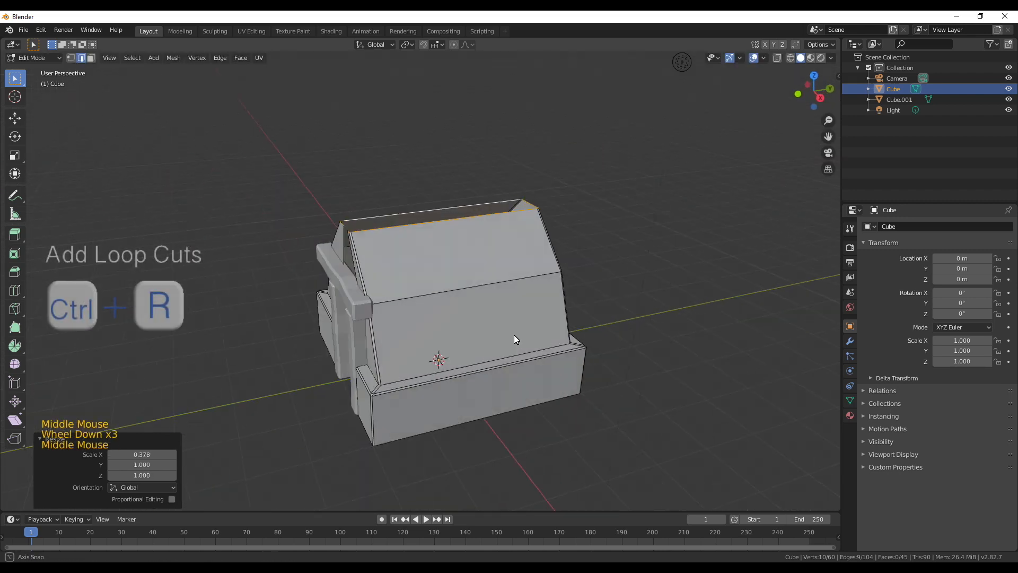
Add two loop cuts across the sloped roof side facing positive X.
middle_drag(513, 336, 422, 373)
key(ctrl+r)
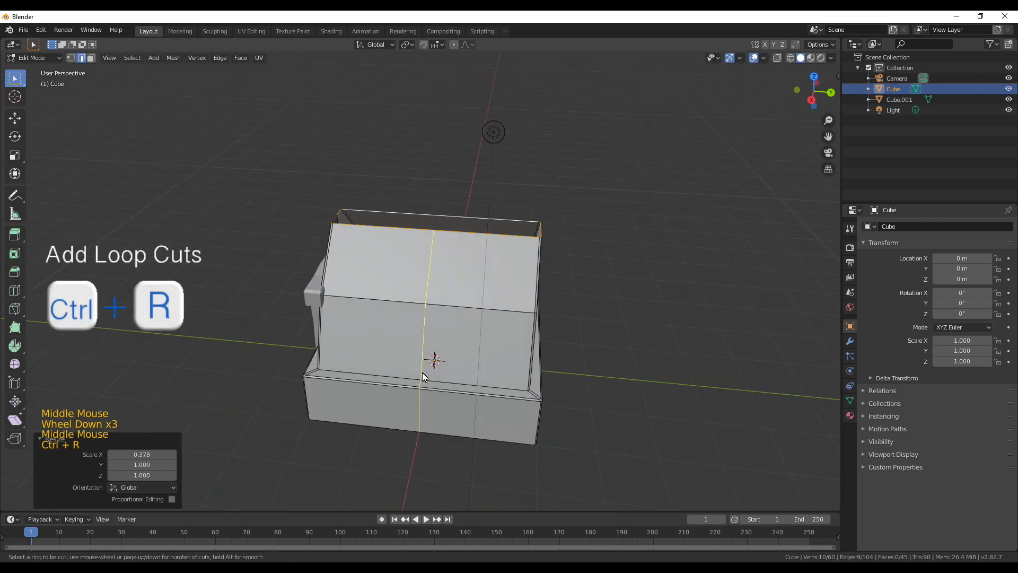
click(446, 382)
click(450, 385)
key(ctrl+r)
click(449, 385)
click(432, 392)
Add two loop cuts across the opposite roof side, sliding them in line with the cuts on the first side.
middle_drag(348, 335, 525, 366)
scroll(478, 343, up, 2)
key(ctrl+r)
click(370, 379)
click(370, 379)
key(g)
key(g)
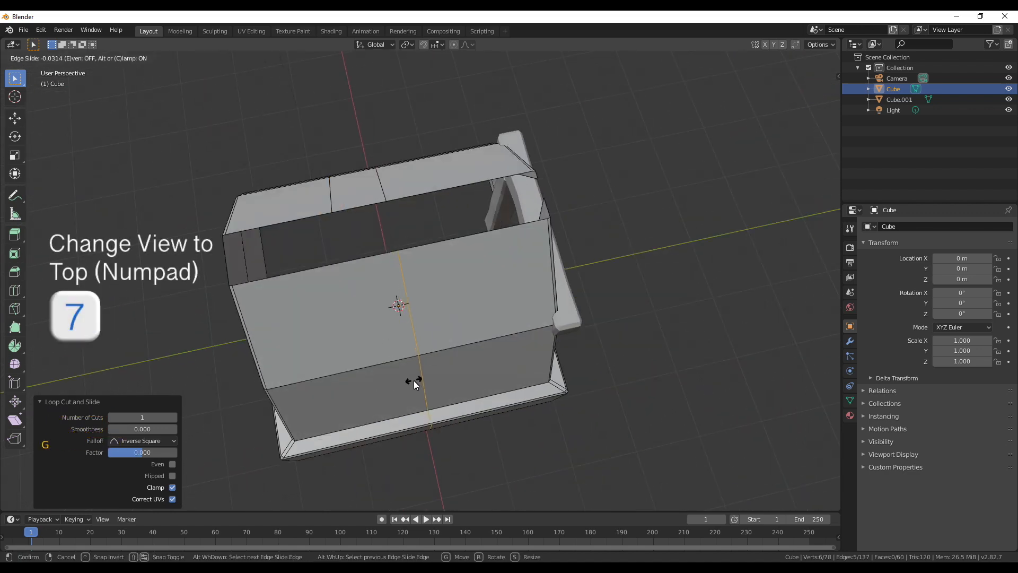
click(414, 381)
key(KP_7)
key(ctrl+r)
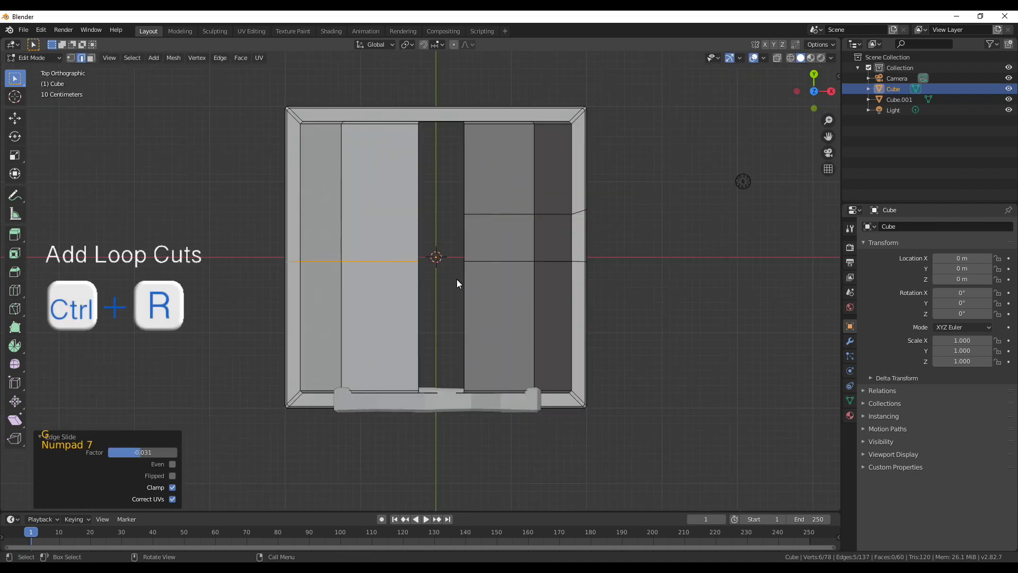
click(404, 223)
click(408, 240)
Close the open roof ridge with three faces, filling between each pair of opposing edges along its length.
middle_drag(407, 240, 510, 357)
scroll(468, 362, up, 3)
click(473, 343)
click(469, 361)
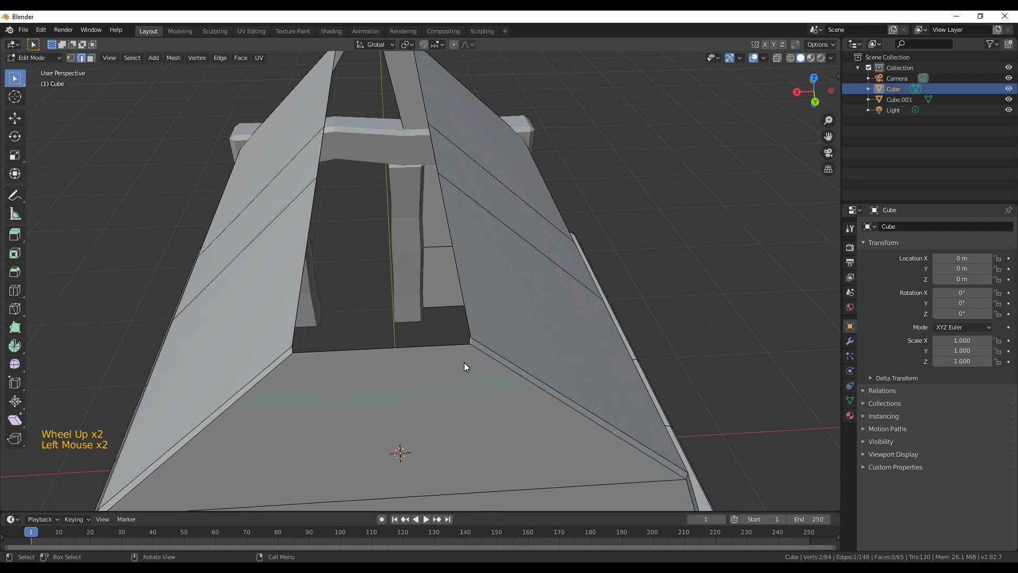
shift+click(318, 356)
key(f)
click(458, 265)
shift+click(293, 303)
key(f)
scroll(292, 303, down, 6)
middle_drag(292, 302, 398, 329)
scroll(399, 329, up, 3)
middle_drag(398, 328, 448, 243)
scroll(503, 347, up, 2)
scroll(484, 230, up, 3)
click(536, 223)
shift+click(350, 193)
key(f)
scroll(539, 238, down, 4)
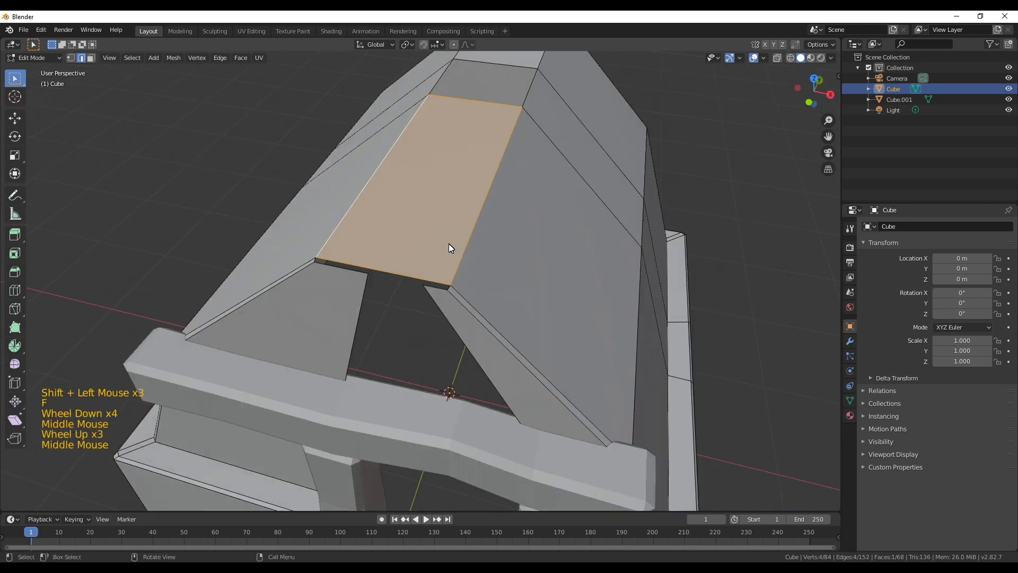
Merge both inner corner vertices of the front gable into the gable's upper left corner vertex using At Last.
scroll(449, 244, up, 4)
click(488, 294)
middle_drag(192, 240, 222, 261)
key(1)
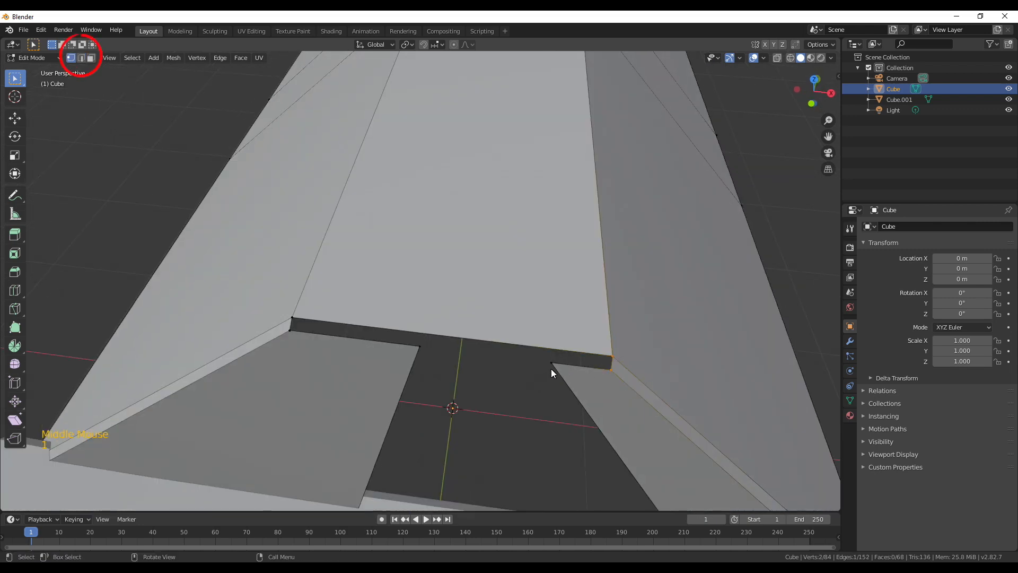
double_click(417, 348)
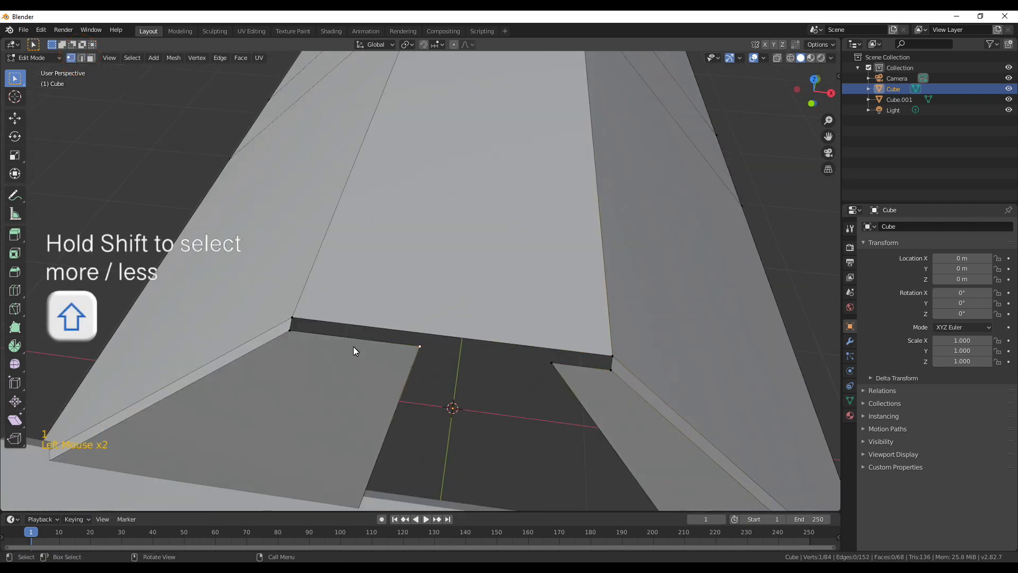
shift+click(289, 331)
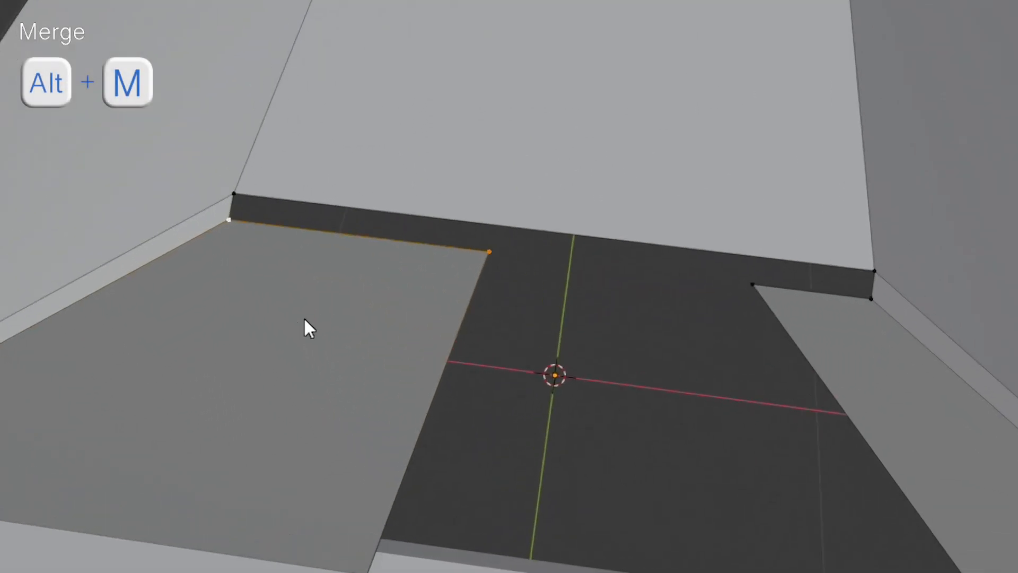
key(alt+m)
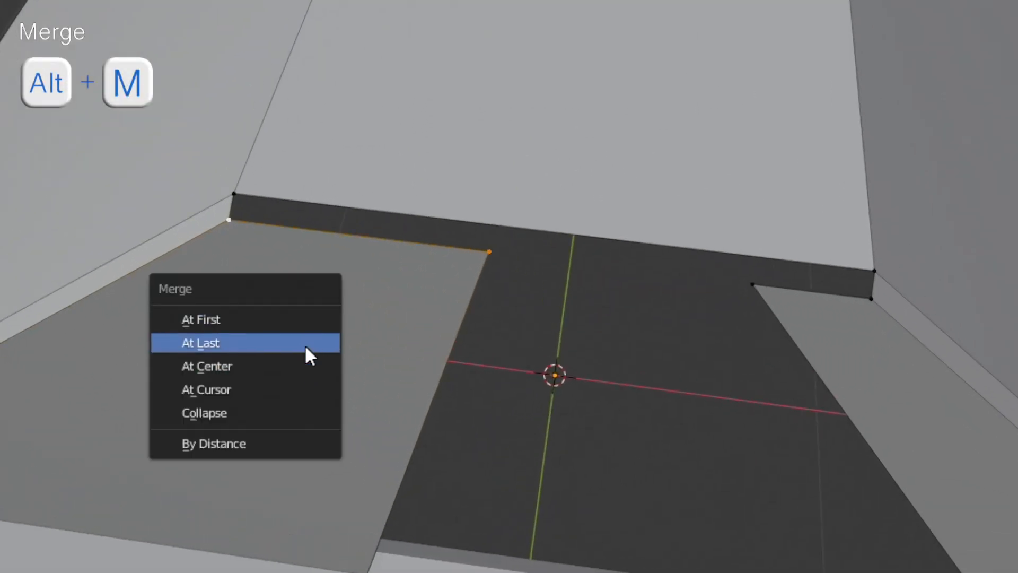
click(309, 354)
shift+click(753, 284)
shift+click(230, 220)
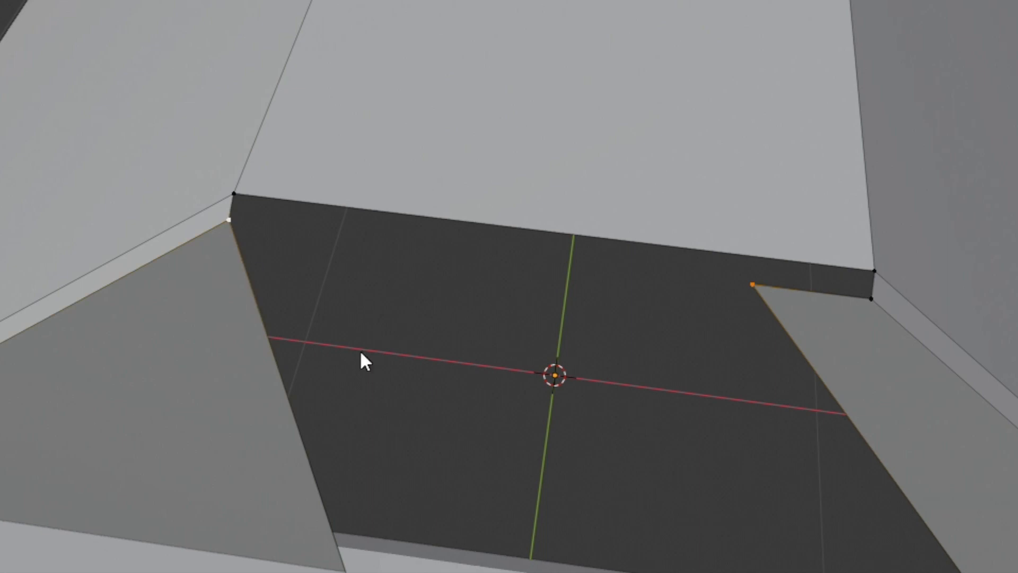
key(alt+m)
click(436, 399)
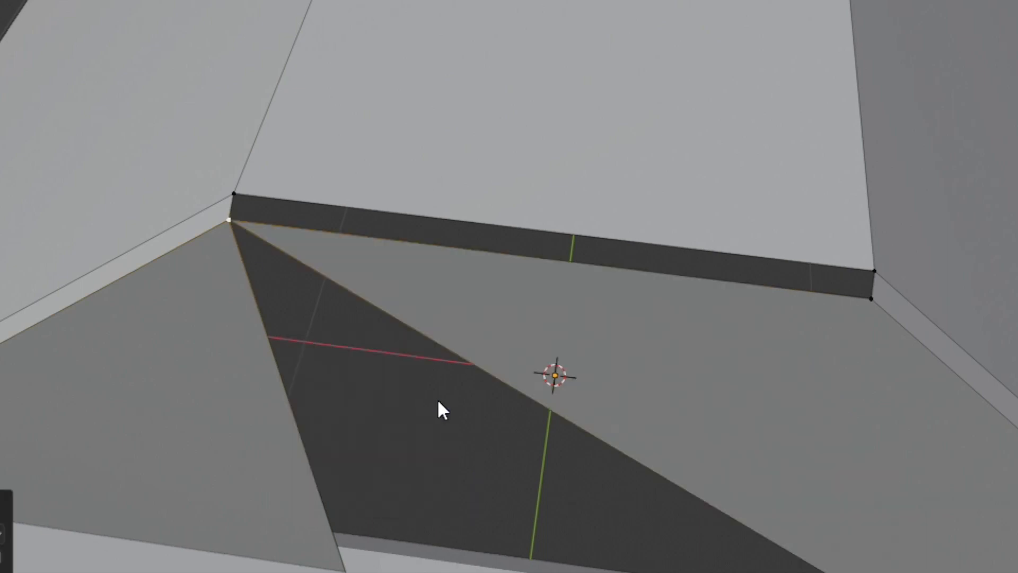
Fill the narrow gap between the ridge's front edge and the gable's top edge with a face.
key(f)
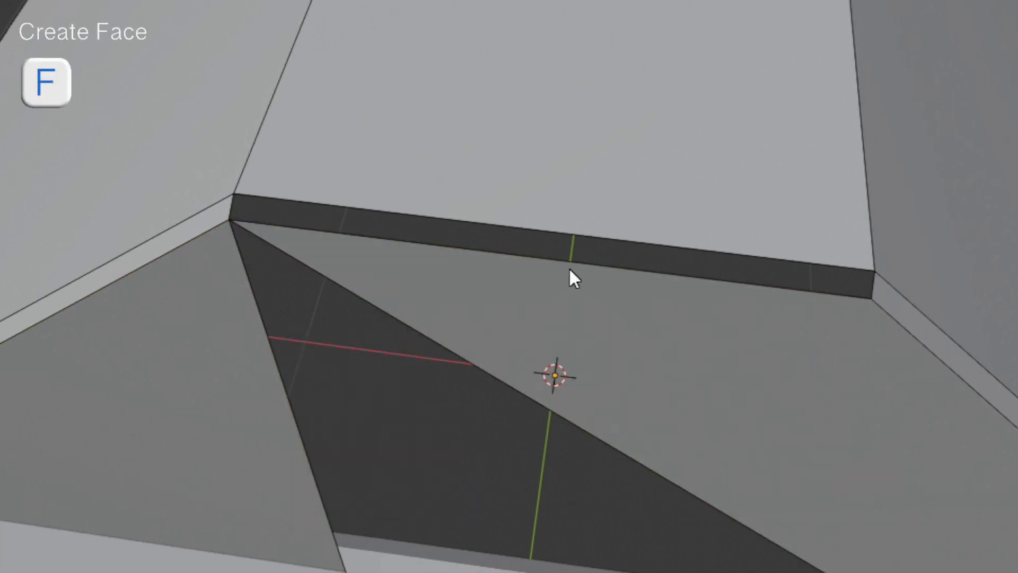
key(f)
scroll(595, 259, down, 3)
middle_drag(477, 366, 523, 315)
scroll(455, 348, up, 1)
Fill the triangular gap in the front gable above the beam using Wireframe shading, and return the viewport to Solid.
click(522, 315)
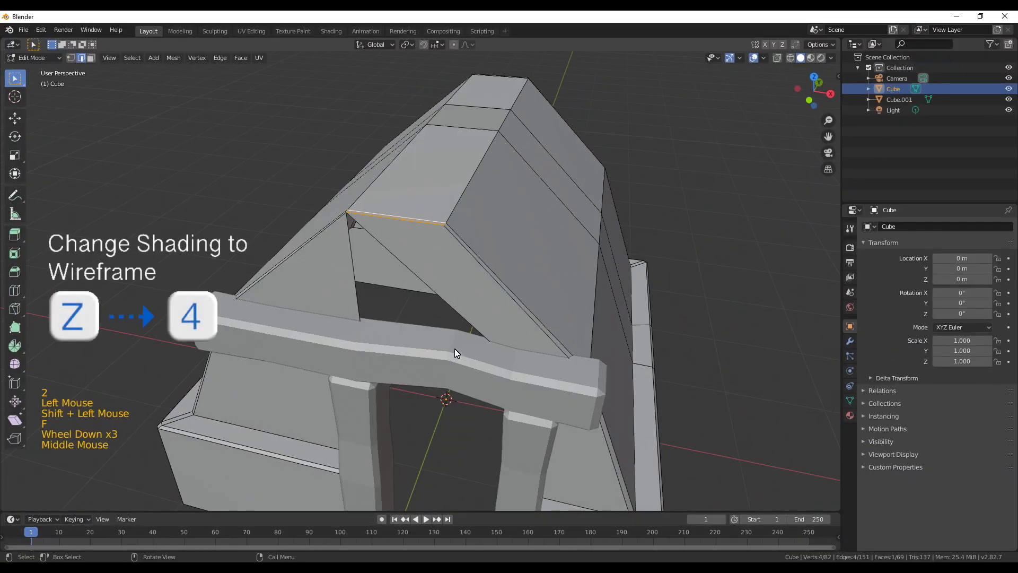
middle_drag(546, 384, 515, 363)
key(z)
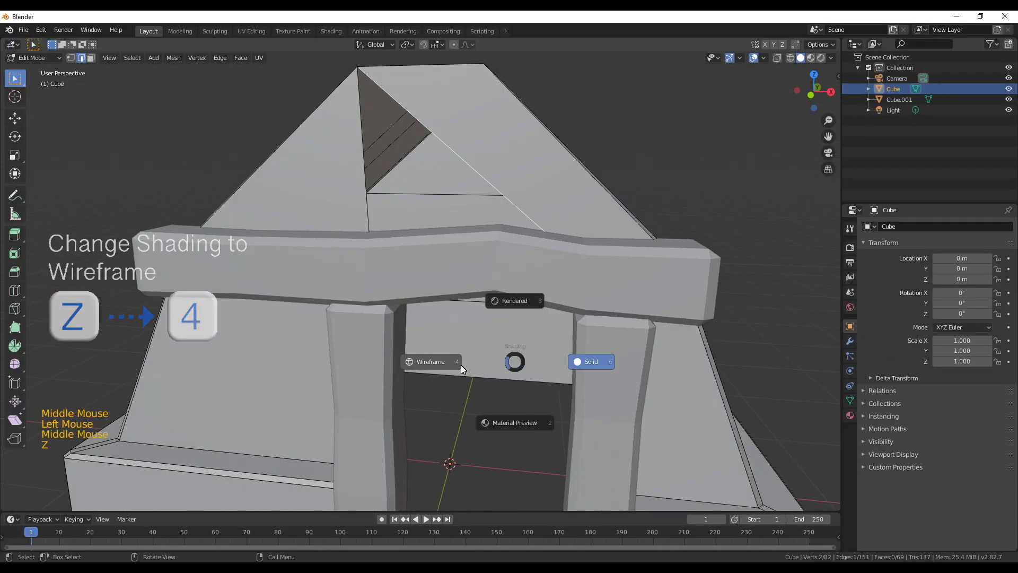
click(448, 365)
scroll(485, 202, down, 1)
middle_drag(485, 192, 488, 220)
shift+click(354, 263)
shift+click(358, 279)
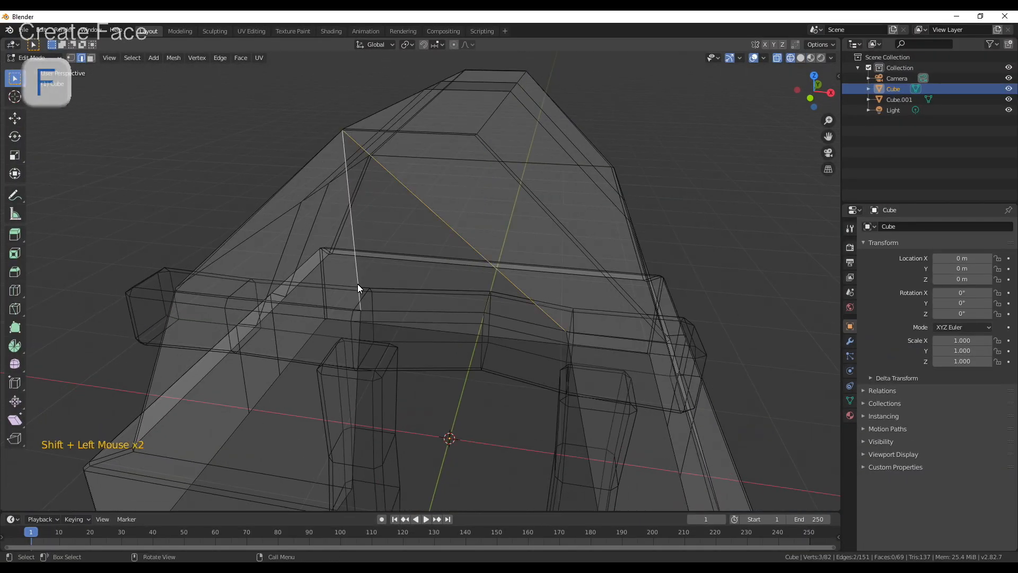
key(f)
scroll(357, 284, down, 1)
key(z)
click(526, 313)
scroll(508, 353, down, 2)
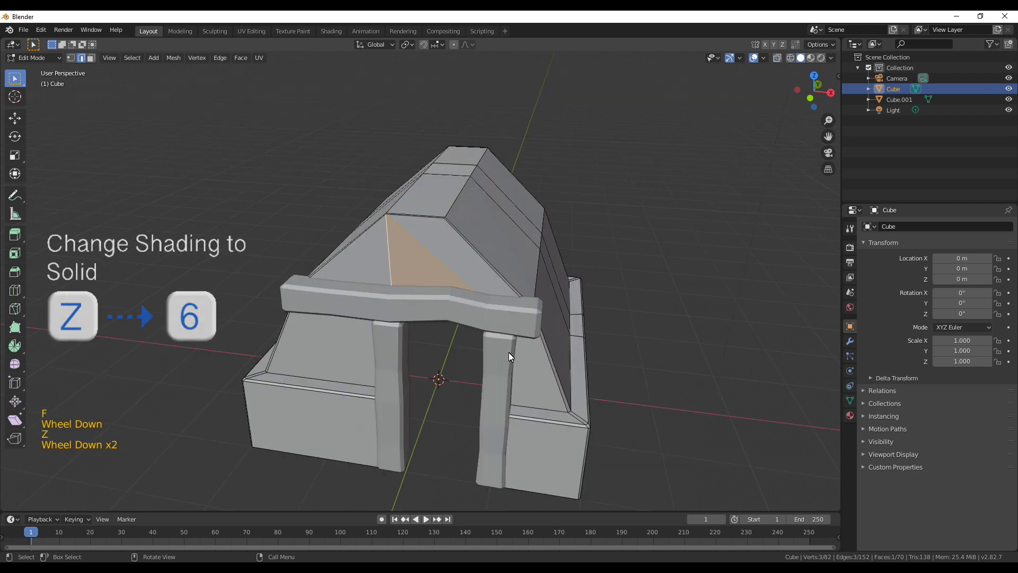
Deselect the mesh, return to Object Mode and rename the walls-and-roof object House.
key(alt+a)
scroll(440, 341, down, 3)
scroll(439, 342, up, 3)
middle_drag(439, 342, 442, 330)
scroll(478, 332, down, 1)
click(487, 332)
key(Tab)
double_click(890, 88)
text(House)
key(Return)
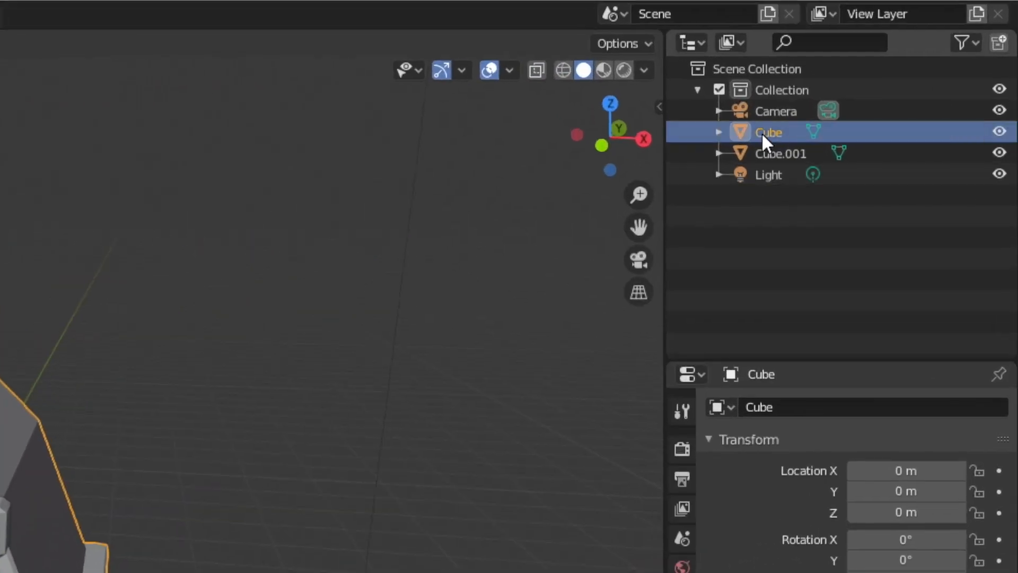
Rename the post-and-beam doorway object Wood Front.
double_click(762, 132)
text(Front)
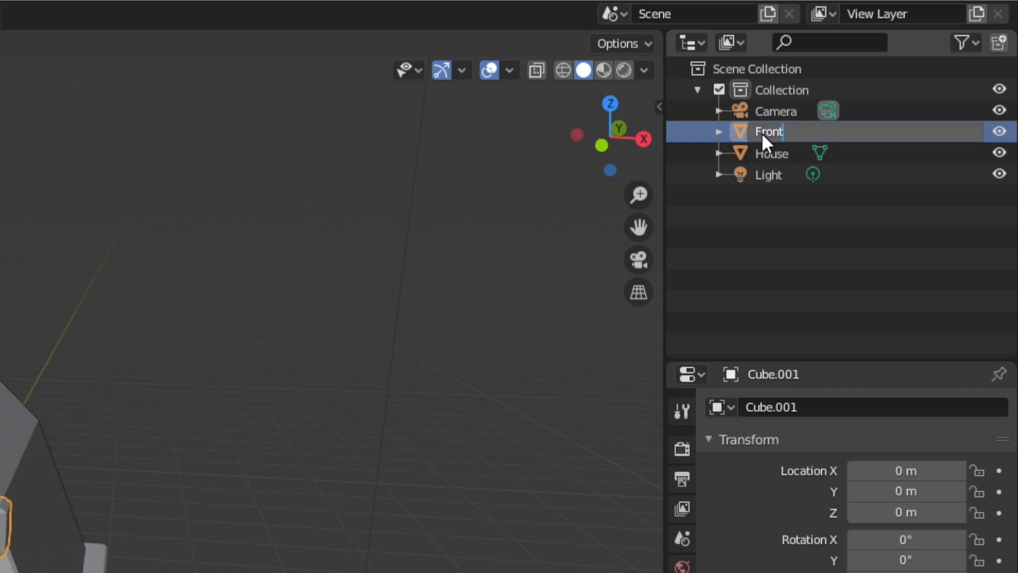
key(Home)
text(Wood)
key(Return)
Duplicate the doorway's right post in place and separate the copy into its own object by selection.
scroll(639, 328, up, 2)
key(Tab)
scroll(463, 370, down, 2)
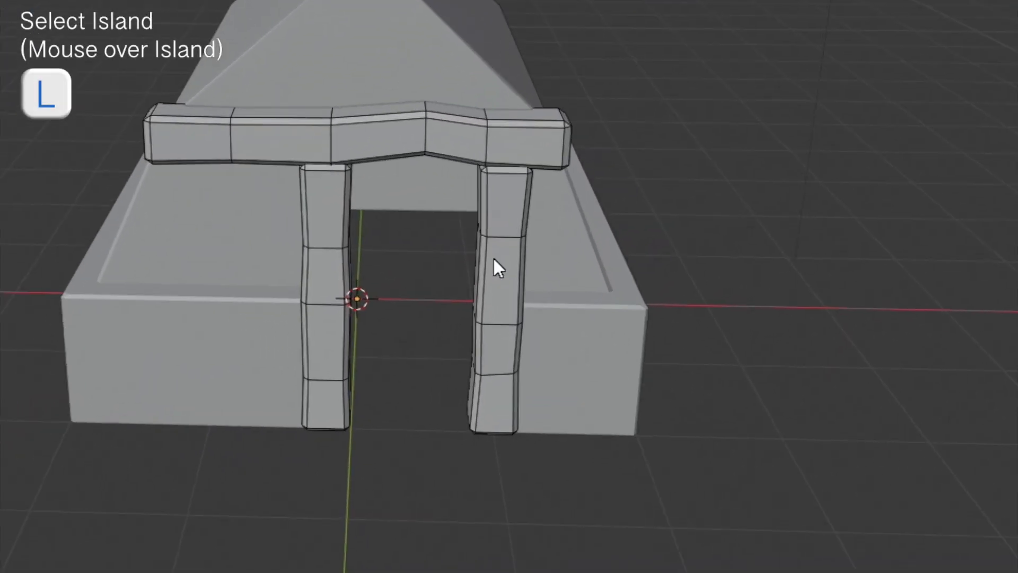
key(l)
key(shift+d)
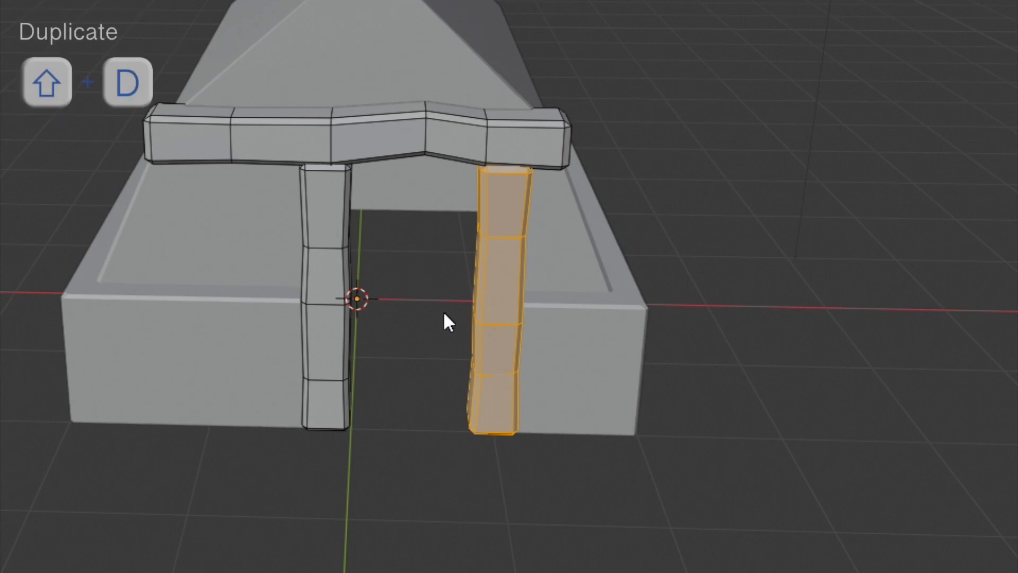
right_click(624, 417)
key(p)
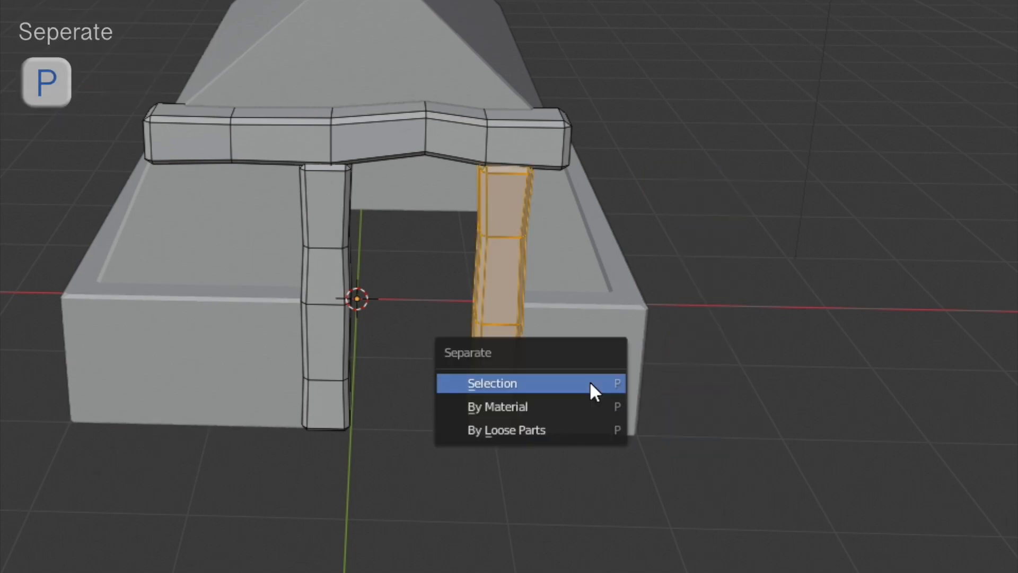
click(591, 382)
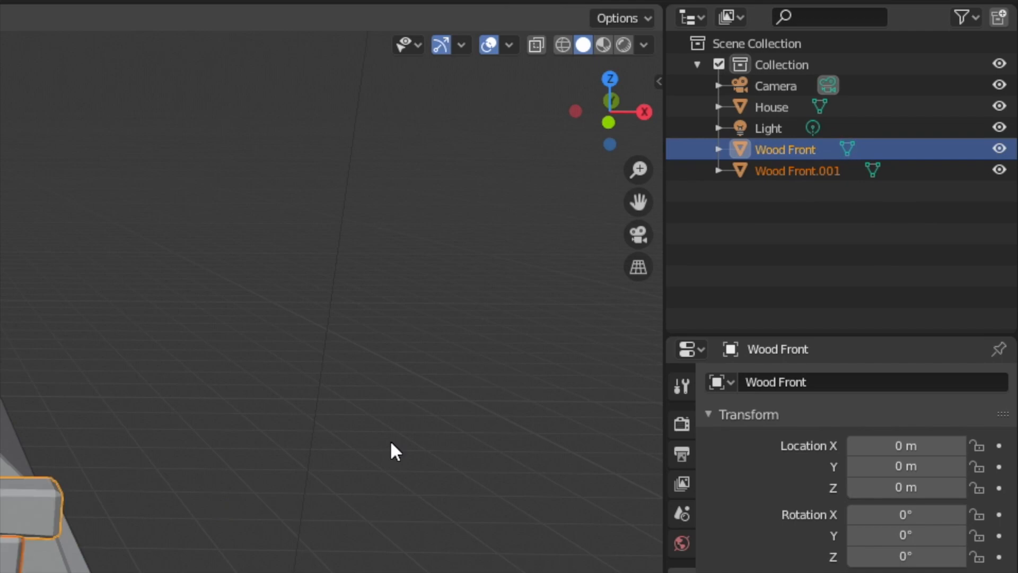
Rename the separated post object Wood Side.
double_click(785, 170)
text(Wood Side)
key(Return)
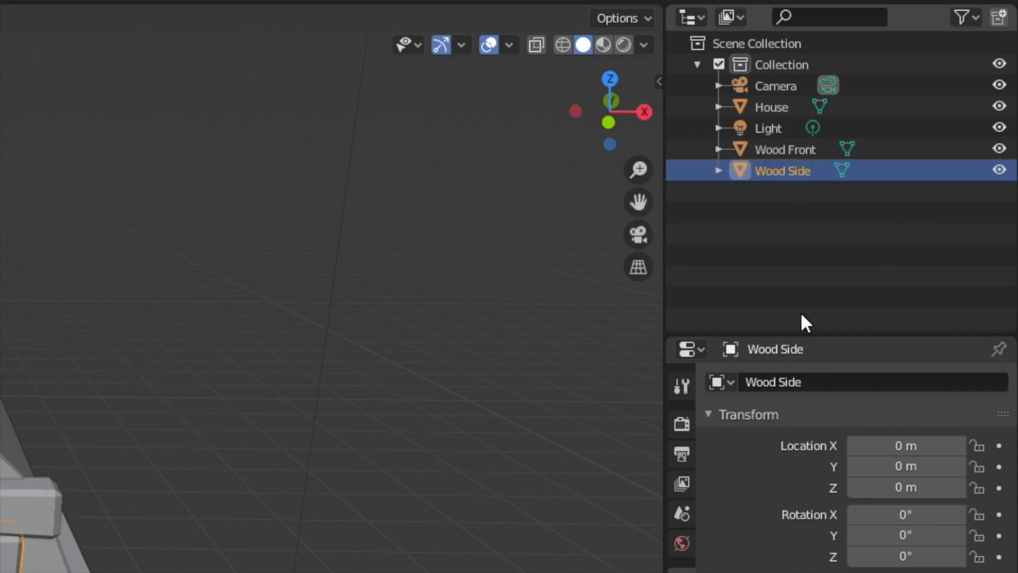
Move the whole Wood Side post mesh about 1.45 m along X, out beside the house, in front view.
key(Tab)
middle_click(574, 386)
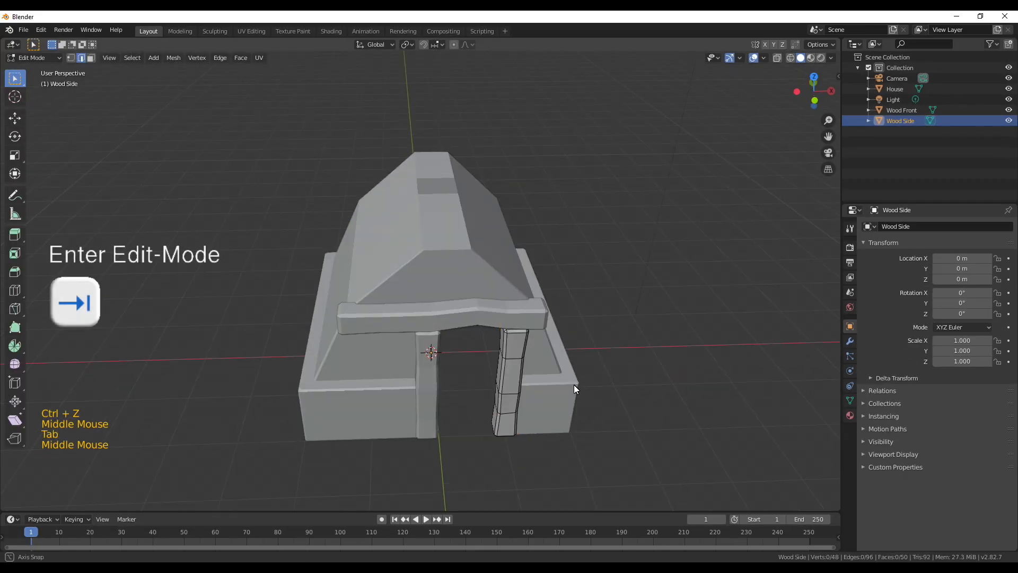
middle_drag(574, 388, 562, 372)
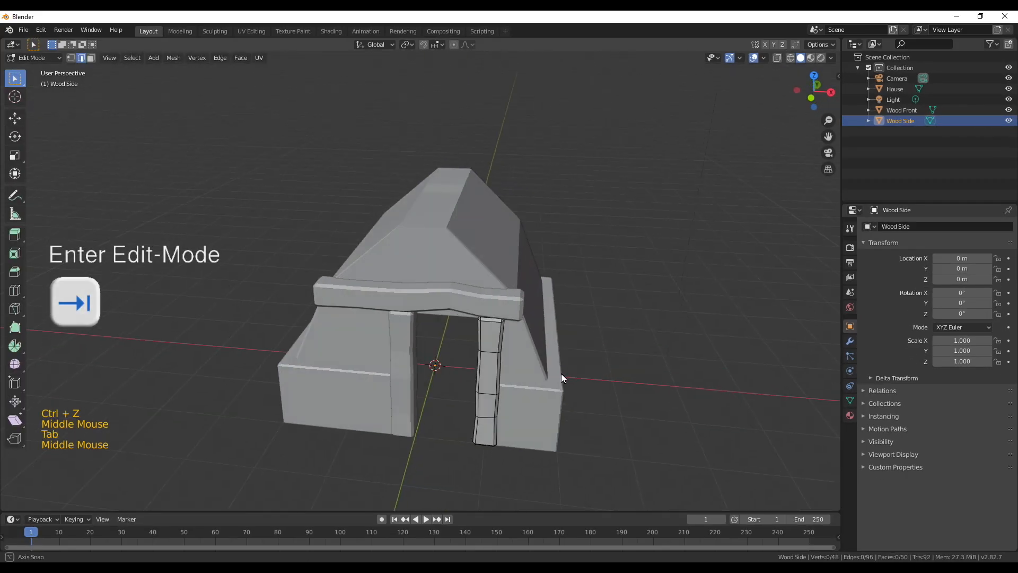
key(a)
key(KP_1)
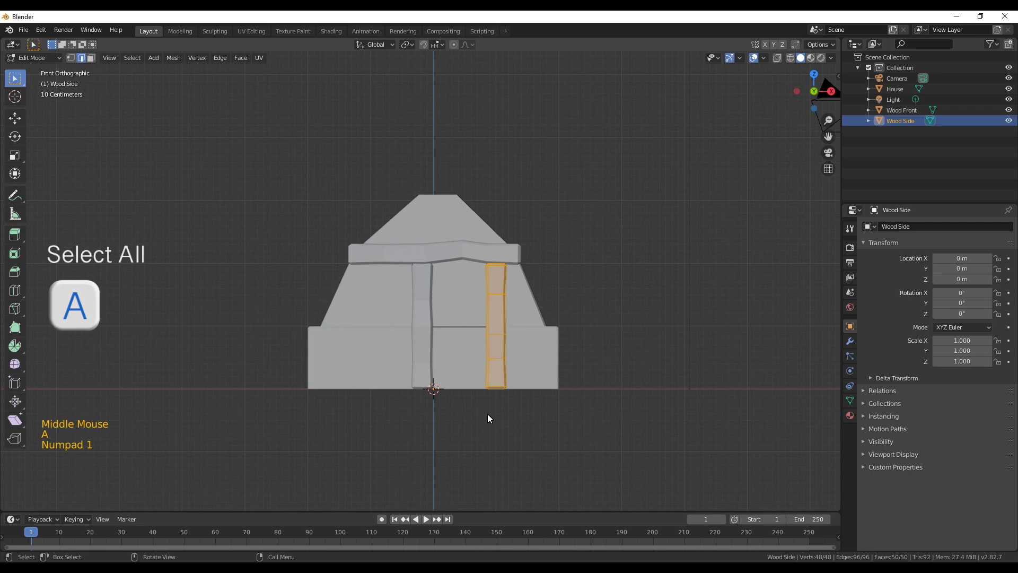
key(g)
key(x)
click(618, 392)
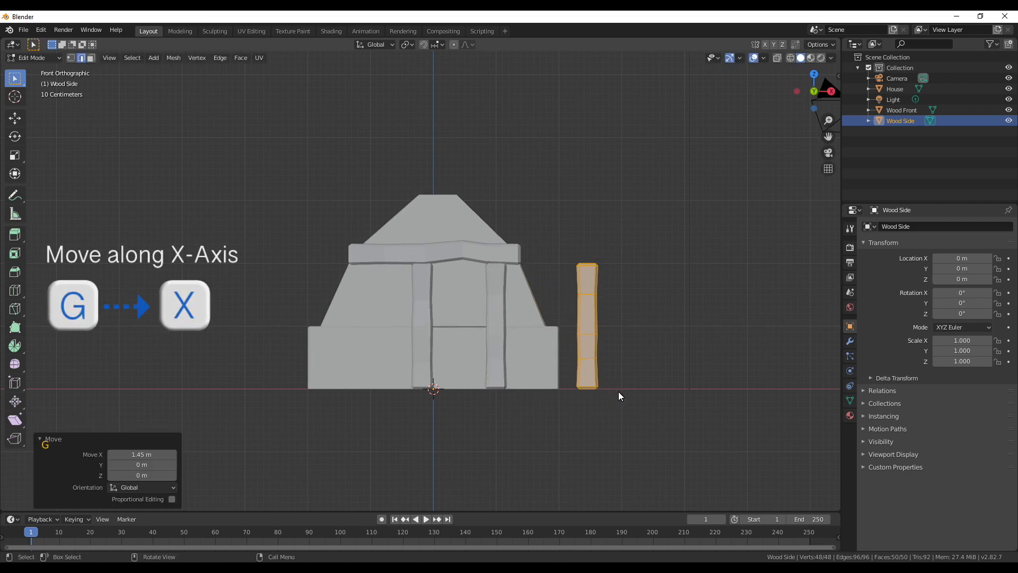
Rotate the Wood Side post about -23.6° so it leans toward the house, and move it closer to the wall.
key(r)
click(690, 403)
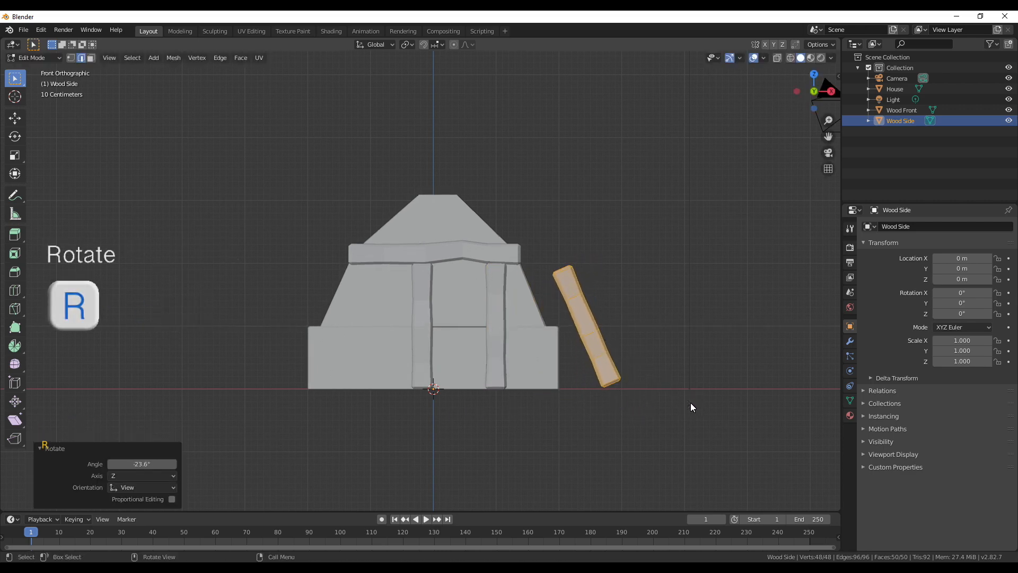
key(g)
click(658, 416)
Reposition the tilted post along Y and along X so it stands against the house's side wall.
middle_drag(644, 339, 589, 366)
scroll(610, 360, up, 1)
middle_drag(589, 351, 578, 424)
scroll(567, 378, up, 2)
shift+middle_drag(599, 462, 599, 418)
key(g)
key(y)
click(575, 402)
key(g)
right_click(568, 368)
key(g)
key(x)
click(583, 373)
Fine-tune the post's rotation and position in front view to follow the slope of the roof side.
key(KP_1)
key(r)
click(656, 366)
key(g)
click(648, 363)
Select all nine faces of the post's upper end, bevels included, and extrude them about 0.635 m along the normal.
scroll(601, 386, up, 2)
click(516, 379)
shift+click(520, 372)
key(3)
click(526, 379)
drag(512, 371, 528, 379)
shift+click(578, 372)
shift+click(582, 399)
shift+click(581, 429)
shift+click(547, 432)
shift+click(515, 432)
middle_drag(515, 430, 533, 357)
scroll(533, 357, down, 1)
key(KP_1)
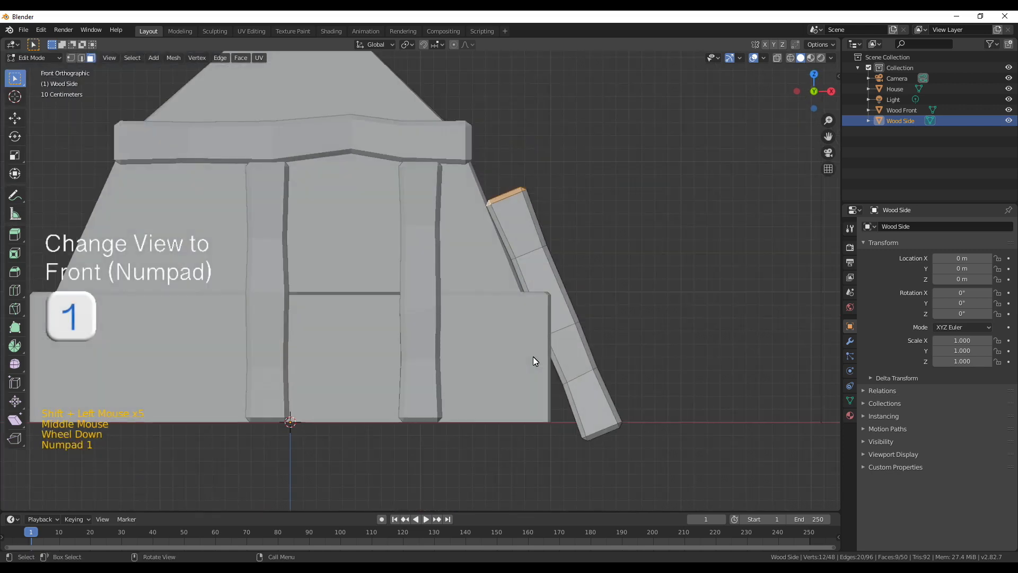
key(e)
click(522, 186)
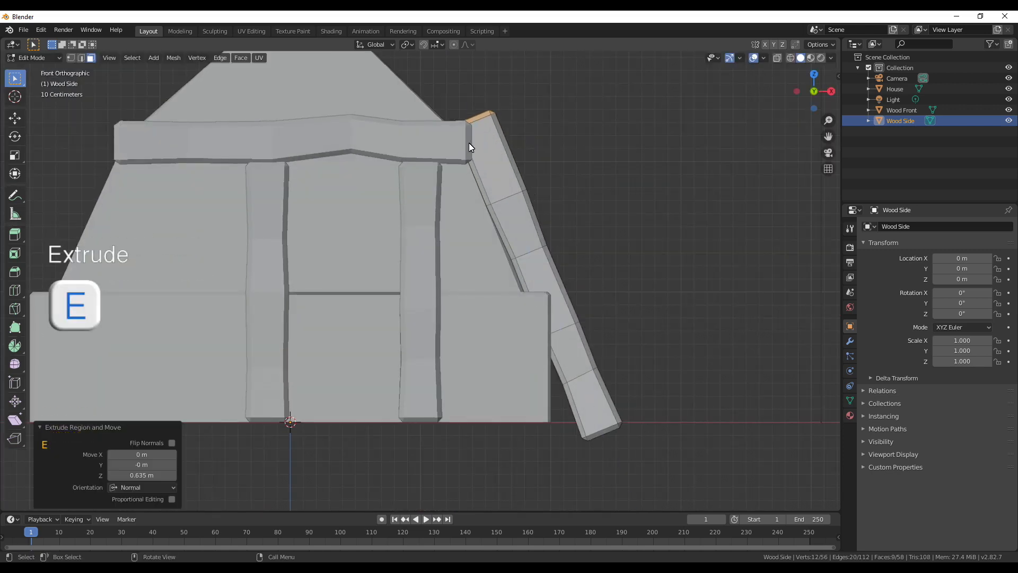
Scale the extruded post end and nudge it about -0.008 m in X and -0.024 m in Z.
shift+middle_drag(470, 144, 558, 285)
key(s)
click(578, 287)
click(577, 291)
Extrude the post end another 1.16 m and move it about -0.464 m in X and -0.216 m in Z toward the ridge.
key(e)
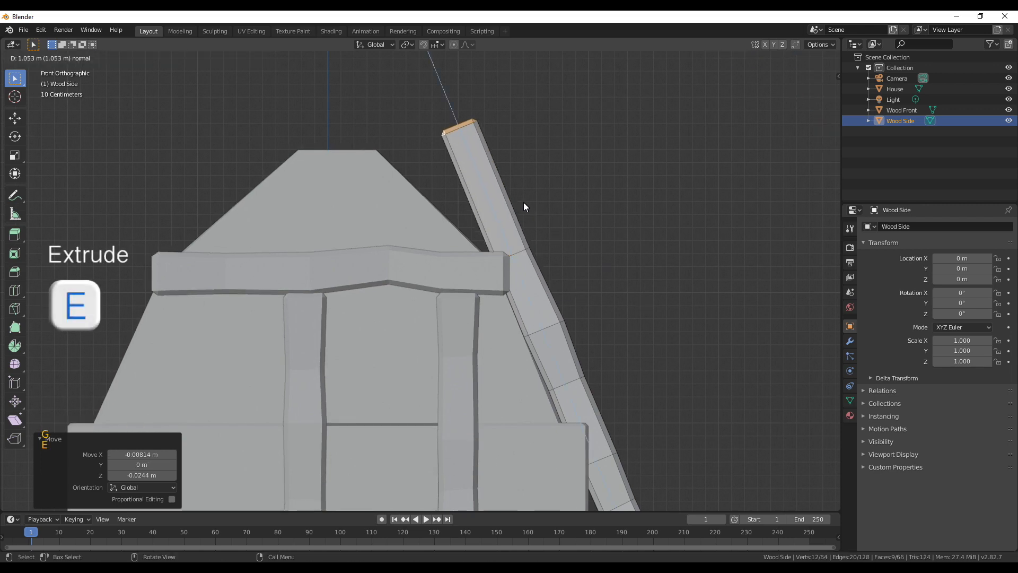
click(516, 195)
key(g)
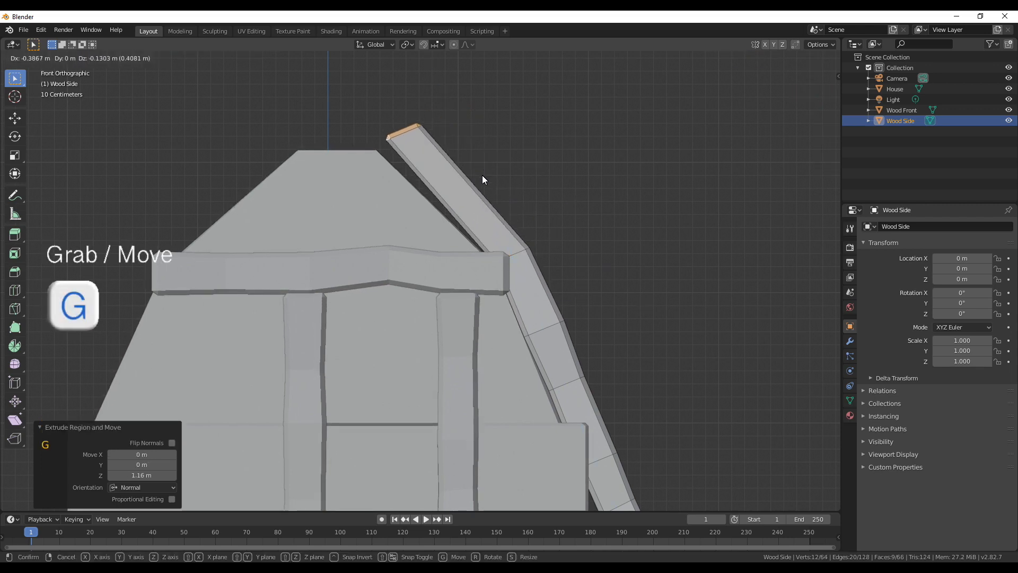
click(472, 181)
Rotate the post's upper end about -19.2° and nudge it into line with the upper roof slope.
key(r)
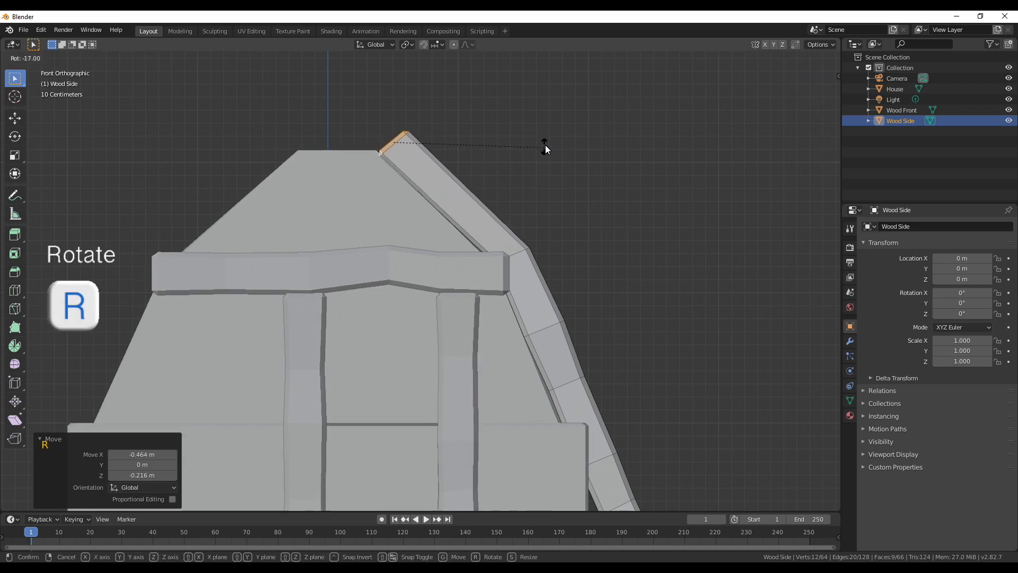
click(545, 142)
key(g)
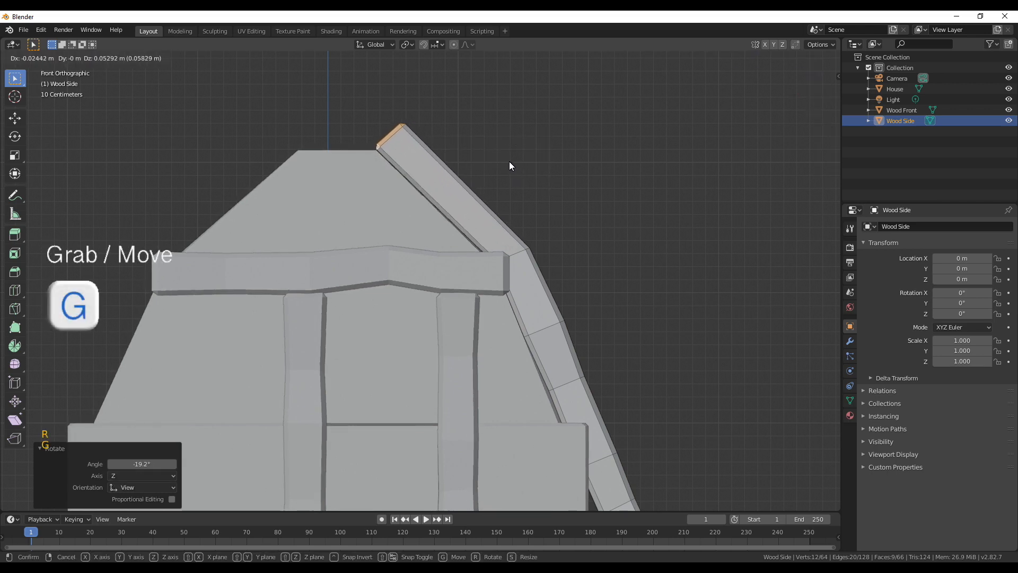
click(510, 161)
Add one loop cut midway along the post's upper roof section, scale it down slightly, and adjust its position and rotation.
key(ctrl+r)
click(462, 204)
click(467, 212)
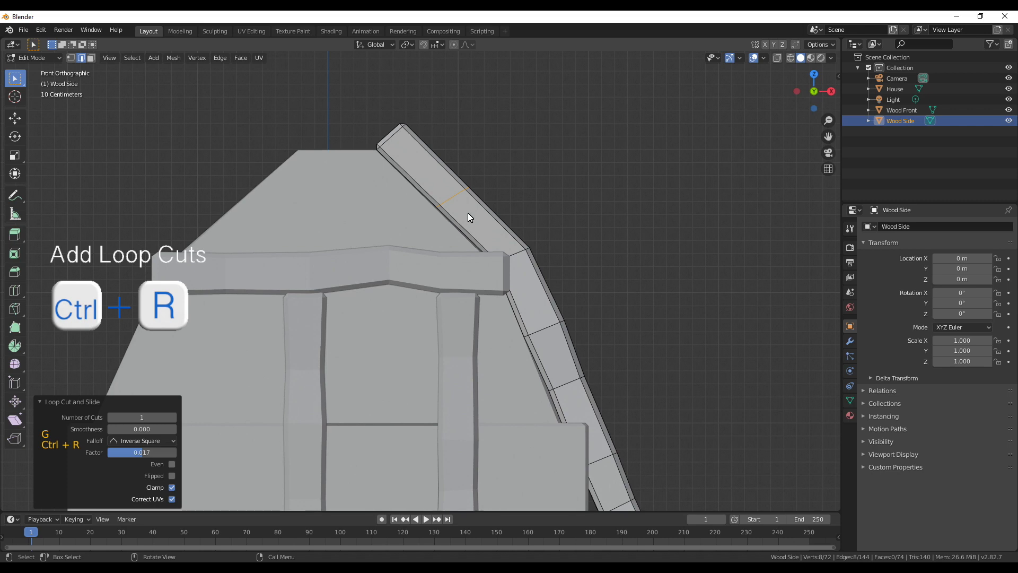
key(s)
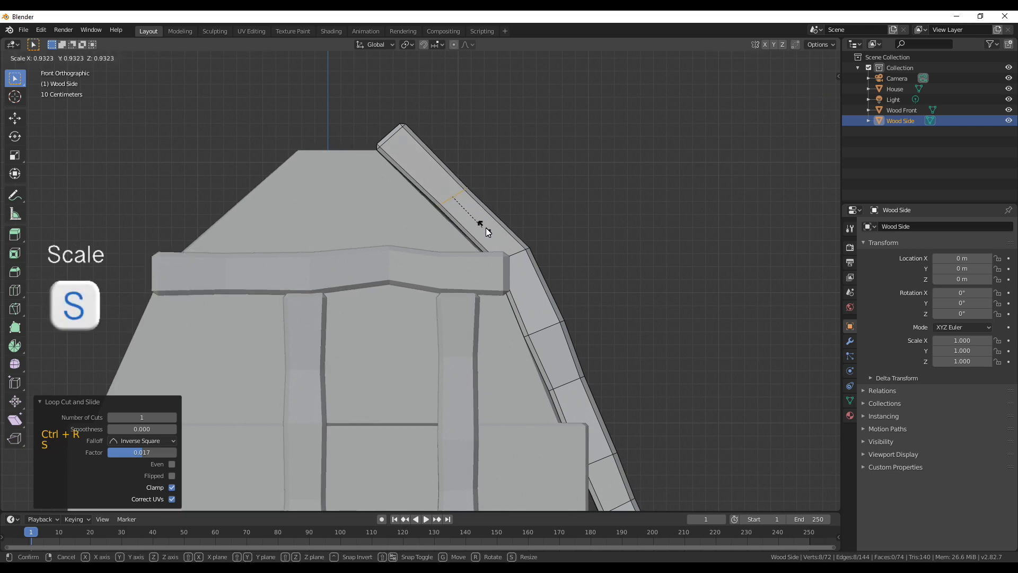
click(484, 225)
key(g)
key(r)
click(501, 225)
Add a plane mesh in Object Mode and scale it up as a large ground beneath the house.
scroll(521, 298, down, 5)
scroll(521, 294, up, 1)
middle_drag(521, 297, 411, 379)
scroll(412, 379, down, 3)
key(Tab)
key(shift+a)
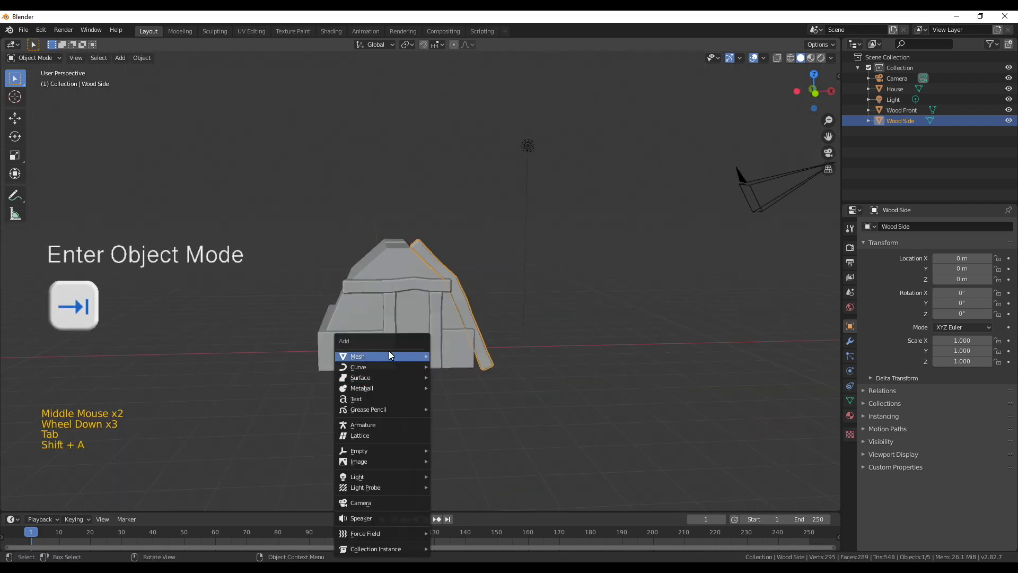
key(shift+a)
mouse_move(386, 358)
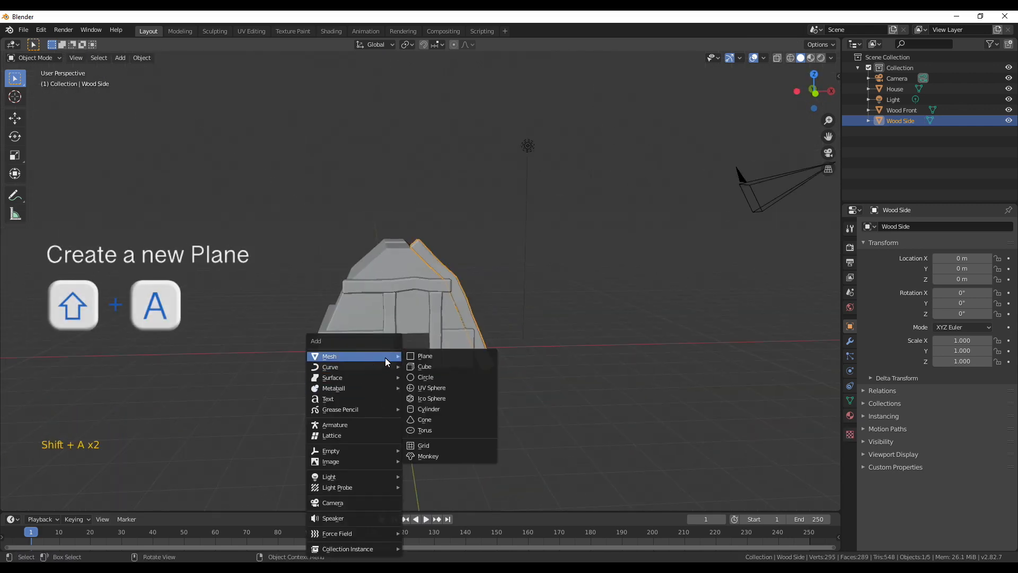
click(420, 356)
key(s)
click(721, 247)
Select the faces of the Wood Side post's lower end that stick out beneath the ground plane and delete them.
scroll(721, 248, up, 3)
middle_drag(719, 247, 478, 348)
scroll(479, 348, up, 3)
click(465, 427)
key(Tab)
middle_drag(465, 427, 512, 369)
key(x)
click(446, 285)
key(3)
click(443, 287)
shift+click(447, 285)
shift+click(455, 291)
shift+click(438, 304)
shift+click(409, 309)
middle_drag(409, 308, 483, 240)
shift+click(504, 242)
shift+click(503, 244)
shift+click(505, 247)
shift+click(506, 249)
shift+click(504, 252)
shift+click(432, 125)
key(x)
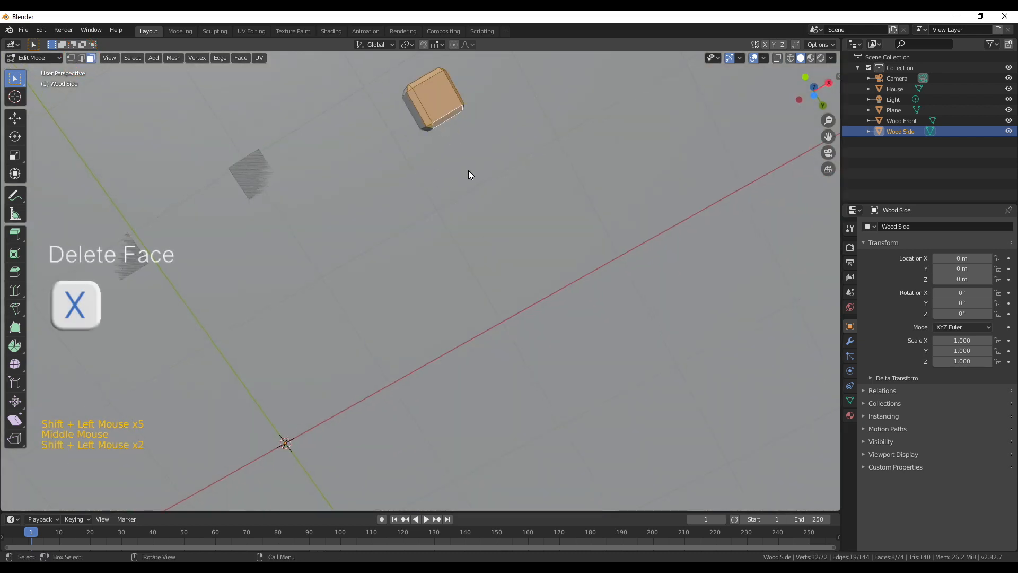
click(469, 171)
Slide an edge of the post's open lower end along its adjoining edges beneath the ground plane.
middle_drag(469, 170, 449, 160)
shift+middle_drag(626, 348, 471, 383)
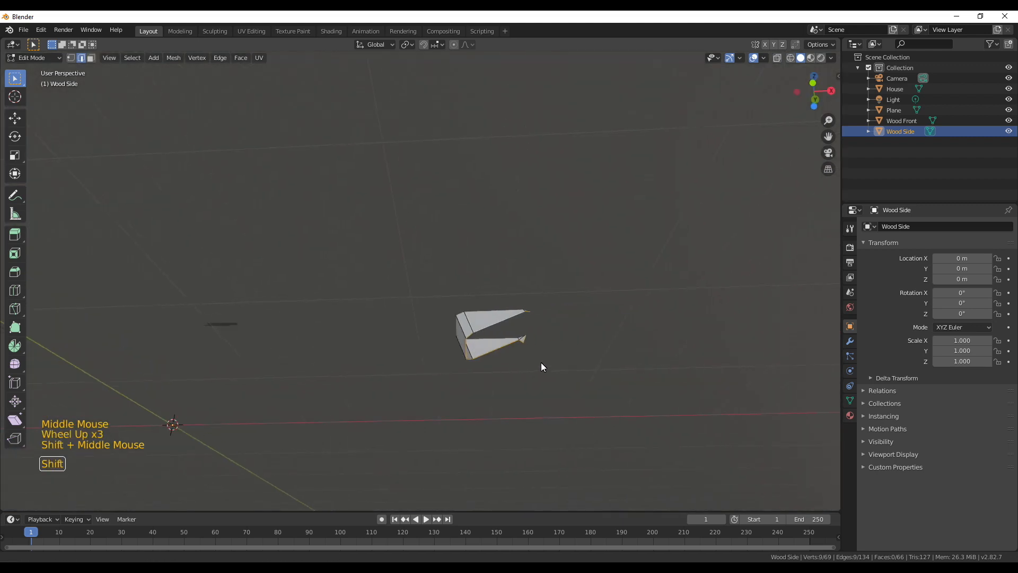
scroll(484, 361, up, 1)
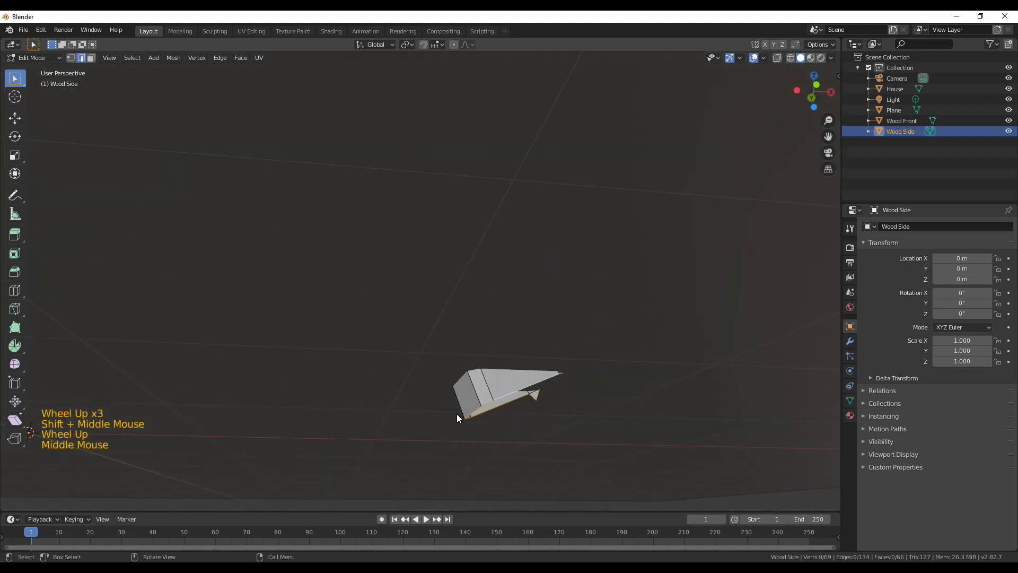
click(473, 408)
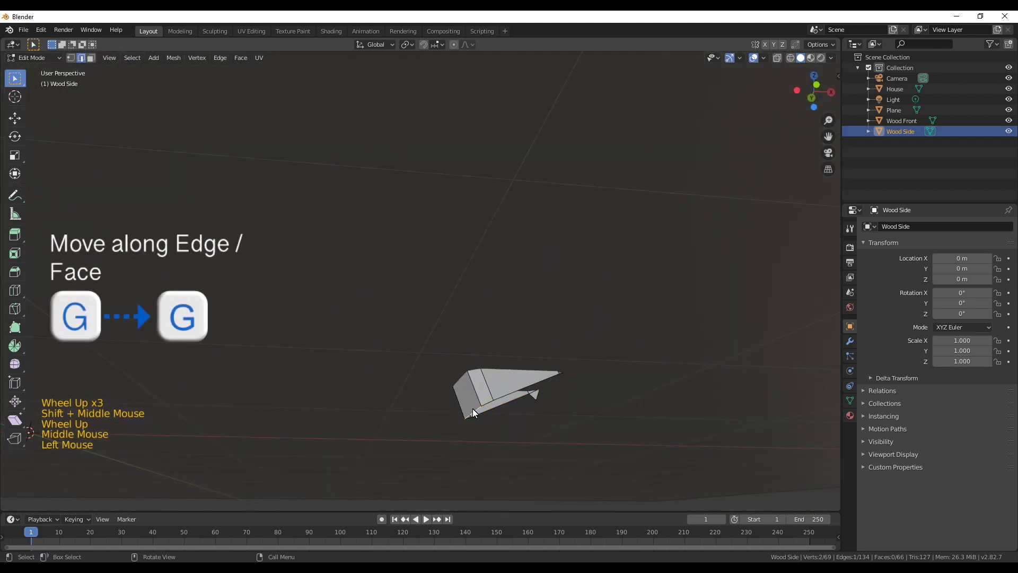
key(g)
key(g)
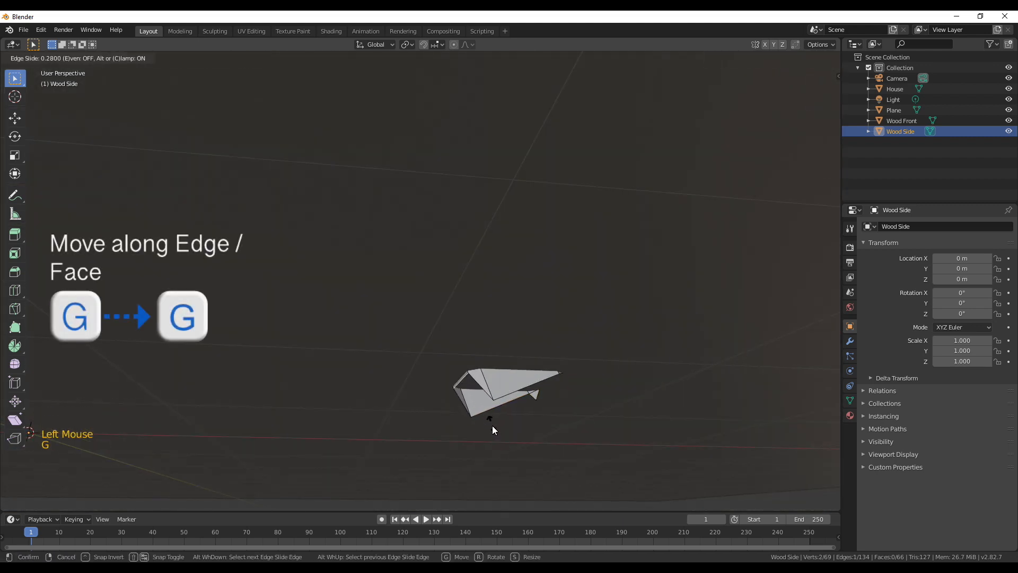
click(492, 424)
Slide the corner vertices of the post's open lower end along their edges to tidy the cut.
key(1)
click(494, 397)
key(g)
key(g)
click(471, 416)
click(472, 416)
key(g)
key(g)
click(485, 404)
Delete the small leftover triangular face at the post's lower end.
key(3)
click(533, 395)
key(x)
click(554, 422)
Select the faces closing the Wood Side post's upper end and extrude them about 0.41 m along the roof slope in front view.
scroll(459, 410, down, 4)
scroll(460, 410, down, 4)
scroll(454, 297, up, 3)
mouse_move(459, 409)
middle_down()
mouse_move(455, 297)
mouse_move(535, 379)
mouse_move(582, 314)
middle_up()
scroll(535, 379, up, 4)
key(c)
mouse_move(582, 314)
mouse_down()
mouse_move(646, 320)
mouse_move(627, 352)
mouse_up()
key(Escape)
middle_drag(568, 423, 467, 334)
scroll(467, 335, down, 5)
shift+middle_drag(467, 335, 478, 272)
key(KP_1)
scroll(478, 272, up, 2)
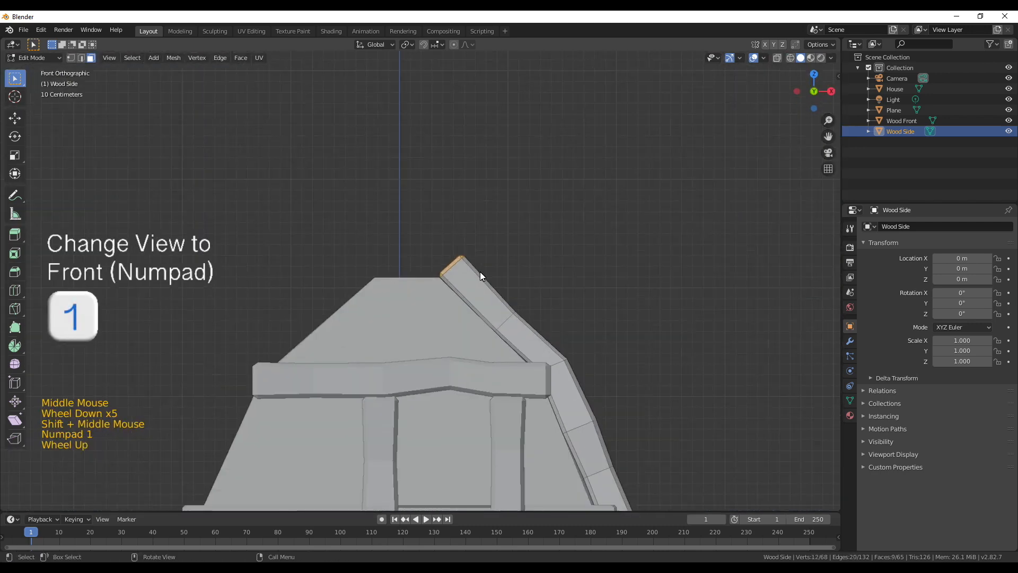
key(e)
click(454, 257)
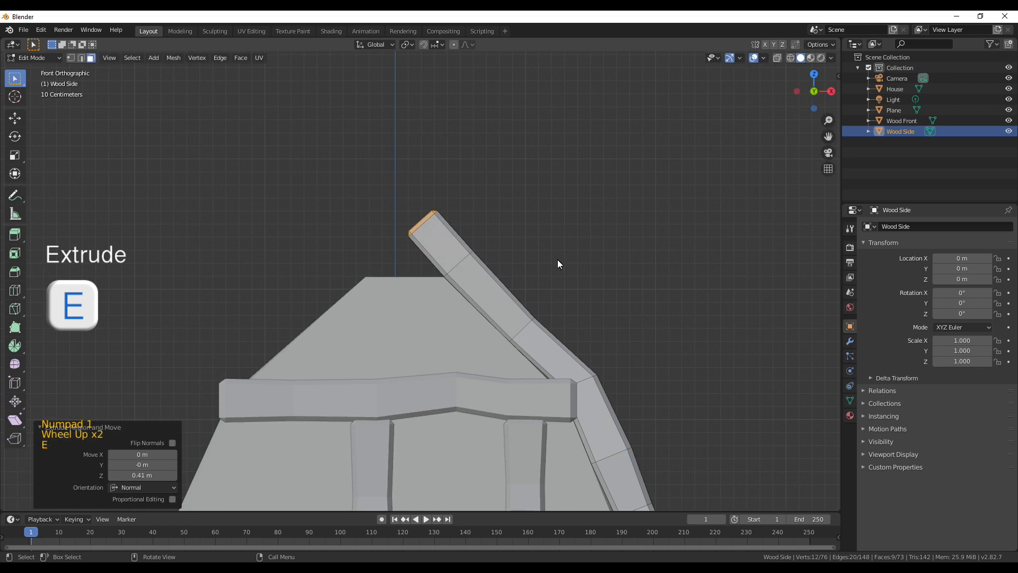
Scale the extruded end to about 0.715 and move it about 0.16 m toward the house centre and 0.22 m down above the roof ridge.
key(s)
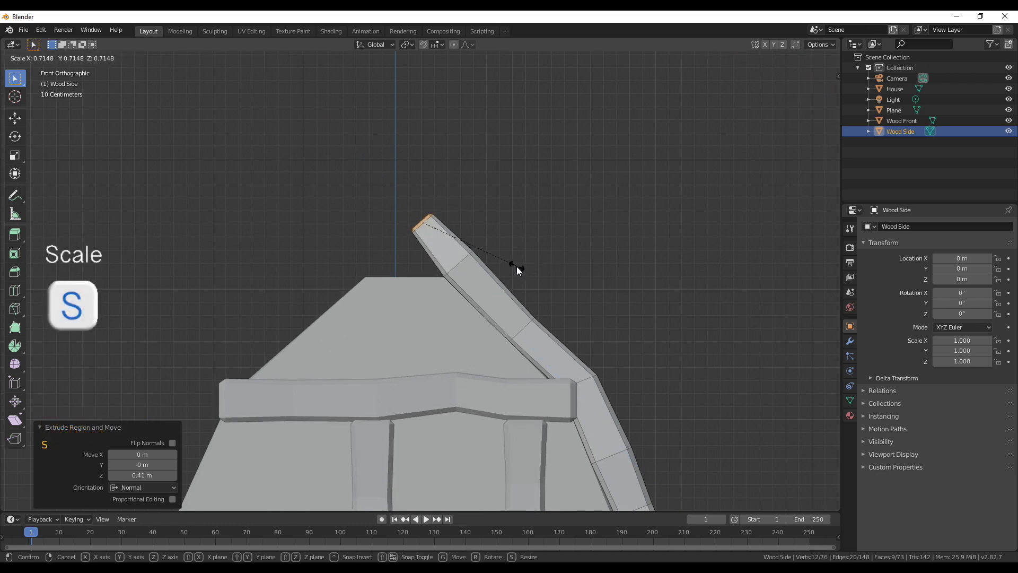
click(516, 267)
key(g)
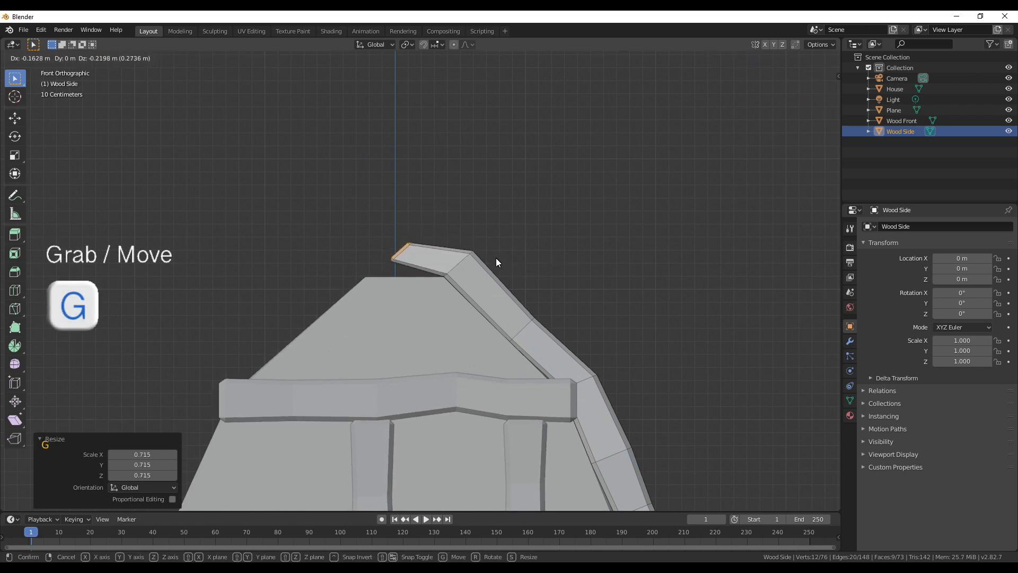
click(495, 258)
key(ctrl+z)
Extrude the beam's end about 0.35 m more, scale it to about 0.82, and move it to continue the curve past the ridge.
key(KP_1)
key(e)
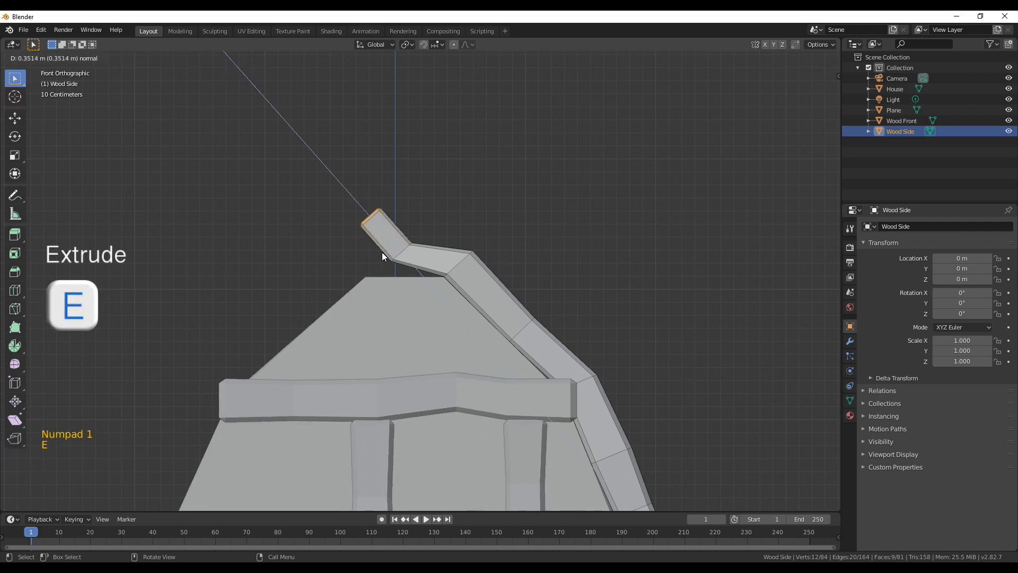
click(383, 252)
key(s)
click(419, 243)
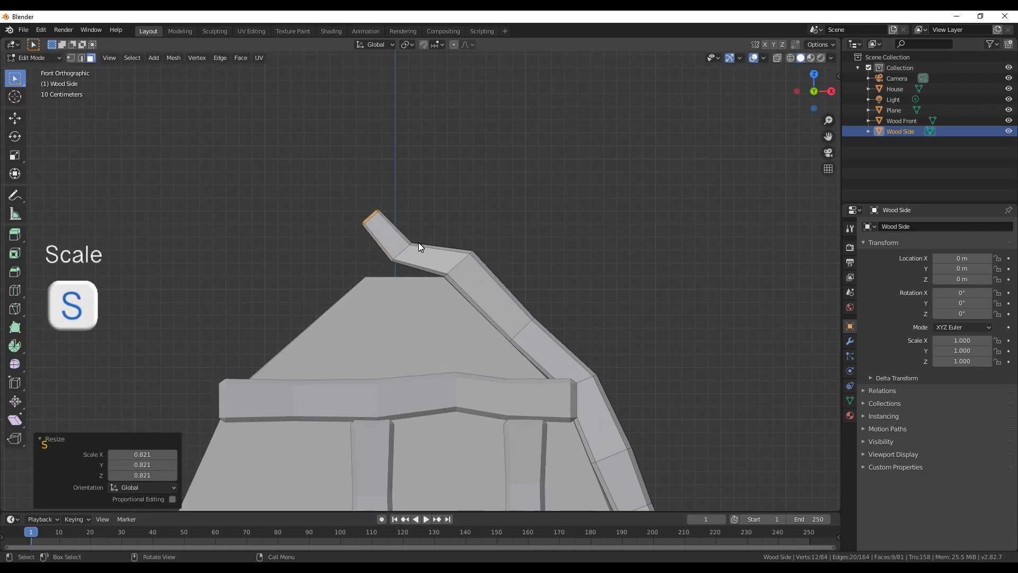
key(g)
click(394, 238)
Extrude another segment from the beam's tip above the roof and rotate its end to bend the beam upward.
key(e)
click(375, 183)
key(r)
click(378, 190)
Extrude a short final segment from the bent tip, then scale down and rotate its end face.
key(e)
click(385, 190)
key(s)
click(390, 176)
key(r)
click(428, 213)
Select the entire beam, duplicate it in place, and rotate the copy 180° around the Z axis.
scroll(443, 322, down, 7)
middle_drag(443, 322, 424, 375)
scroll(423, 374, up, 3)
key(alt+a)
scroll(385, 348, down, 2)
scroll(480, 323, up, 2)
key(l)
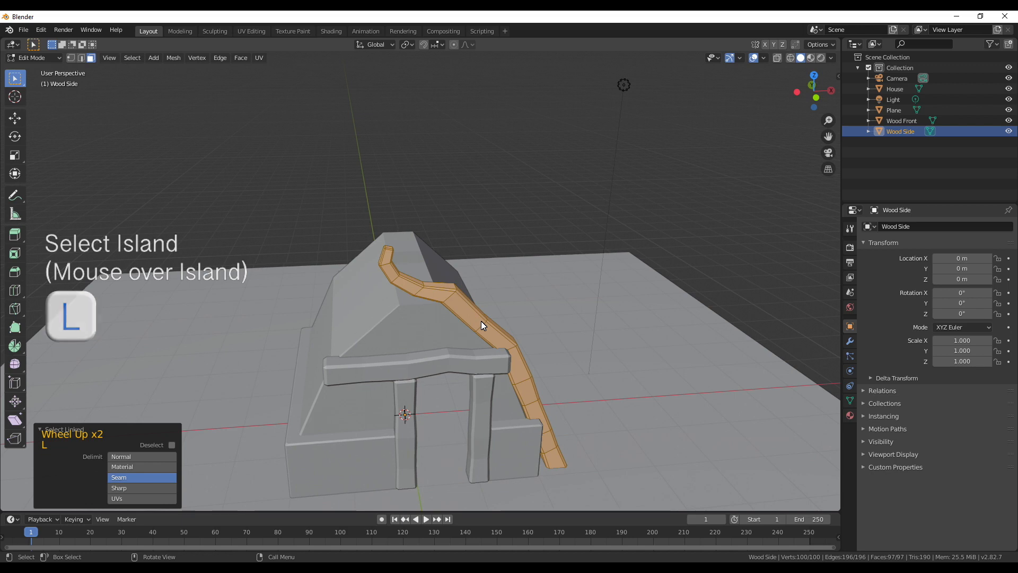
key(shift+d)
right_click(438, 331)
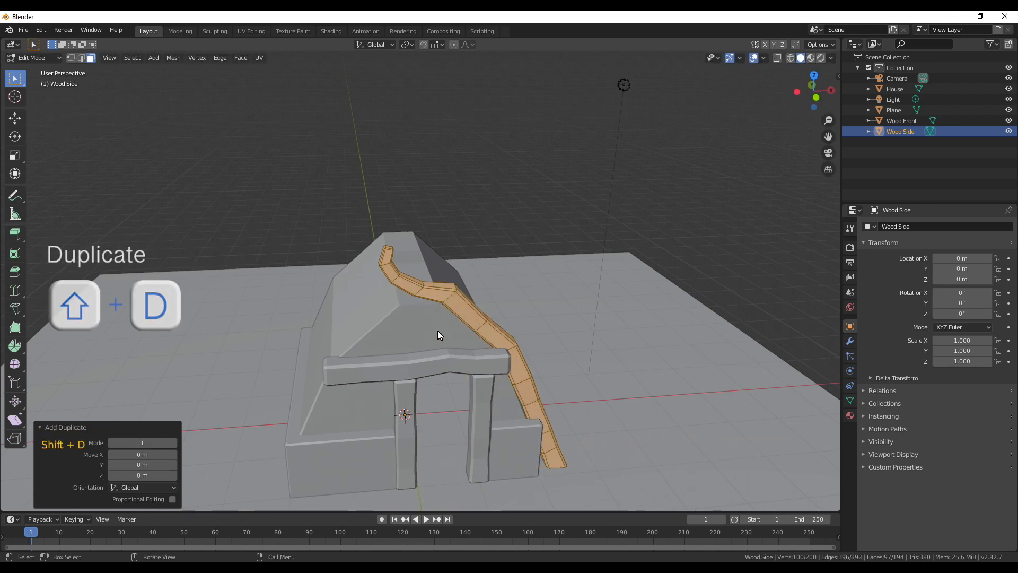
text(rz180)
key(Return)
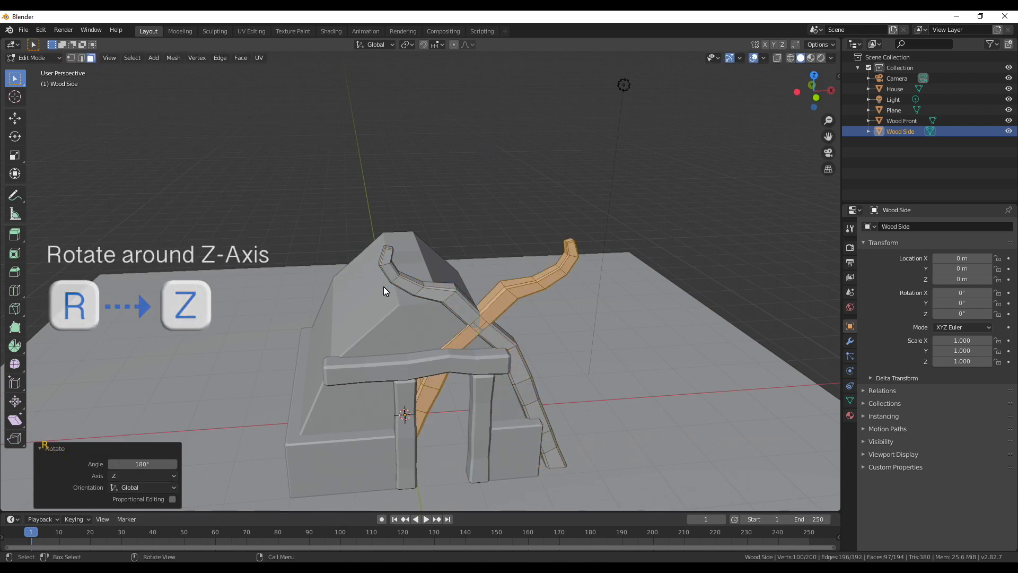
Move the rotated beam copy about 1.81 m in the negative X direction to the opposite side of the house front.
key(g)
key(x)
click(411, 465)
mouse_move(411, 465)
middle_down()
mouse_move(427, 414)
mouse_move(493, 409)
middle_up()
scroll(428, 414, up, 2)
Hide the beam copy in wireframe shading and select the upper tip section of the original beam from the top view.
key(z)
key(4)
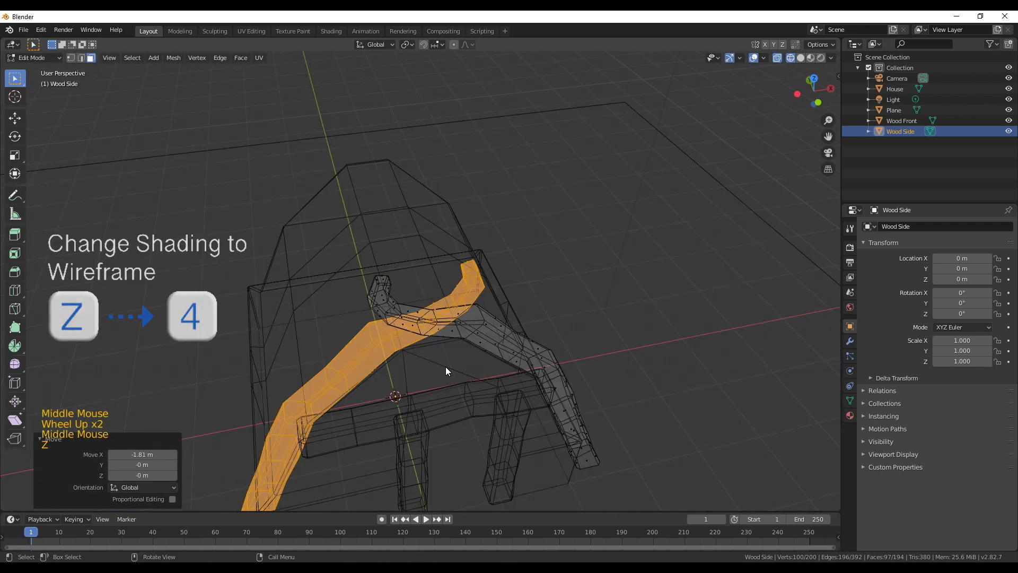
key(h)
middle_drag(439, 353, 449, 402)
key(KP_7)
drag(371, 314, 415, 395)
drag(305, 321, 415, 393)
Move the selected tip section about 0.13 m along Y, rotate it about 11.8°, and shift it about 0.08 m further back.
key(g)
key(z)
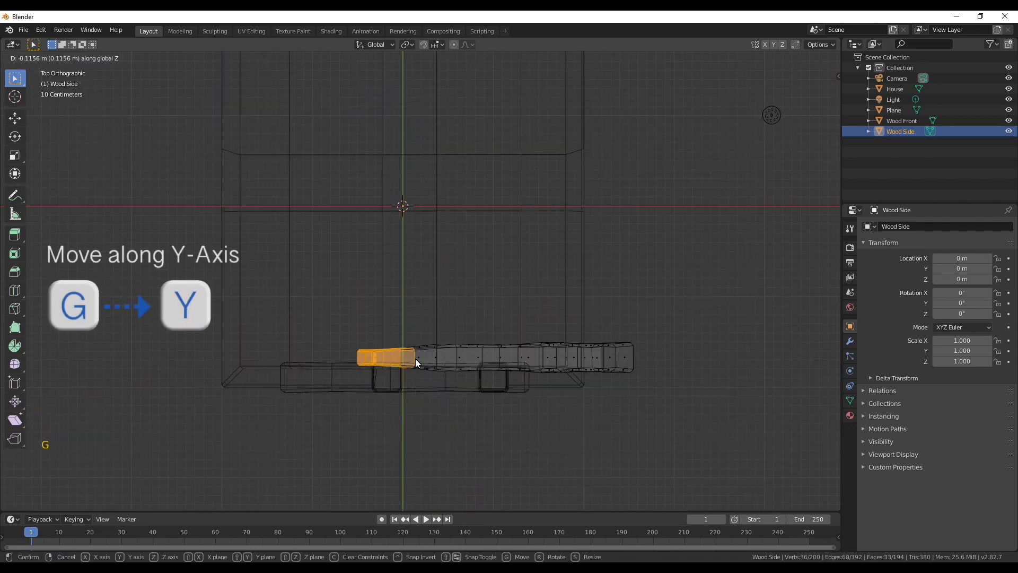
key(g)
key(y)
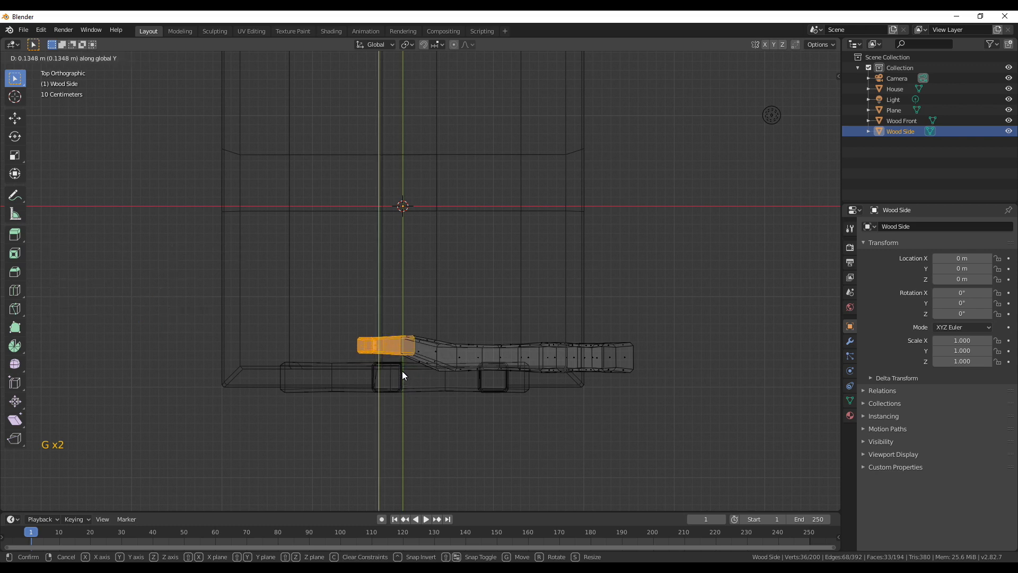
click(402, 375)
key(r)
click(452, 397)
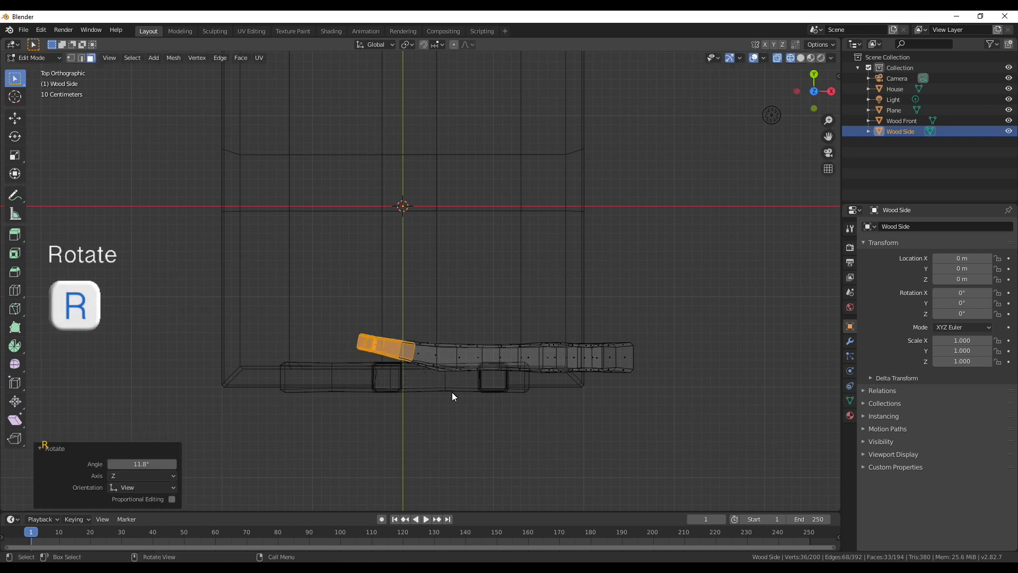
key(g)
click(449, 377)
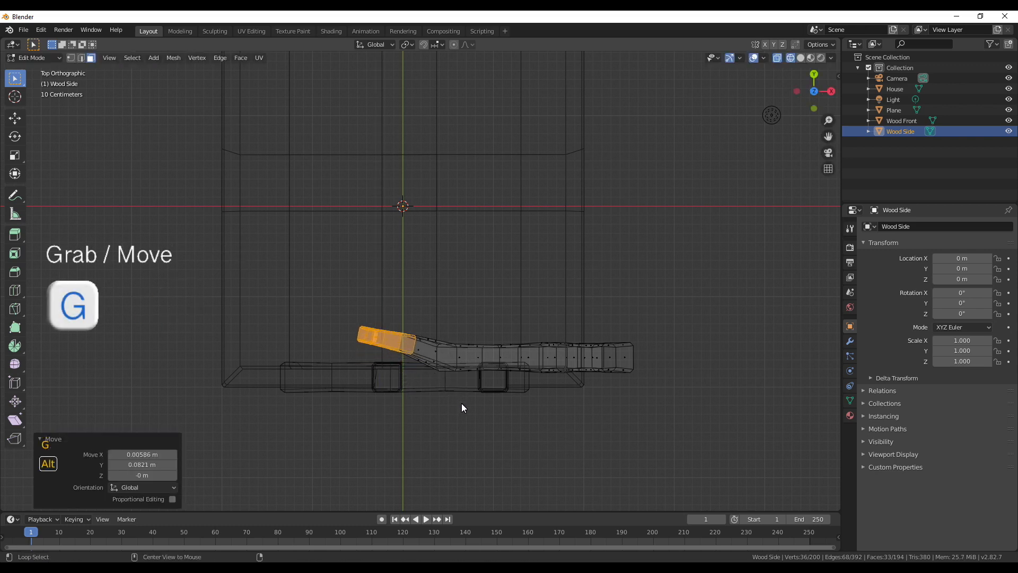
Unhide the mirrored beam copy and clear the selection.
key(alt+h)
key(alt+a)
mouse_move(439, 460)
middle_down()
mouse_move(438, 382)
mouse_move(460, 336)
mouse_move(429, 430)
middle_up()
Return the viewport to solid shading and turn on its Cavity and Shadow options.
key(z)
click(496, 371)
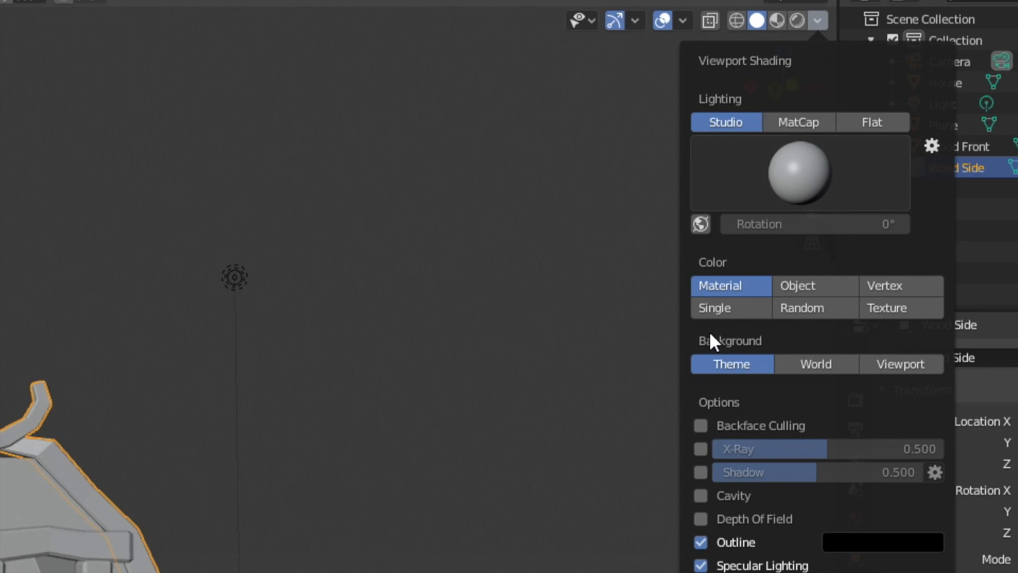
click(701, 495)
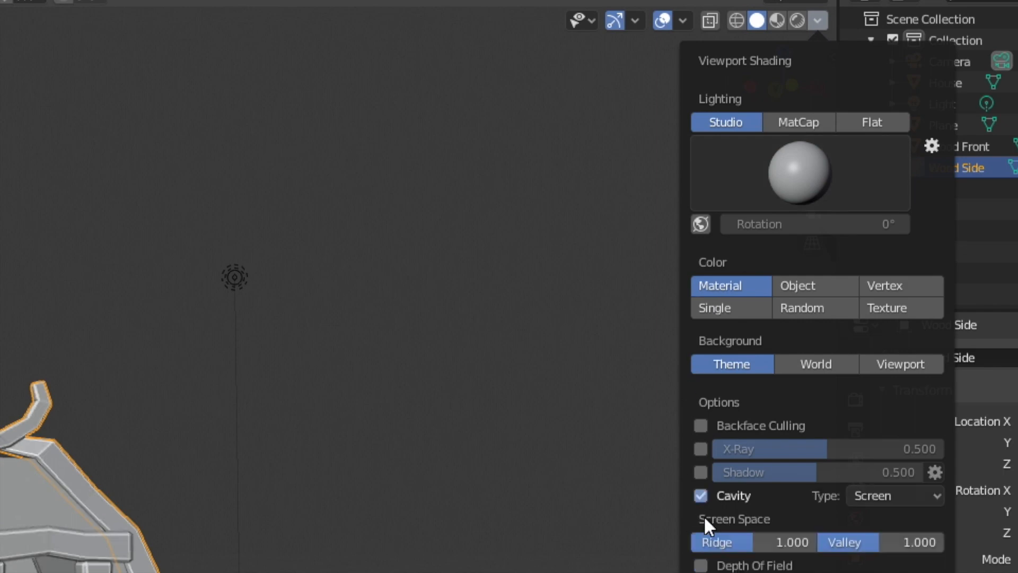
click(706, 474)
Apply smooth shading to the Wood Side beams and enable Auto Smooth in their mesh normals.
middle_drag(319, 345, 239, 409)
click(239, 409)
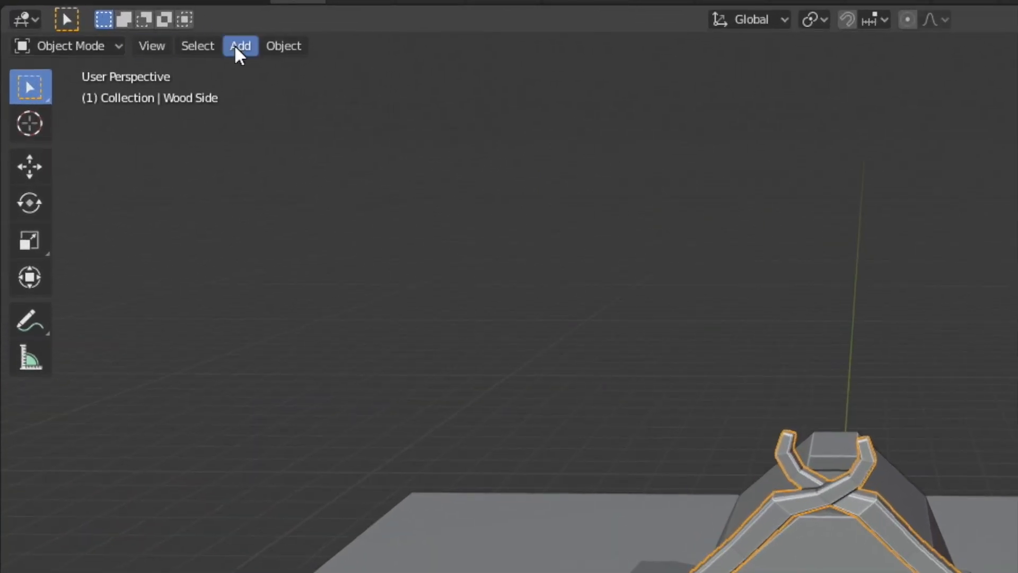
click(202, 54)
click(279, 349)
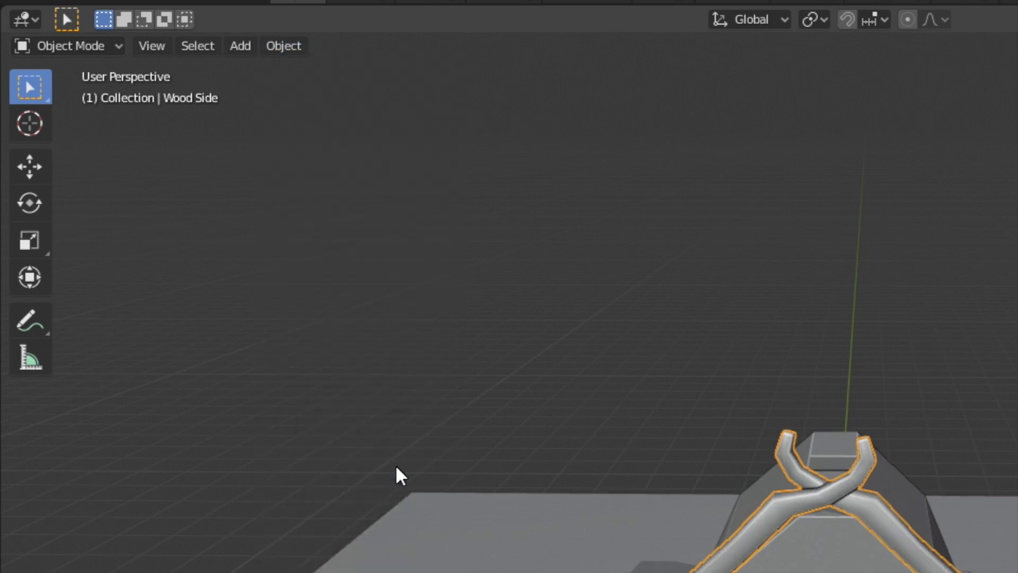
scroll(396, 467, up, 1)
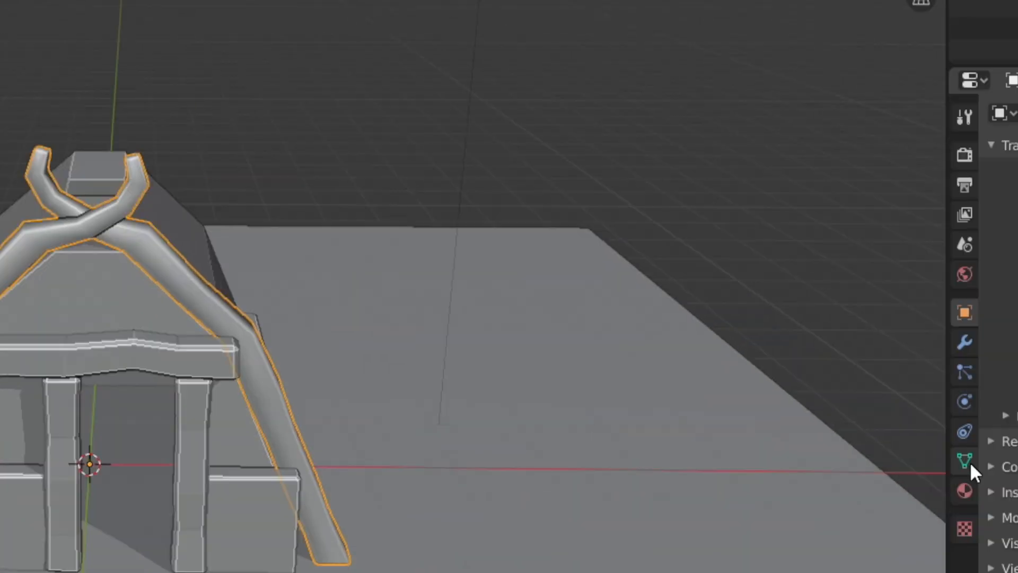
click(970, 461)
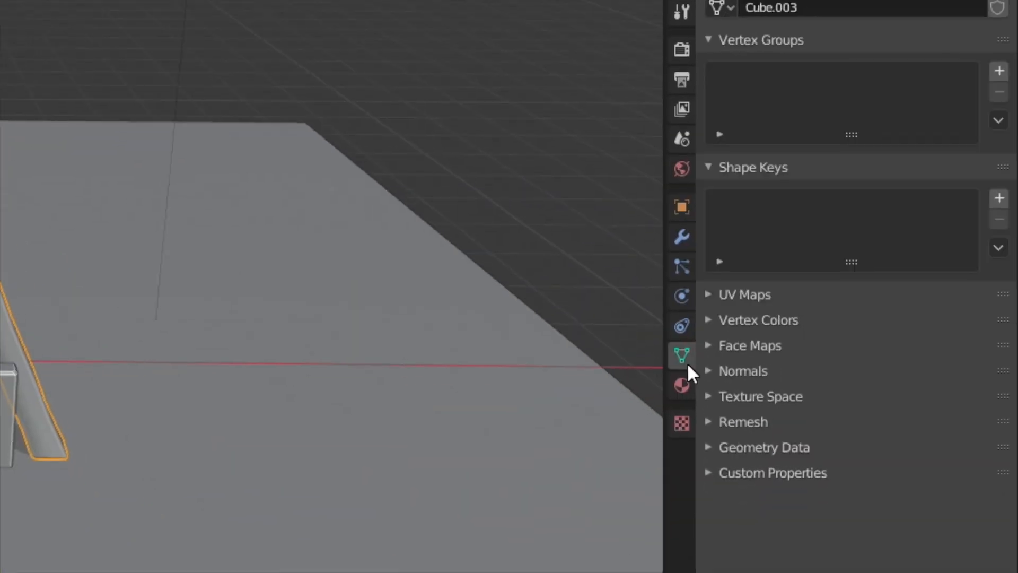
click(712, 373)
click(743, 398)
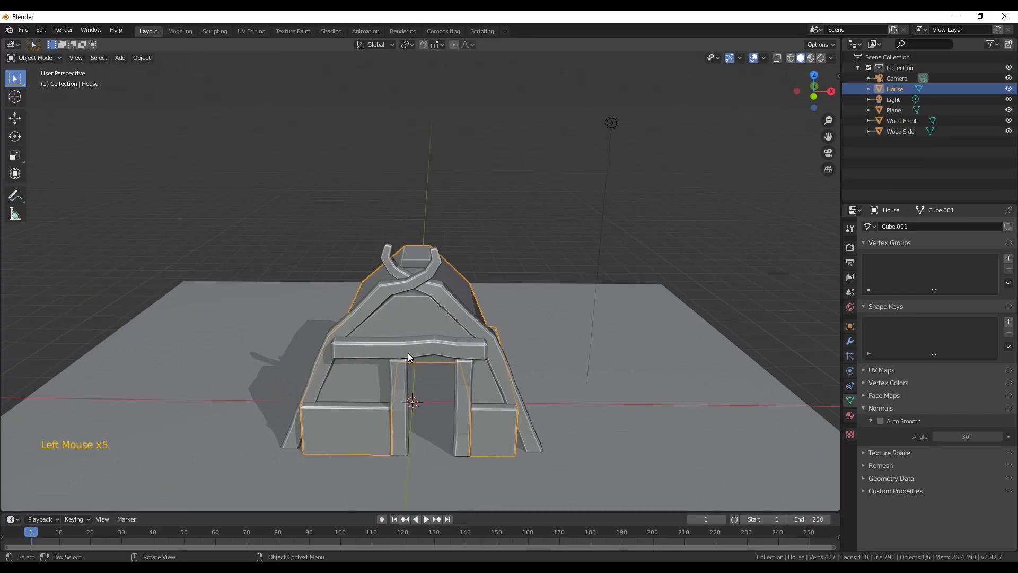
Apply smooth shading with Auto Smooth to the Wood Front door frame and the House.
click(408, 352)
click(143, 58)
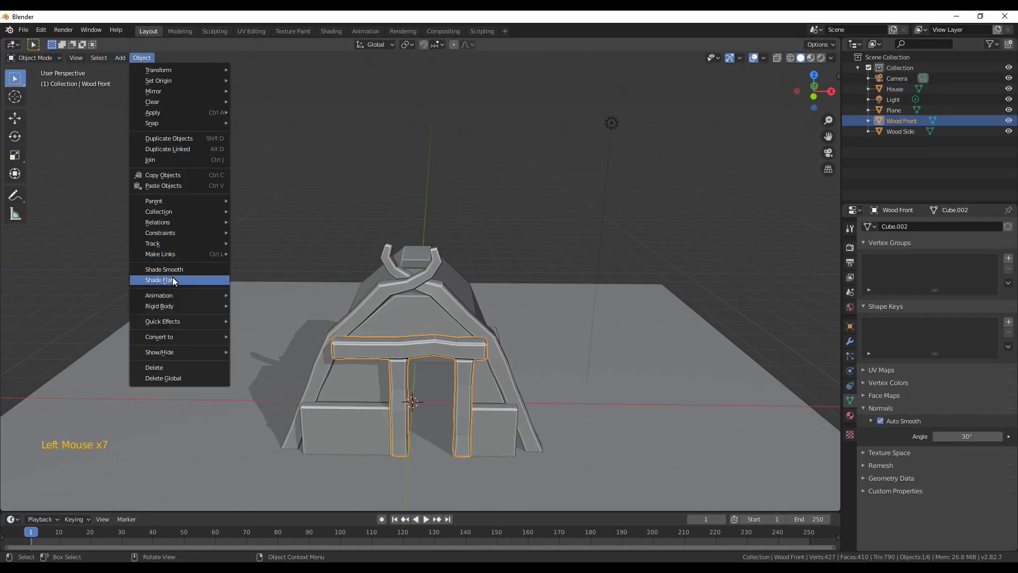
click(172, 269)
click(360, 382)
click(140, 59)
click(157, 269)
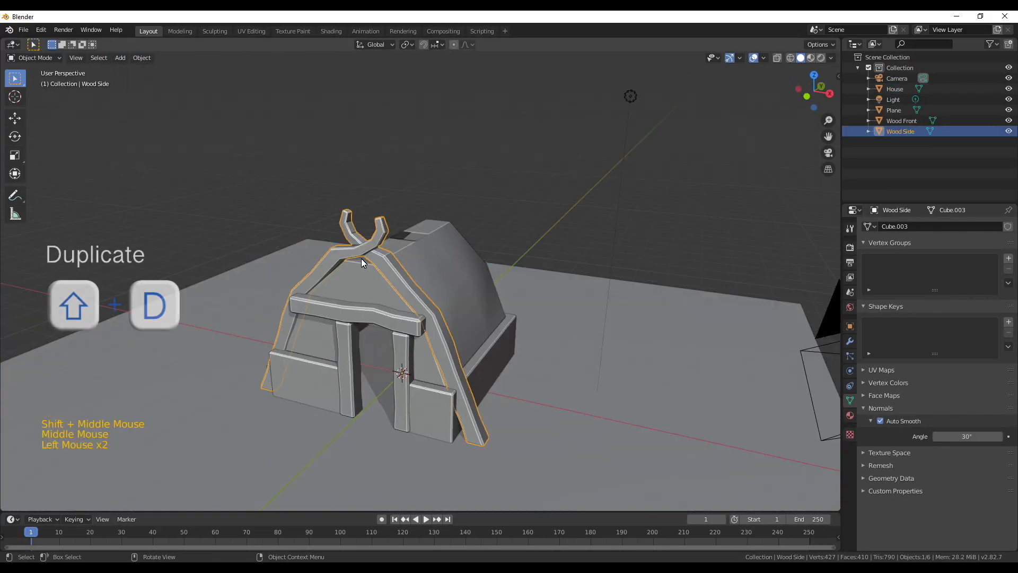
Duplicate the Wood Side beam pair and rotate the copy around the Z axis to the back of the house.
key(ctrl+d)
key(shift+d)
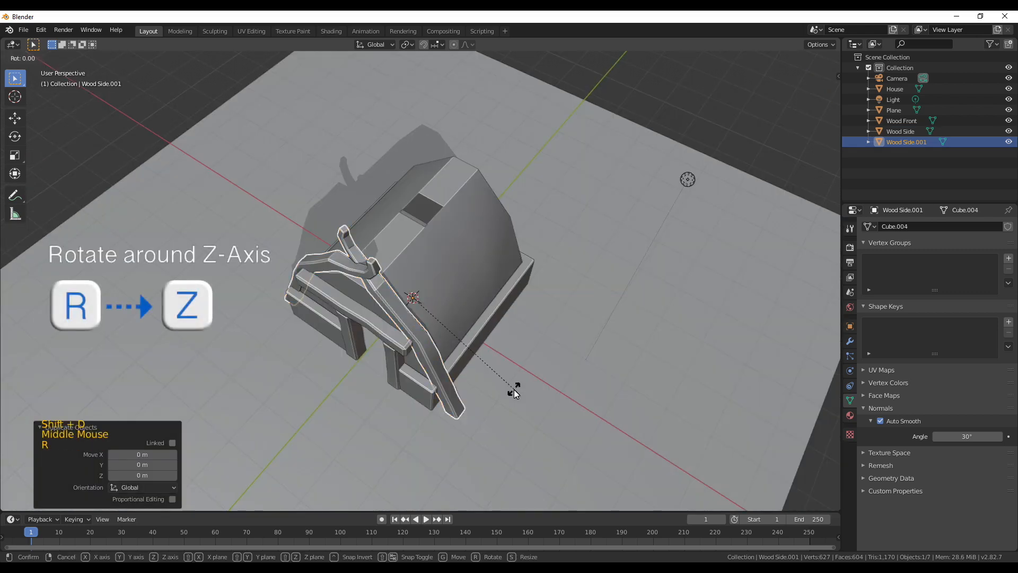
key(r)
key(z)
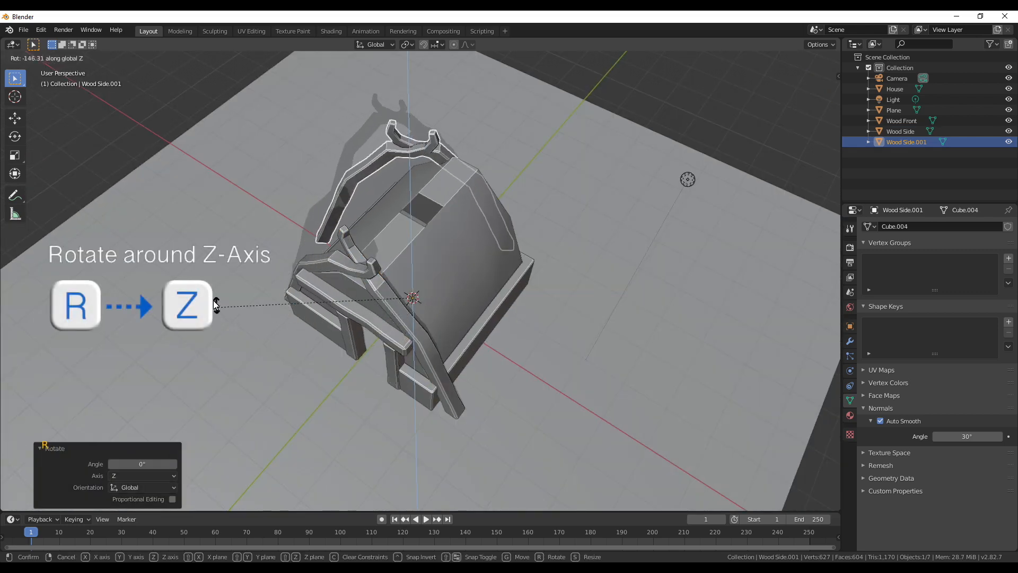
ctrl+click(313, 208)
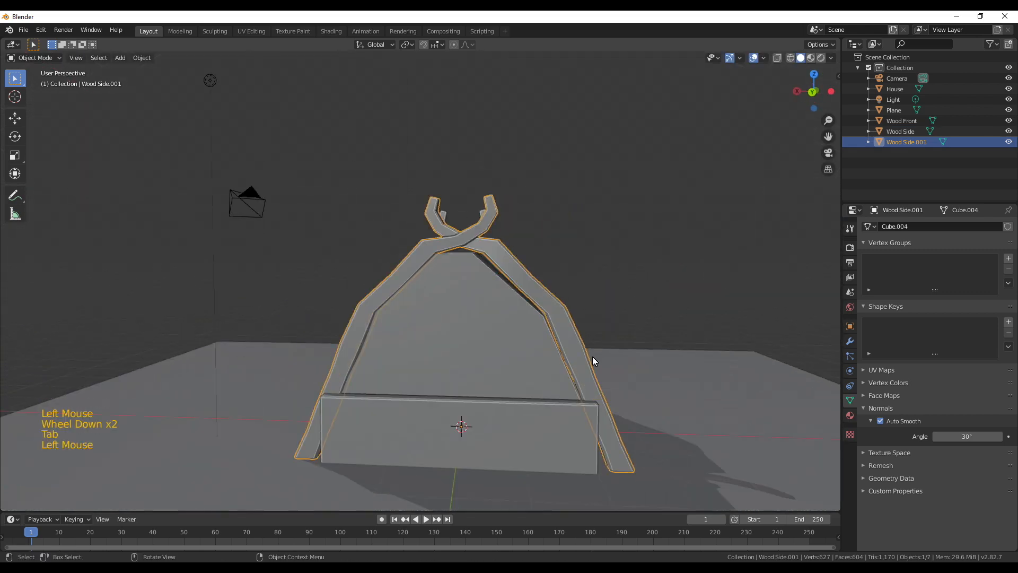
Move the rear beam pair about 0.17 m along X to centre it on the back of the house.
middle_drag(593, 357, 602, 362)
key(g)
key(x)
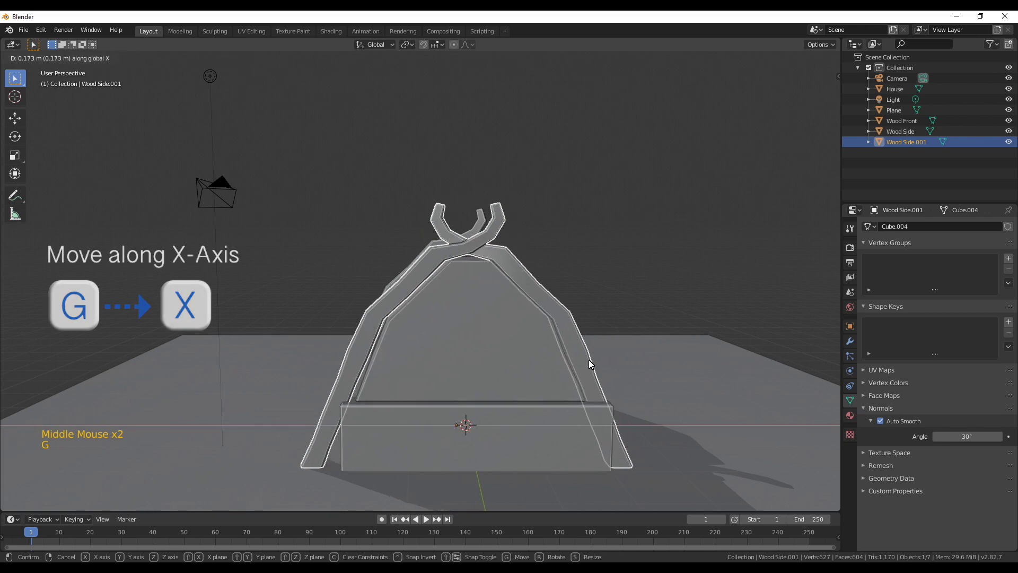
click(595, 359)
Hide the rear beam pair and open the House mesh for editing.
key(h)
scroll(554, 351, up, 2)
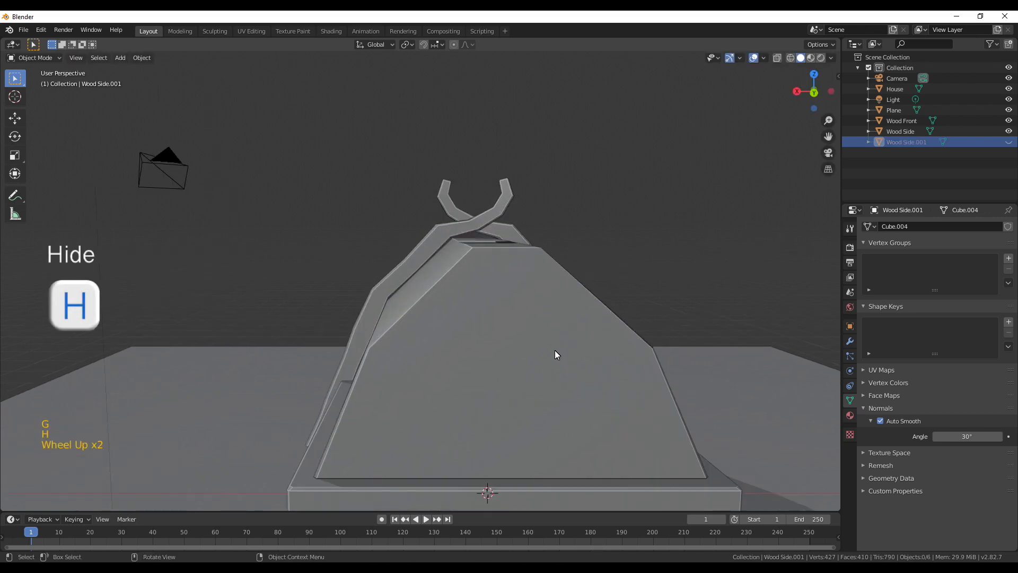
middle_drag(554, 350, 547, 349)
click(548, 349)
key(Tab)
Knife-cut two lines from the rear gable's upper corners across the horizontal edge to one point on its lower edge.
middle_drag(485, 305, 494, 344)
key(k)
click(471, 260)
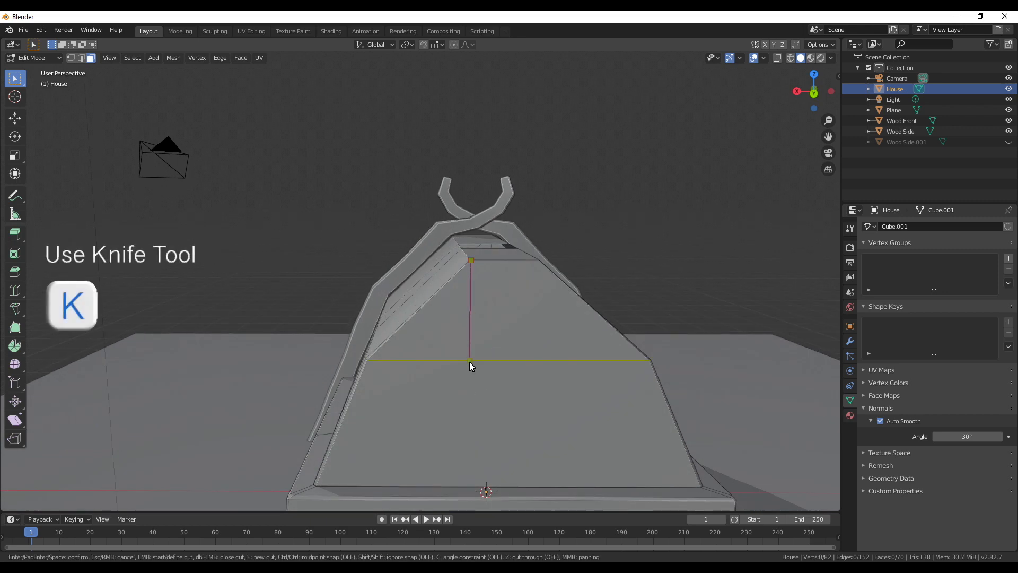
click(459, 360)
click(497, 488)
click(560, 363)
click(539, 262)
key(Return)
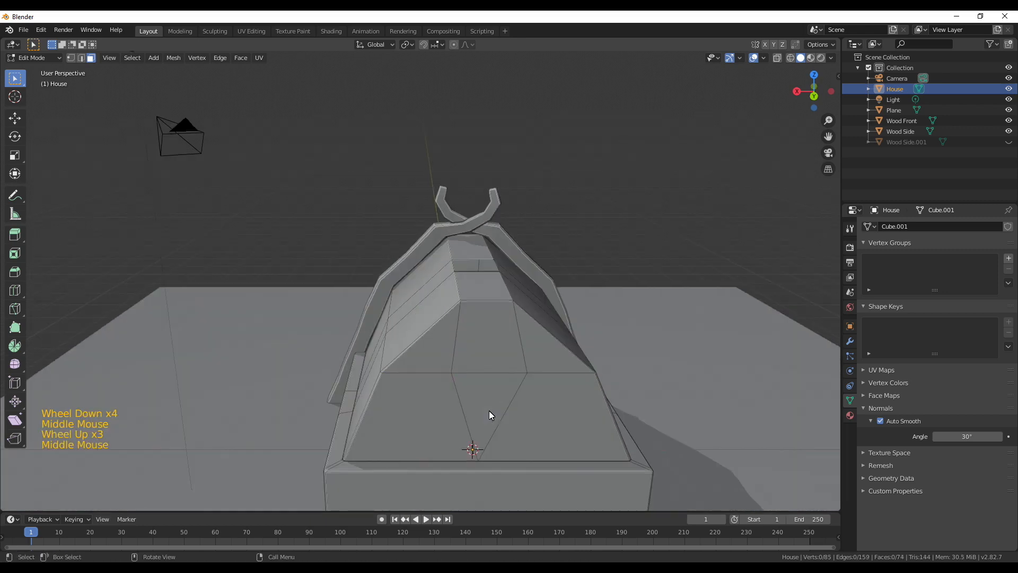
Knife-cut the left outline of a window into the rear gable's central upper face, joining it to that face's left corners.
scroll(470, 251, up, 2)
shift+middle_drag(489, 411, 441, 285)
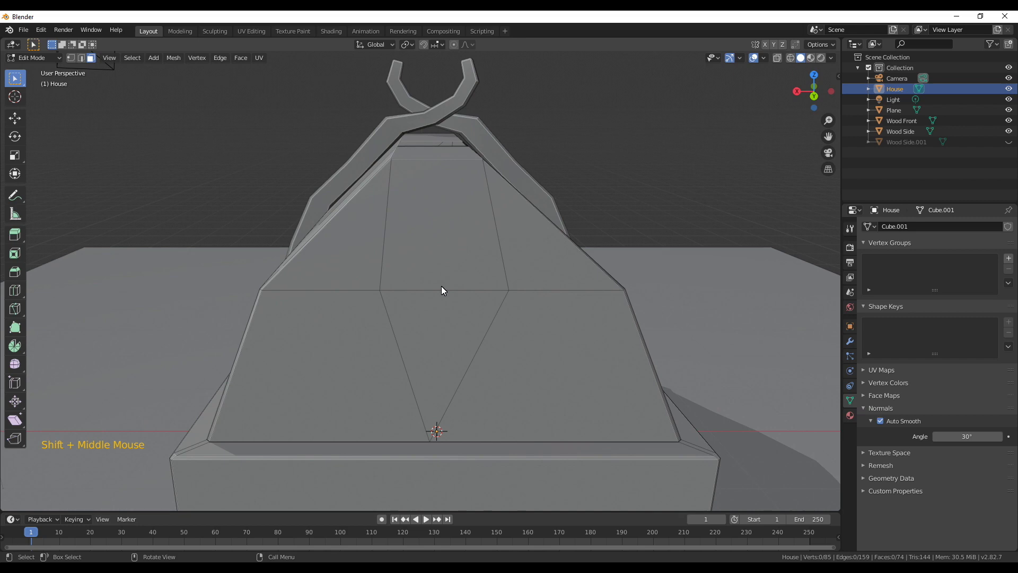
click(423, 204)
key(k)
click(391, 159)
click(406, 214)
click(397, 275)
click(381, 290)
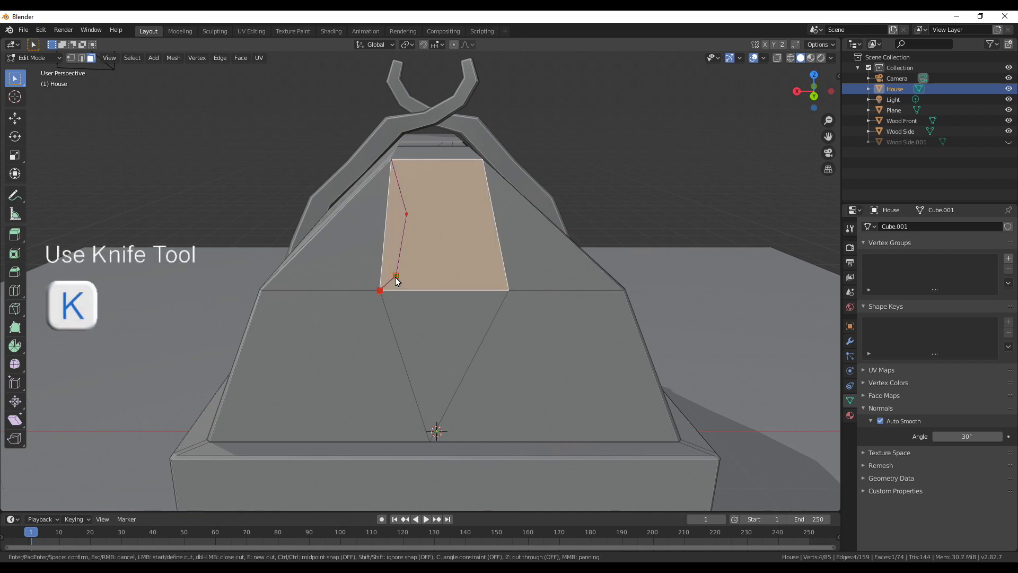
key(Return)
Knife-cut the window's lower edge and connect its right end to the face's lower-right corner.
key(k)
click(396, 276)
click(486, 275)
click(508, 289)
key(Return)
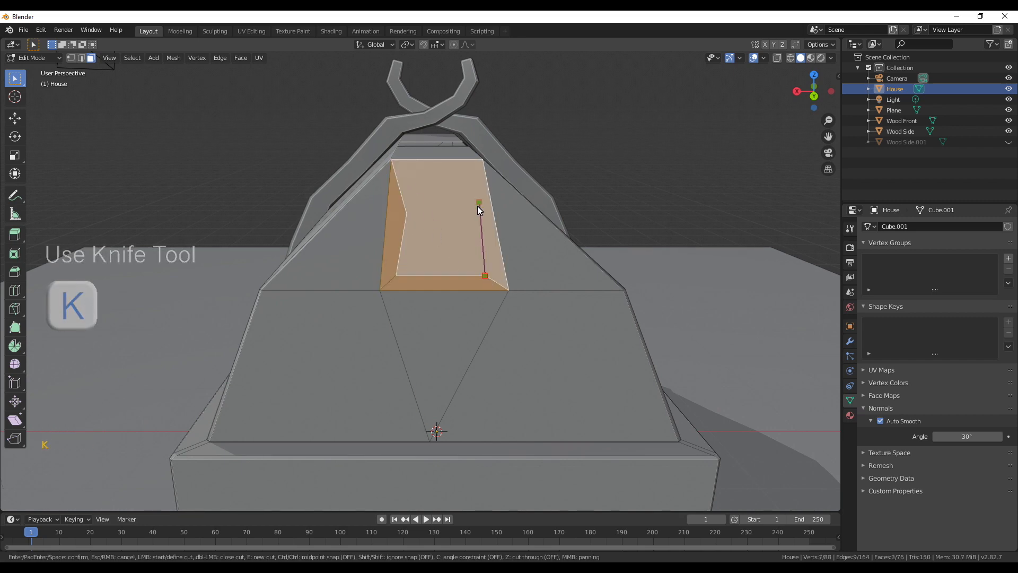
Knife-cut the window's right and upper edges to close its four-sided outline.
key(alt+a)
key(k)
click(477, 209)
key(Return)
Delete the four-sided window face to open a hole in the rear gable.
key(3)
click(444, 262)
key(x)
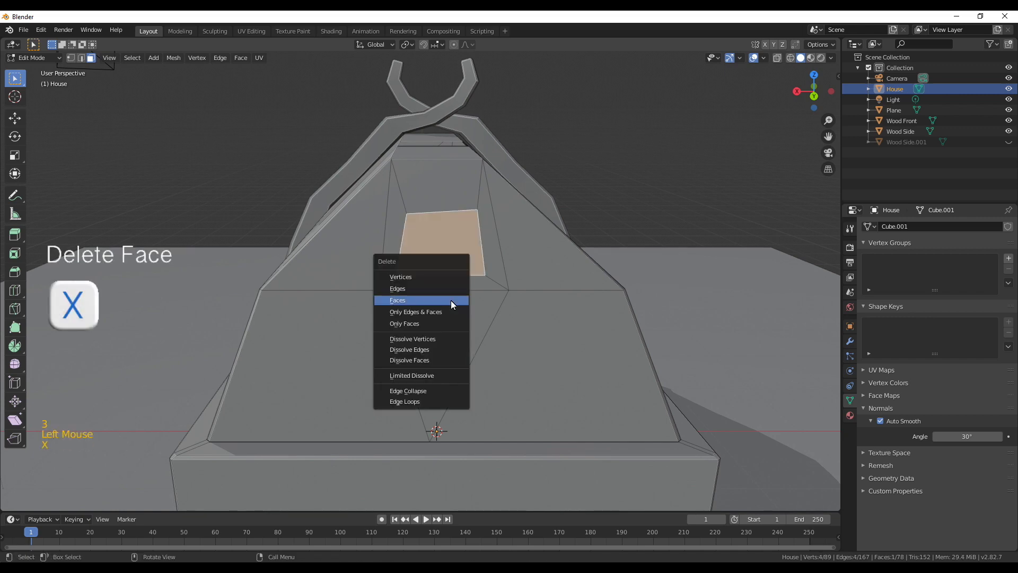
click(452, 300)
Return from the house's mesh editing to Object Mode and unhide the second pair of crossed beams.
scroll(461, 301, down, 4)
middle_drag(381, 313, 473, 325)
key(alt+h)
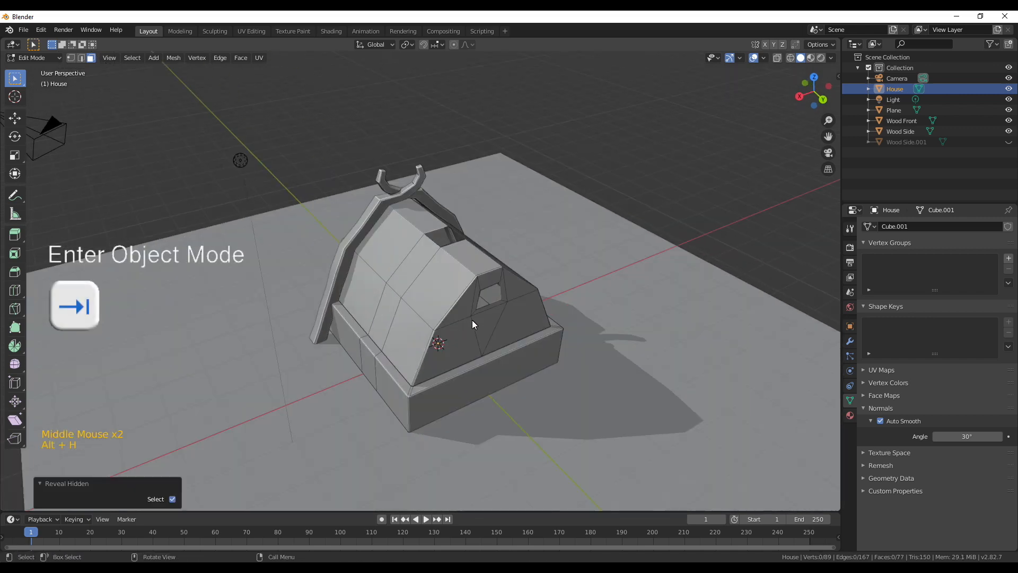
key(Tab)
key(alt+h)
middle_drag(433, 385, 510, 417)
click(510, 417)
click(629, 218)
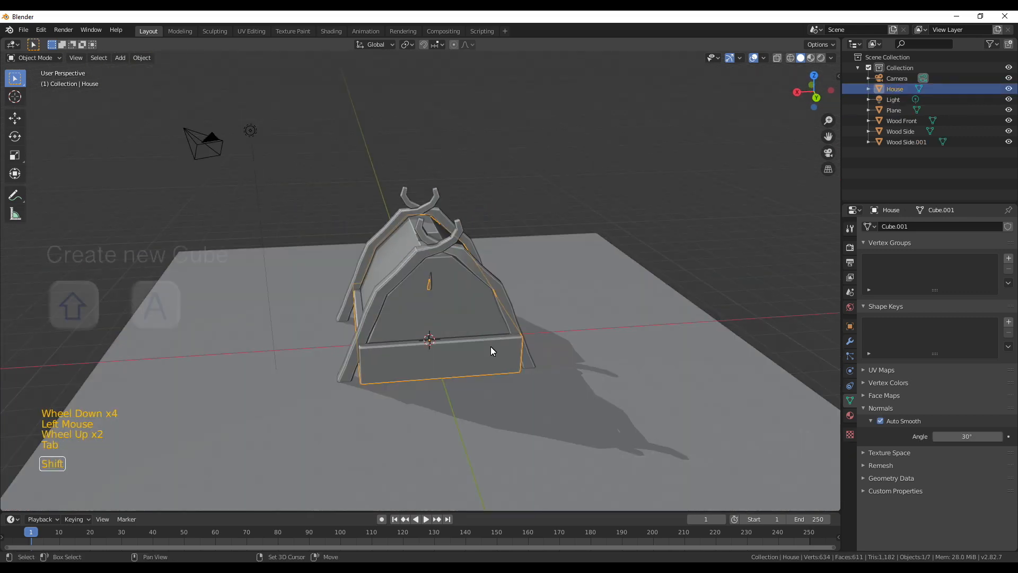
Add a new cube at the world origin and set its size to 1 m.
key(shift+a)
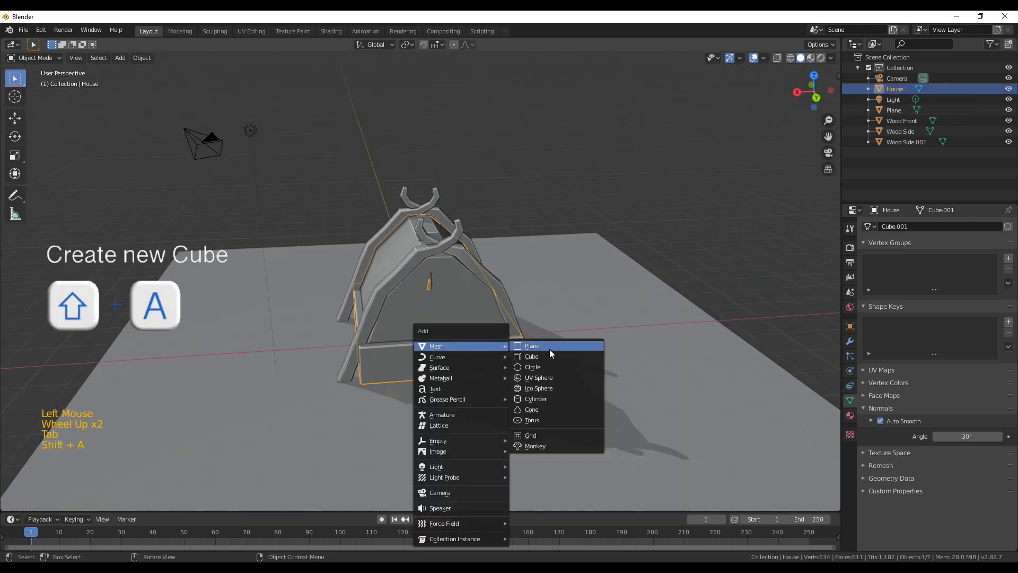
click(539, 355)
scroll(344, 356, down, 3)
middle_drag(343, 356, 159, 467)
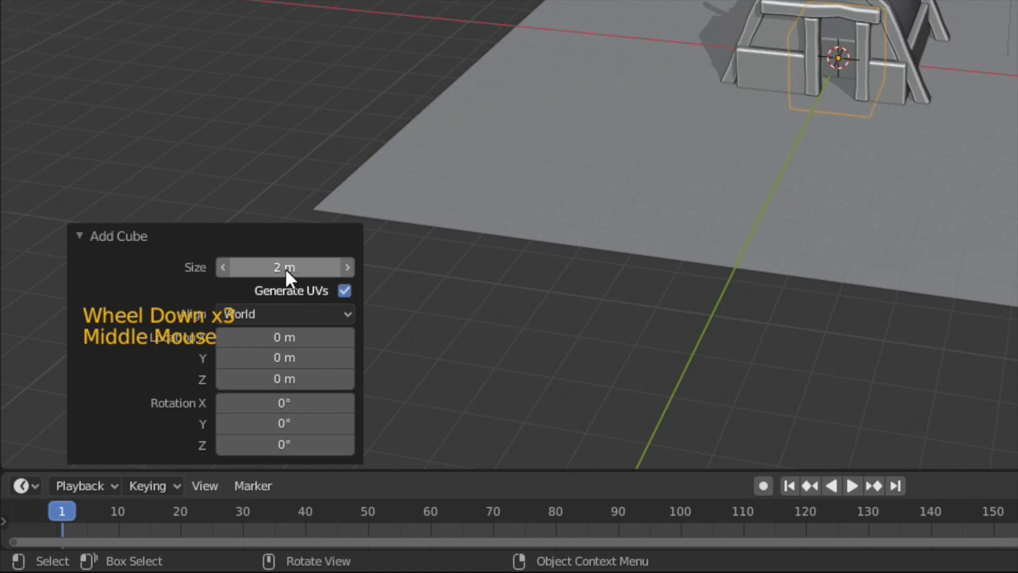
click(286, 269)
text(1)
key(Return)
scroll(826, 214, up, 4)
Raise the new cube's entire mesh 0.5 m along Z in Edit Mode, leaving its origin in place.
key(Tab)
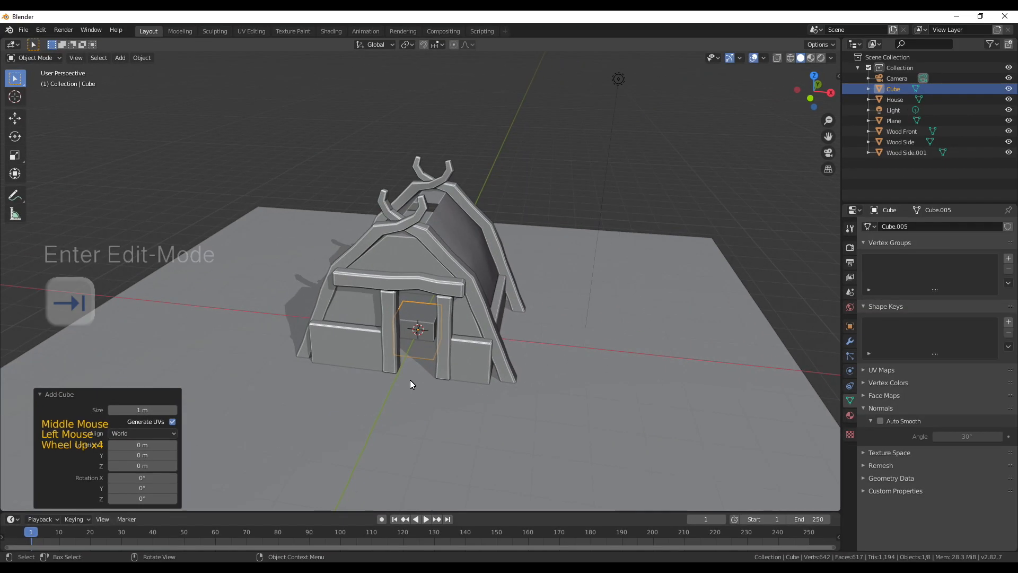
middle_drag(410, 380, 422, 387)
key(Tab)
text(g)
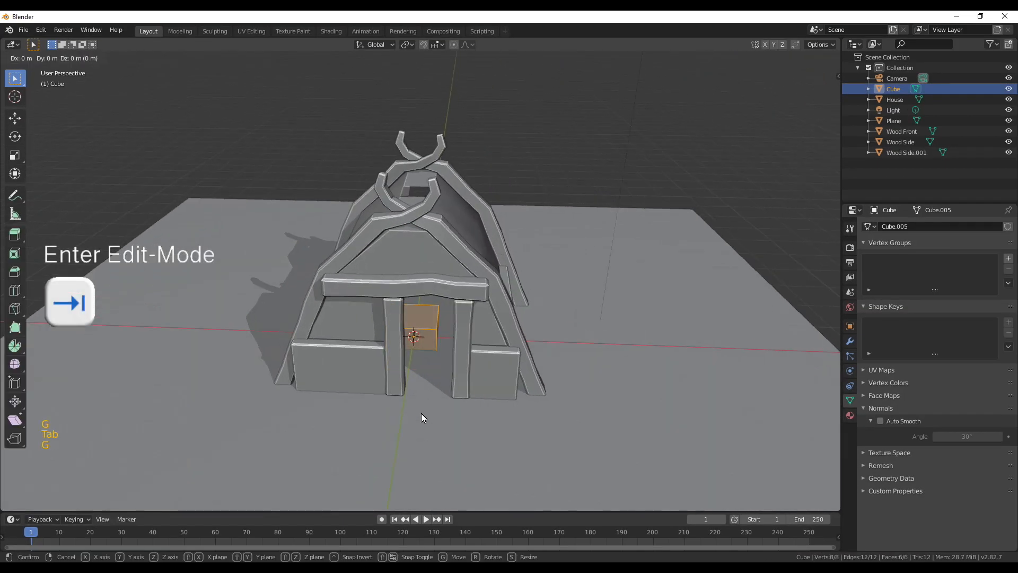
text(z.5)
key(Return)
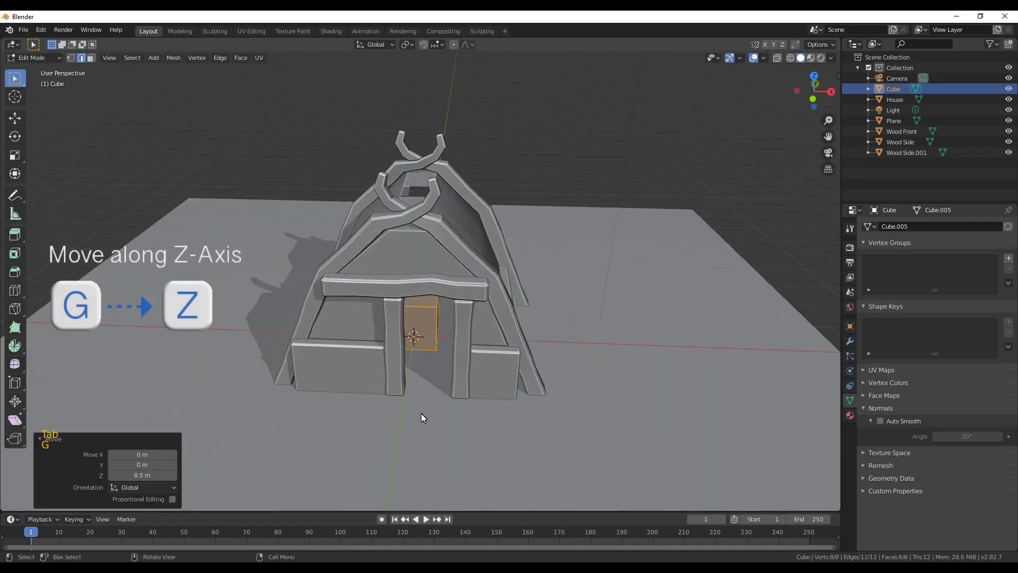
middle_drag(421, 413, 429, 381)
Return to Object Mode and hide the doorway beams, the house and both pairs of crossed beams to isolate the cube.
key(Tab)
scroll(428, 365, up, 4)
click(464, 278)
key(h)
click(440, 238)
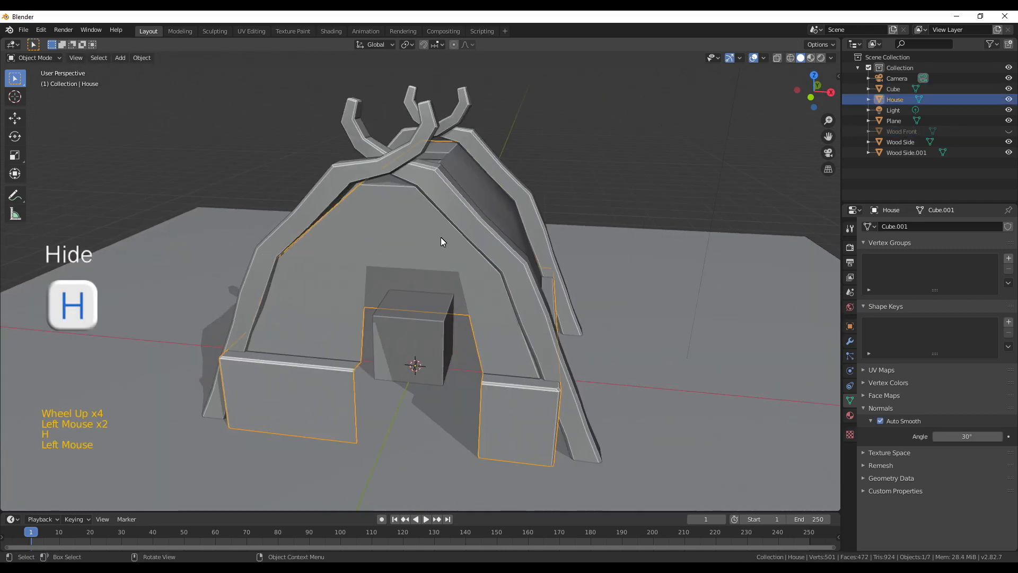
key(h)
click(416, 165)
key(h)
click(394, 152)
key(h)
Scale the isolated cube down uniformly to roughly half its size.
click(431, 335)
scroll(430, 335, up, 2)
middle_drag(430, 335, 442, 402)
key(s)
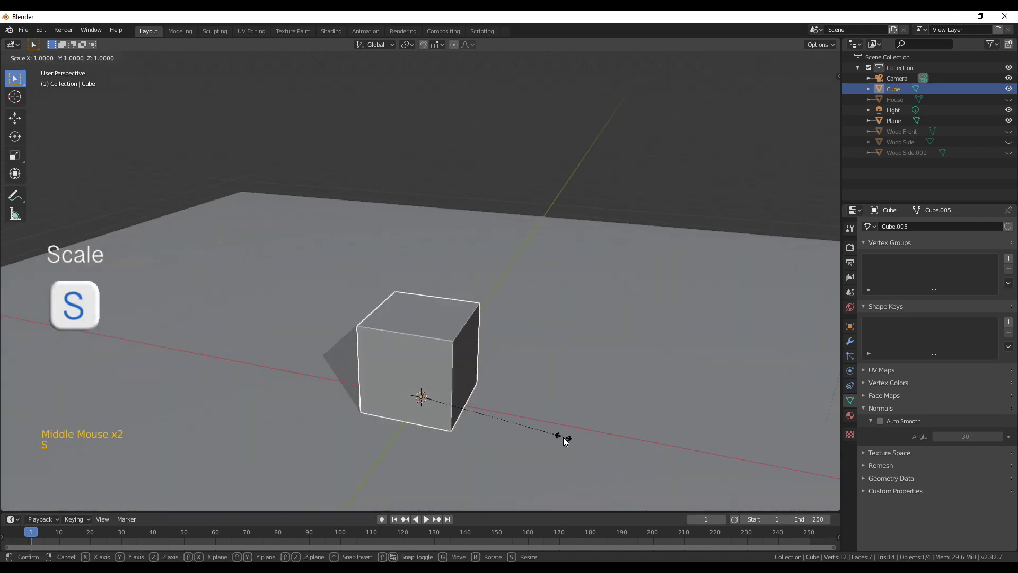
click(484, 422)
Extrude the cube's face on the positive X side outward by about 0.42 m.
key(Tab)
middle_drag(450, 379, 457, 445)
scroll(456, 429, up, 2)
scroll(447, 432, down, 1)
key(3)
click(448, 431)
key(e)
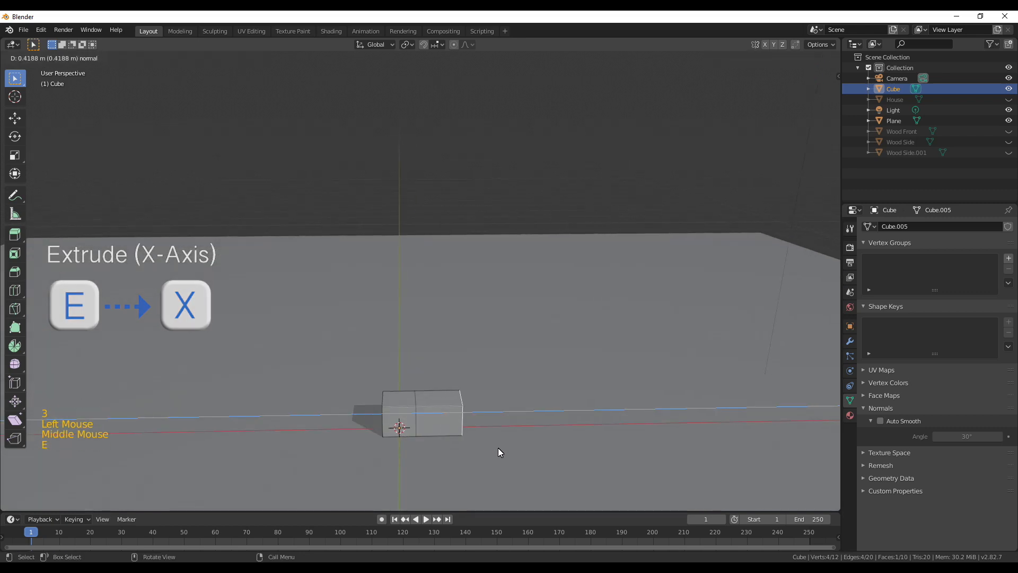
middle_drag(394, 452, 390, 475)
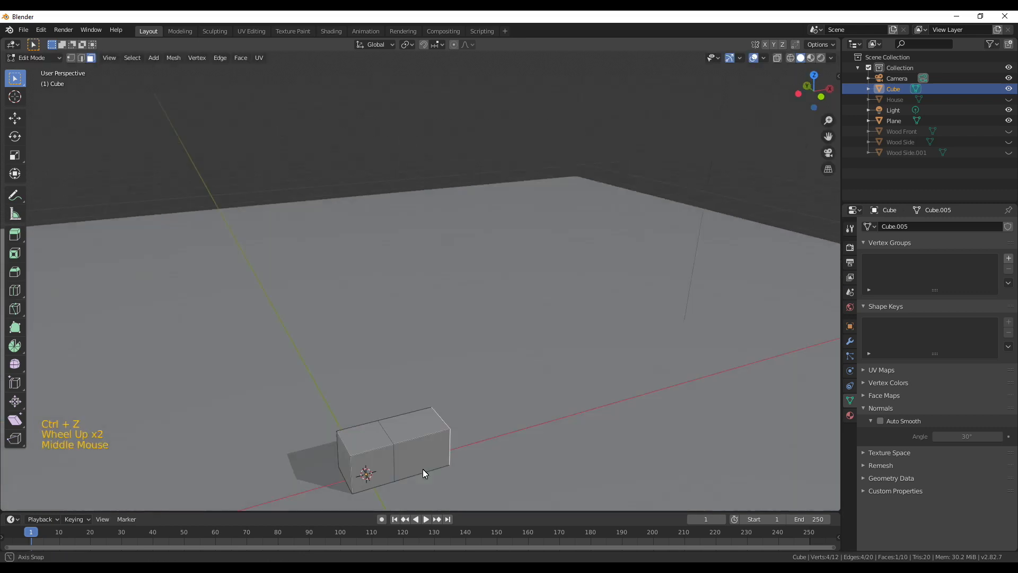
Move the block's opposite end face outward along X to lengthen the block.
click(352, 461)
scroll(385, 464, down, 1)
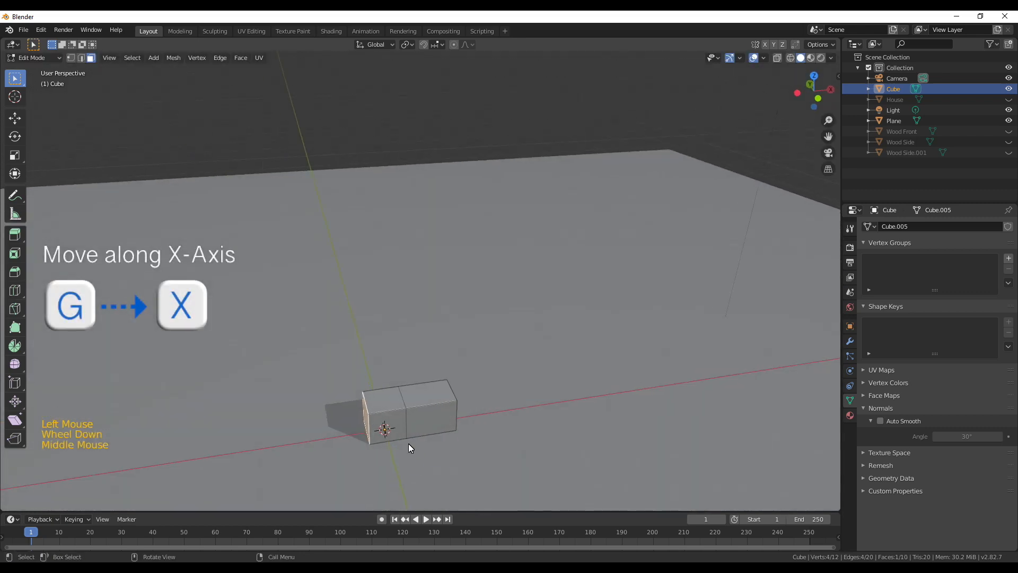
key(g)
key(x)
click(376, 454)
Bevel the block's long edges and the edges around both ends slightly, leaving out the middle edge loop.
key(2)
scroll(407, 430, down, 2)
scroll(408, 430, up, 2)
middle_drag(408, 429, 340, 433)
shift+click(469, 433)
shift+click(419, 413)
shift+click(439, 398)
shift+click(489, 416)
shift+click(513, 433)
shift+click(503, 466)
shift+click(470, 465)
shift+click(429, 448)
scroll(424, 441, down, 2)
shift+click(424, 439)
middle_drag(504, 430, 536, 441)
key(ctrl+b)
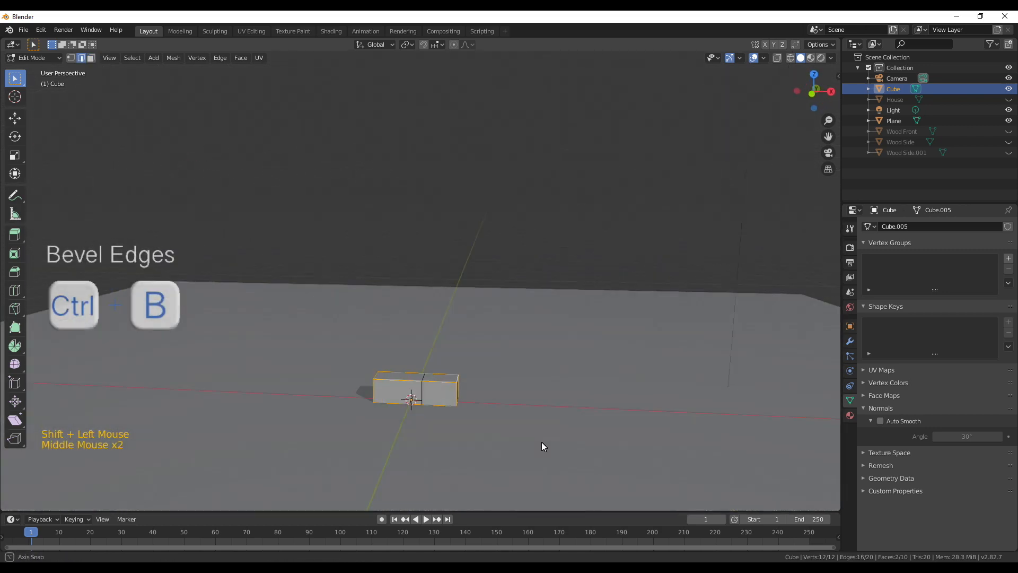
click(553, 445)
Scale the block's middle edge loop to 0.923 to give it a slight waist.
scroll(456, 430, up, 3)
key(2)
alt+click(418, 469)
scroll(431, 475, down, 1)
key(s)
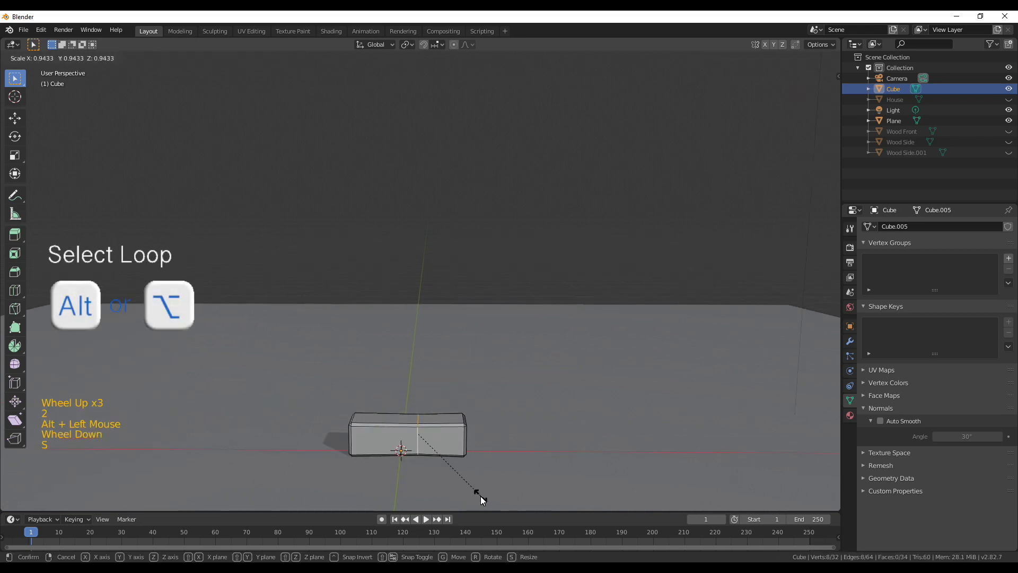
click(458, 464)
scroll(459, 464, down, 3)
middle_drag(459, 464, 466, 348)
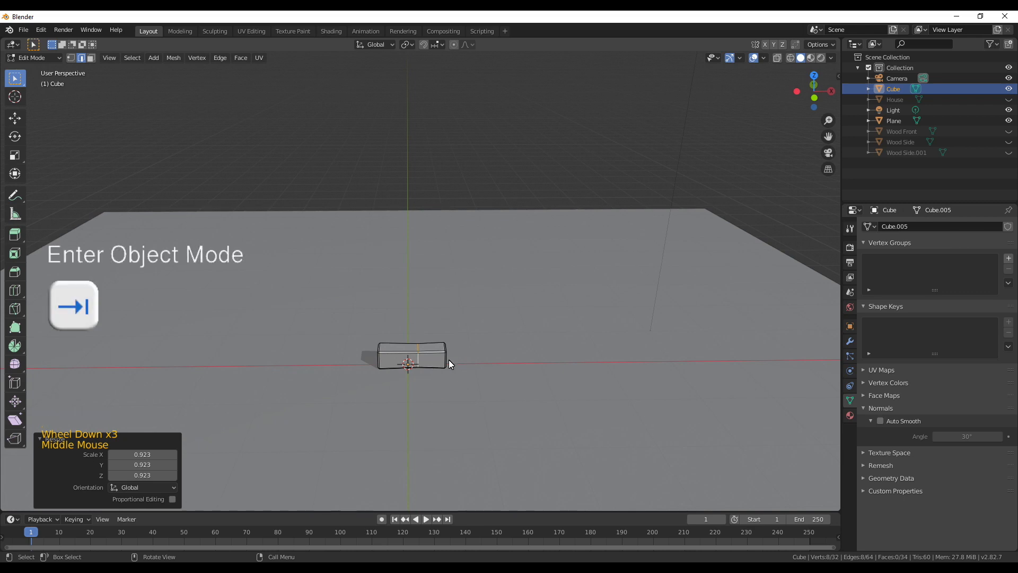
Select the block's whole mesh, return to Object Mode and unhide the house and all its beams.
key(a)
key(alt+h)
key(Tab)
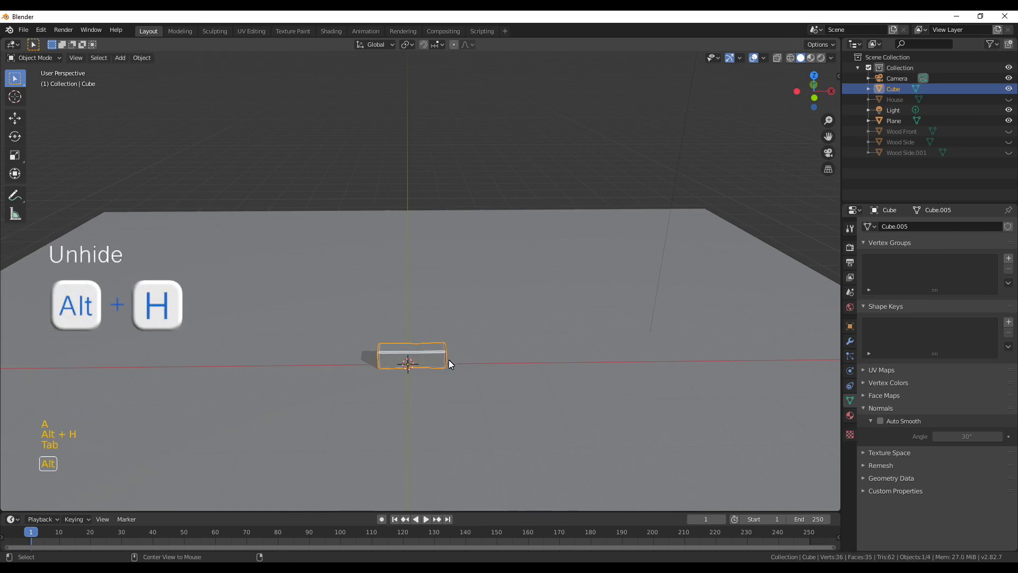
key(alt+h)
scroll(449, 360, down, 4)
middle_drag(449, 360, 435, 376)
Move the block's mesh -4.52 m along Y in Edit Mode, onto the open ground in front of the doorway.
click(424, 310)
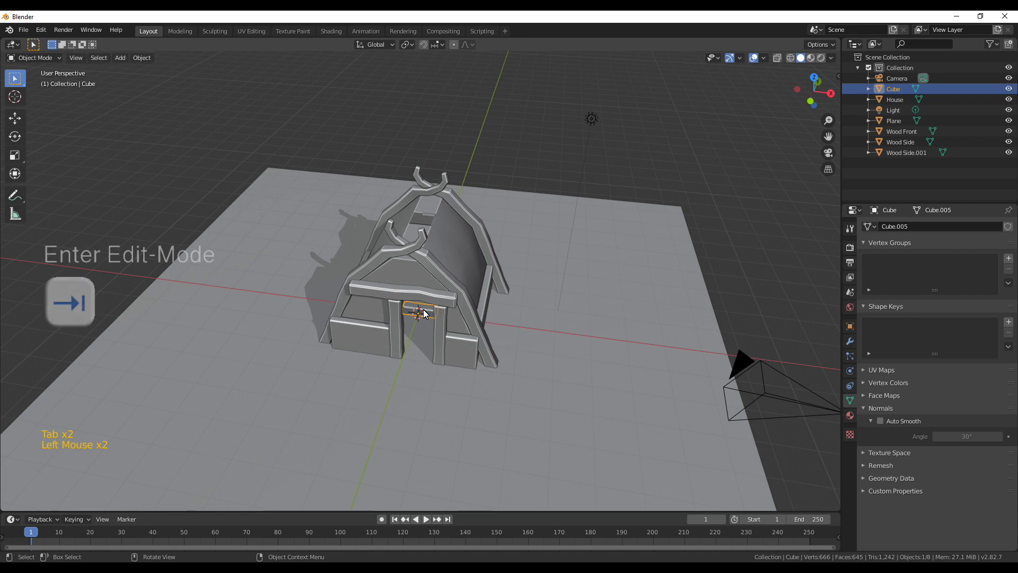
key(g)
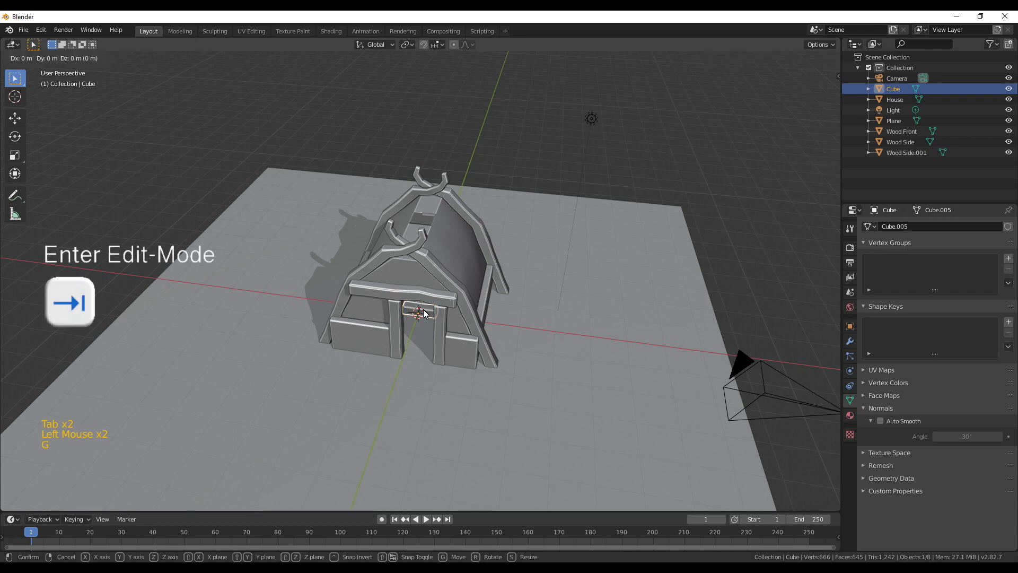
key(Escape)
key(Tab)
key(g)
key(y)
click(392, 473)
scroll(391, 473, up, 1)
shift+middle_drag(391, 474, 421, 385)
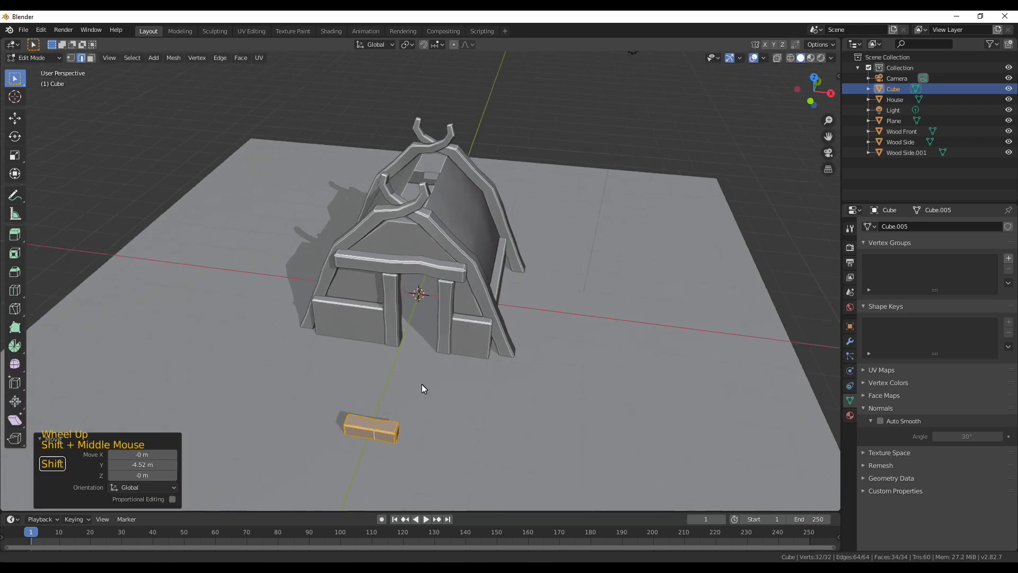
Scale the block thinner with the X axis locked, and shorten it to 0.828 along X.
scroll(436, 374, up, 2)
key(s)
key(shift+x)
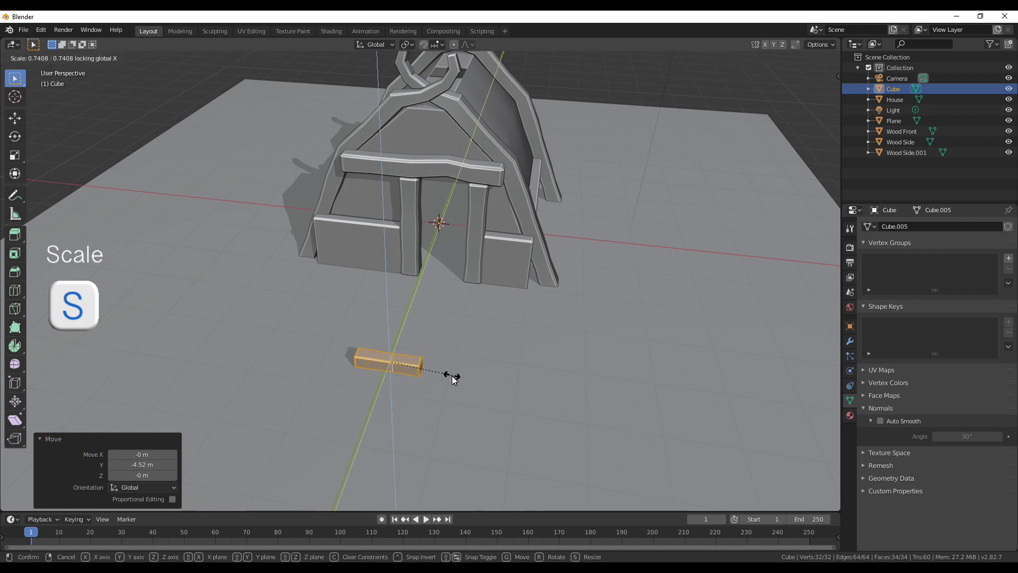
click(446, 382)
key(s)
key(x)
click(436, 379)
Duplicate the block in top view and place the copy parallel to it, about 0.64 m closer to the house.
middle_drag(437, 379, 479, 268)
key(KP_7)
scroll(416, 393, up, 2)
scroll(415, 393, up, 2)
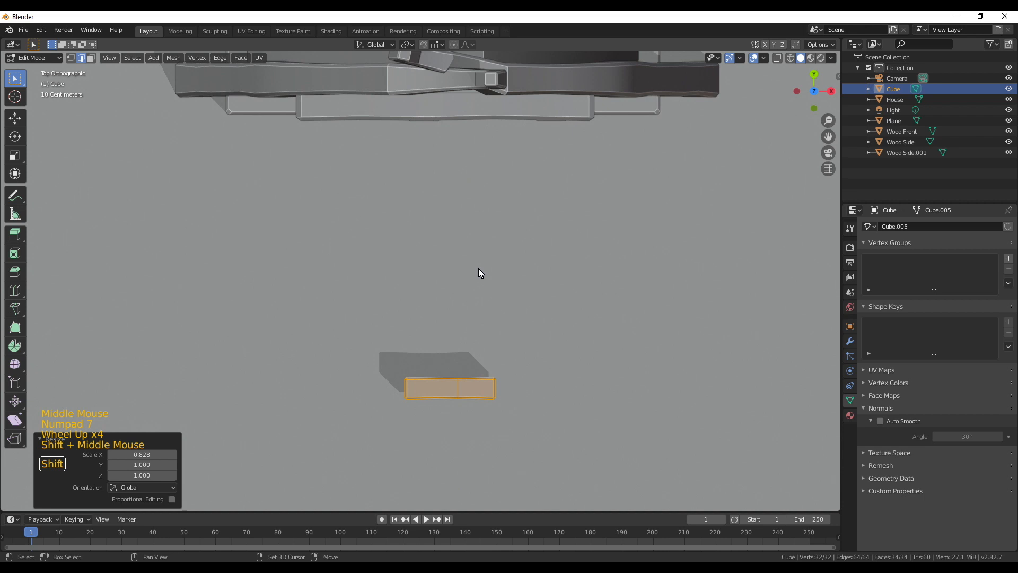
key(shift+d)
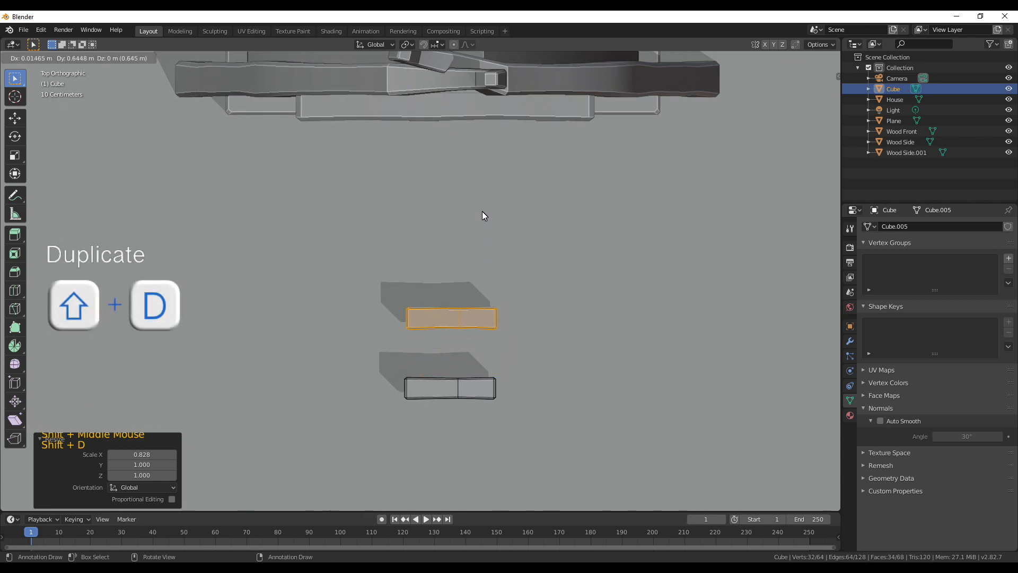
click(480, 211)
Duplicate a block, rotate the copy 90° and place it across the negative X ends of the two parallel blocks.
key(shift+d)
click(520, 390)
text(r90)
key(Return)
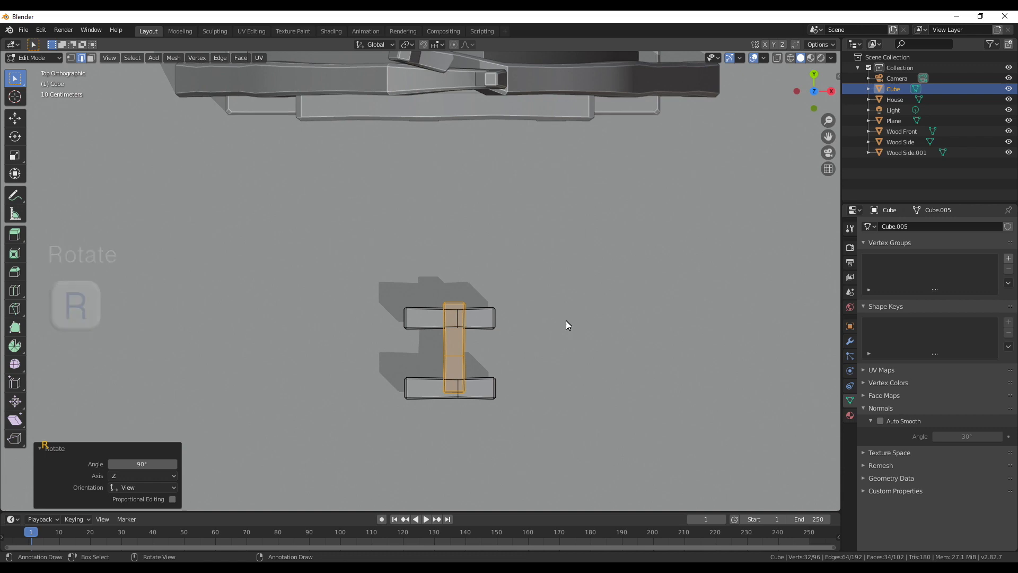
key(g)
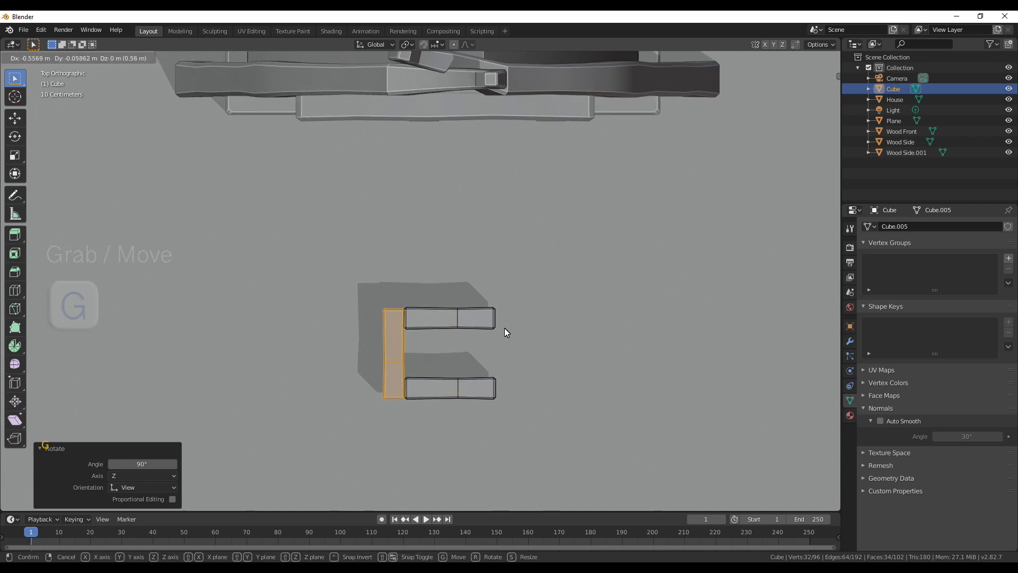
click(505, 328)
Duplicate the crosswise block to the open positive X ends of the parallel blocks and rotate the copy 180°.
key(shift+d)
click(608, 361)
text(r180)
key(Return)
Stretch the block at the positive X side to 1.288 along Y and reposition it against the parallel blocks in top view.
middle_drag(503, 372, 550, 379)
key(s)
key(y)
key(y)
click(539, 402)
key(KP_7)
key(s)
key(y)
click(527, 407)
key(g)
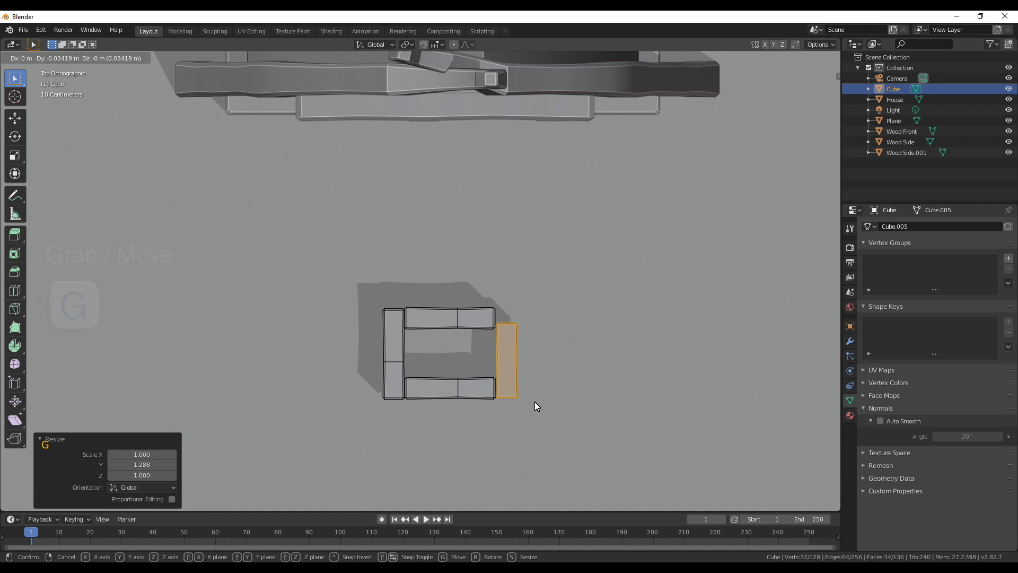
click(535, 402)
Reposition the block nearest the house, resize it along X and align it along X with the frame's corner.
key(alt+a)
key(l)
key(g)
click(470, 317)
key(s)
key(x)
click(472, 320)
key(g)
key(x)
click(443, 358)
Reposition the negative X block, resize it along Y and align it along Y between its neighbours.
key(alt+a)
key(l)
key(g)
click(429, 343)
key(s)
key(y)
click(431, 365)
key(g)
key(y)
click(430, 364)
Move the block farthest from the house along Y to close up the frame.
key(alt+a)
key(l)
key(g)
key(y)
click(451, 395)
scroll(451, 395, down, 3)
key(alt+a)
Knife a closed, wedge-shaped outline around the middle of the negative X block's outer bevel.
middle_drag(451, 395, 447, 323)
scroll(452, 342, up, 5)
key(k)
click(453, 279)
click(454, 321)
click(435, 379)
click(420, 325)
click(454, 278)
key(Return)
Move the short bevel edge inside the cut about 0.025 m down along Z and try shifting it inward along X.
key(2)
click(438, 324)
click(438, 324)
mouse_move(439, 334)
middle_down()
mouse_move(442, 352)
mouse_move(434, 347)
middle_up()
key(g)
key(z)
click(437, 357)
key(g)
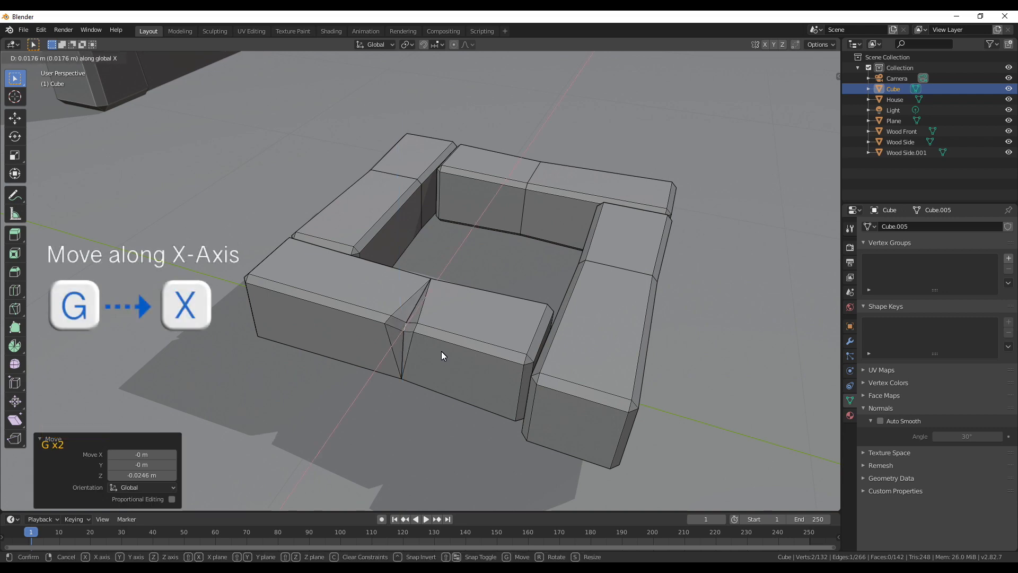
right_click(439, 354)
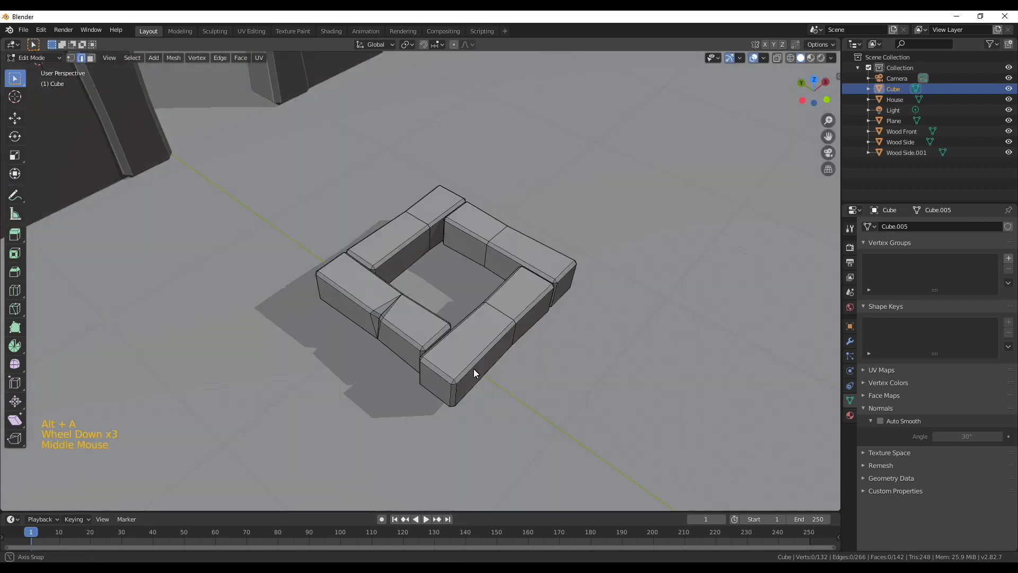
Knife a second wedge-shaped outline into the outer bevel of the block nearest the house.
scroll(474, 368, up, 2)
middle_drag(474, 368, 254, 256)
scroll(351, 265, up, 2)
middle_drag(361, 265, 370, 270)
key(k)
click(370, 259)
click(381, 325)
click(371, 258)
key(Return)
Move the second notch's bevel edge -0.0137 m along Z and about -0.013 m along Y, and leave Edit Mode.
middle_drag(372, 264, 447, 358)
click(414, 320)
key(g)
key(z)
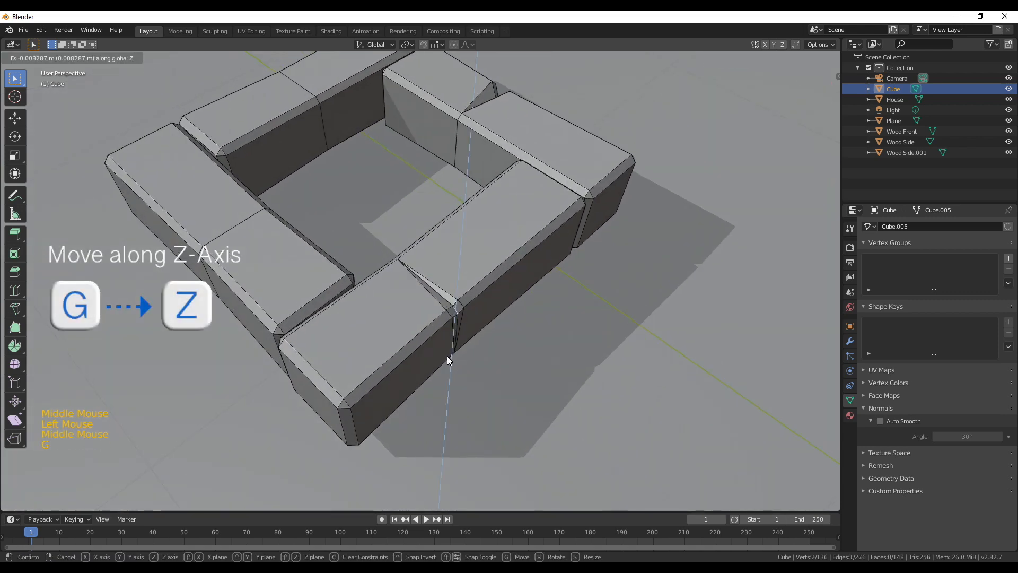
click(448, 357)
key(g)
key(y)
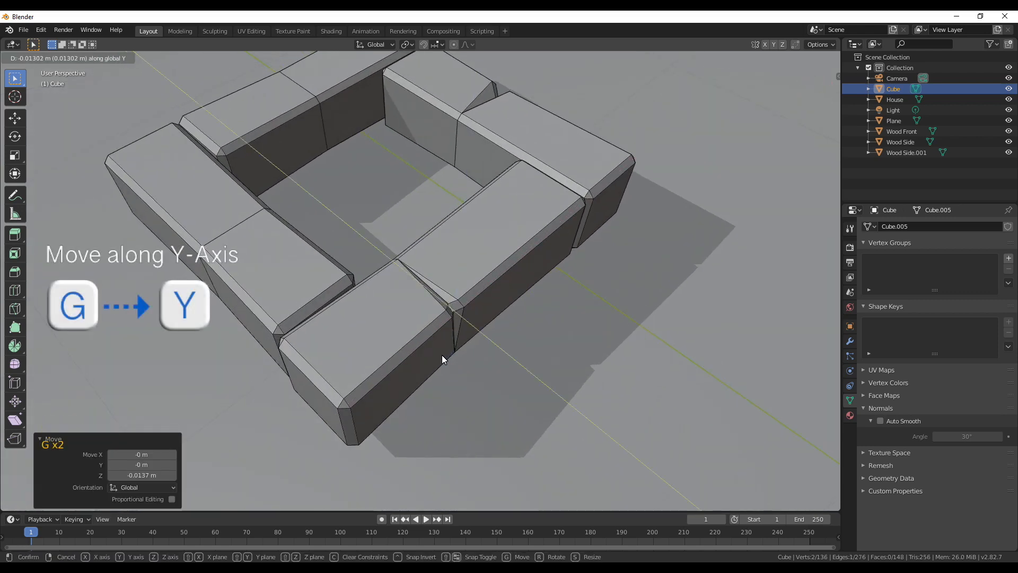
middle_click(442, 355)
key(Tab)
Select all of the frame's geometry in top view and move it 4.38 m along Y and -0.14 m along X over the house.
scroll(442, 355, down, 2)
middle_drag(426, 353, 478, 327)
key(KP_7)
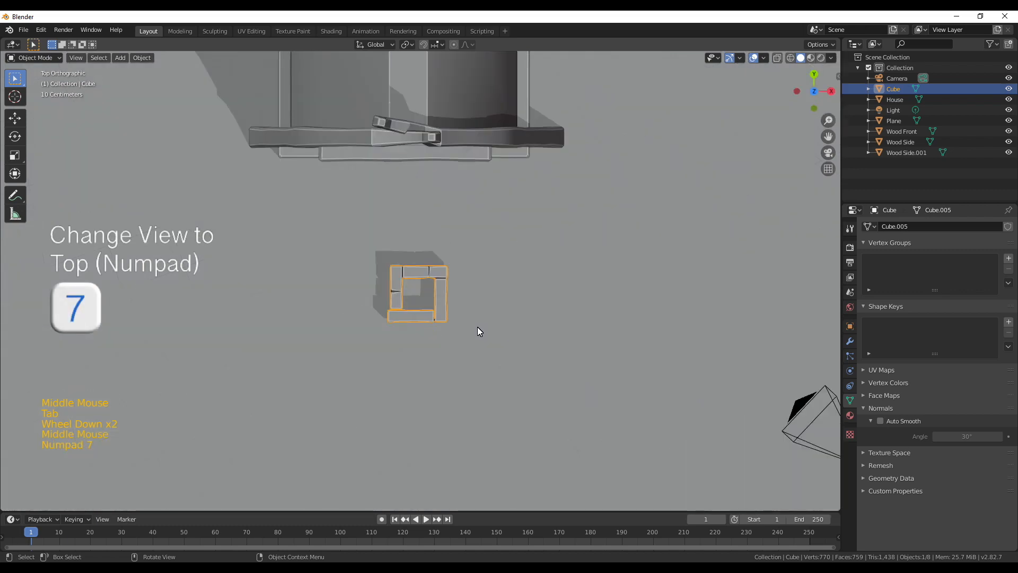
scroll(520, 214, down, 6)
shift+middle_drag(520, 214, 496, 278)
scroll(496, 277, up, 4)
key(Tab)
key(a)
key(g)
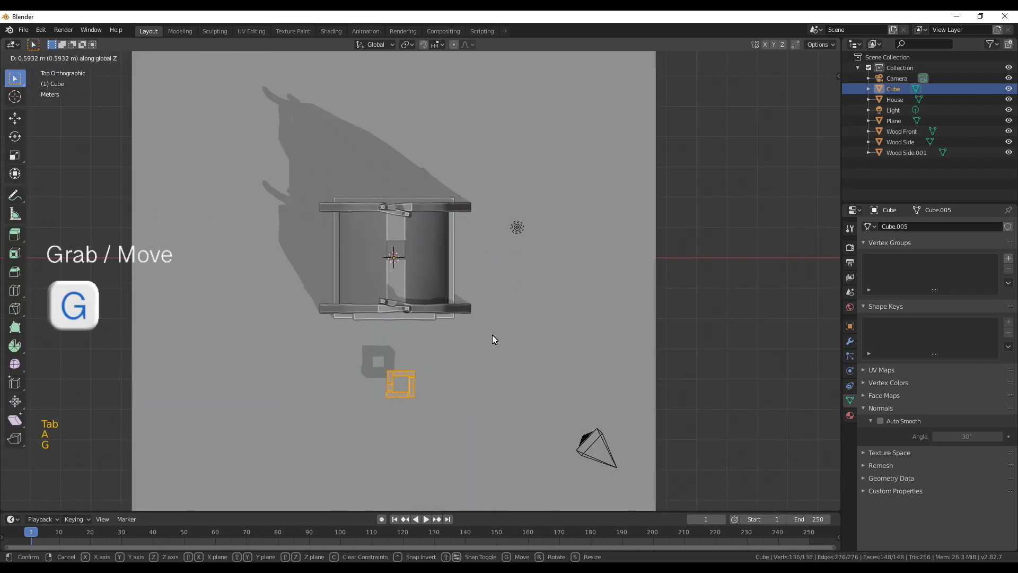
key(y)
click(487, 198)
key(g)
key(x)
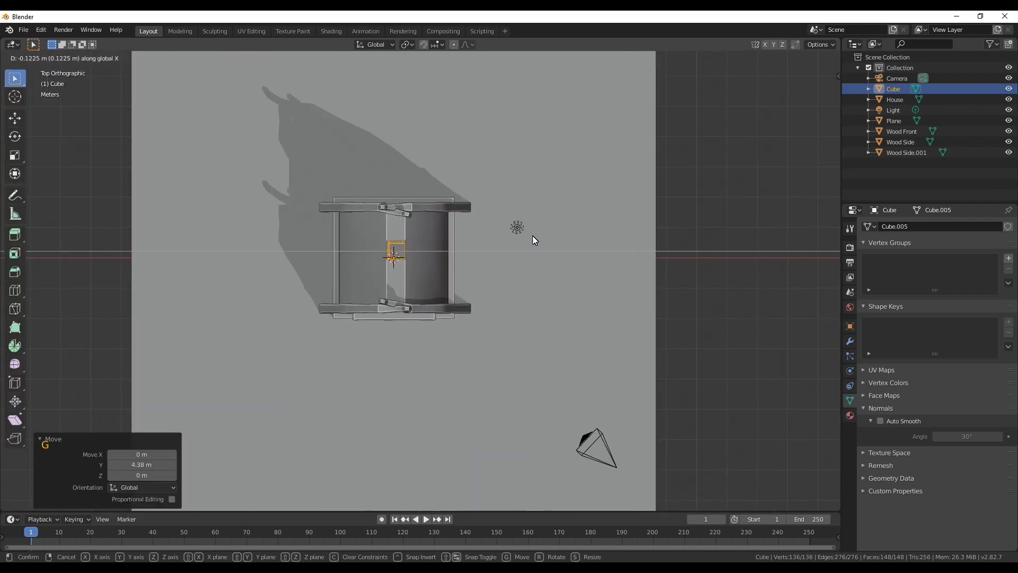
middle_click(462, 311)
Raise the frame 2.99 m along Z onto the roof and scale it uniformly to 0.795.
key(KP_1)
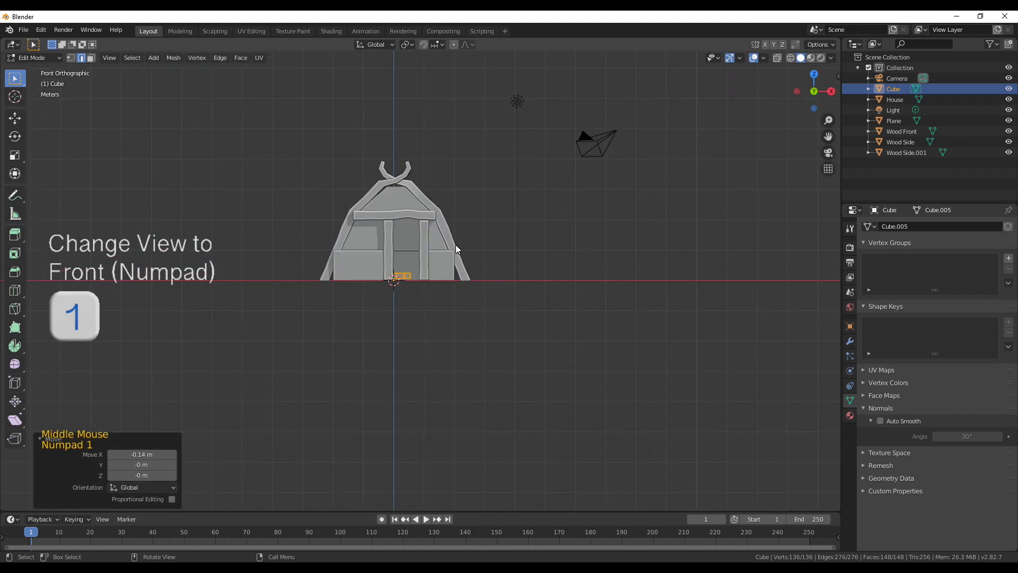
key(g)
key(z)
click(488, 213)
middle_drag(486, 213, 477, 291)
key(s)
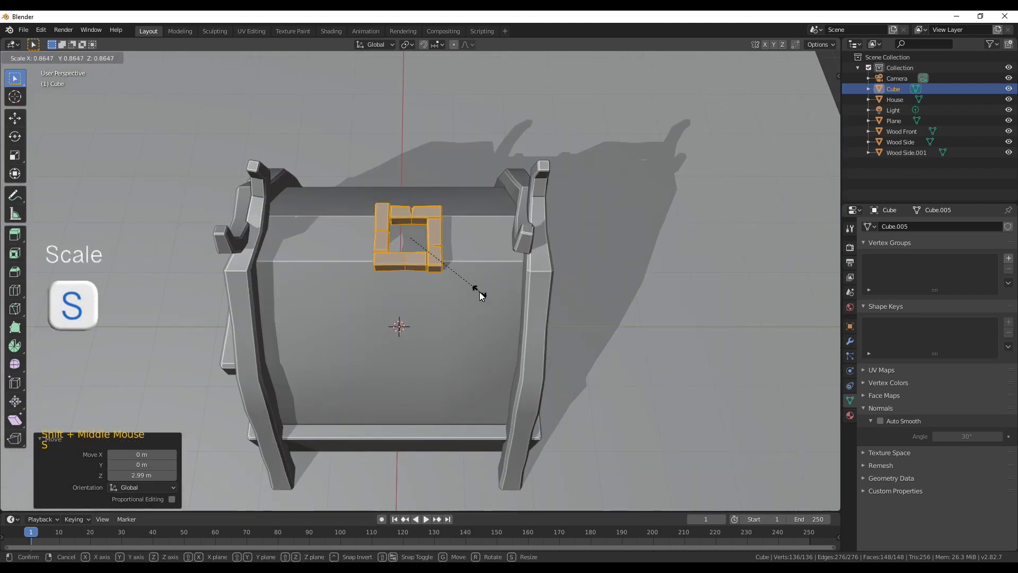
click(472, 290)
Reposition the frame over the flat roof ridge in the wireframe top view.
key(KP_7)
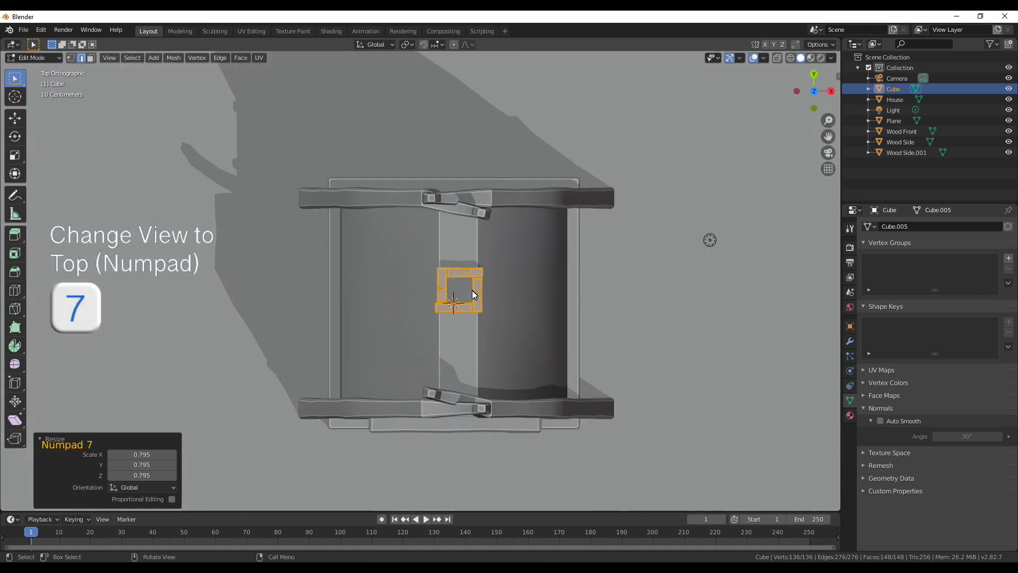
scroll(472, 290, up, 4)
key(z)
key(4)
shift+middle_drag(452, 305, 374, 305)
key(g)
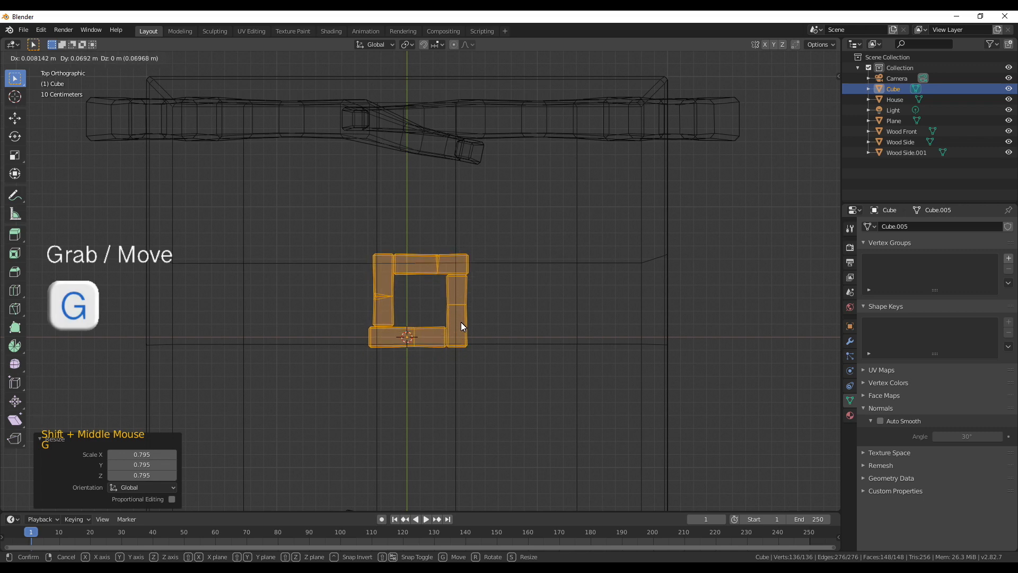
click(461, 325)
key(alt+a)
Leave Edit Mode and return the viewport to Solid shading.
scroll(463, 334, down, 3)
mouse_move(463, 335)
middle_down()
mouse_move(374, 335)
mouse_move(409, 325)
middle_up()
key(Tab)
scroll(409, 325, down, 1)
key(z)
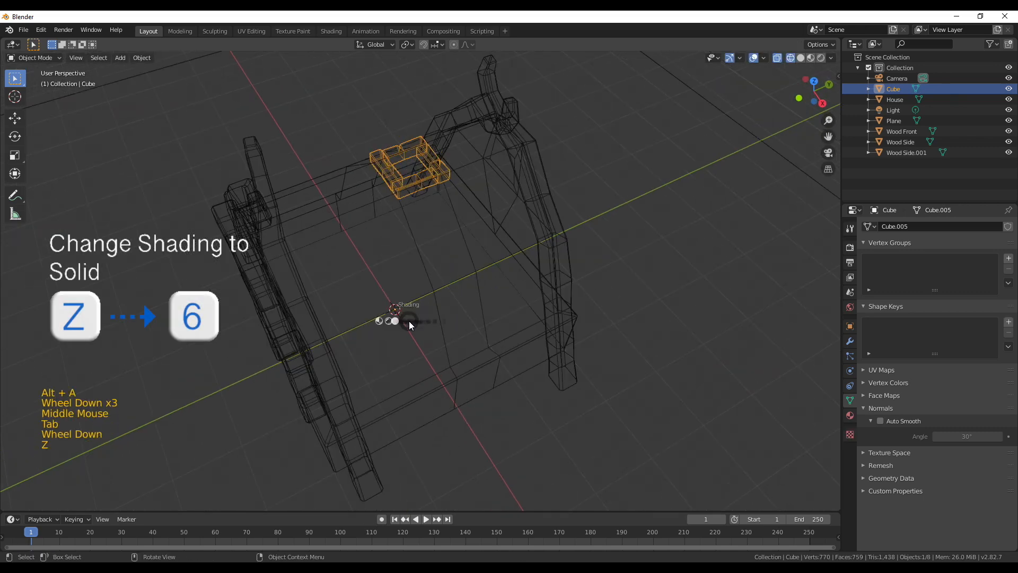
click(481, 330)
Duplicate the roof frame in place and rotate all of the copy's geometry -90° about X.
scroll(455, 348, down, 3)
middle_drag(455, 348, 482, 345)
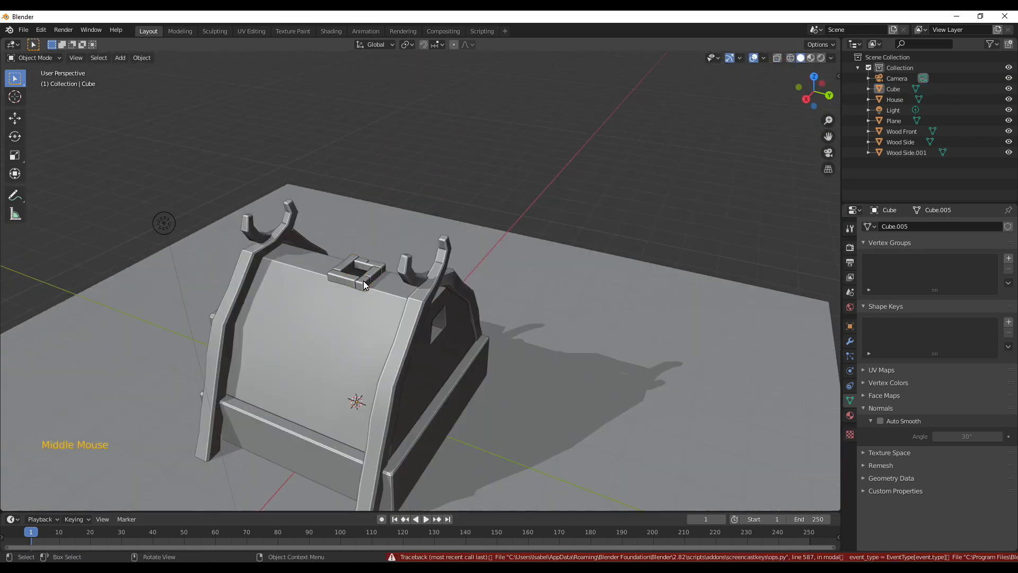
click(365, 284)
key(shift+d)
right_click(490, 322)
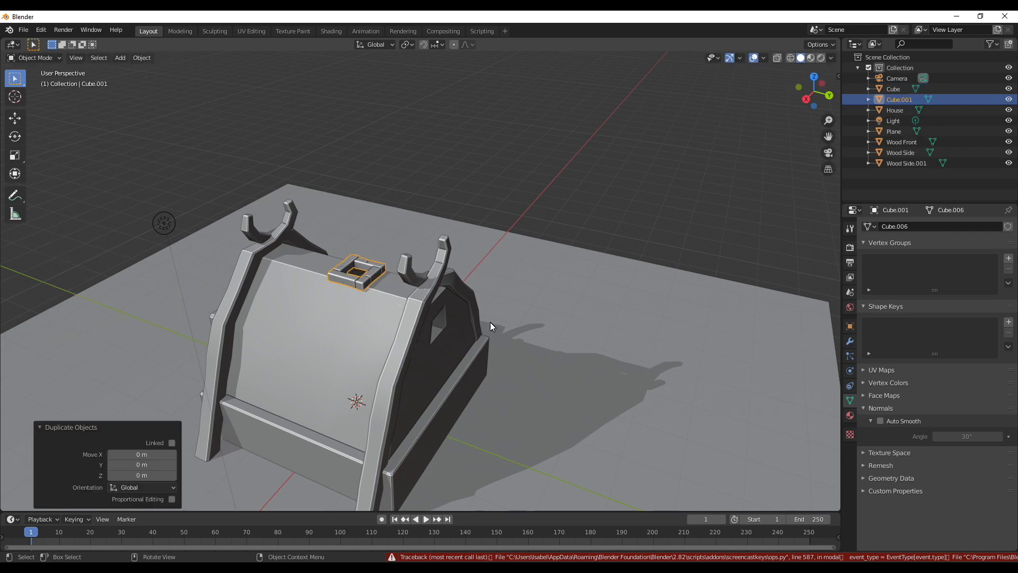
key(Tab)
middle_drag(504, 318, 376, 327)
key(a)
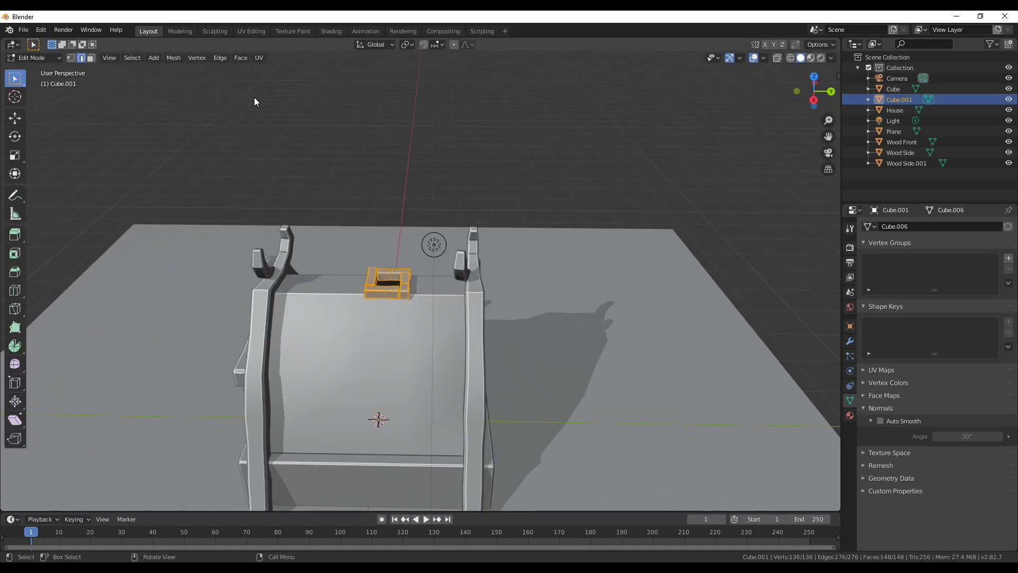
text(rx-90)
key(Return)
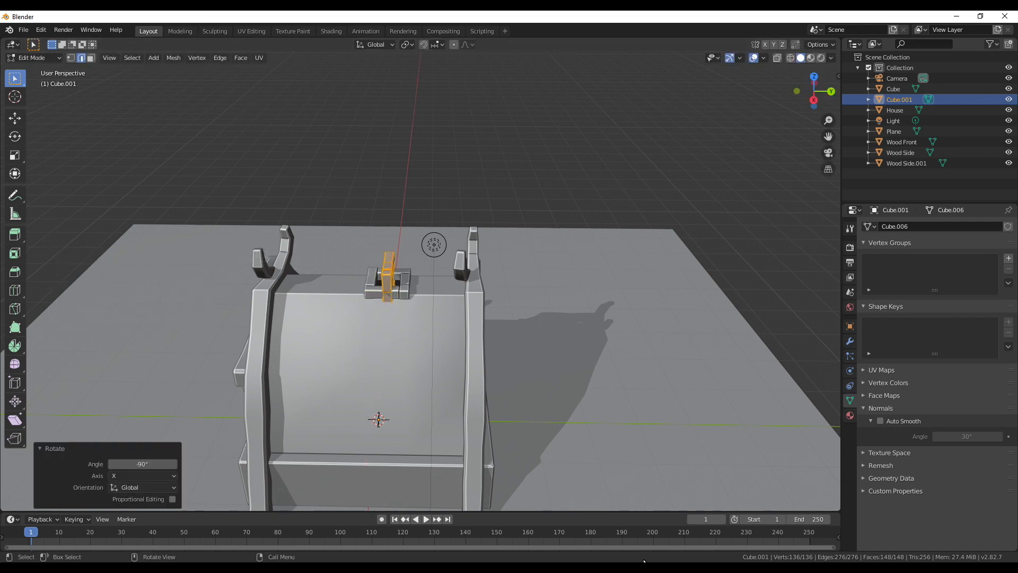
Move the upright frame copy 1.56 m along Y and -0.618 m along Z to the rear wall.
key(KP_3)
key(g)
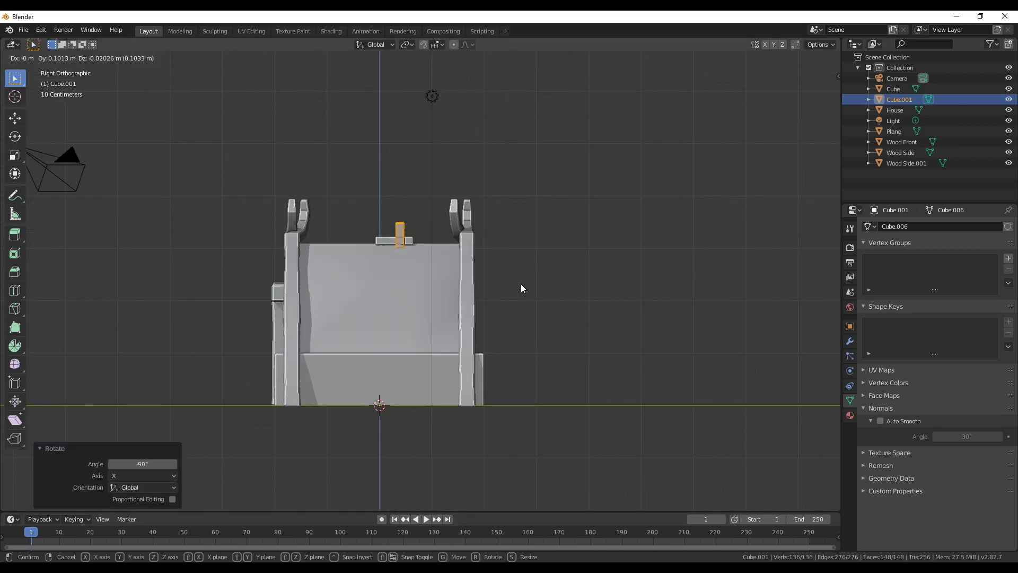
click(554, 303)
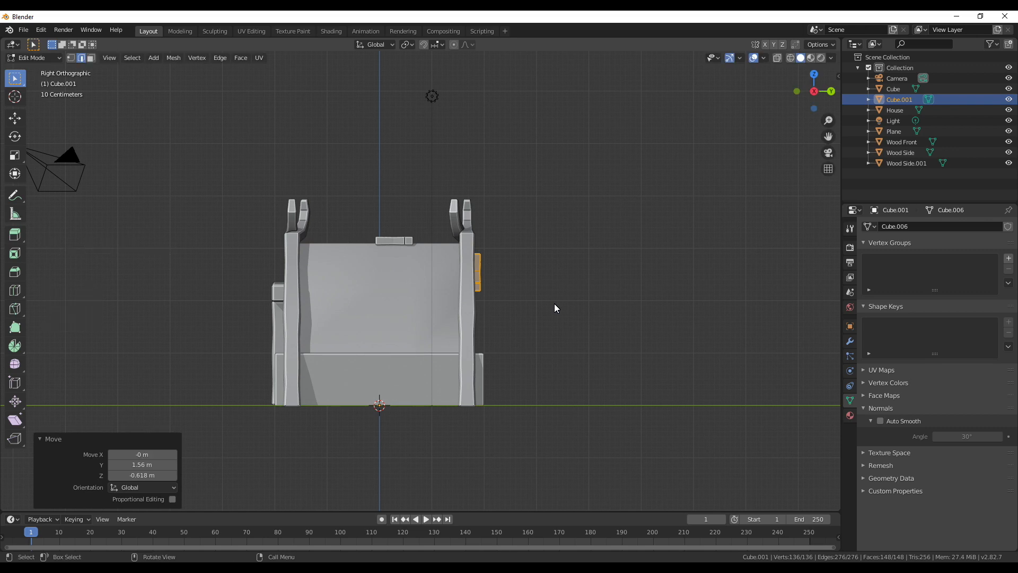
Position the frame copy around the rear window in the wireframe back view, tilting it 3.54°.
key(ctrl+KP_1)
scroll(299, 322, up, 5)
key(z)
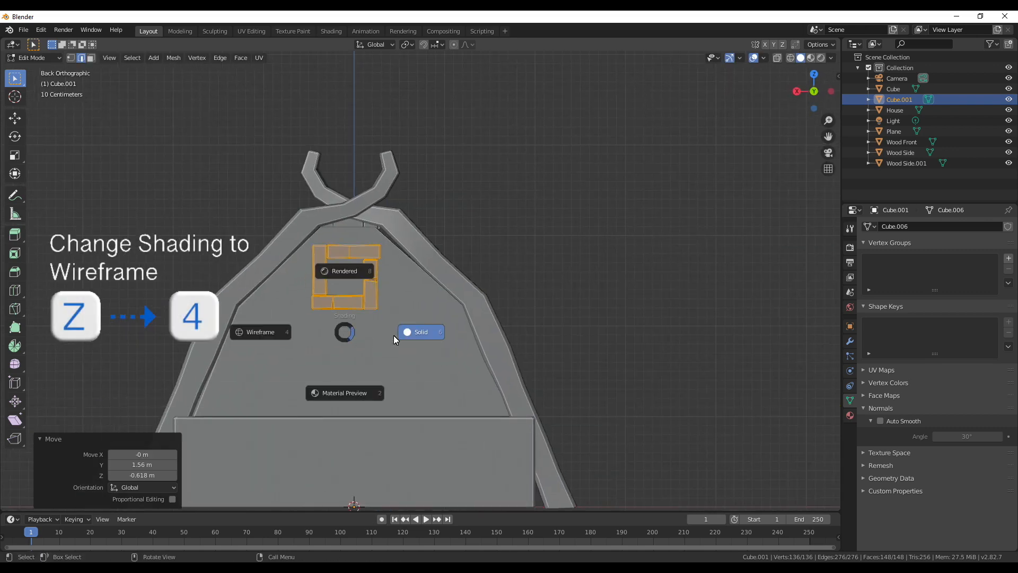
key(4)
key(g)
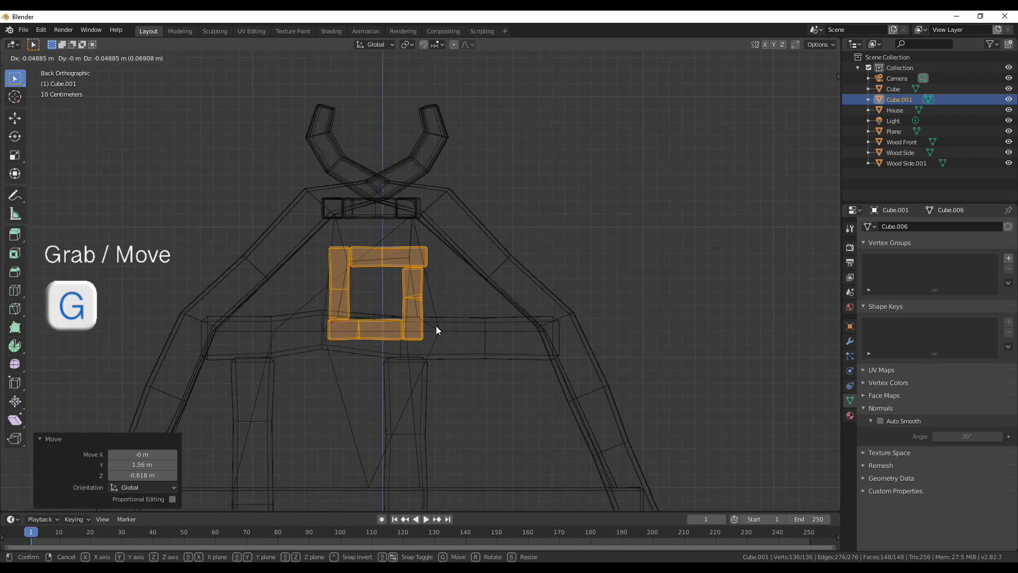
click(436, 325)
key(r)
click(476, 356)
key(g)
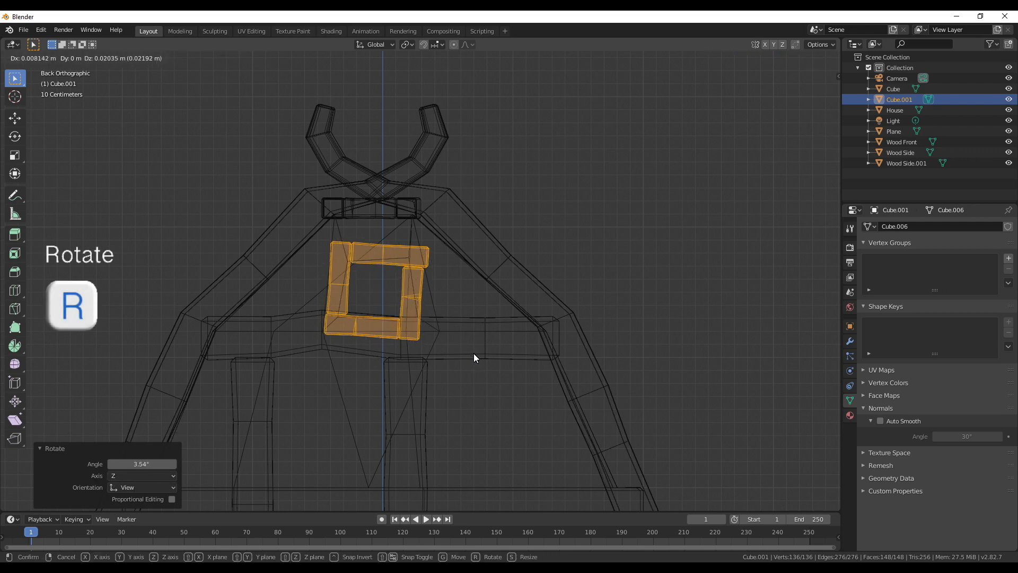
click(473, 354)
Deselect the window frame's geometry, restore Solid shading and leave Edit Mode.
key(alt+a)
scroll(484, 368, down, 5)
key(z)
key(6)
mouse_move(531, 370)
middle_down()
mouse_move(425, 360)
mouse_move(453, 358)
mouse_move(449, 339)
middle_up()
key(Tab)
Duplicate the Wood Front object in place and rotate the copy 180° about Z to the rear of the house.
click(457, 375)
scroll(457, 382, up, 3)
middle_drag(457, 413, 349, 357)
scroll(459, 371, down, 4)
key(shift+d)
right_click(484, 396)
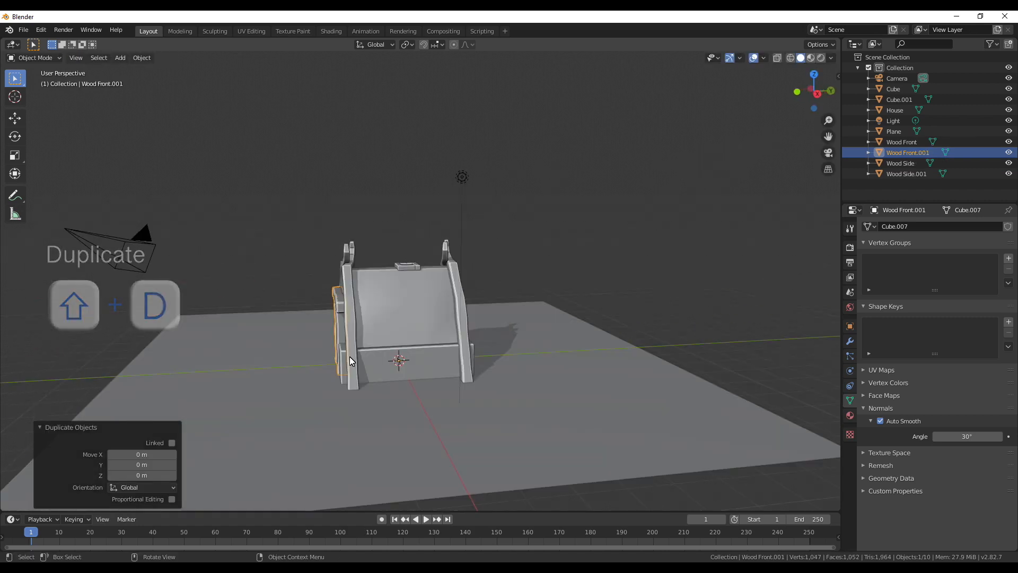
text(rz180)
key(Return)
Delete the faces of both upright posts from the rear Wood Front.001 copy, keeping only its crossbeam.
middle_drag(69, 384, 425, 374)
scroll(383, 398, up, 3)
key(Tab)
scroll(375, 361, up, 3)
key(l)
key(x)
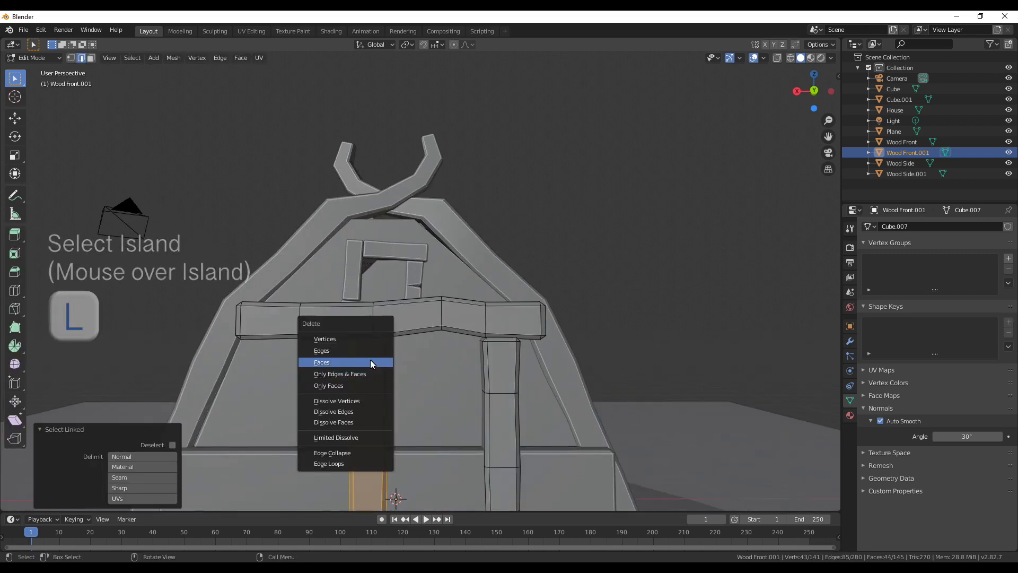
click(370, 361)
key(l)
key(x)
click(496, 383)
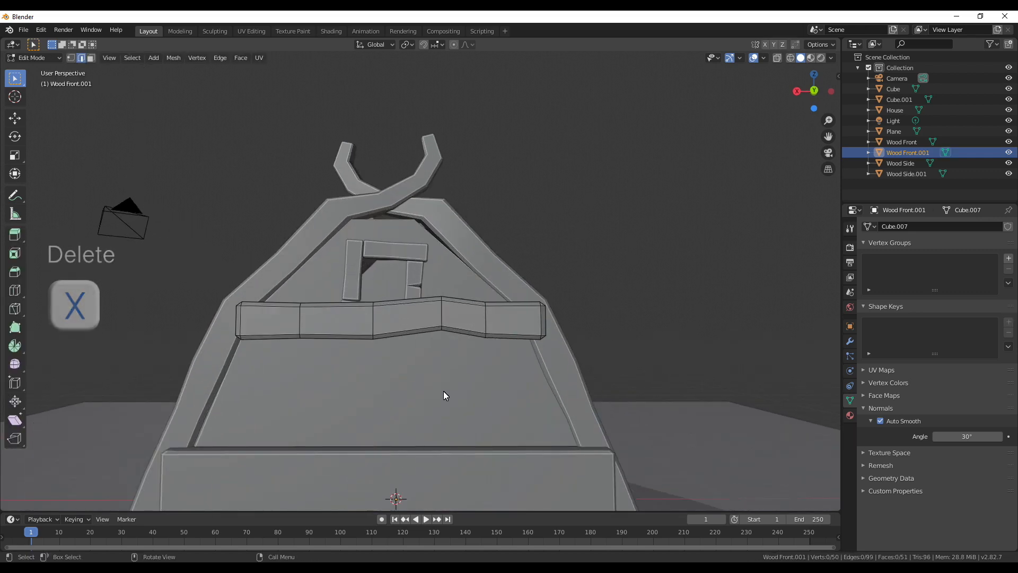
Move the rear crossbeam -0.52 m along Z, below the window frame.
key(l)
key(g)
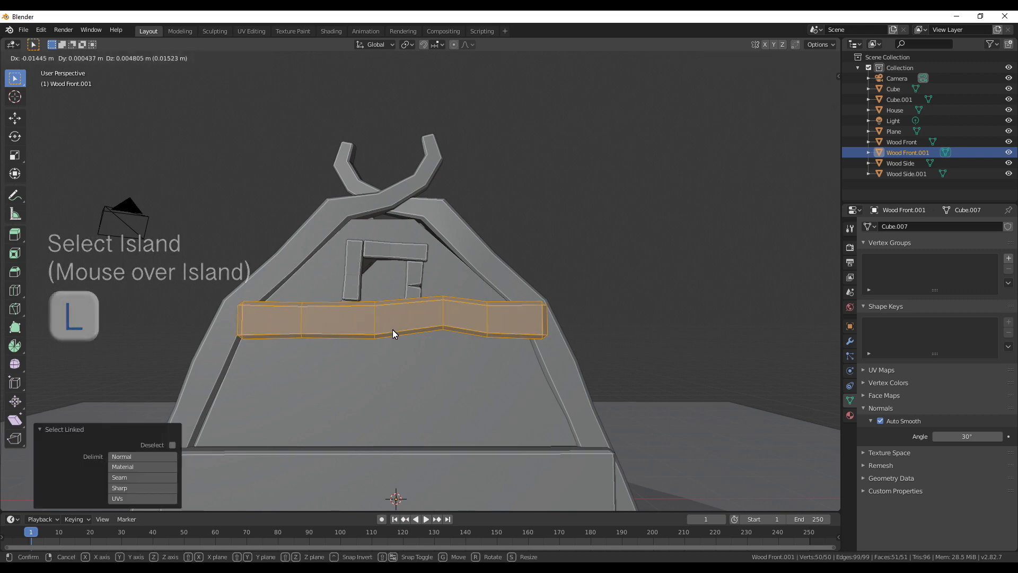
key(z)
click(386, 382)
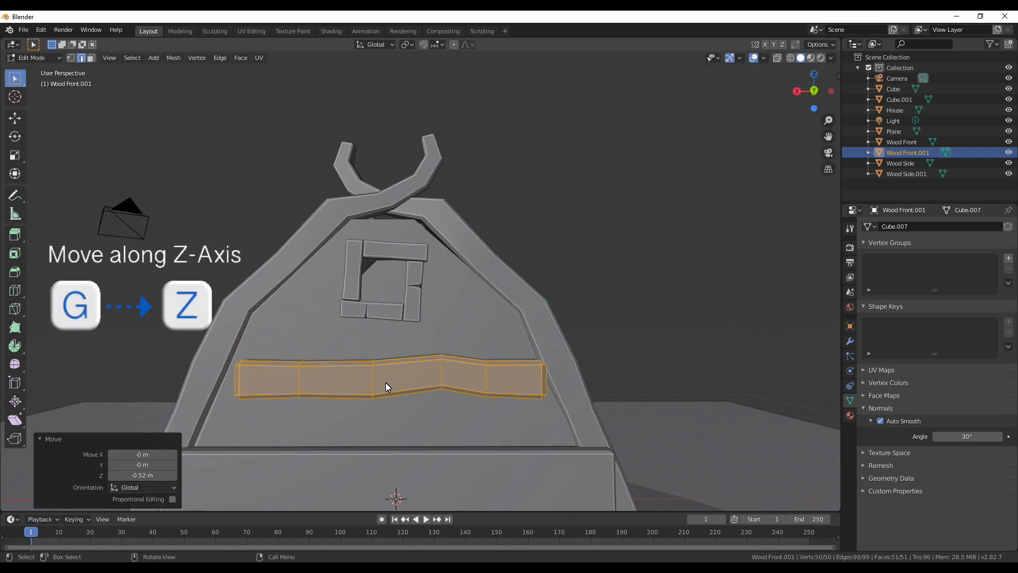
Shift the rear crossbeam along X to centre it and adjust its length by scaling along X.
key(g)
key(x)
click(414, 386)
key(s)
key(x)
click(424, 387)
Move the rear crossbeam along Y and -0.46 m along Z to sit just above the base block.
scroll(423, 388, down, 6)
middle_drag(424, 388, 450, 384)
scroll(438, 407, up, 3)
key(g)
key(y)
click(435, 402)
key(g)
key(z)
click(455, 407)
Scale the rear crossbeam along X to span the house's rear wall.
key(s)
key(x)
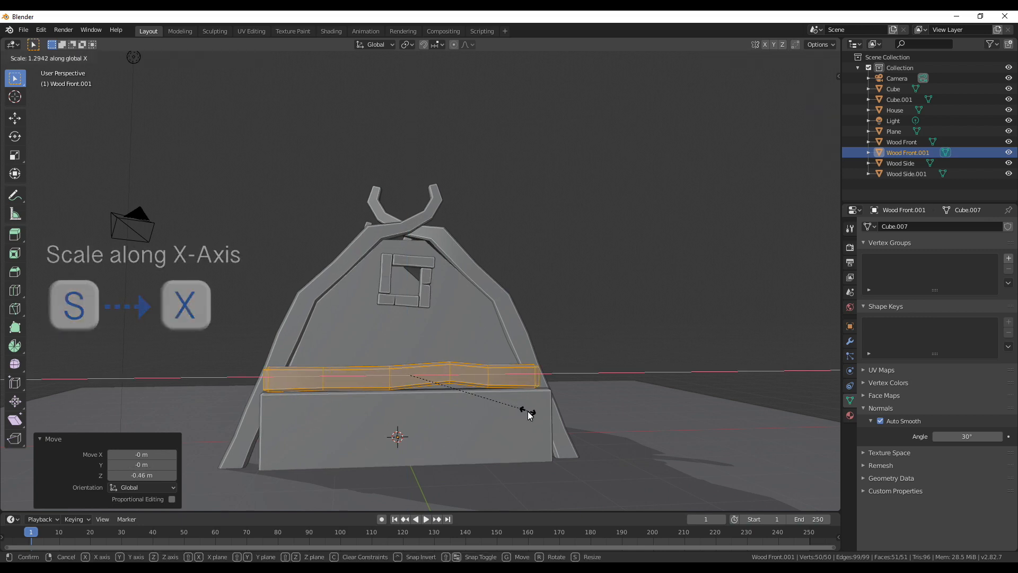
click(480, 425)
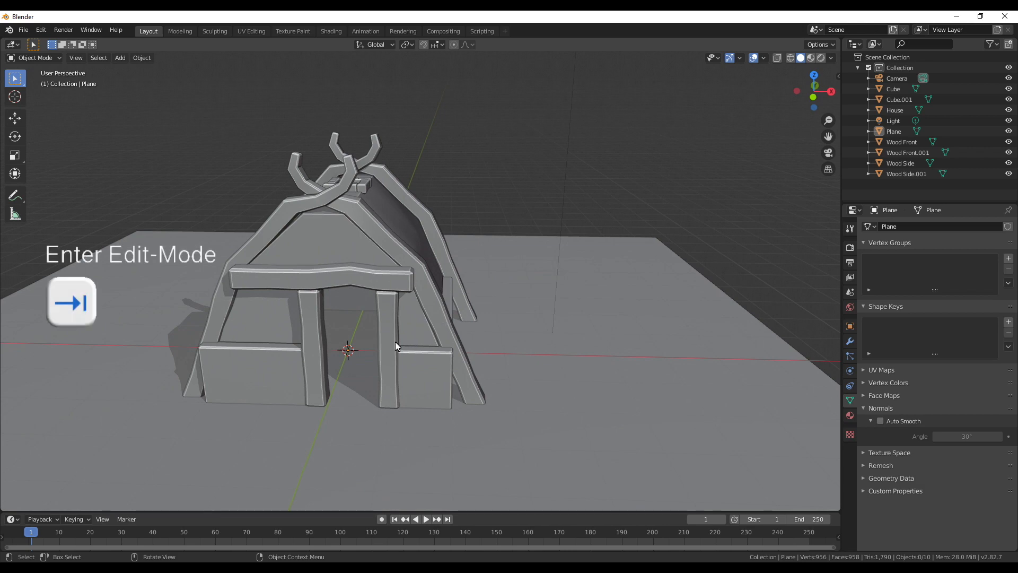
Duplicate the right-hand doorway post of Wood Front in place and separate the copy into its own object.
click(390, 342)
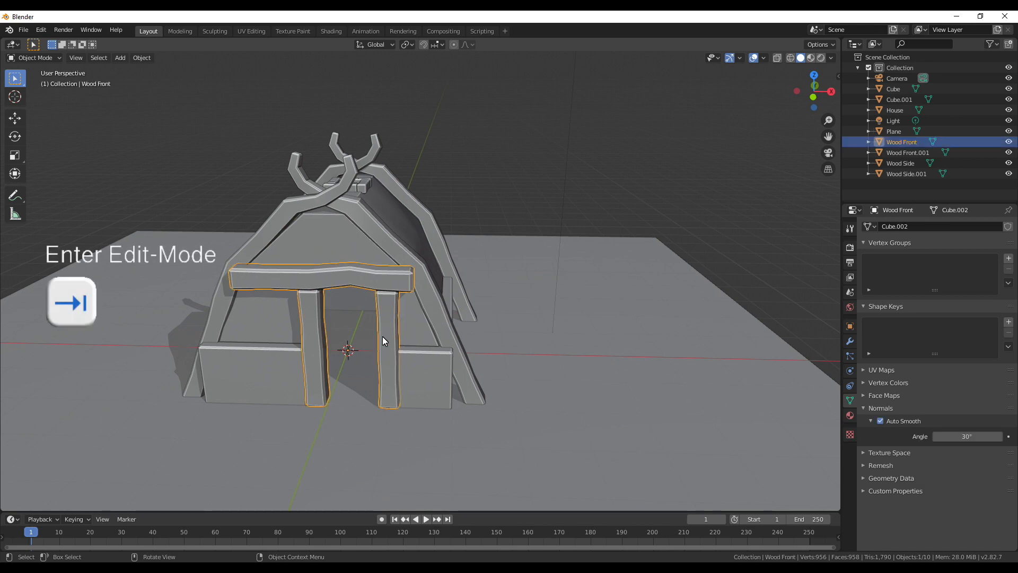
key(Tab)
key(l)
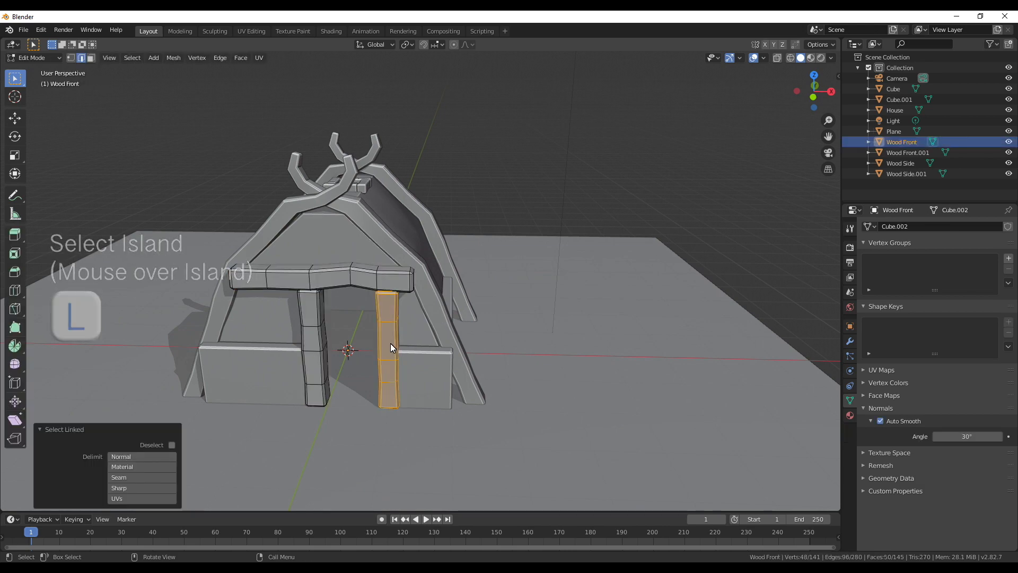
key(shift+d)
right_click(419, 366)
key(p)
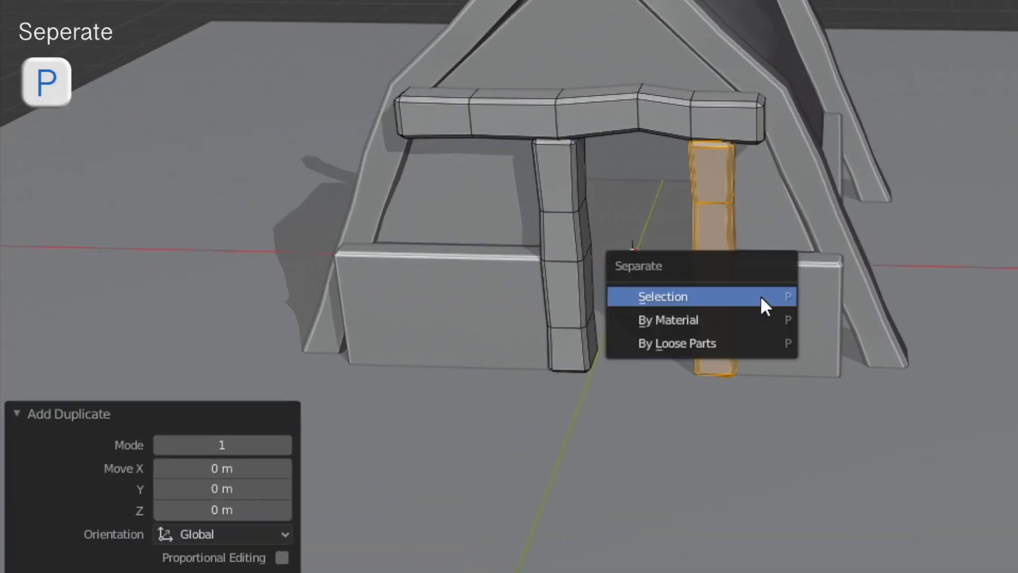
click(762, 298)
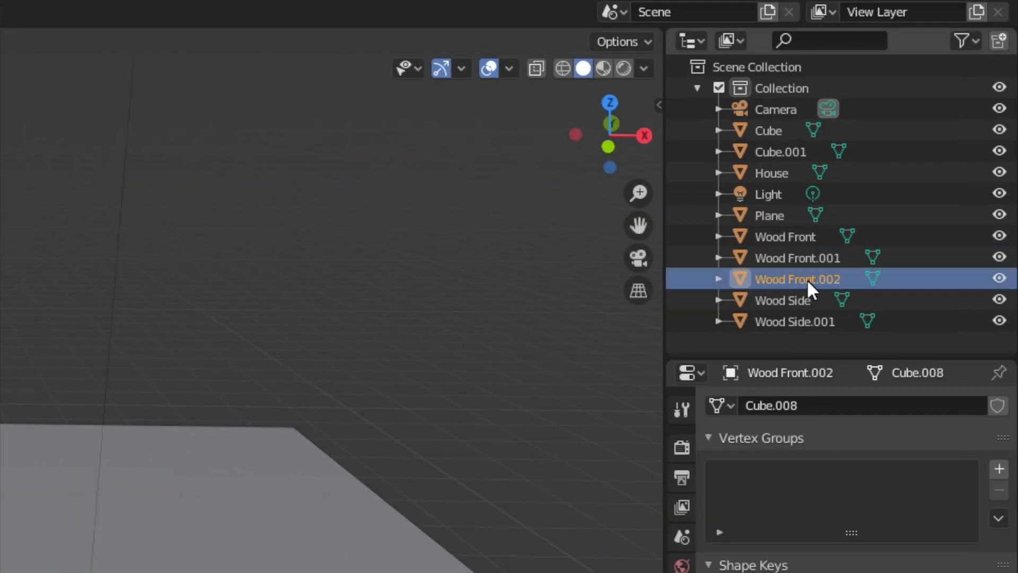
Rename the Wood Front.001 object as Wood Back.
double_click(786, 258)
text(wOOD b)
key(Return)
double_click(769, 240)
text(Wood Back)
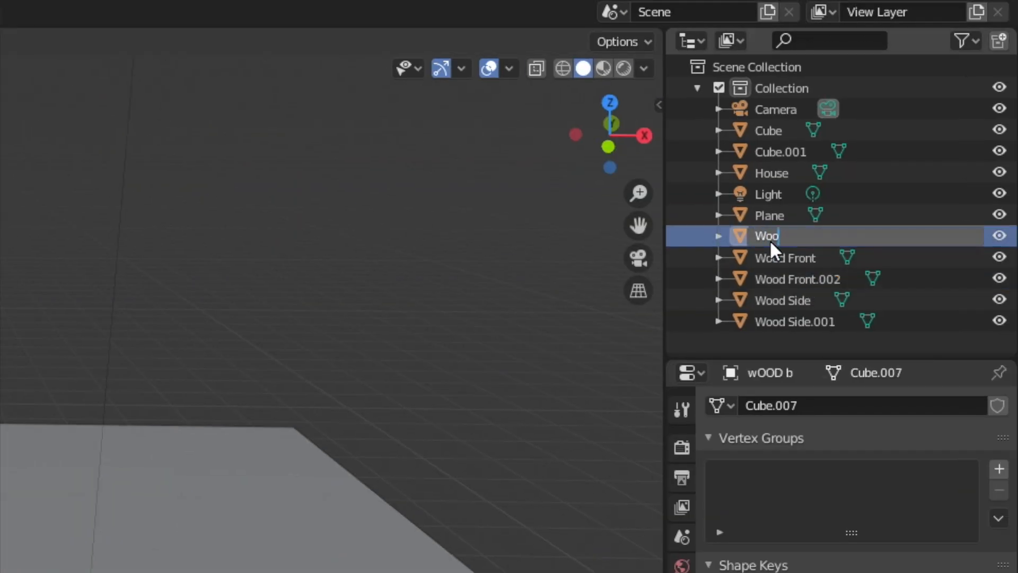
click(796, 258)
Rename Wood Front.002 as Wood Side Small and Wood Side.001 as Wood Side Back.
click(819, 277)
double_click(819, 277)
text(Wood Side Small)
key(Return)
double_click(762, 304)
key(BackSpace)
key(BackSpace)
key(BackSpace)
key(BackSpace)
text(Back)
key(Return)
In the front view, move Wood Side Small's geometry 2.09 m along X and 0.177 m along Z, and rotate it -24°.
click(909, 184)
key(KP_1)
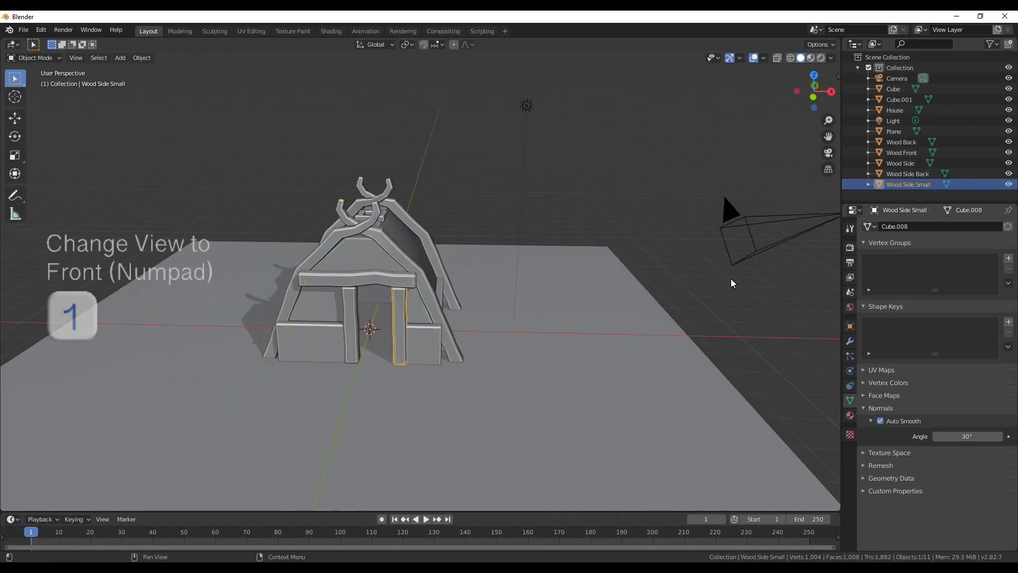
key(Tab)
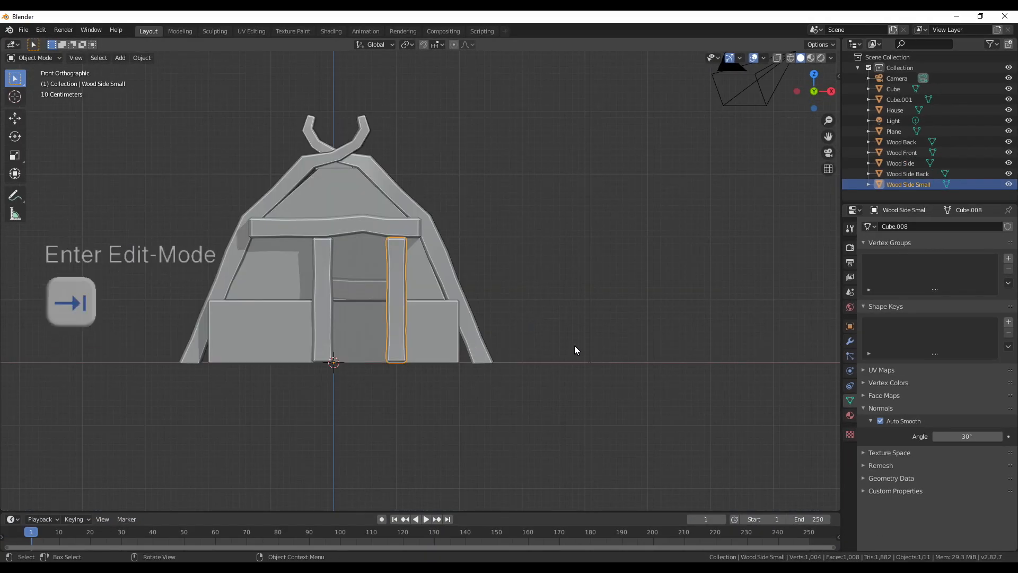
key(a)
key(g)
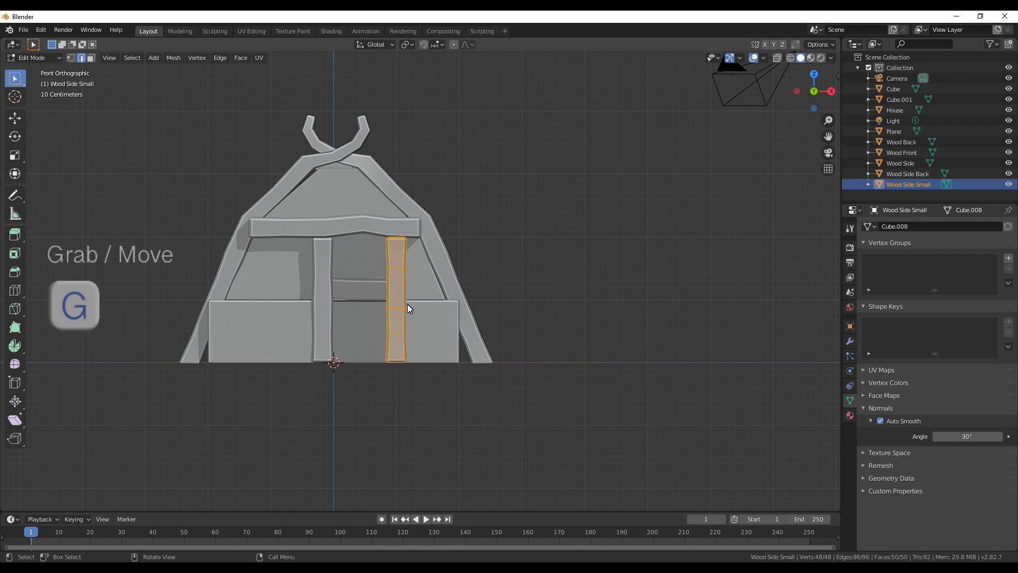
click(539, 297)
key(r)
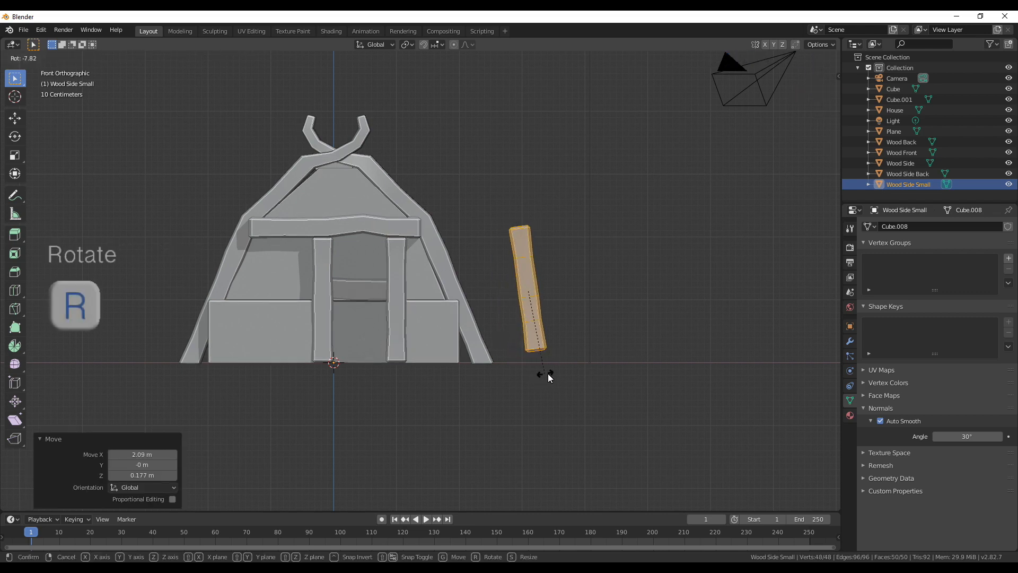
click(566, 326)
Align the tilted post with the side beam by moving it -1.08 m X and -0.236 m Z, and 1.1 m Y and -0.117 m Z.
key(g)
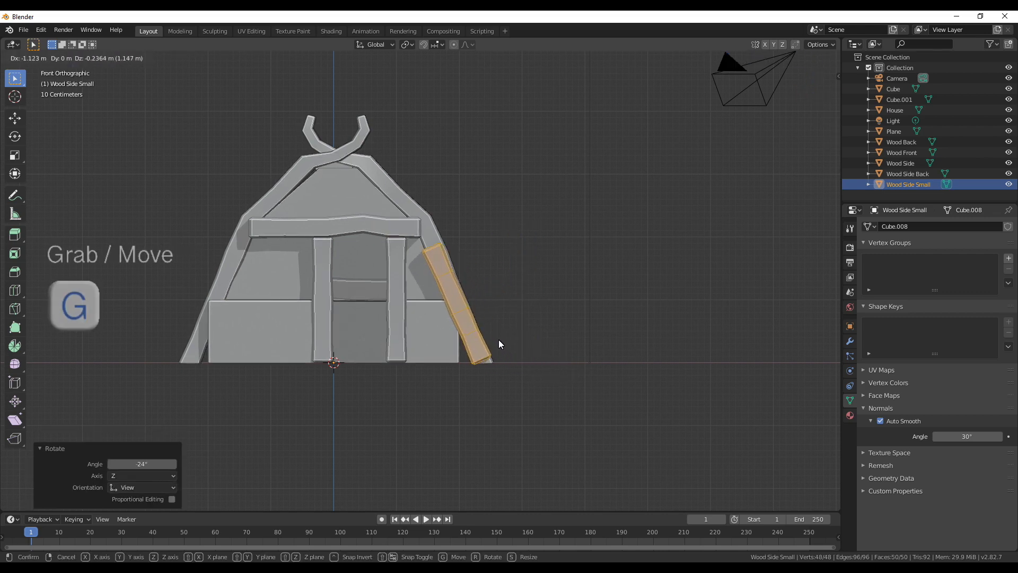
click(498, 340)
key(KP_3)
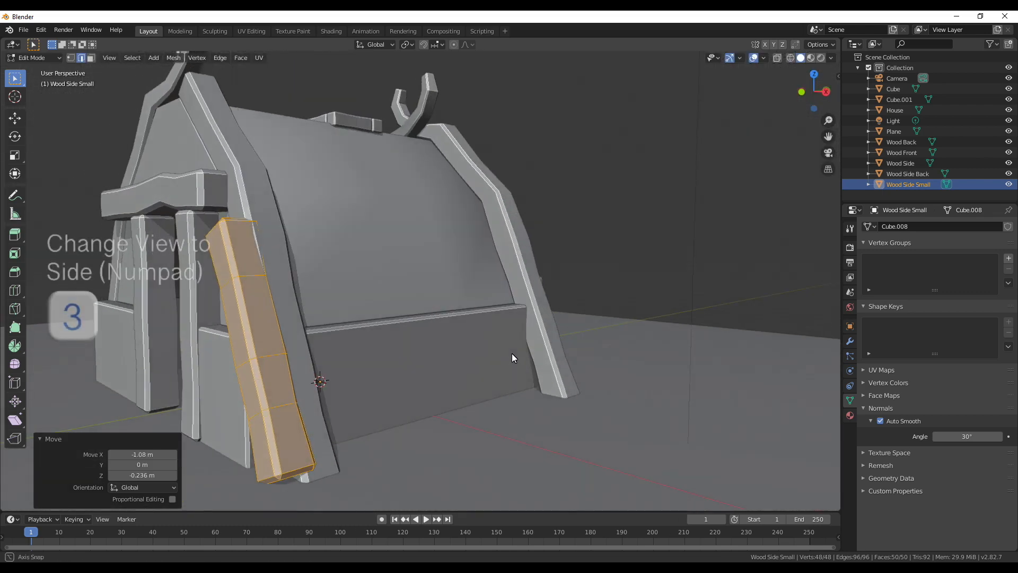
key(g)
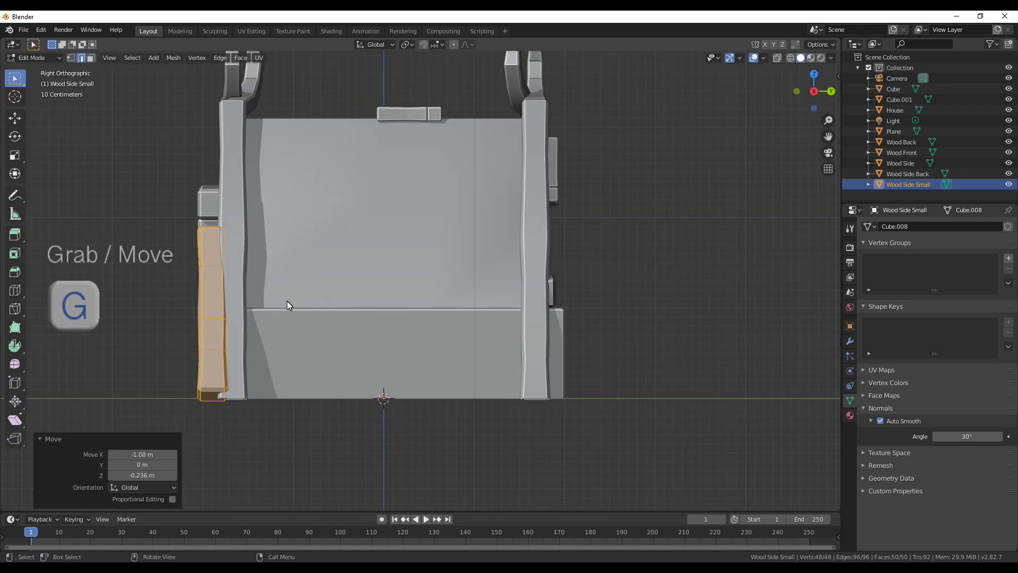
click(381, 316)
Switch to wireframe and dissolve the middle edge loop of the tilted post.
middle_drag(380, 313, 446, 345)
key(z)
key(4)
drag(356, 255, 457, 336)
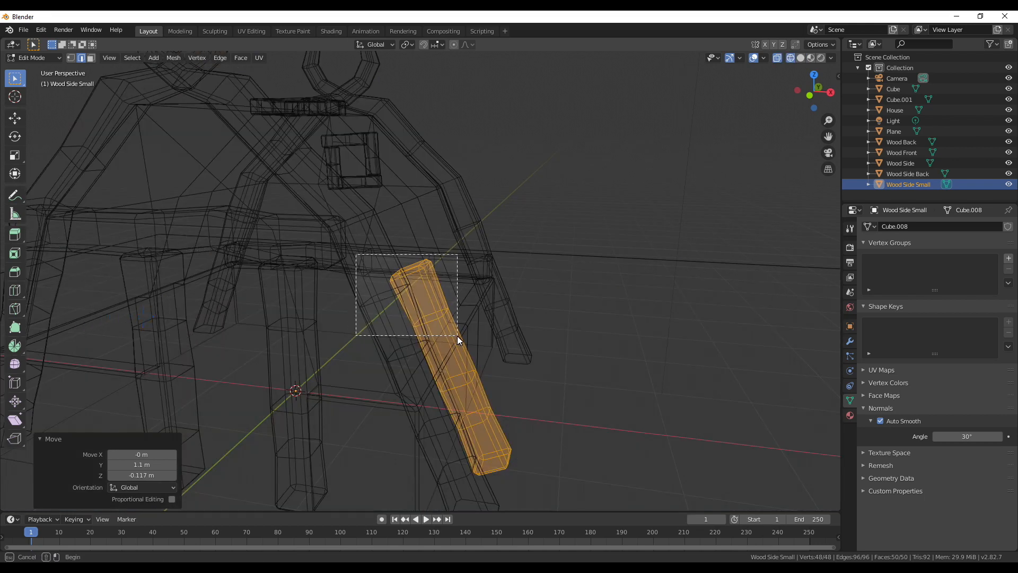
middle_drag(457, 336, 445, 378)
alt+click(446, 378)
key(x)
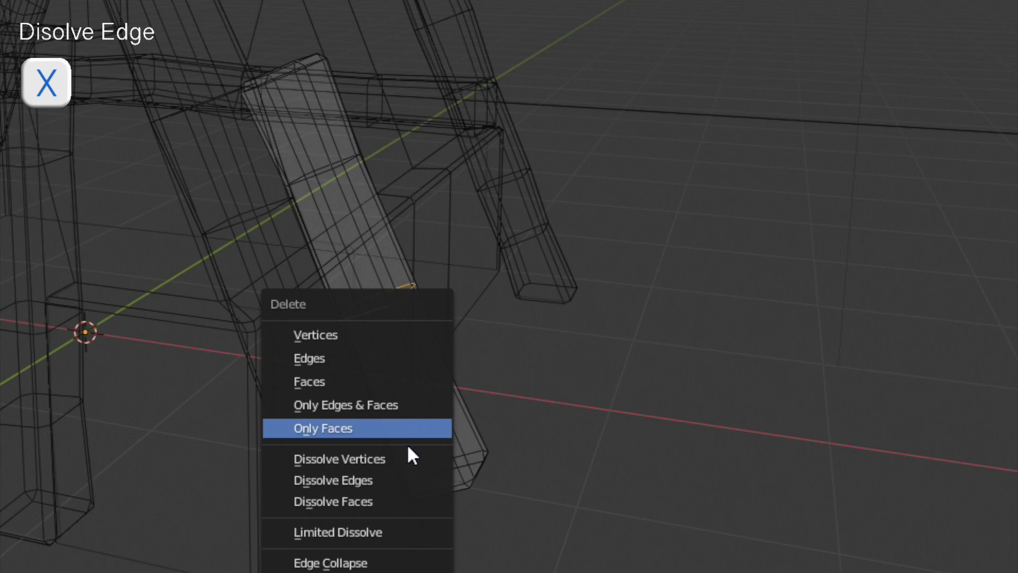
click(407, 481)
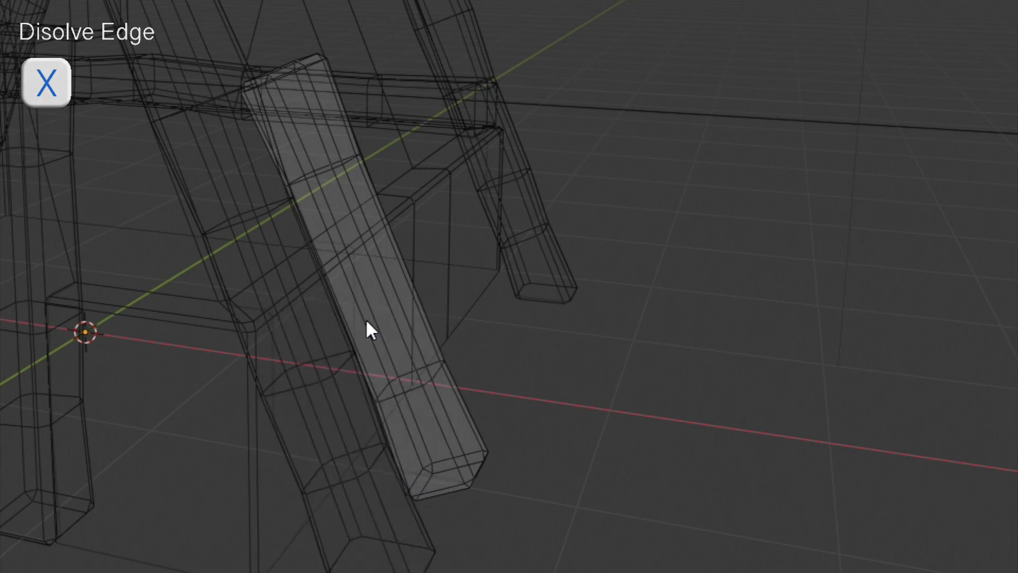
Shorten the tilted post by moving its upper end down along the slant in the front view.
drag(348, 227, 458, 338)
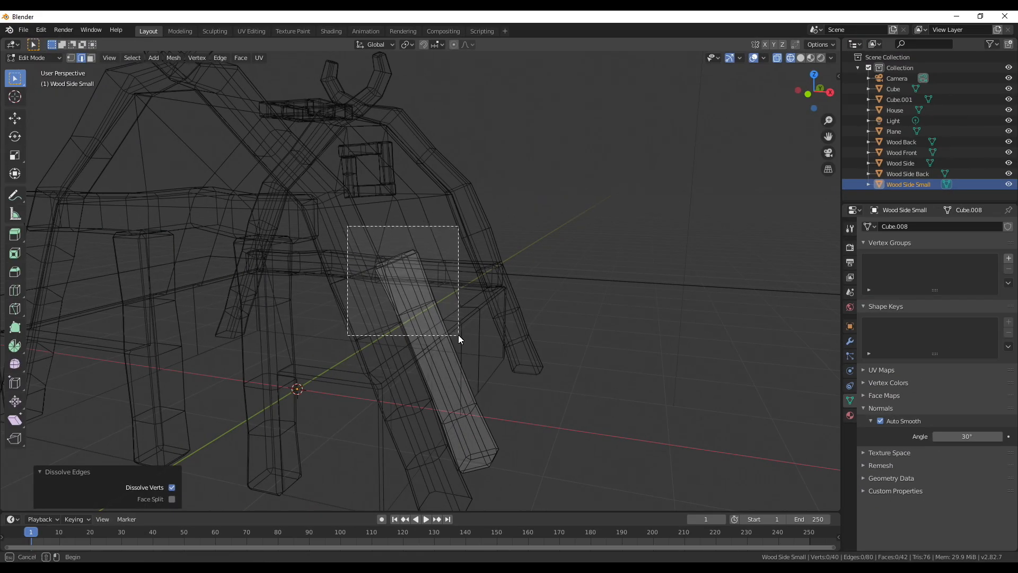
key(KP_1)
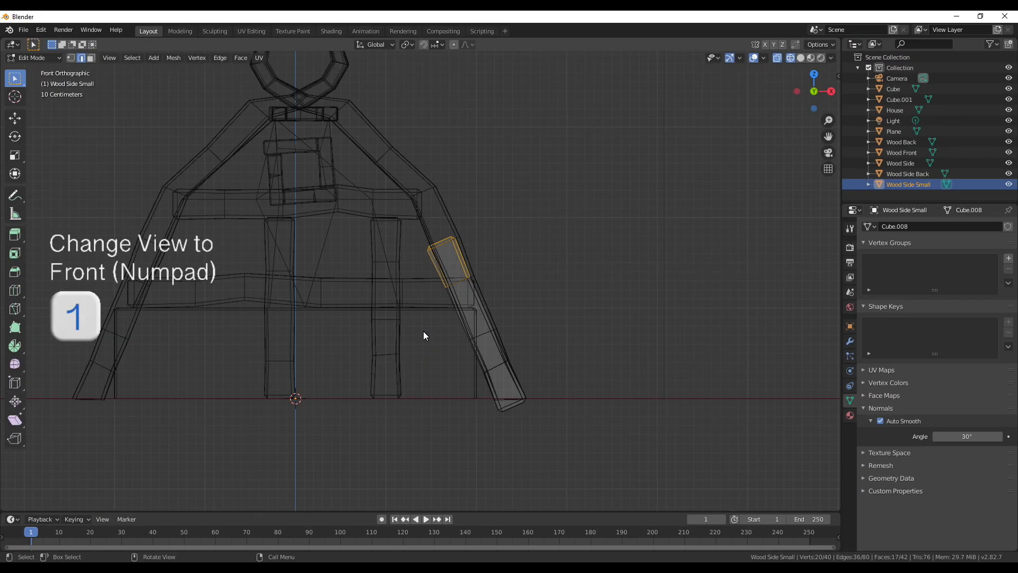
key(g)
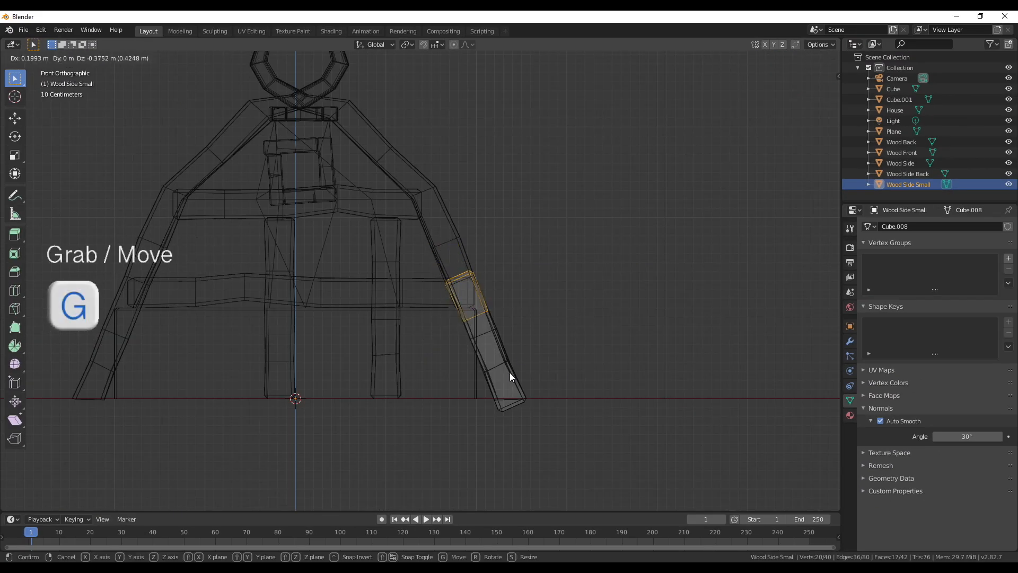
click(513, 379)
middle_drag(509, 379, 589, 340)
key(KP_1)
key(g)
click(524, 394)
Move the tilted post's lower end 0.00977 m along X and -0.0244 m along Z, slightly below ground level.
scroll(476, 427, up, 2)
drag(509, 340, 637, 396)
key(g)
click(661, 412)
key(KP_1)
key(ctrl+z)
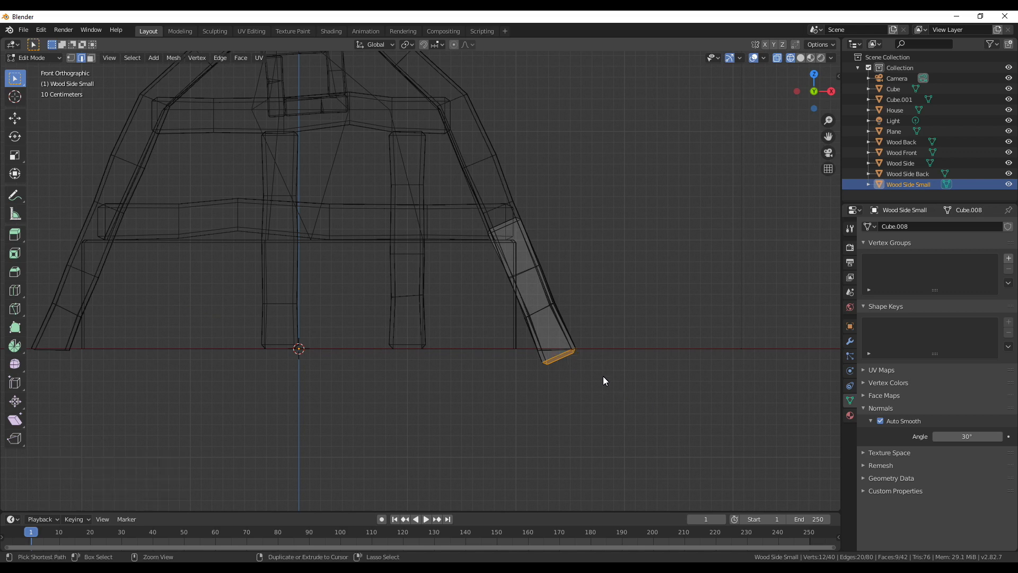
key(g)
click(604, 379)
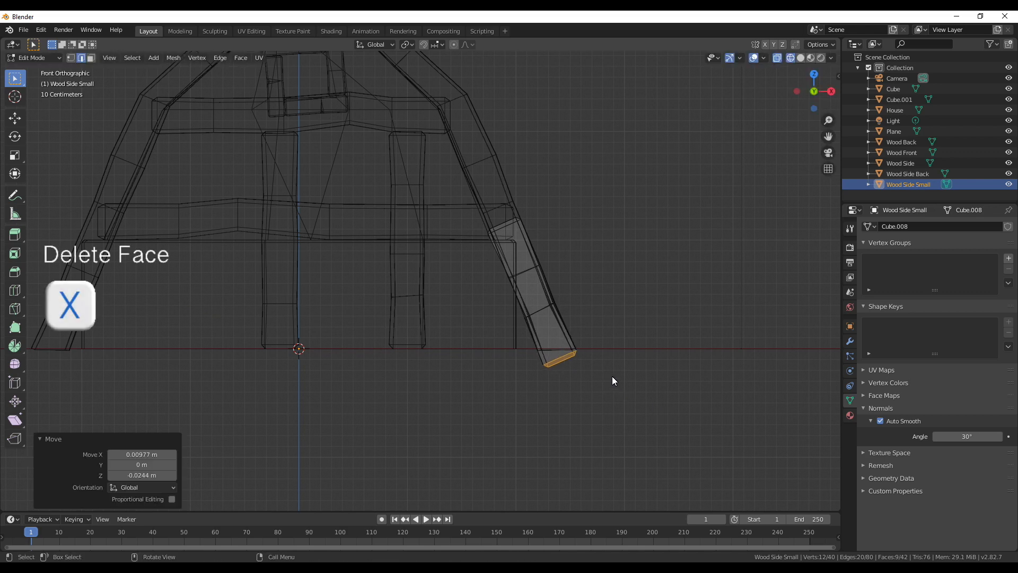
Delete the selected faces at the small plank's lower end and slide an open bottom edge up along the plank in front view.
key(x)
click(557, 327)
middle_drag(641, 405, 596, 352)
scroll(722, 436, up, 2)
scroll(722, 436, down, 5)
middle_drag(620, 438, 529, 439)
click(445, 322)
key(KP_1)
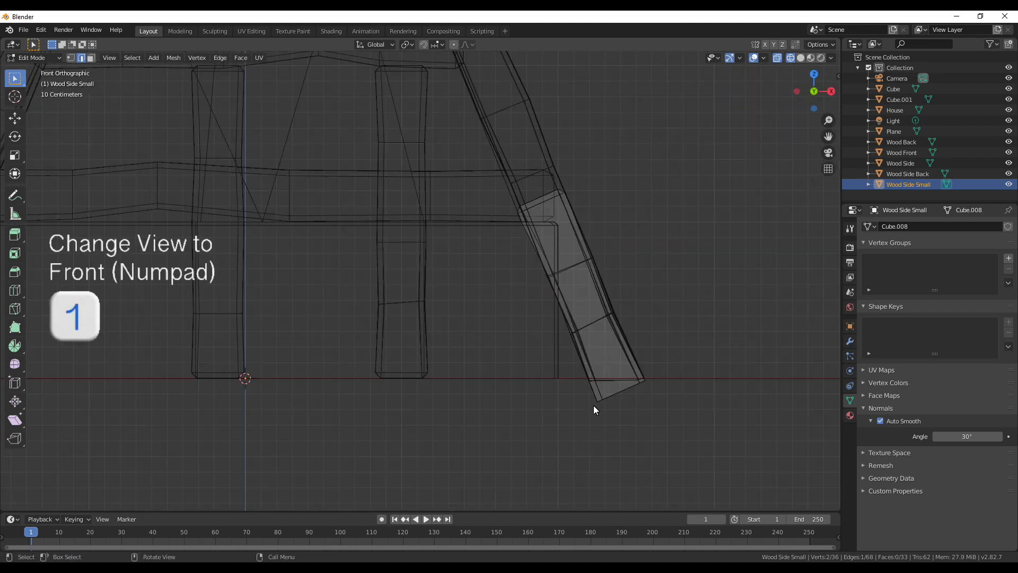
scroll(636, 423, up, 2)
key(g)
key(g)
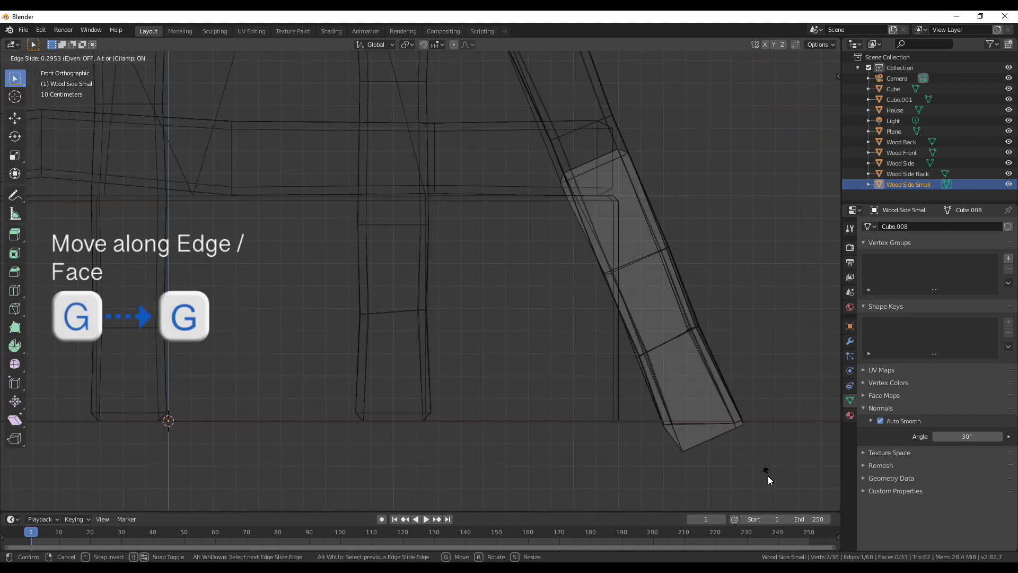
click(768, 475)
Slide the plank's two lowest protruding vertices up along their edges until the bottom end is level with the ground.
scroll(690, 469, up, 1)
click(737, 487)
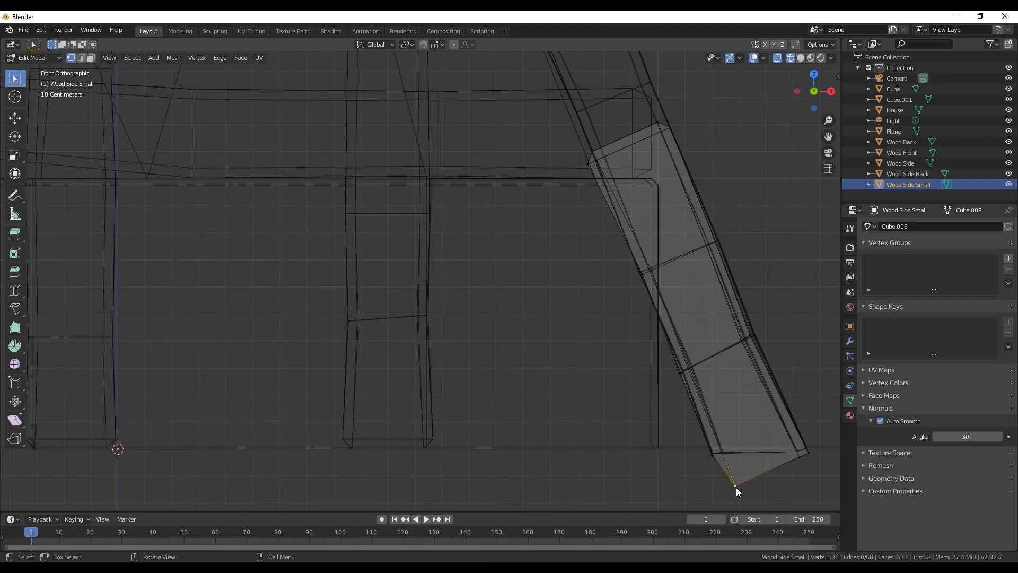
key(g)
key(g)
click(734, 462)
click(737, 487)
key(g)
key(g)
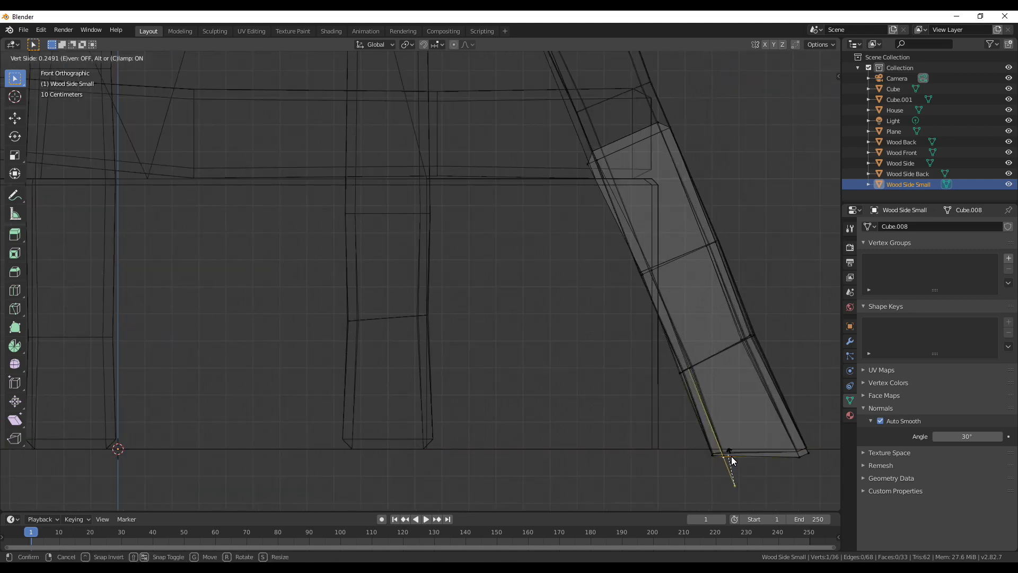
click(731, 455)
Return the small plank to Object Mode and set the viewport shading to Solid.
scroll(710, 446, down, 3)
mouse_move(603, 390)
middle_down()
mouse_move(471, 382)
mouse_move(548, 350)
mouse_move(451, 383)
middle_up()
key(Tab)
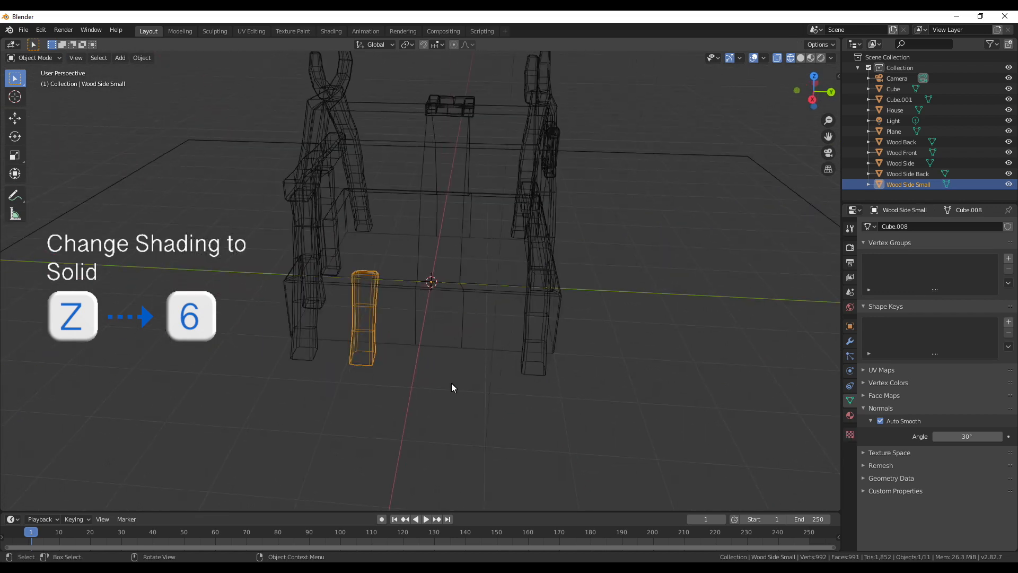
key(z)
key(6)
key(g)
key(y)
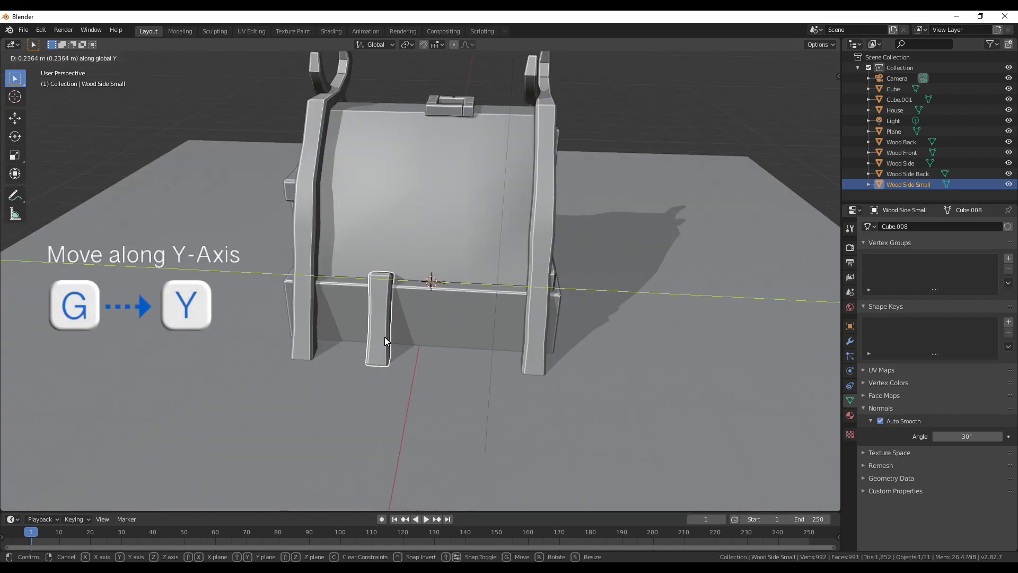
click(384, 338)
key(ctrl+z)
Duplicate the plank's entire mesh in Edit Mode and place the copy about 1.21 m away along the Y axis.
key(Tab)
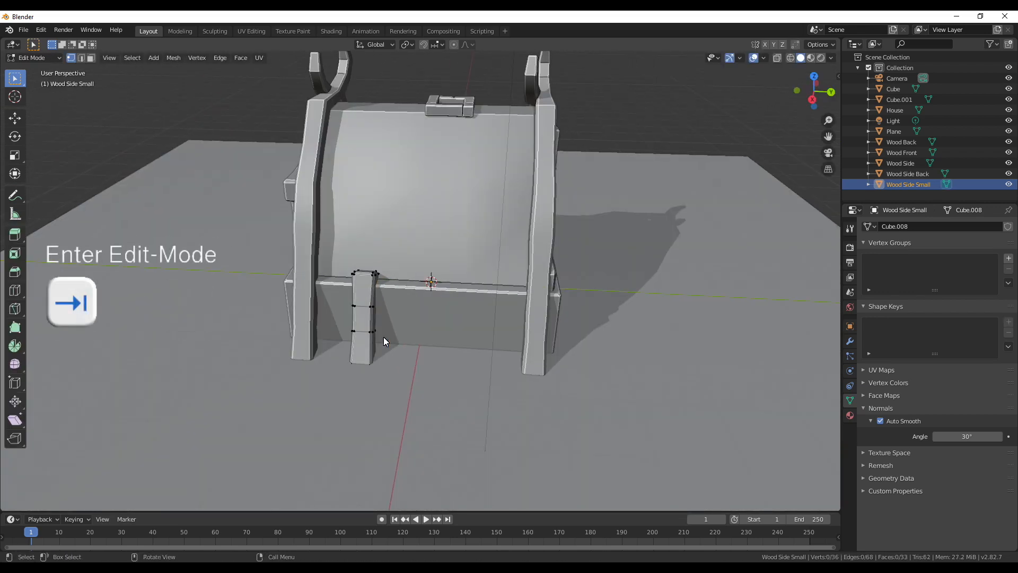
key(a)
key(shift+d)
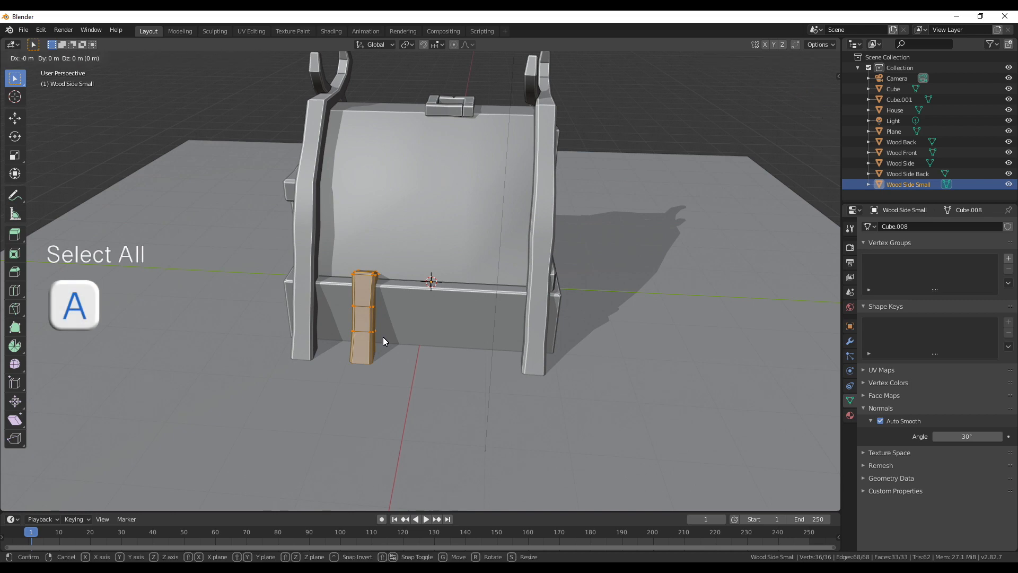
key(y)
click(462, 347)
click(465, 350)
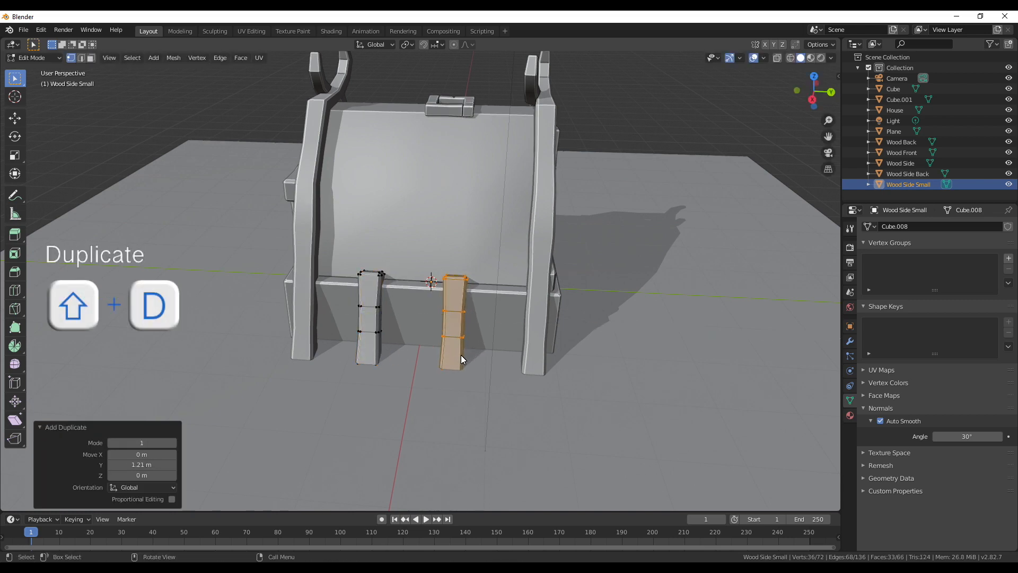
Scale the upper and lower edge loops of the copied plank to vary its thickness from the original.
scroll(468, 332, up, 3)
alt+click(470, 328)
key(s)
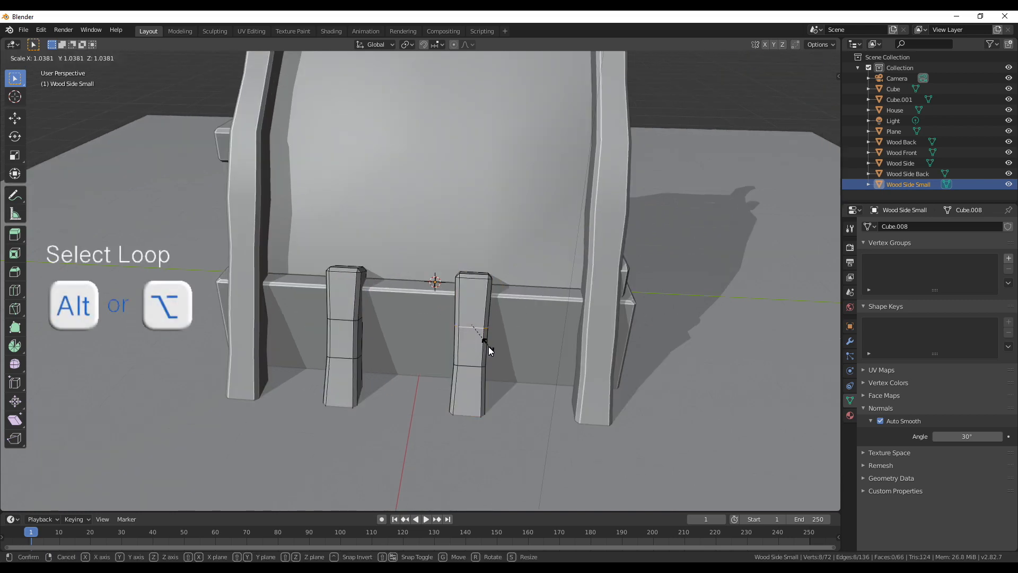
click(488, 346)
alt+click(475, 364)
key(s)
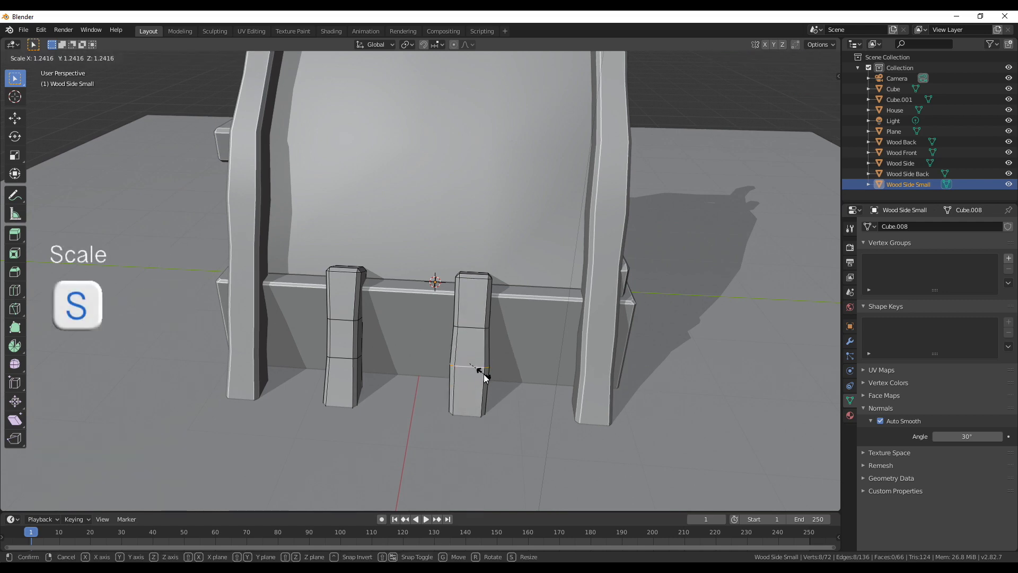
click(490, 386)
key(alt+a)
Duplicate the Wood Side Small object in place and rotate the copy 180° around the Z axis to the house's opposite side.
scroll(472, 380, down, 5)
middle_drag(411, 376, 507, 379)
scroll(468, 355, up, 1)
scroll(469, 355, down, 2)
key(Tab)
key(shift+d)
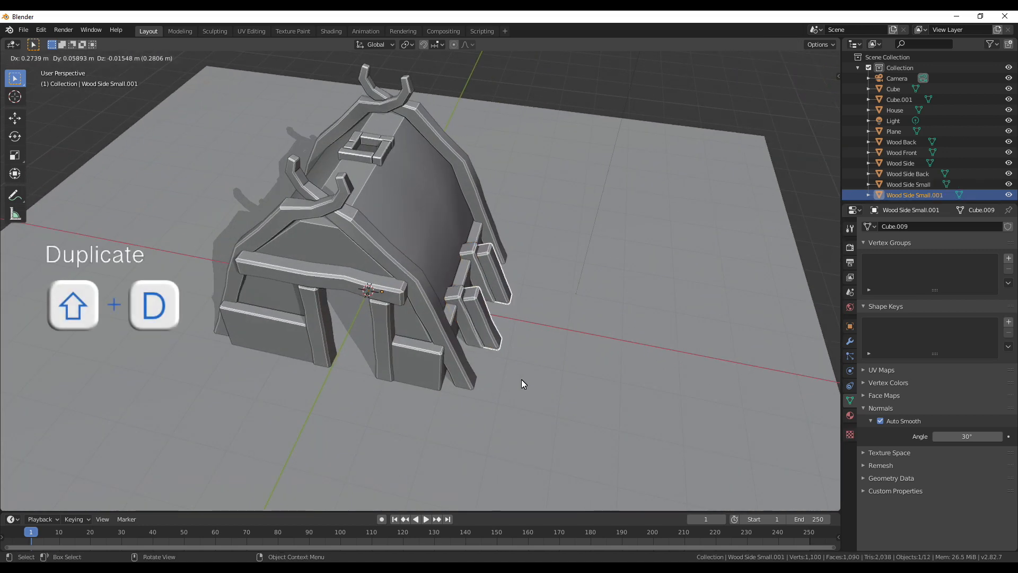
right_click(518, 379)
text(rz180)
key(Return)
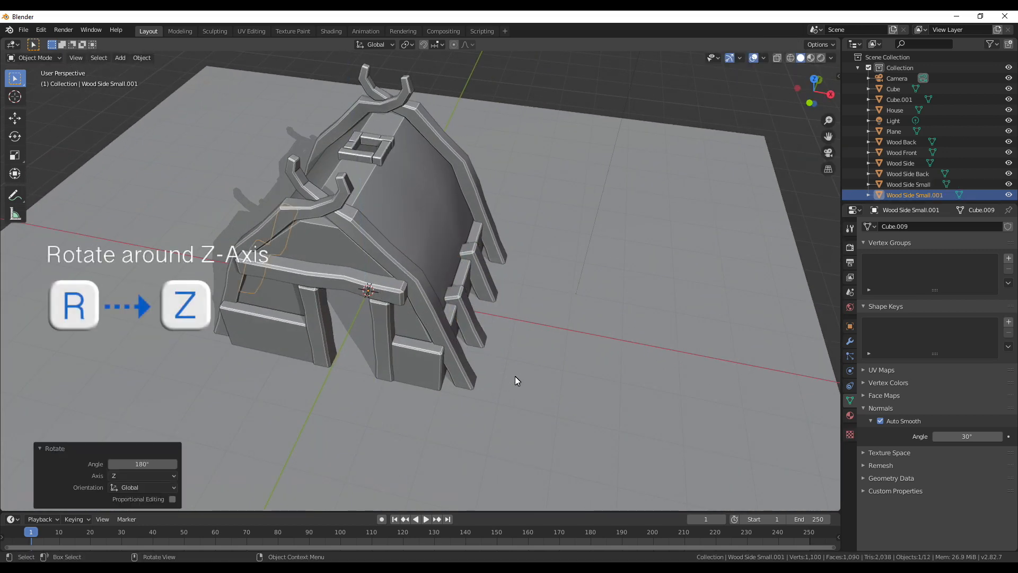
Hide the House object and open the duplicated Wood Side Small.001 planks in Edit Mode.
middle_drag(505, 340, 355, 266)
scroll(364, 238, down, 4)
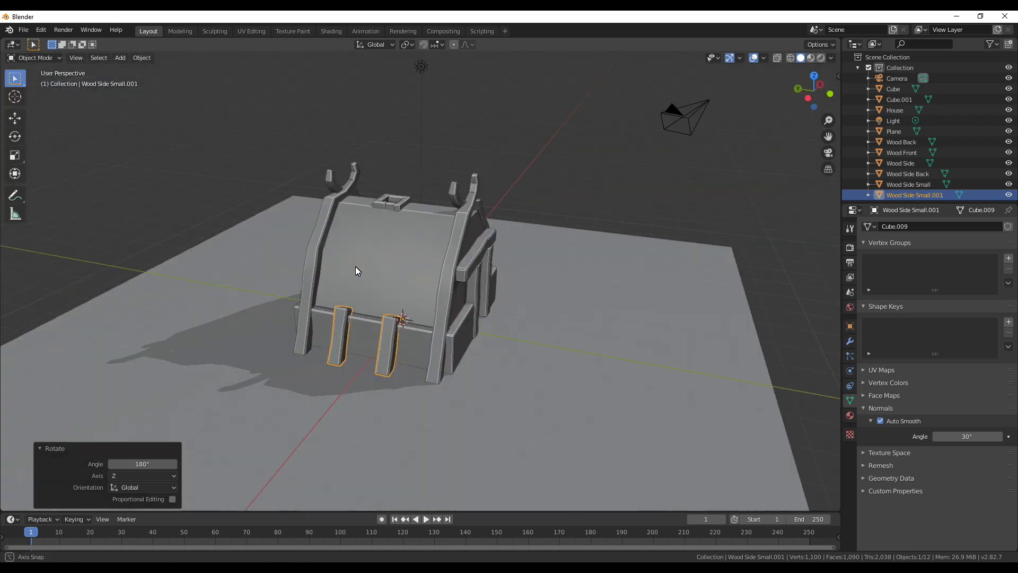
click(526, 321)
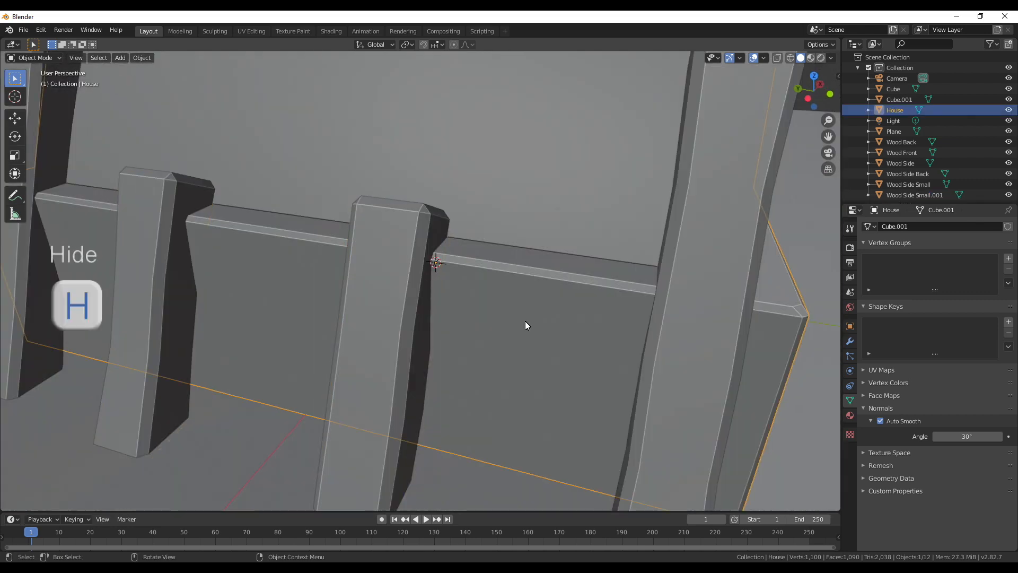
key(h)
click(407, 319)
key(Tab)
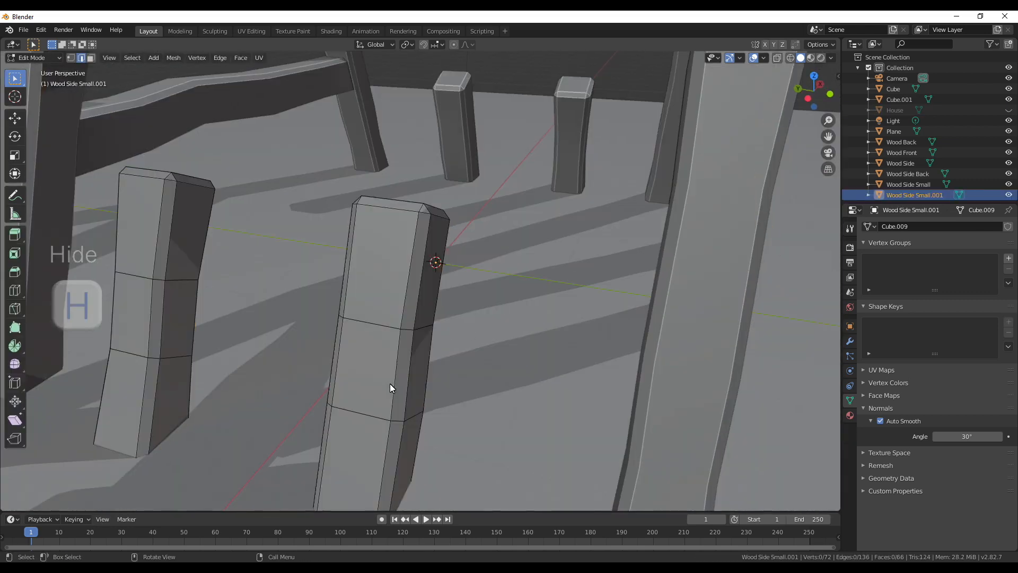
Knife-cut a chip outline around the front corner of the nearer plank at its upper edge loop.
key(k)
click(343, 317)
click(433, 324)
click(413, 341)
click(346, 320)
key(Return)
Move the short corner edge inside the cut 0.021 m along Y and shift it along X to form a dent.
scroll(407, 353, up, 4)
click(378, 461)
scroll(377, 461, down, 4)
key(g)
key(y)
click(374, 456)
key(g)
key(x)
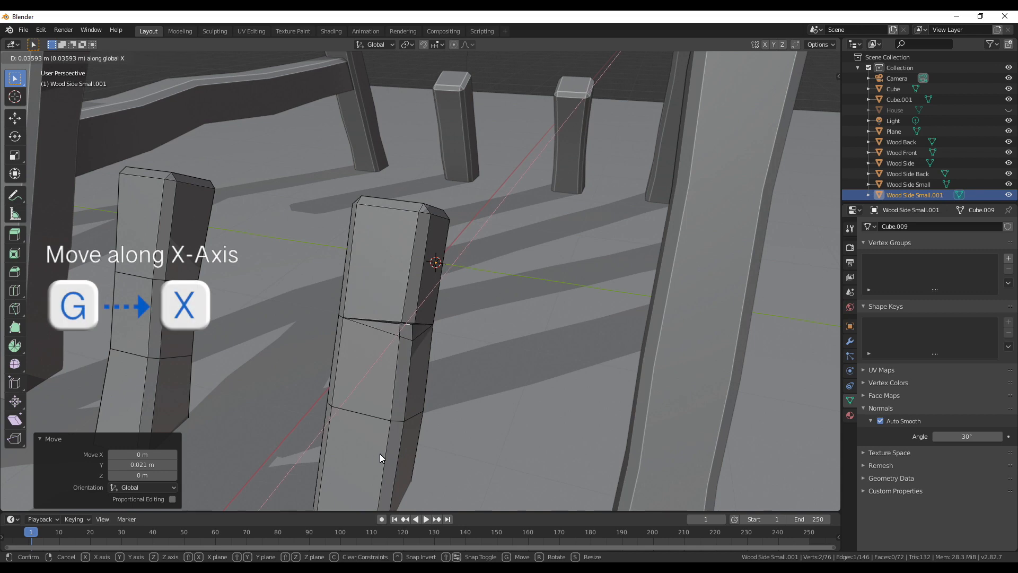
click(379, 453)
Knife-cut a pointed chip outline around the second plank's front corner at its lower edge loop.
scroll(378, 402, down, 3)
middle_drag(372, 394, 400, 367)
scroll(352, 363, up, 3)
key(k)
click(221, 324)
click(273, 319)
click(284, 320)
click(298, 329)
click(284, 338)
click(271, 338)
key(Return)
Move the corner geometry of the second plank's cut along X and Y to dent the wood.
scroll(294, 346, up, 3)
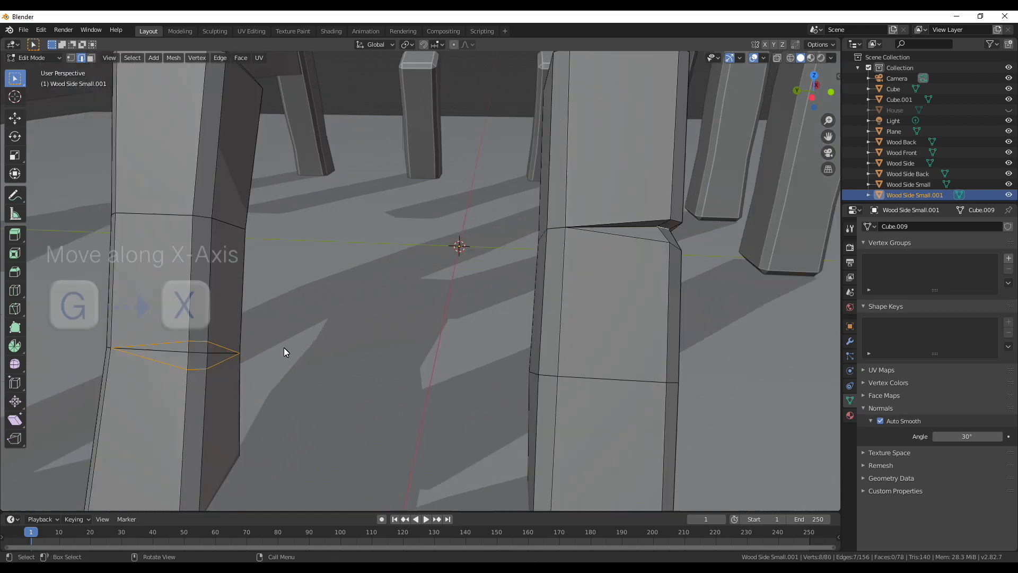
key(g)
key(x)
click(217, 379)
key(g)
key(y)
click(211, 379)
Open the opposite Wood Side Small planks in Edit Mode and slide one plank's upper edge loop by a factor of -0.274.
scroll(212, 380, down, 12)
click(435, 367)
middle_drag(212, 380, 454, 292)
scroll(438, 312, up, 4)
key(Tab)
shift+click(477, 302)
key(Tab)
alt+click(446, 301)
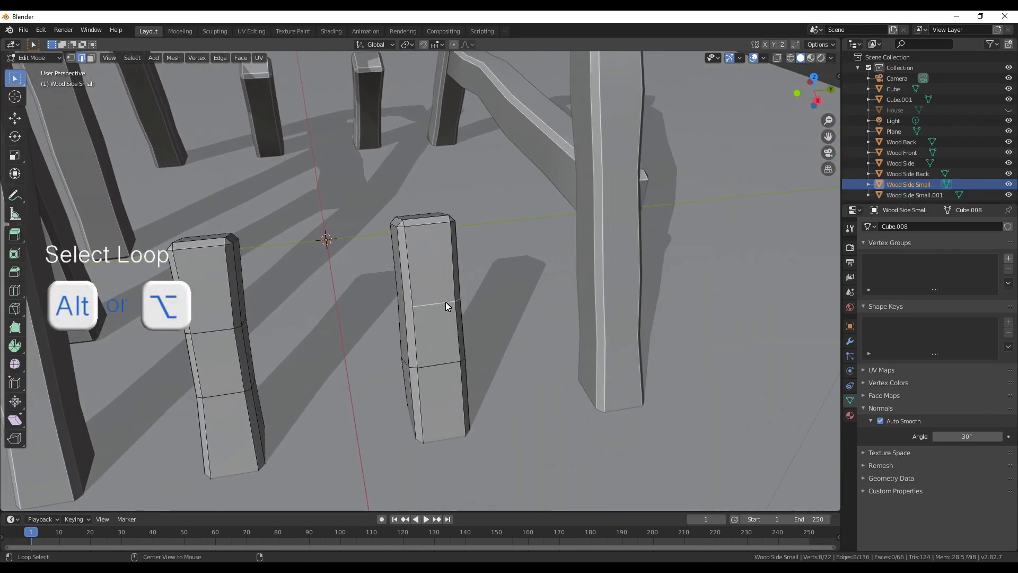
key(g)
key(g)
click(445, 287)
Knife-cut a chip outline across the plank's front corner at the repositioned upper edge loop.
scroll(445, 282, up, 4)
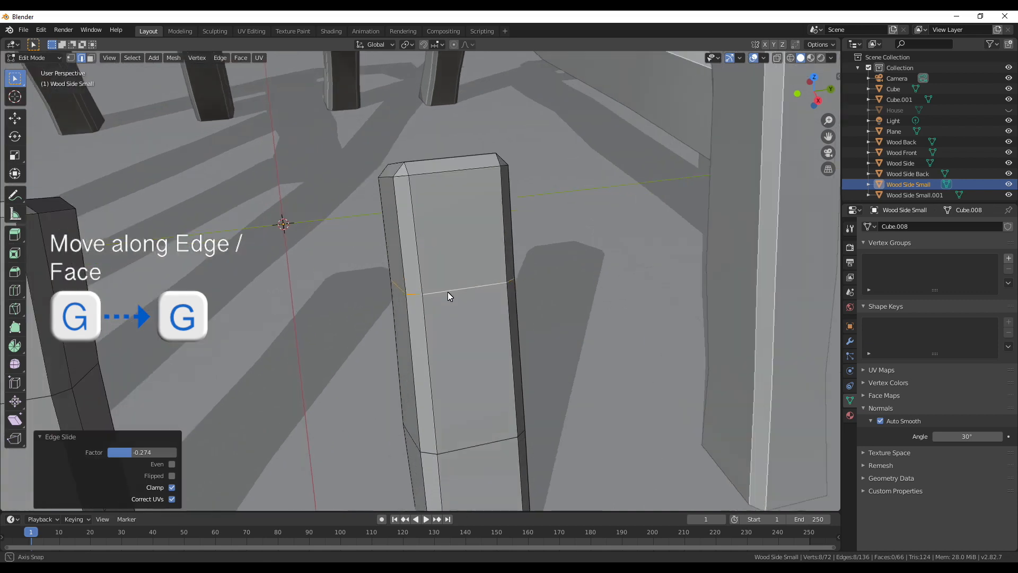
middle_drag(442, 295, 478, 227)
key(k)
click(481, 219)
click(518, 206)
click(601, 201)
click(541, 222)
click(480, 220)
key(Return)
Move the short corner edge inside this cut along X and Y to press a dent into the plank.
middle_drag(540, 236, 525, 274)
key(g)
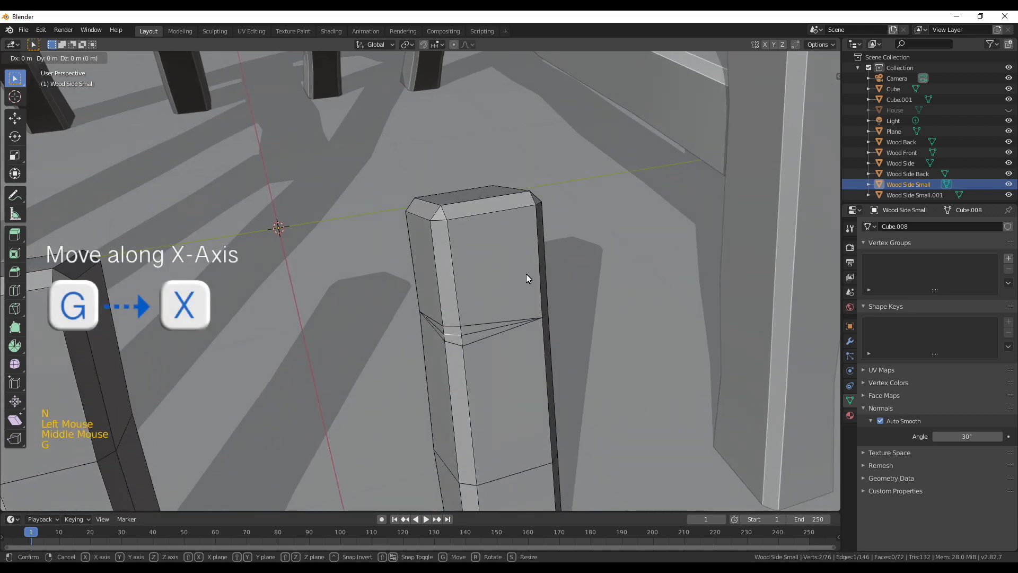
key(x)
click(520, 273)
key(g)
key(y)
click(525, 272)
Add one centred lengthwise loop cut to the neighbouring Wood Side Small plank.
middle_drag(316, 293, 342, 313)
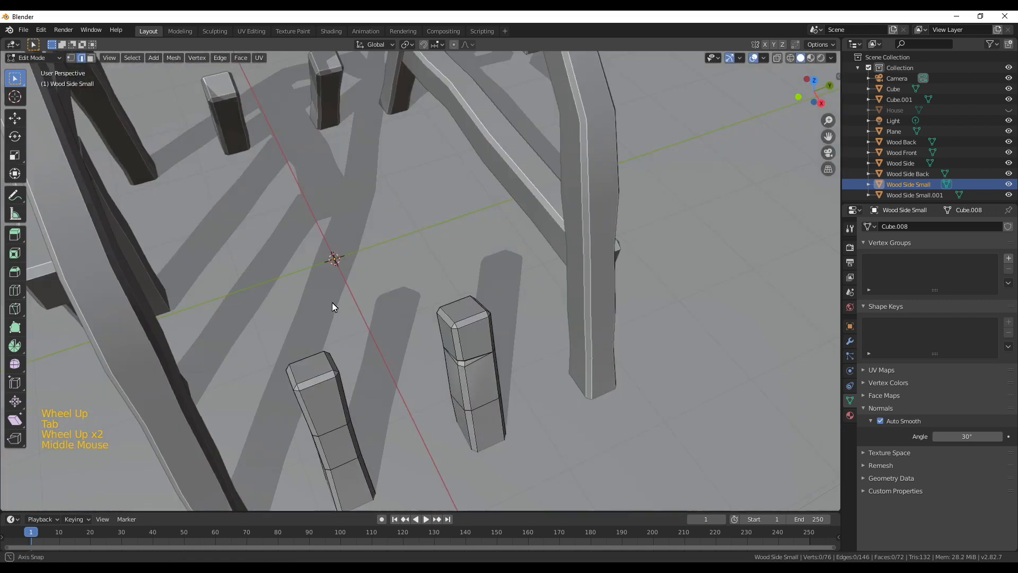
shift+middle_drag(319, 399, 447, 361)
key(ctrl+r)
click(423, 340)
click(423, 345)
Knife-cut a narrow crack outline from the plank's top face down its front, around the lengthwise loop.
scroll(424, 355, up, 1)
key(k)
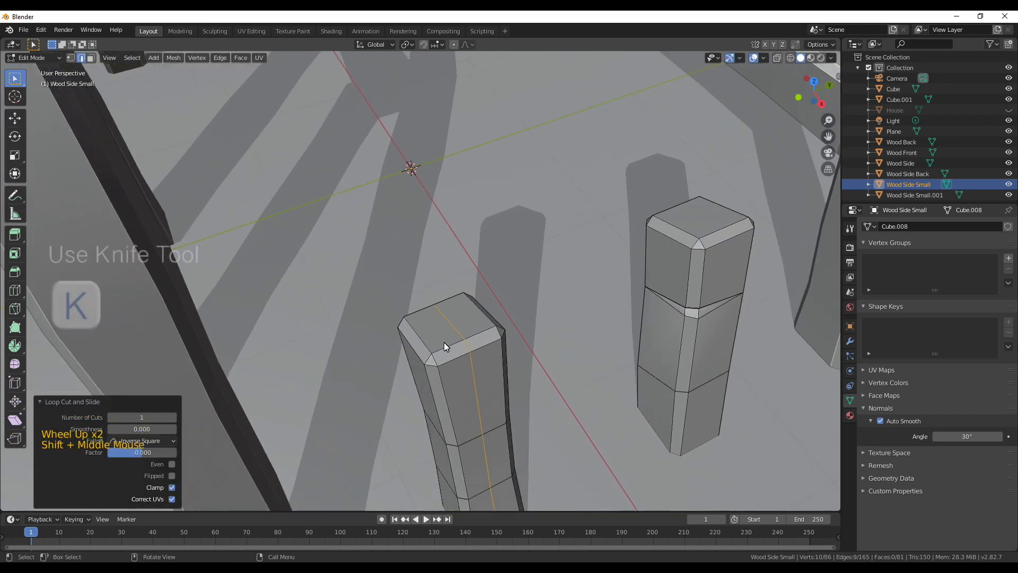
click(433, 305)
click(455, 345)
click(459, 357)
click(482, 433)
click(479, 348)
key(Return)
Move the middle edge of the crack outline along the X axis to carve a split into the plank's top.
click(471, 348)
key(g)
key(z)
click(484, 358)
key(ctrl+z)
key(g)
key(x)
key(Escape)
Return the planks to Object Mode and unhide the House object.
key(Tab)
scroll(480, 374, down, 2)
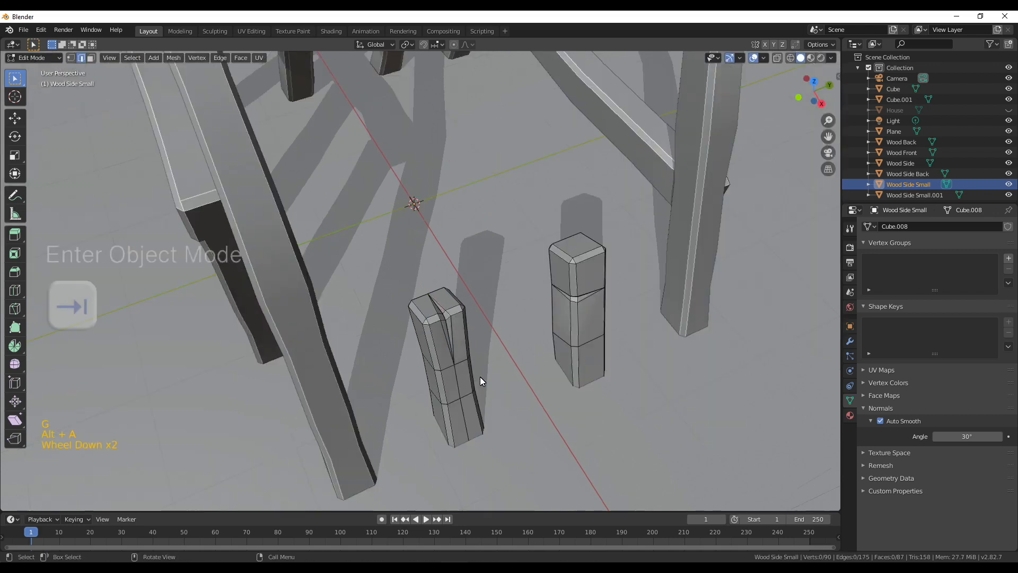
middle_drag(467, 378, 535, 355)
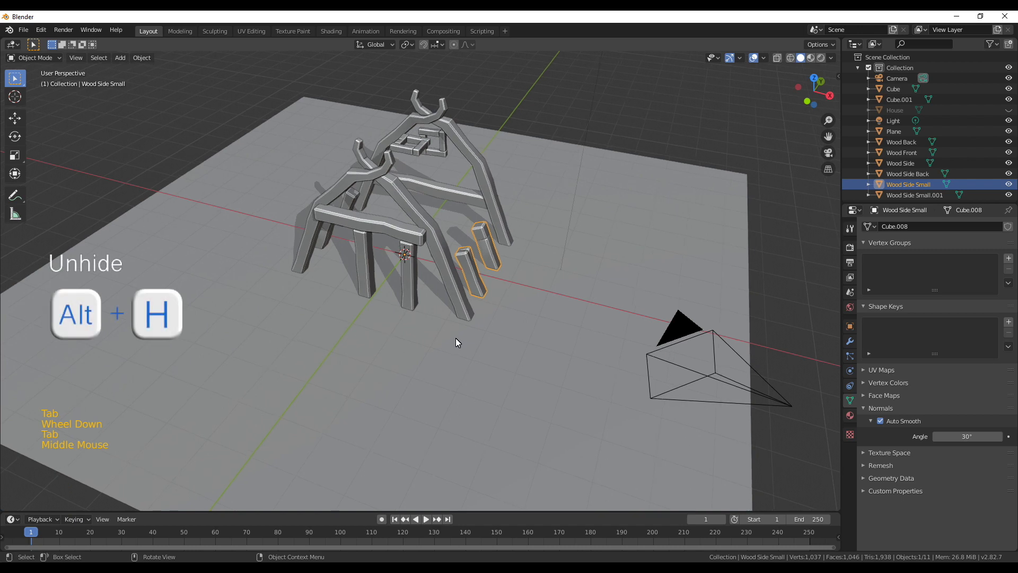
key(alt+h)
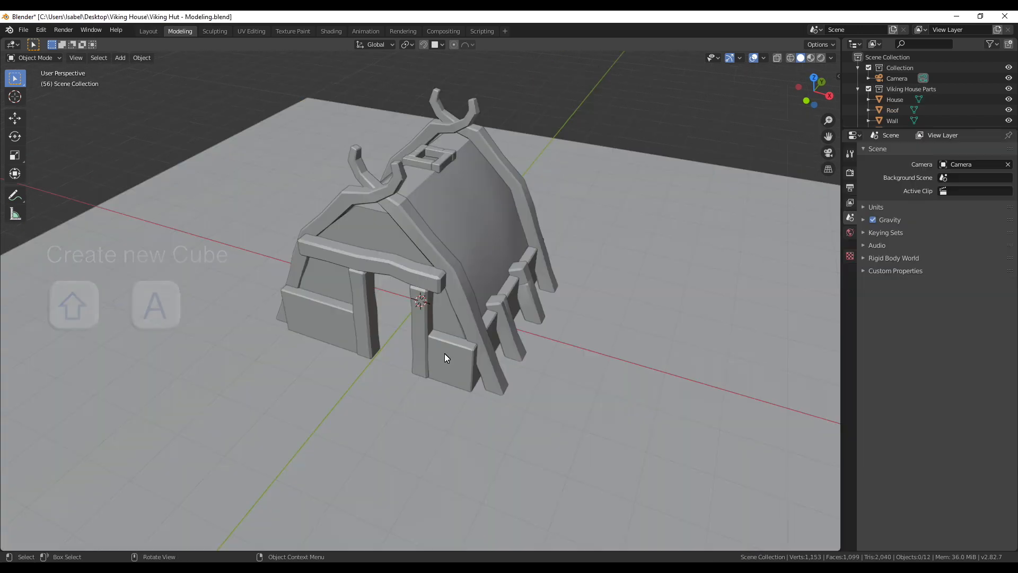
Add a cube mesh and raise its geometry 1 m along the Z axis in Edit Mode.
key(shift+a)
mouse_move(445, 353)
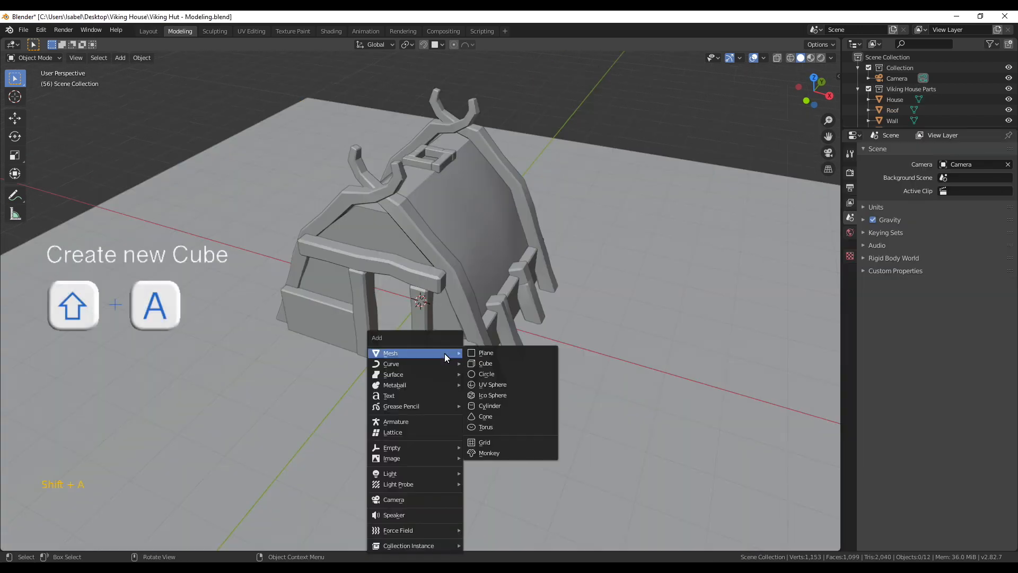
click(506, 365)
middle_drag(506, 364, 429, 408)
key(Tab)
text(gz1)
key(Return)
Move the cube along the Y axis out in front of the house and flatten it along Y into a slab.
middle_drag(429, 408, 384, 360)
key(g)
key(y)
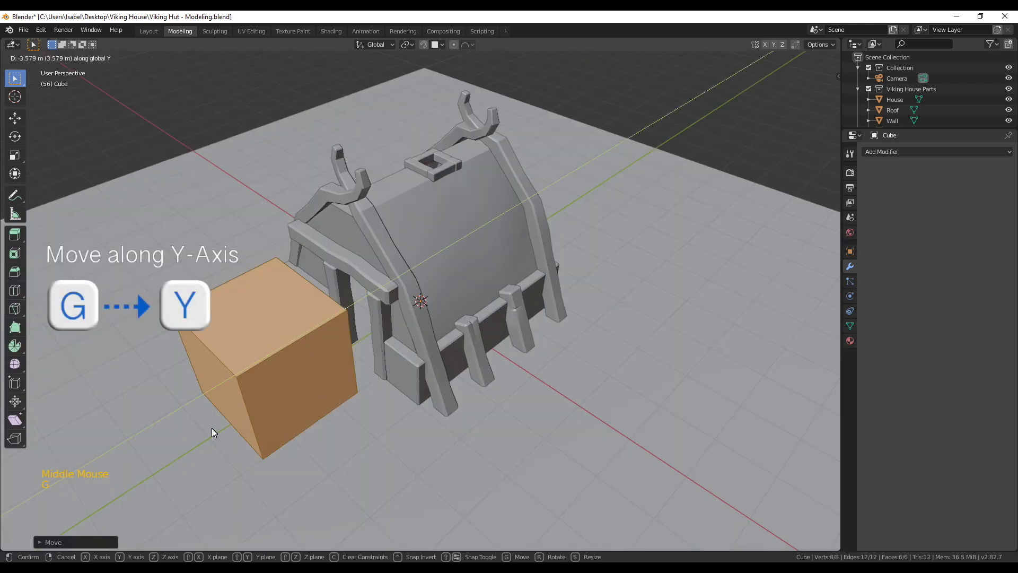
click(203, 441)
key(s)
key(y)
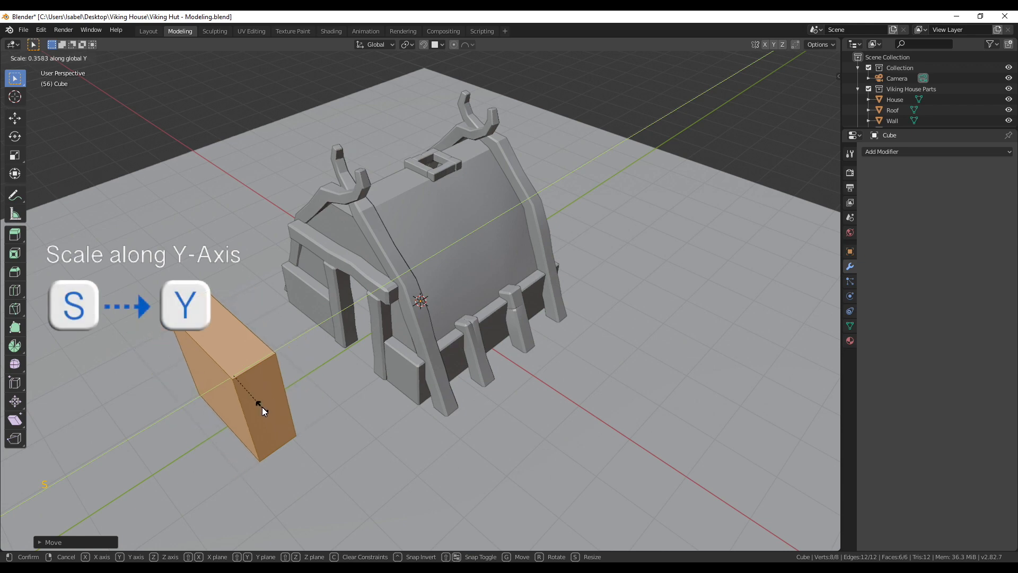
click(248, 391)
Narrow the slab along the X axis to roughly the width of the doorway.
key(KP_1)
middle_drag(248, 391, 381, 409)
scroll(289, 391, up, 1)
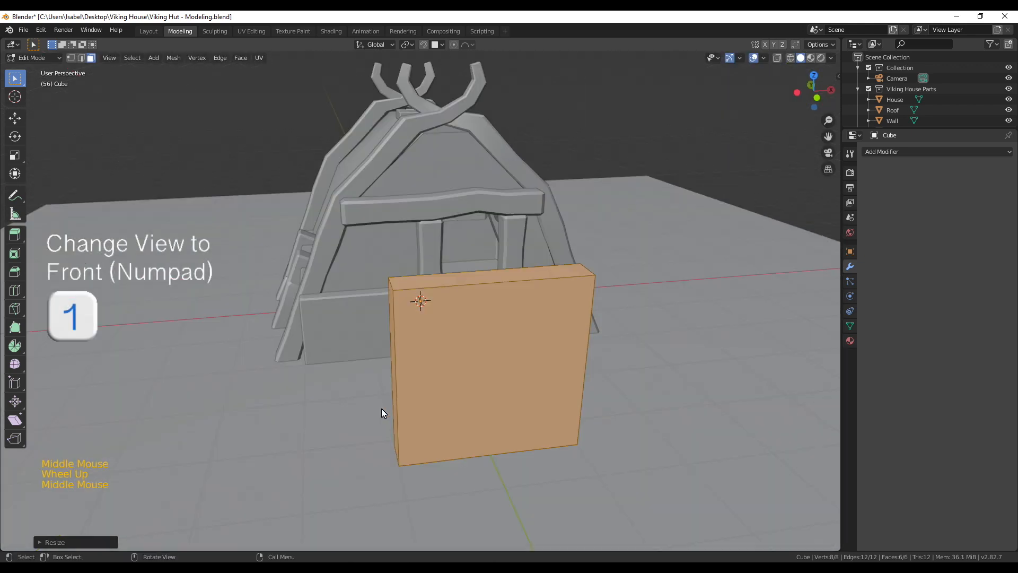
key(KP_1)
scroll(565, 340, up, 2)
shift+middle_drag(564, 340, 594, 392)
scroll(594, 390, up, 2)
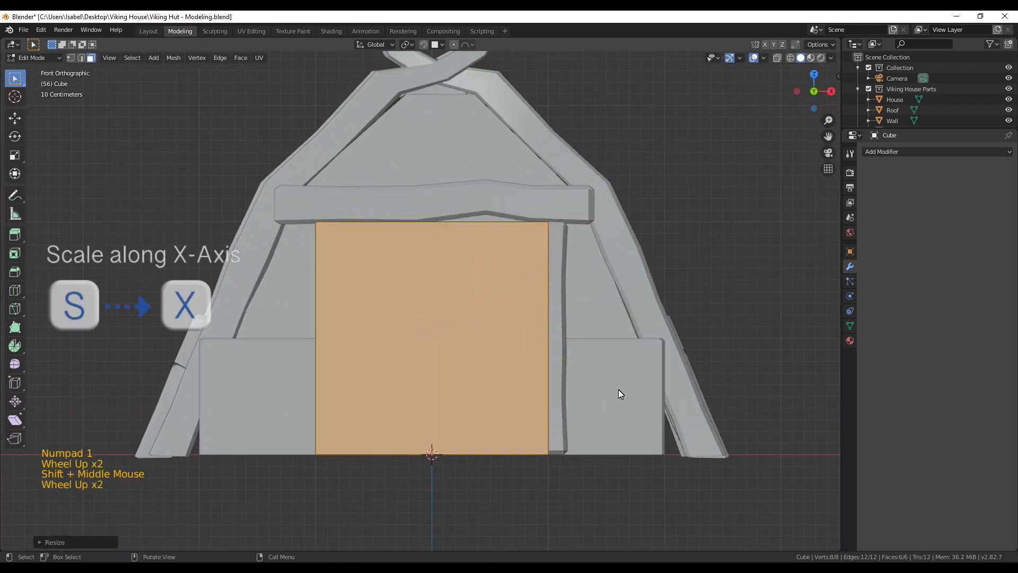
key(s)
key(x)
Move the slab along the X axis between the two door posts and fine-tune its X width to fit the opening.
key(g)
key(x)
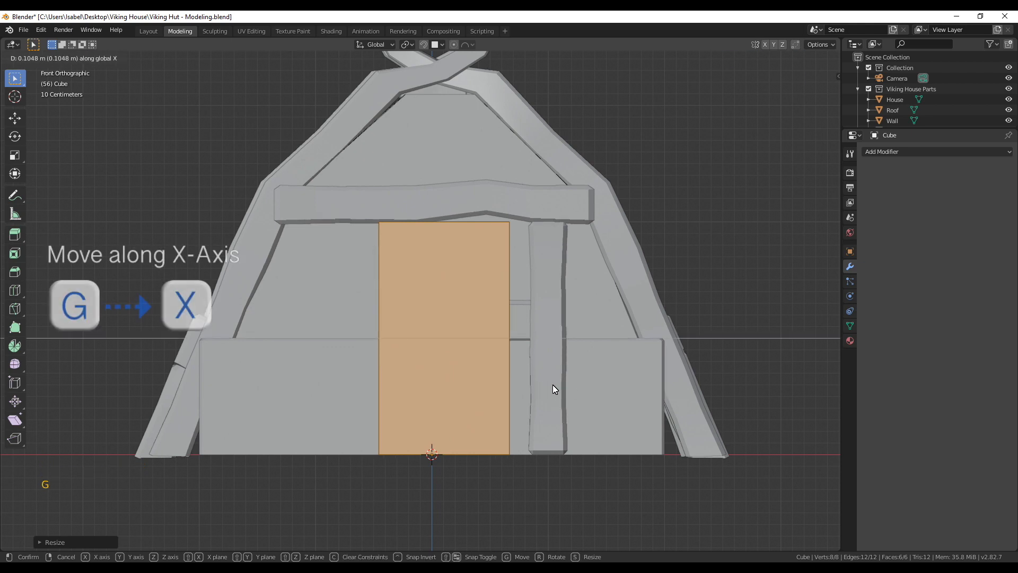
click(580, 389)
key(s)
key(x)
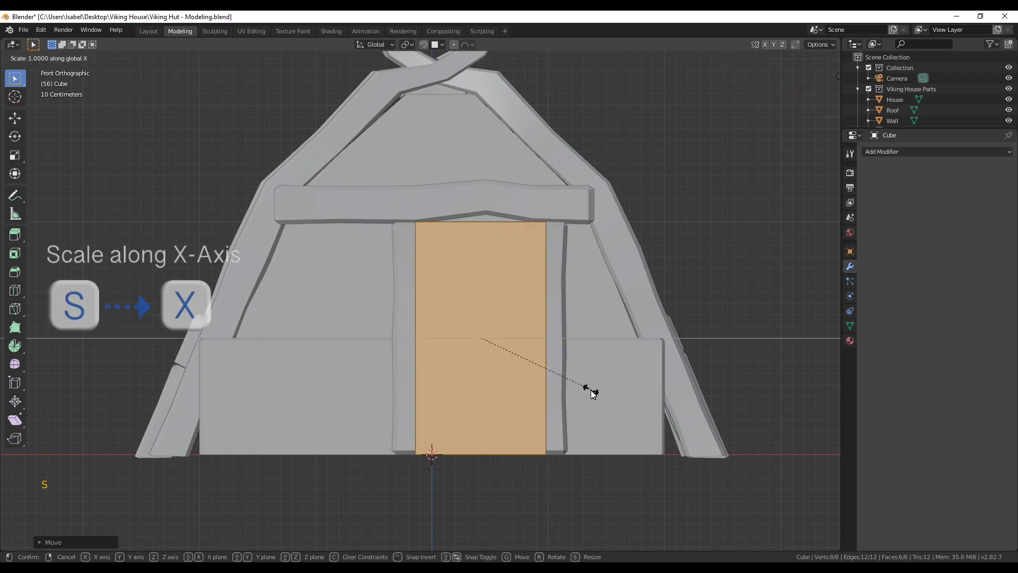
click(564, 389)
Thin the door slab along the Y axis to about 0.73 of its thickness.
middle_drag(564, 389, 518, 367)
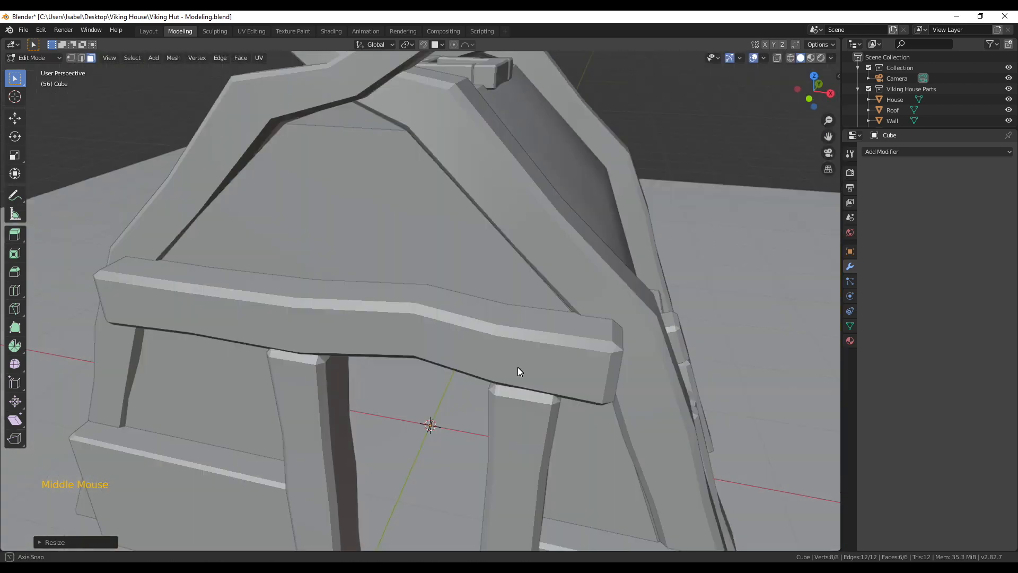
scroll(518, 367, down, 5)
key(s)
key(y)
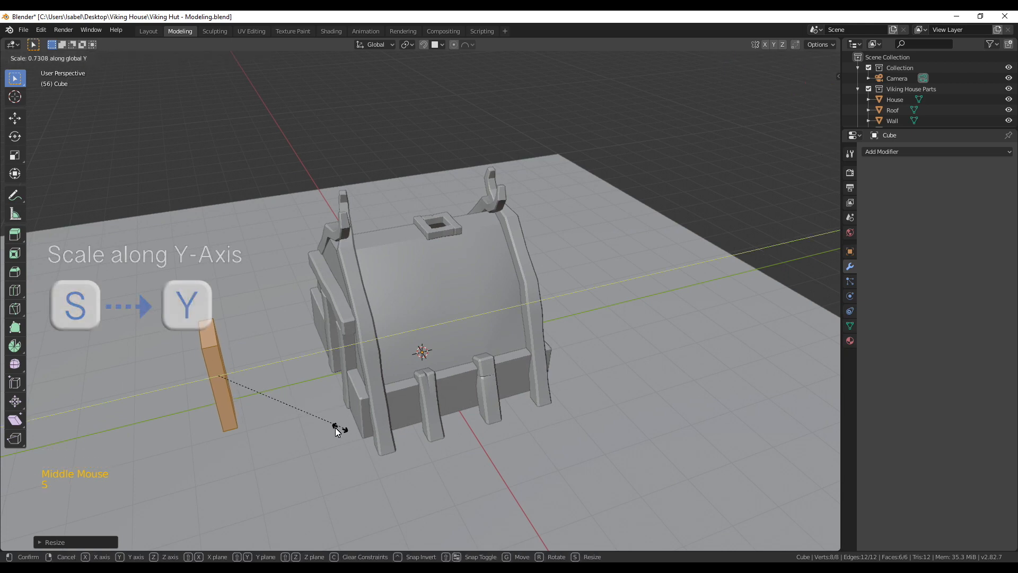
click(336, 426)
Add two evenly spaced vertical loop cuts to divide the door into three boards.
middle_drag(337, 425, 408, 385)
scroll(414, 417, up, 3)
key(ctrl+r)
scroll(440, 458, up, 1)
click(441, 458)
click(441, 457)
Raise the top face of the door's middle board slightly along the Z axis.
key(KP_1)
scroll(440, 458, up, 3)
shift+middle_drag(493, 233, 380, 465)
scroll(379, 466, down, 4)
key(3)
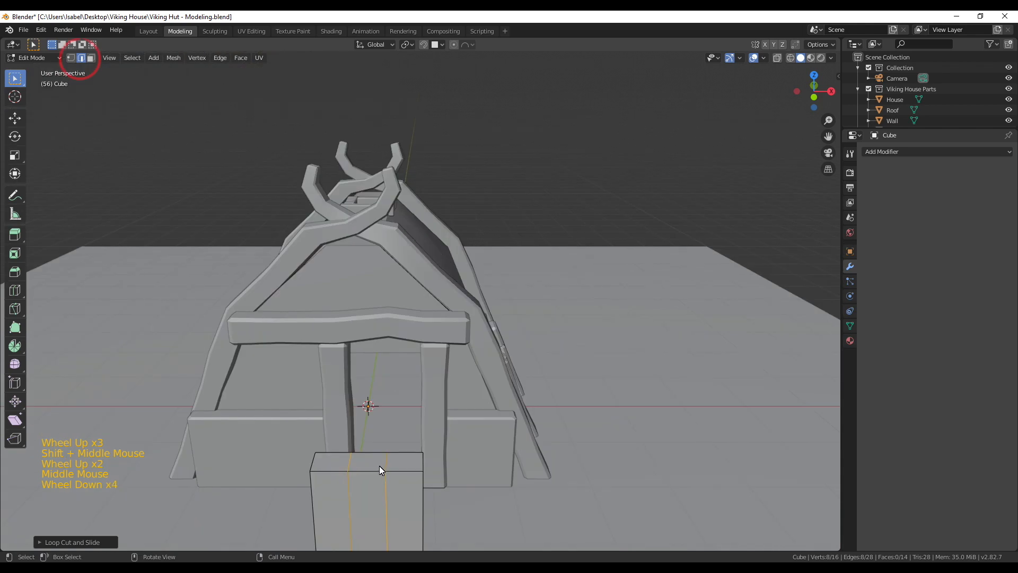
click(377, 470)
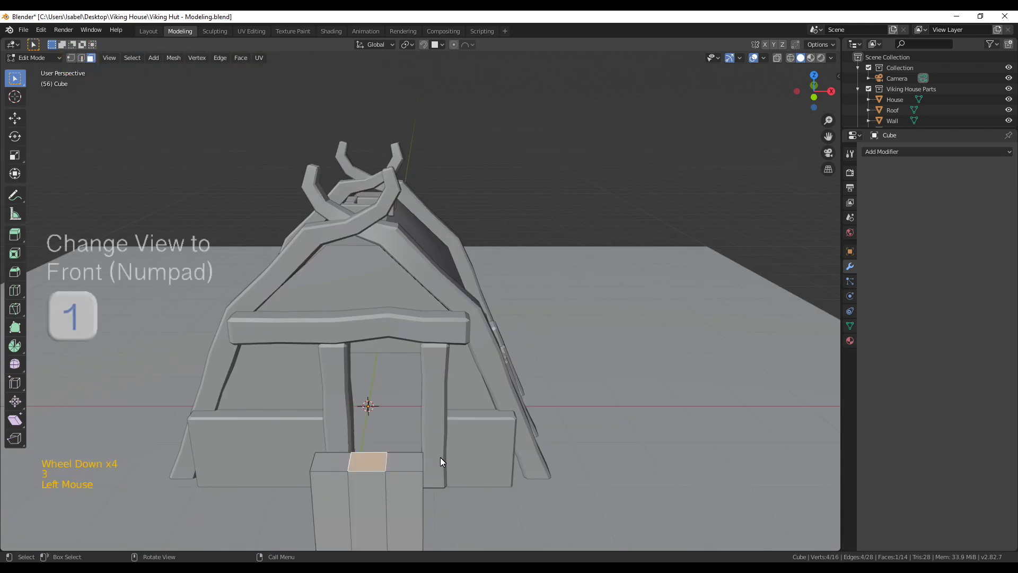
key(KP_1)
scroll(439, 359, up, 1)
scroll(439, 359, up, 1)
key(g)
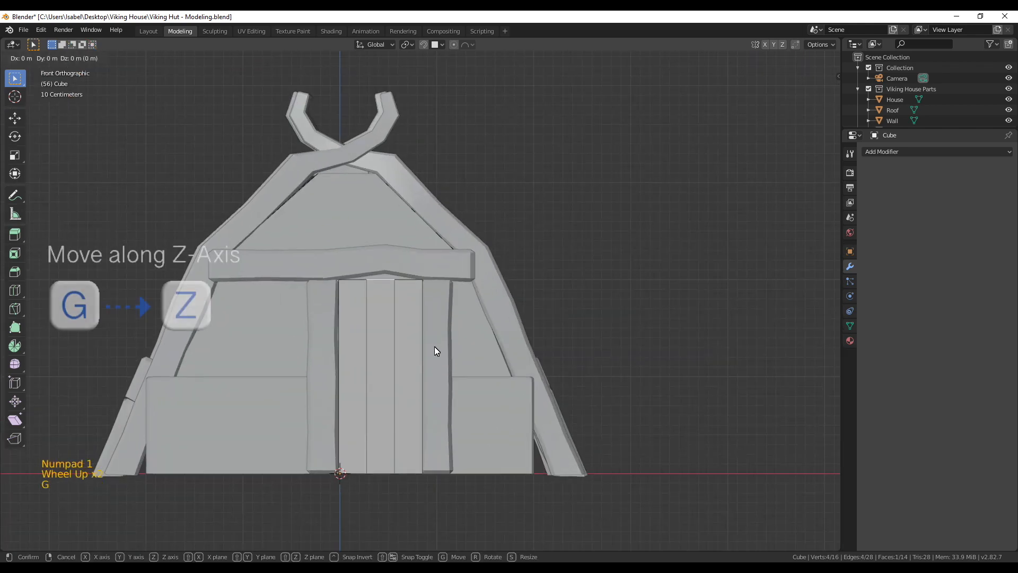
key(z)
click(435, 343)
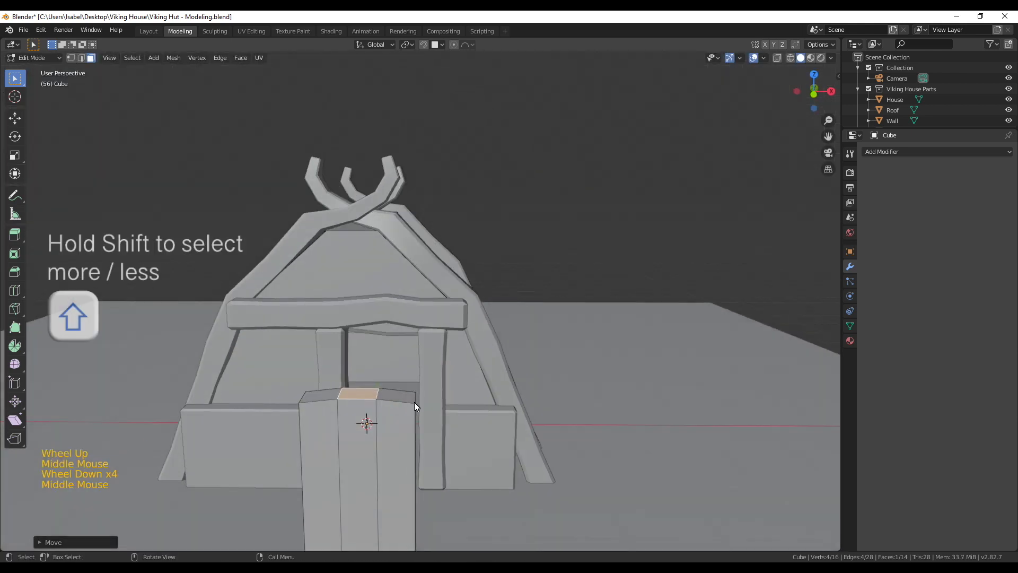
Lower the two outer top edges of the door along the Z axis to arch its top.
key(2)
click(423, 433)
middle_drag(423, 434, 434, 441)
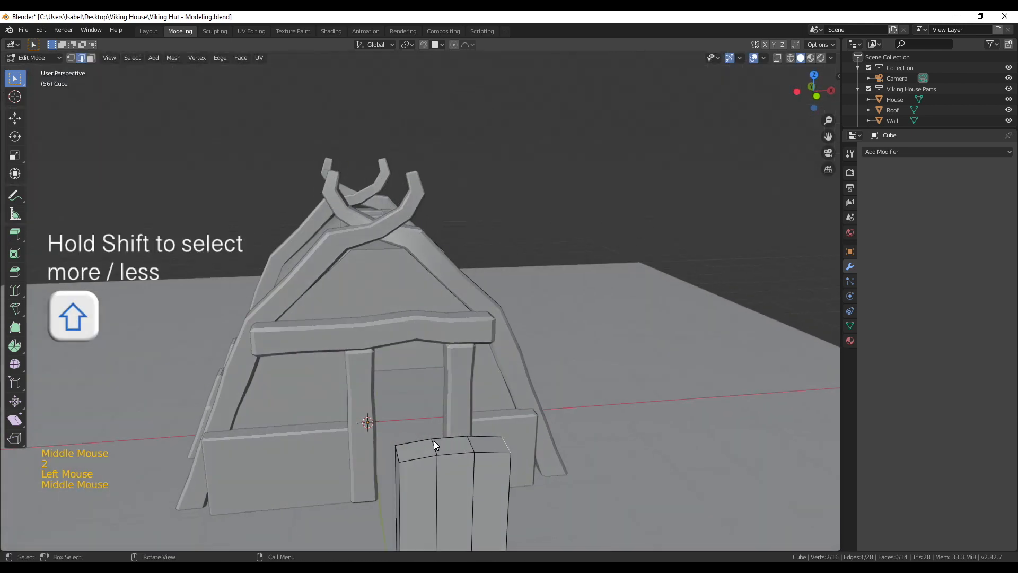
shift+click(400, 455)
key(g)
click(402, 454)
key(KP_1)
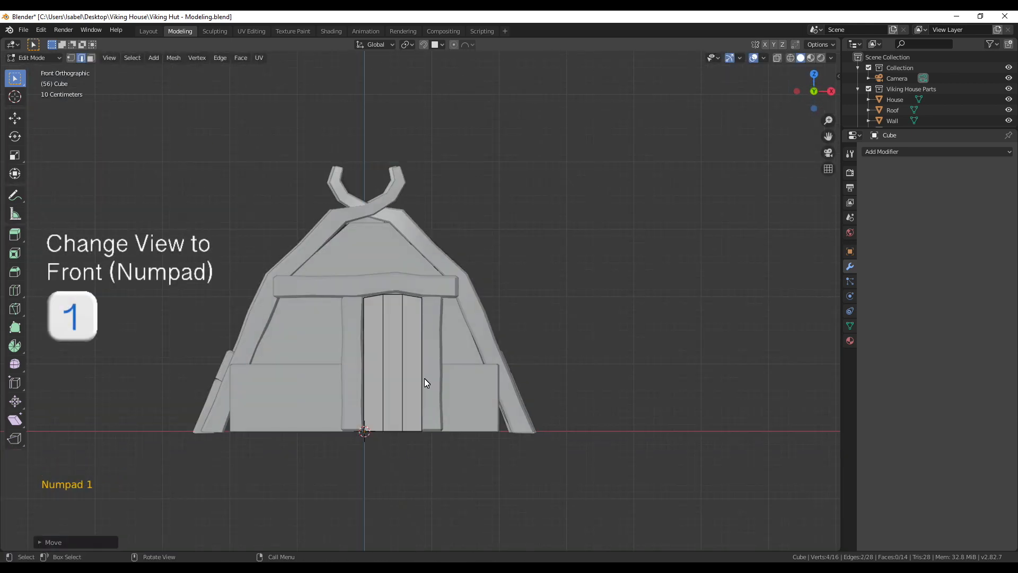
scroll(424, 378, up, 1)
key(g)
key(z)
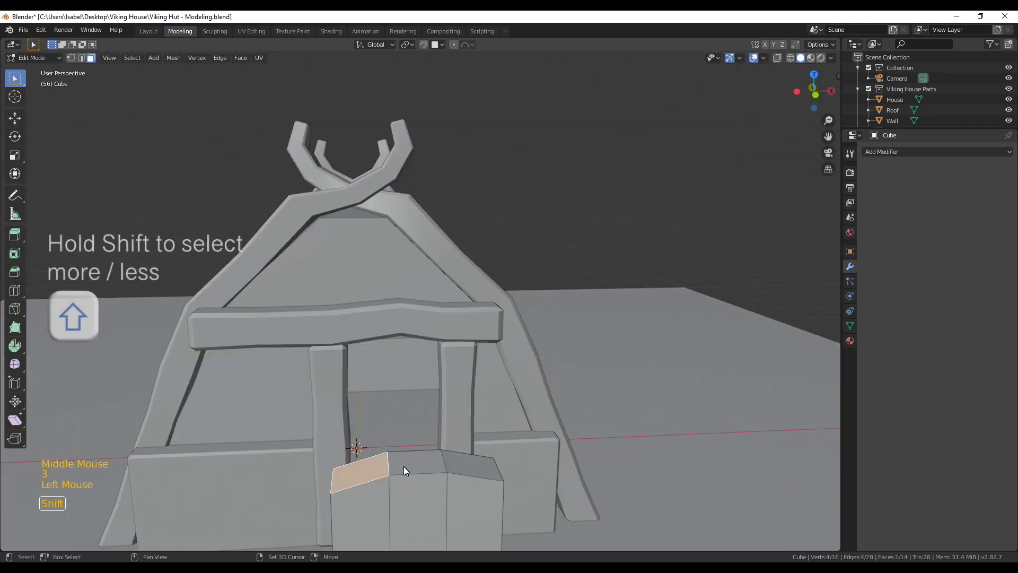
Lower the door's three top faces together along the Z axis to leave a gap beneath the crossbeam.
shift+click(419, 463)
shift+click(480, 465)
key(KP_1)
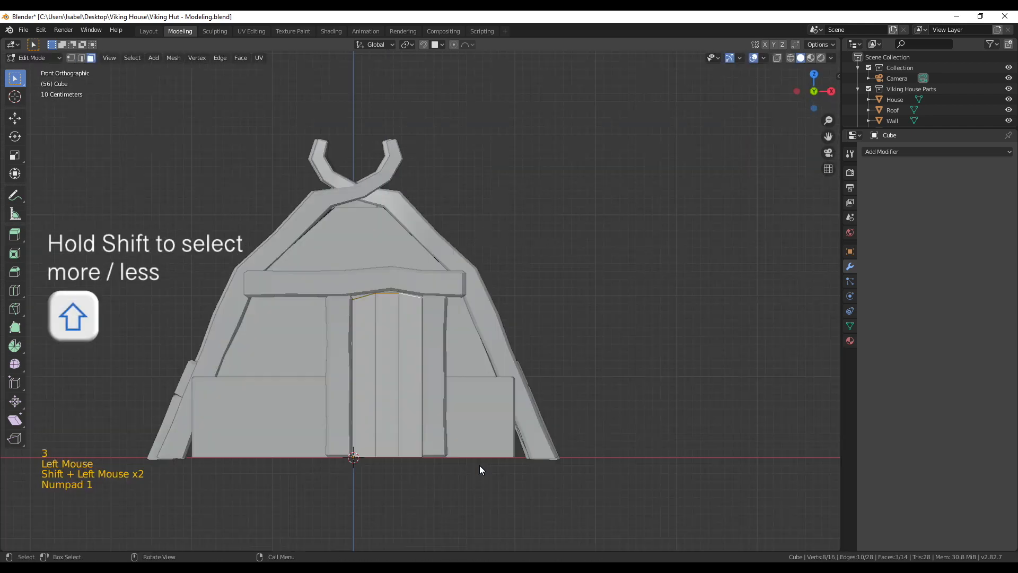
key(g)
key(z)
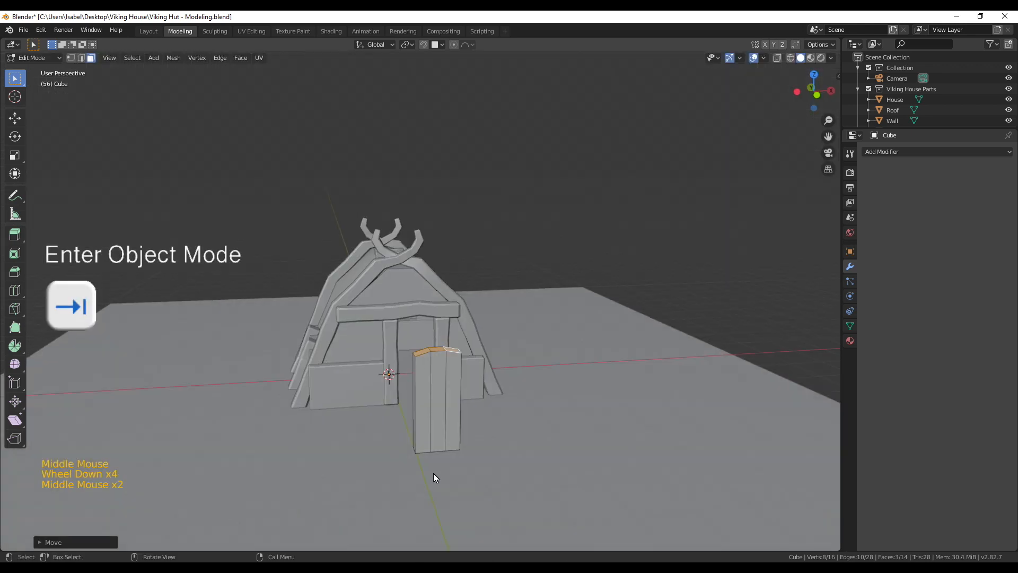
Return the door to Object Mode and hide the ground plane.
scroll(362, 475, down, 3)
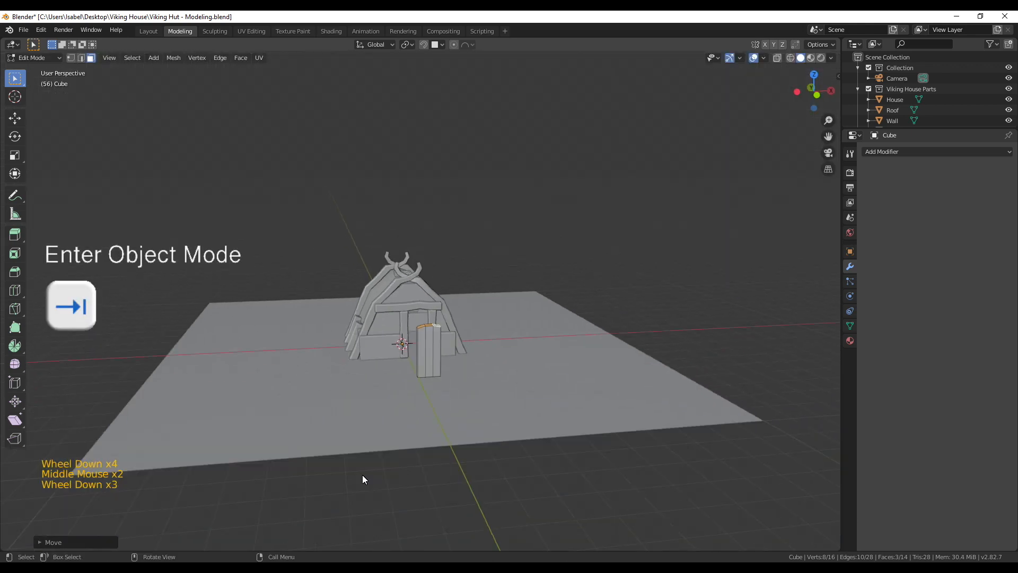
key(Tab)
click(375, 410)
key(h)
Edit the door again and raise its three bottom faces slightly along the Z axis to clear the ground.
scroll(396, 394, up, 2)
middle_drag(404, 408, 424, 357)
scroll(427, 230, up, 2)
click(427, 229)
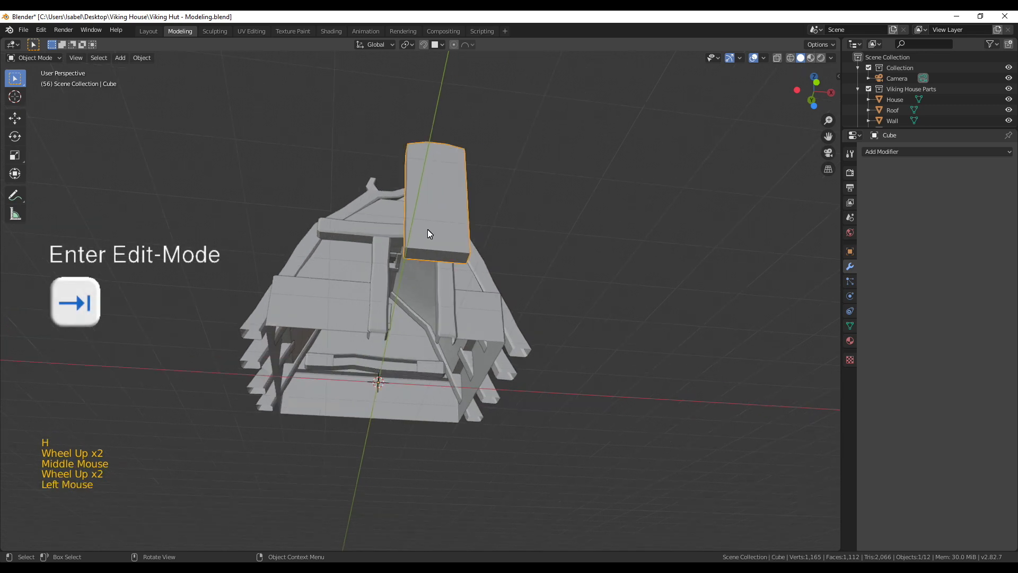
key(Tab)
scroll(428, 237, up, 2)
click(417, 208)
shift+click(462, 214)
shift+click(484, 219)
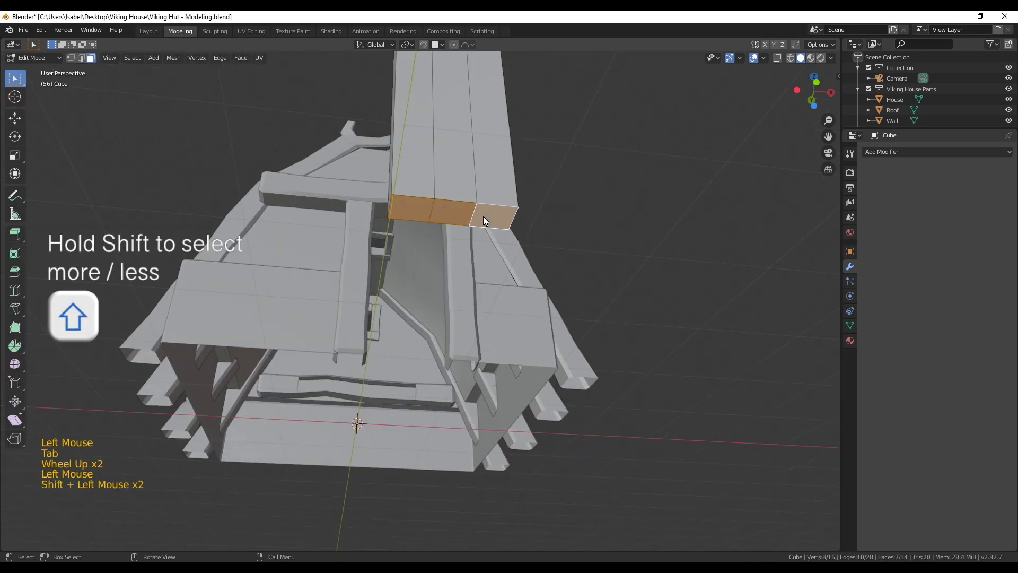
key(KP_1)
key(g)
key(z)
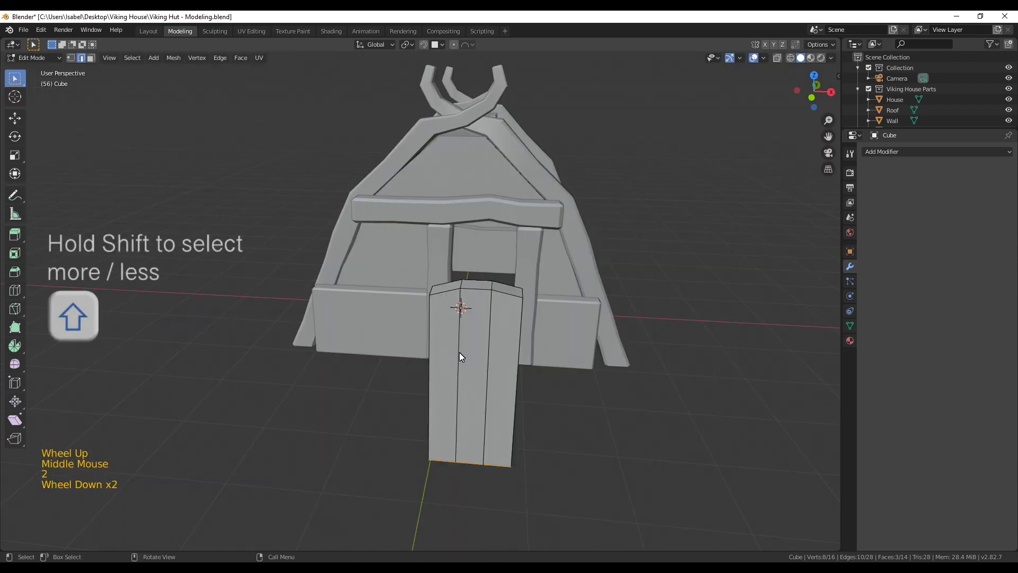
Bevel the two vertical edge loops between the door boards with a 0.0294 m offset and 2 segments.
alt+click(459, 352)
alt+shift+click(495, 348)
scroll(587, 471, up, 2)
middle_drag(586, 480, 518, 454)
key(ctrl+b)
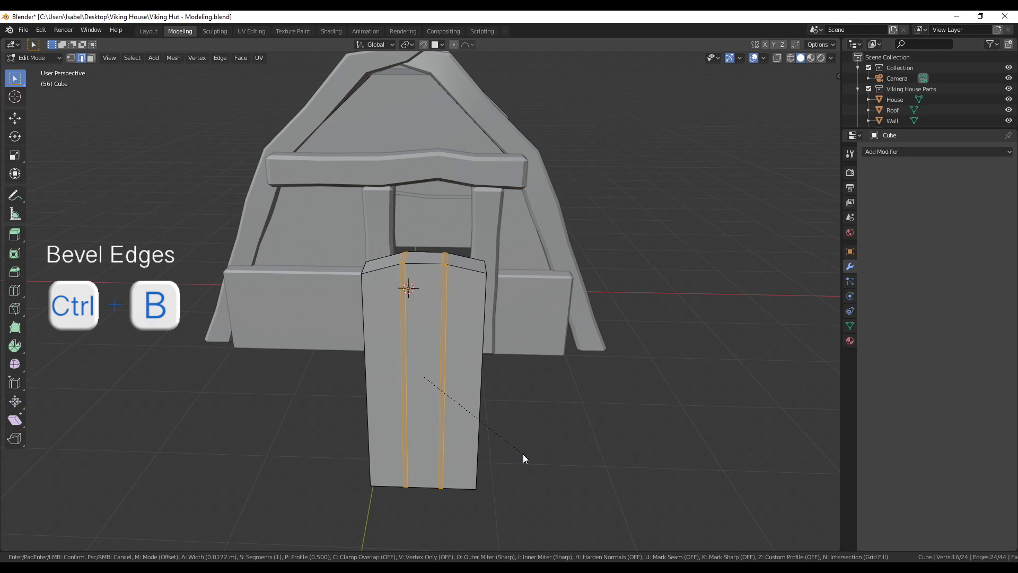
click(525, 454)
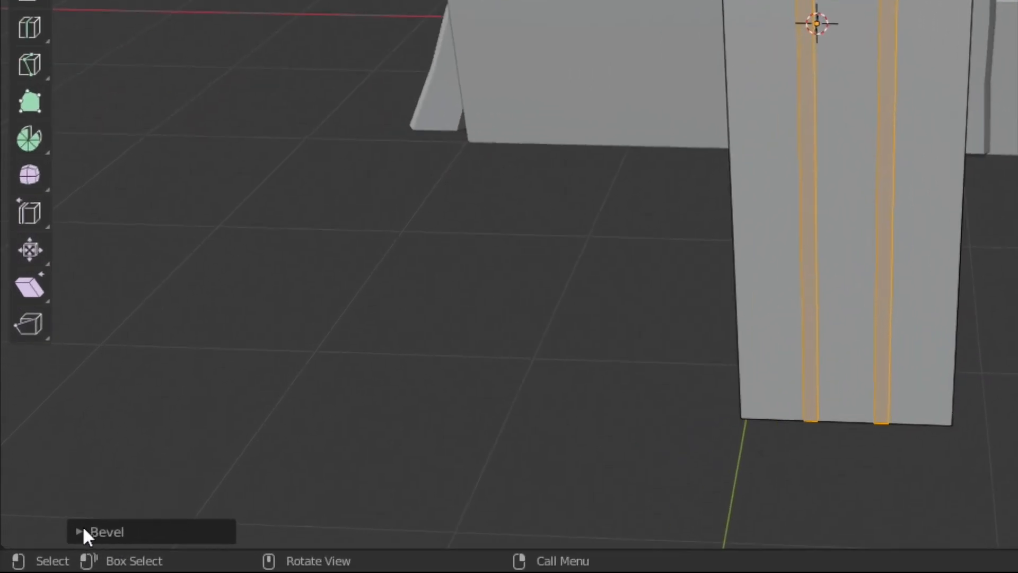
click(85, 533)
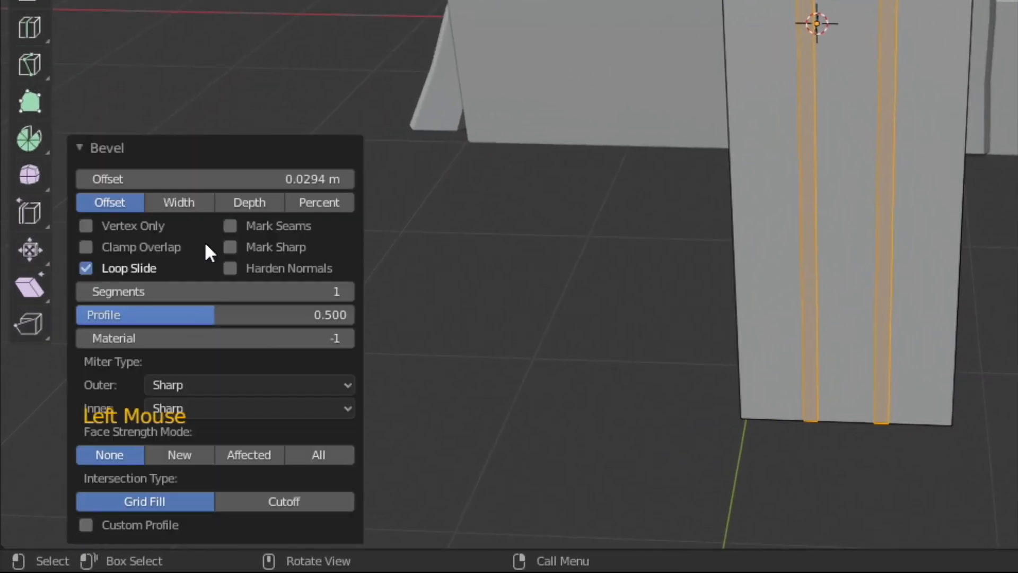
click(342, 292)
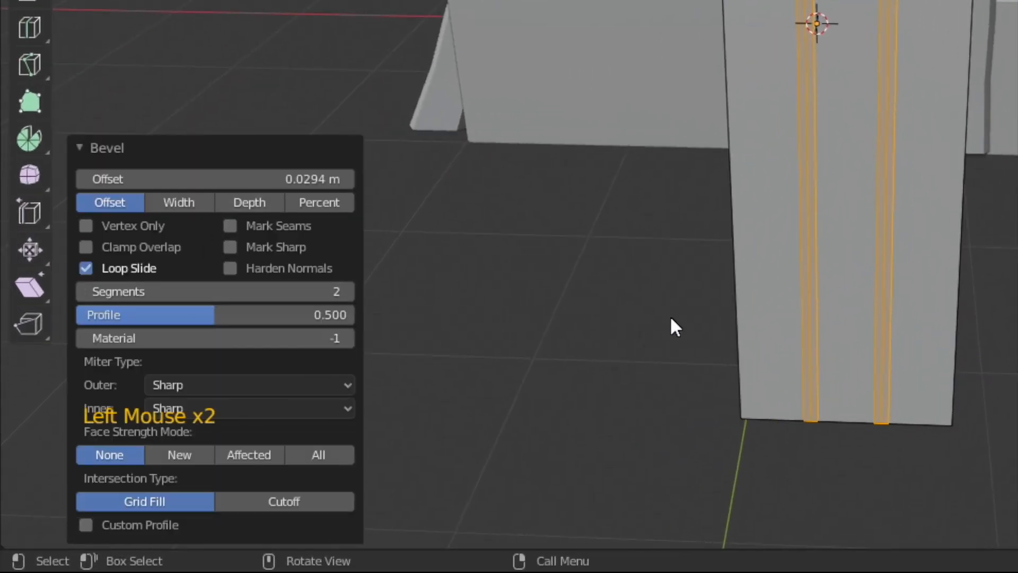
Scale the centre loops of both beveled strips inward to about 0.96 to carve grooves between the boards.
scroll(764, 261, up, 2)
scroll(510, 364, up, 1)
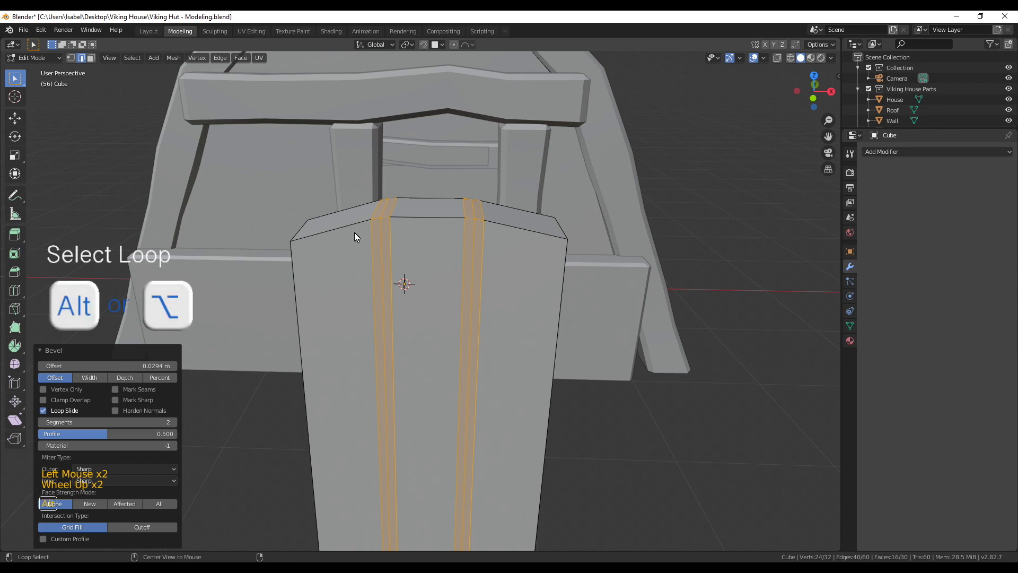
alt+click(509, 136)
alt+shift+click(473, 245)
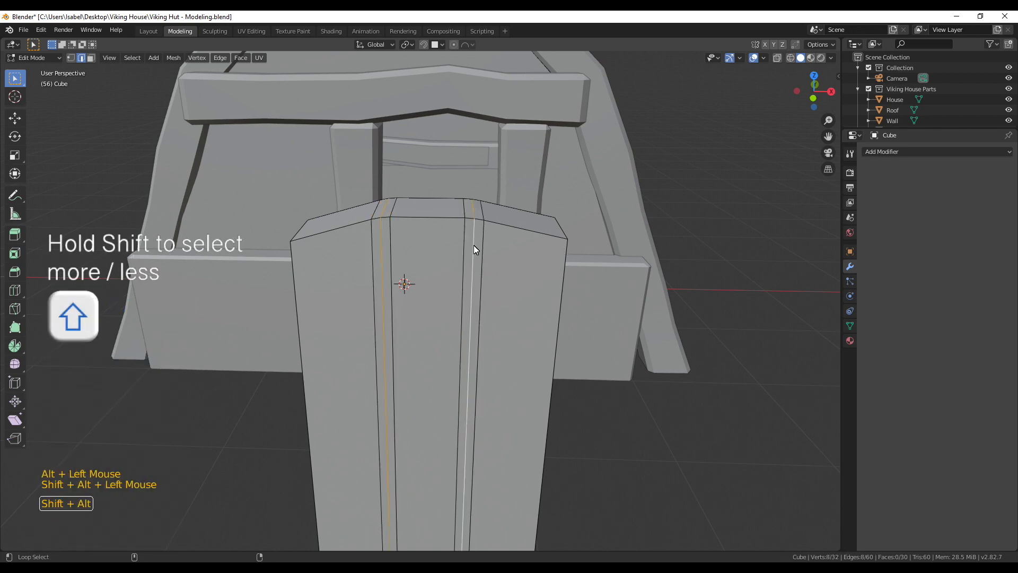
scroll(521, 312, down, 1)
key(s)
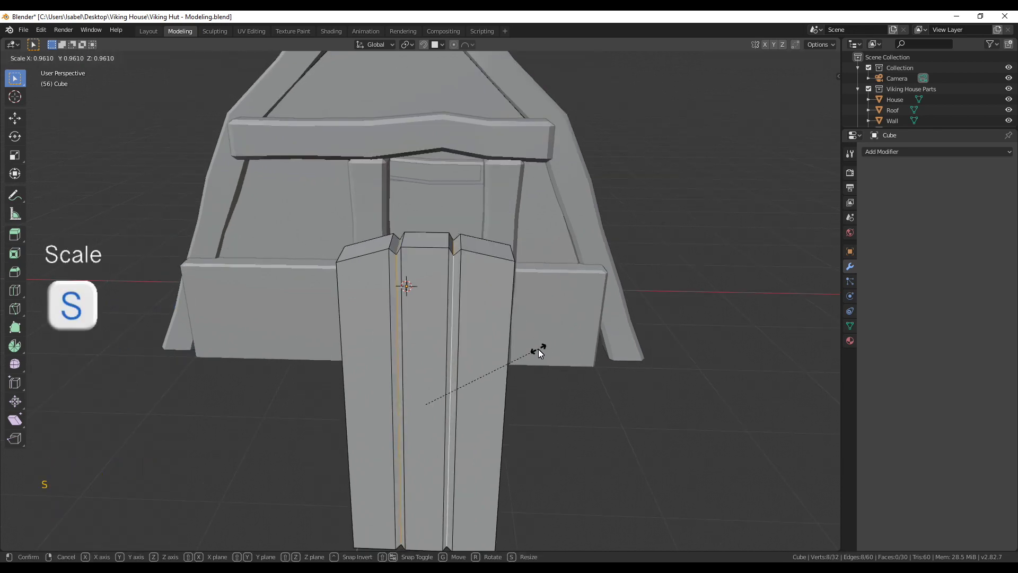
click(539, 350)
Add two evenly spaced horizontal loop cuts across the door without sliding them.
key(KP_1)
scroll(424, 340, up, 1)
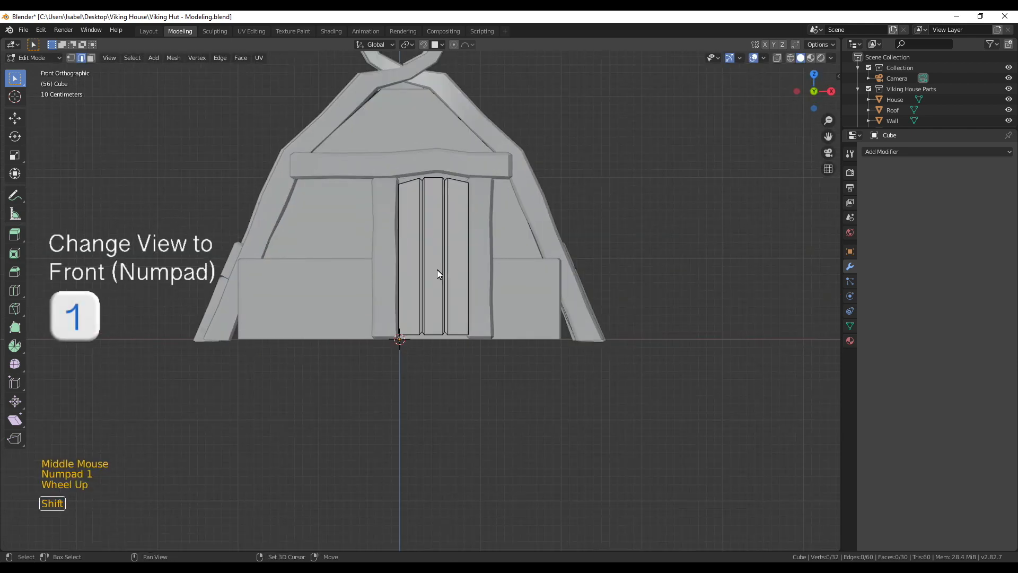
shift+middle_drag(436, 270, 401, 322)
scroll(400, 322, up, 2)
key(ctrl+r)
scroll(379, 293, up, 1)
click(378, 293)
right_click(377, 294)
Slide the lower horizontal loop down by a factor of 0.149 and scale it to about 0.935.
alt+click(388, 356)
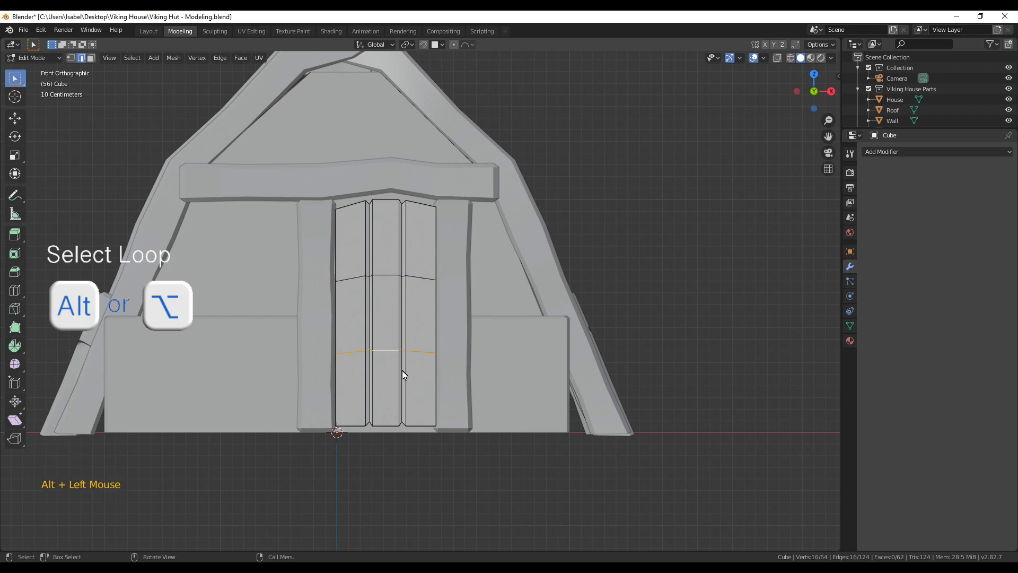
key(g)
key(g)
click(411, 392)
key(s)
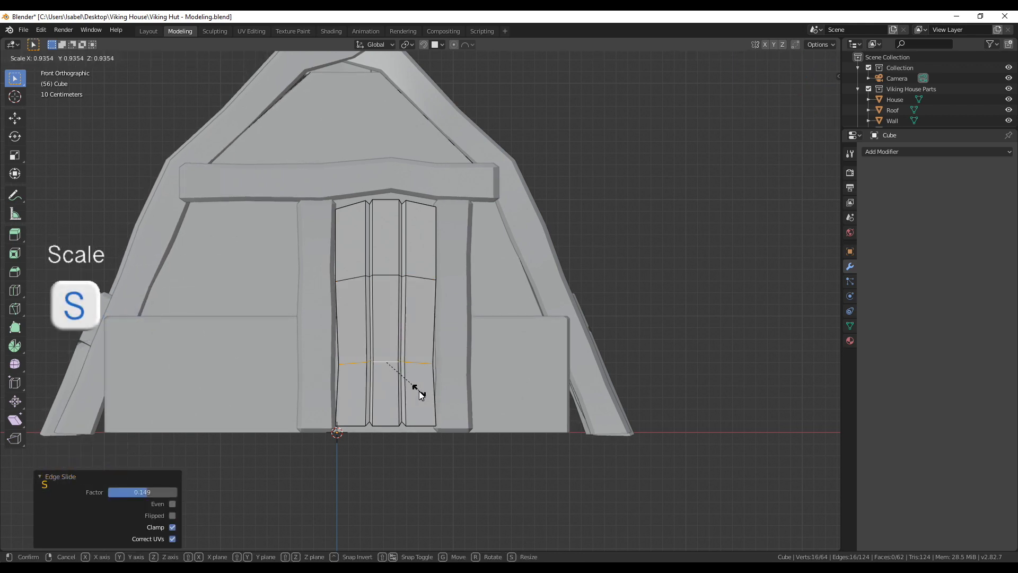
click(420, 391)
Slide the door's upper horizontal edge loop down by a factor of 0.217 and scale it to 0.981.
alt+click(378, 277)
key(g)
key(g)
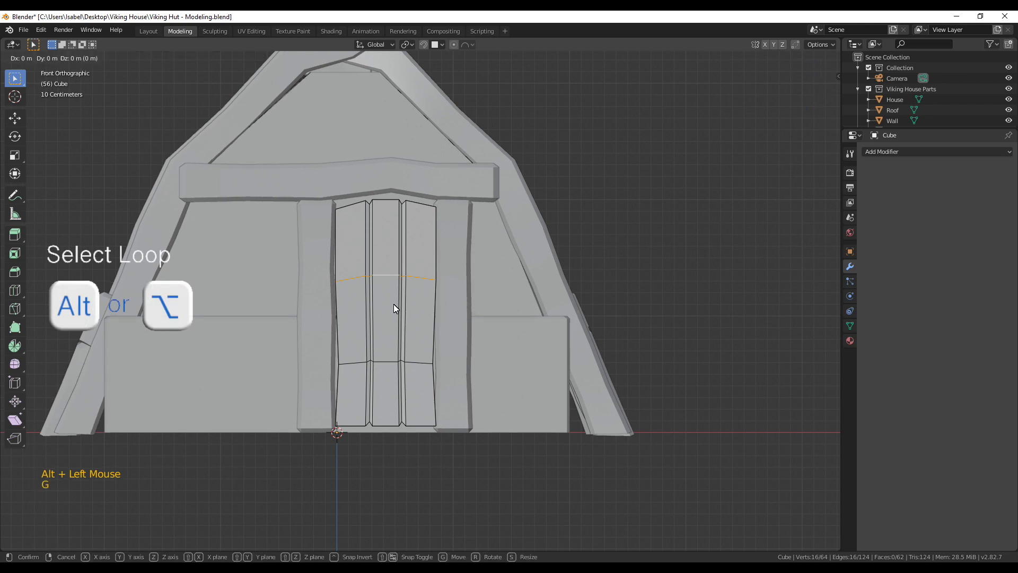
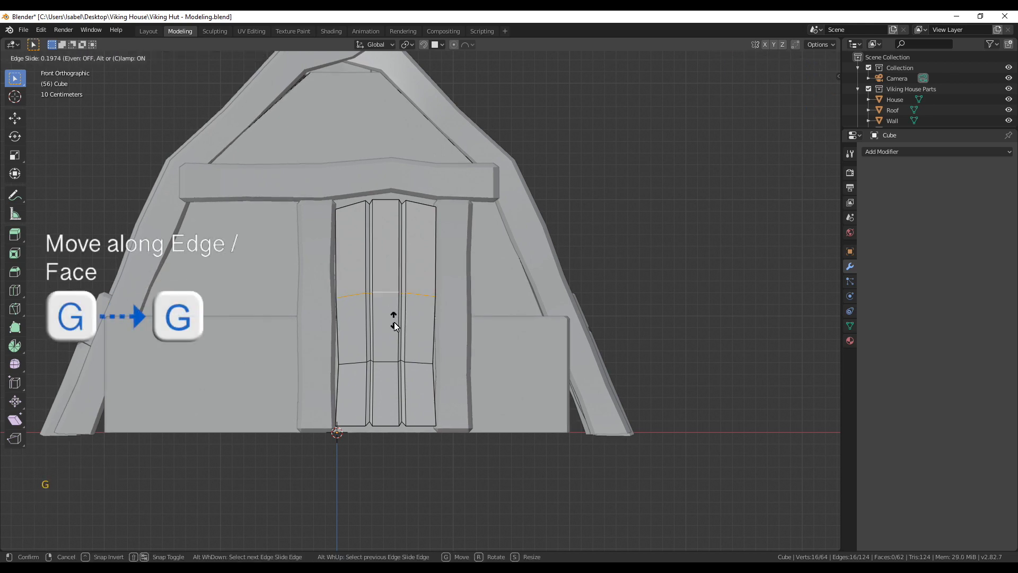
click(393, 322)
key(s)
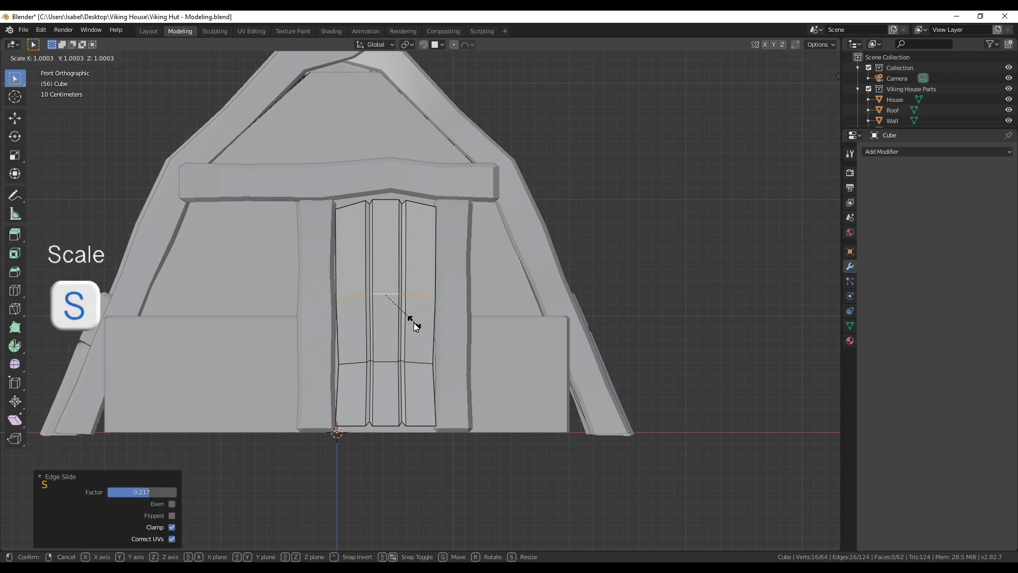
click(413, 323)
Slide the door's upper horizontal loop back up by a factor of 0.348 and scale it slightly wider.
key(g)
key(g)
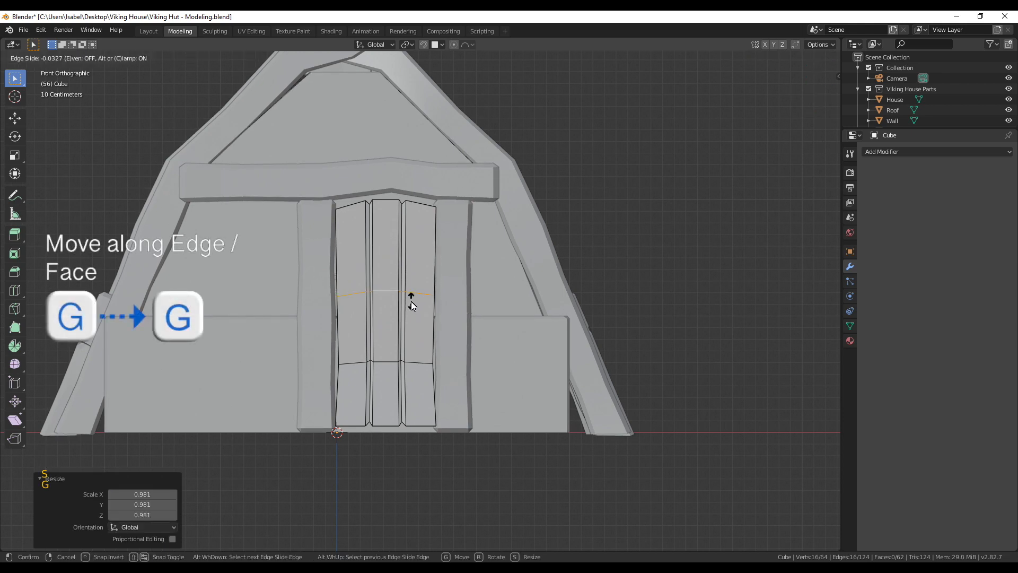
click(409, 280)
key(s)
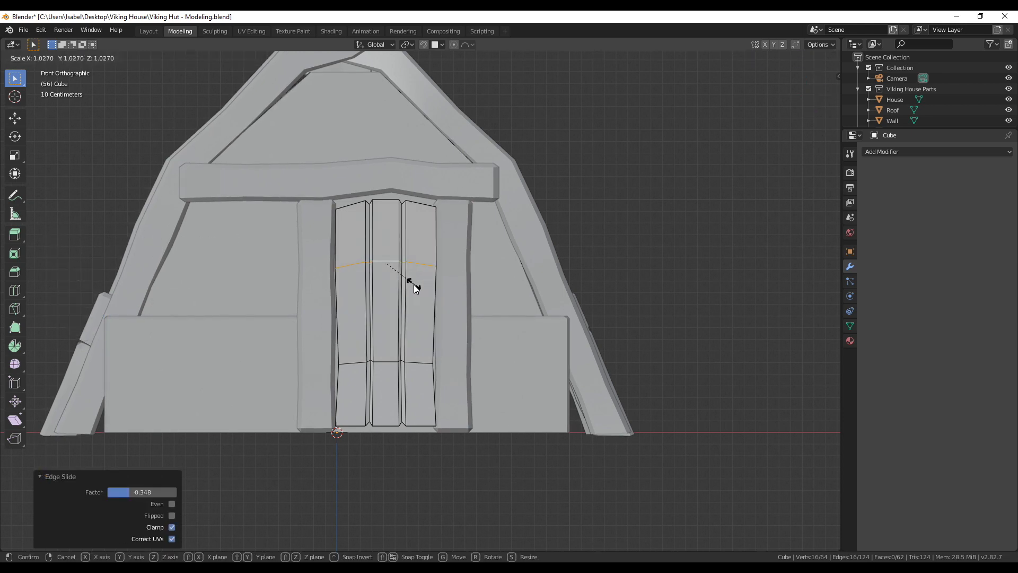
click(409, 286)
Scale the whole door mesh to 0.976 along the X axis.
key(a)
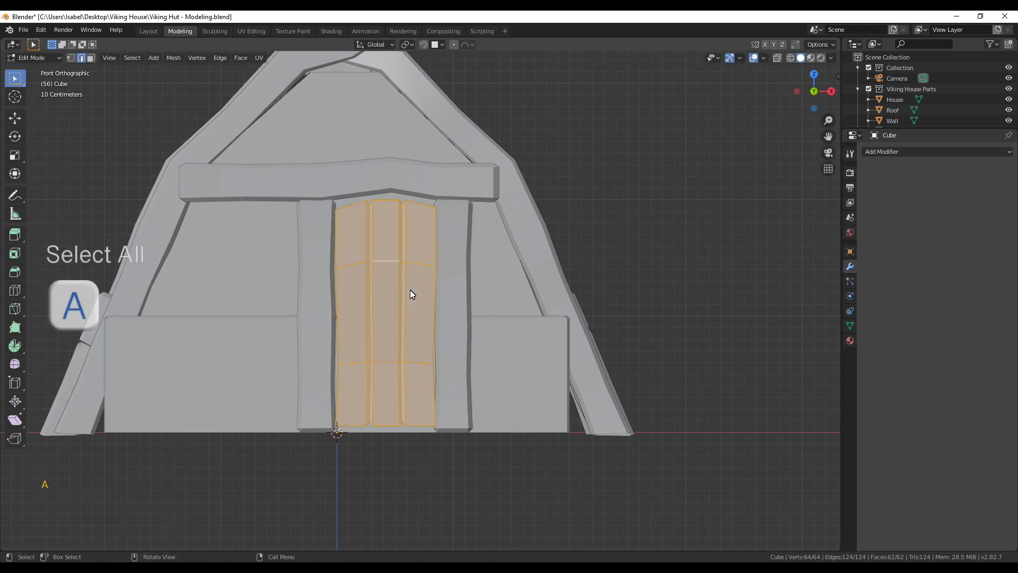
key(s)
key(x)
click(430, 330)
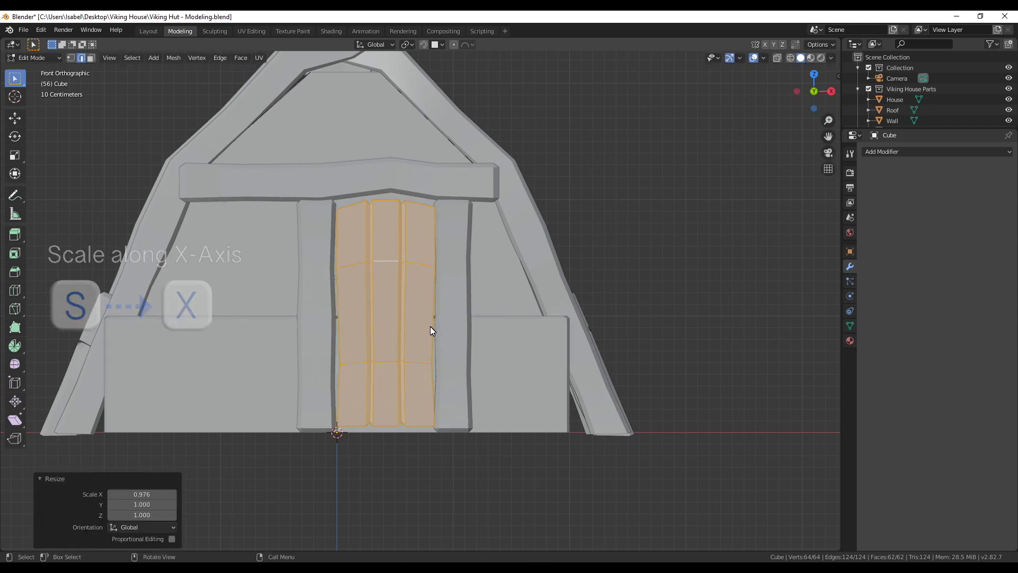
Move the door 2.29 m along the Y axis, up against the front of the hut.
key(KP_7)
scroll(389, 438, down, 4)
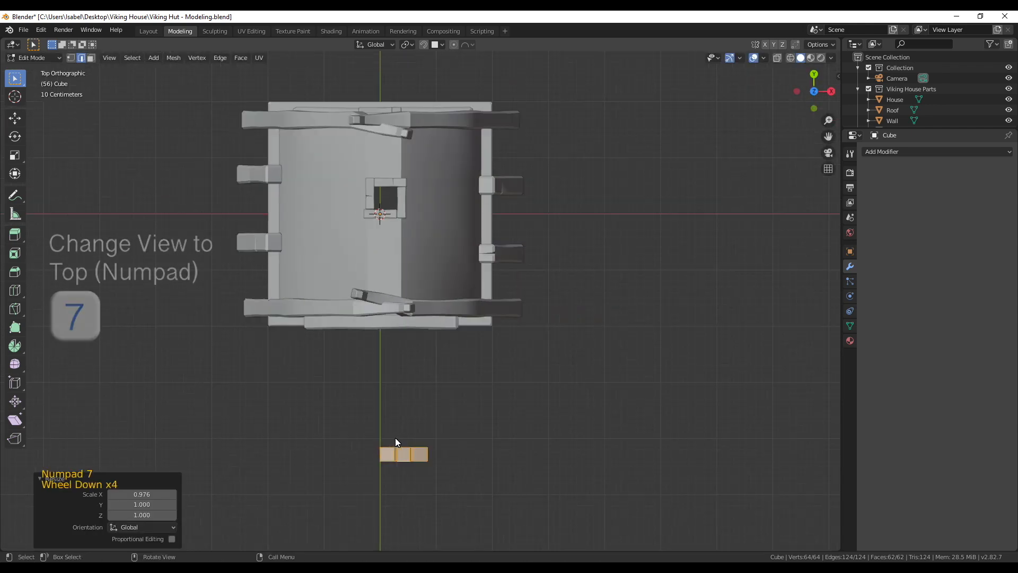
key(g)
key(y)
click(414, 310)
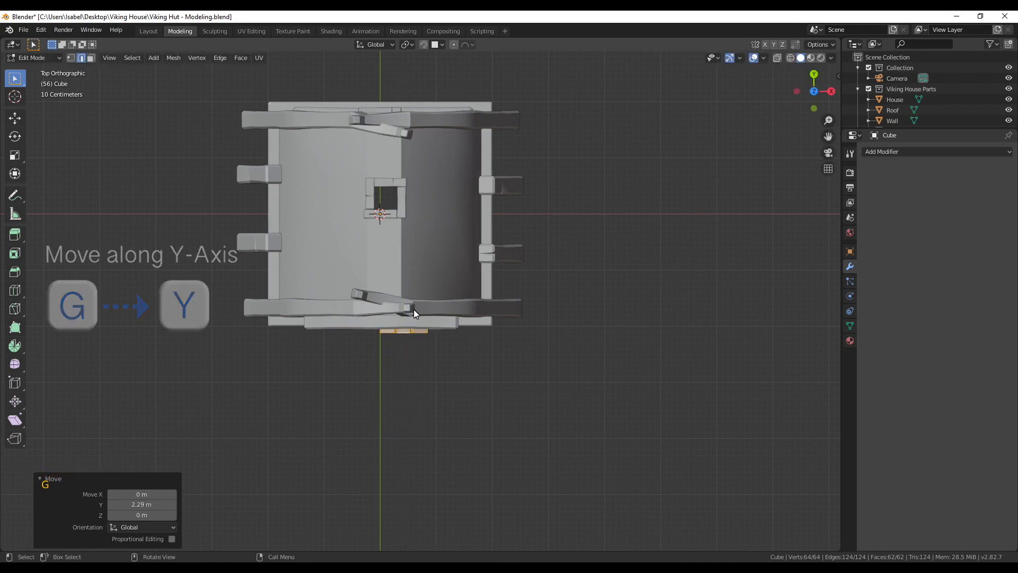
Centre the door between the two front posts and scale it to 0.967 along X.
key(KP_1)
scroll(407, 286, up, 3)
shift+middle_drag(406, 279, 419, 297)
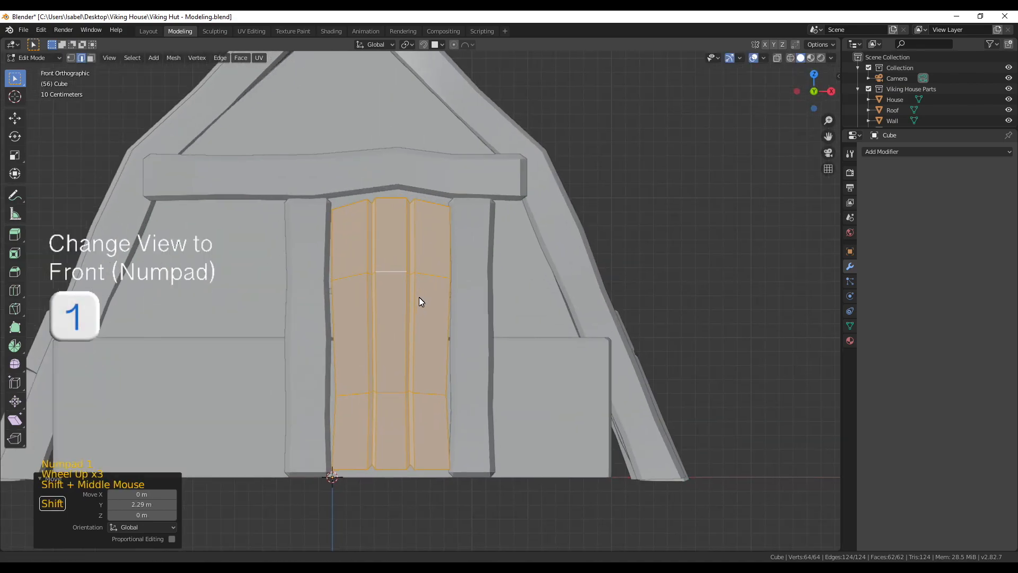
key(g)
click(451, 295)
middle_drag(451, 295, 389, 367)
key(s)
key(x)
click(459, 350)
Push the door back about 0.07 m along Y between the posts and deselect everything.
key(g)
key(y)
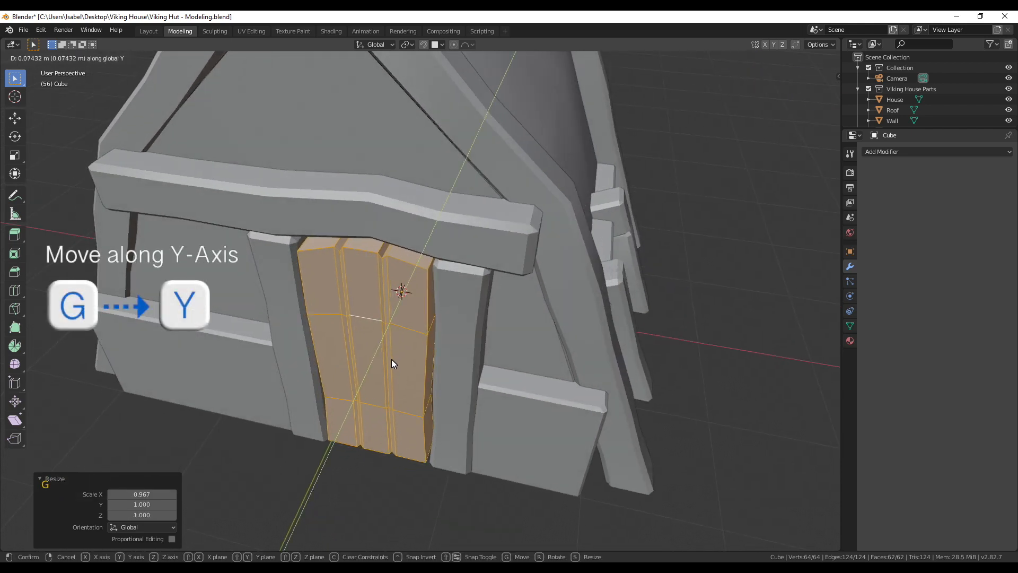
click(391, 359)
key(alt+a)
scroll(391, 367, down, 5)
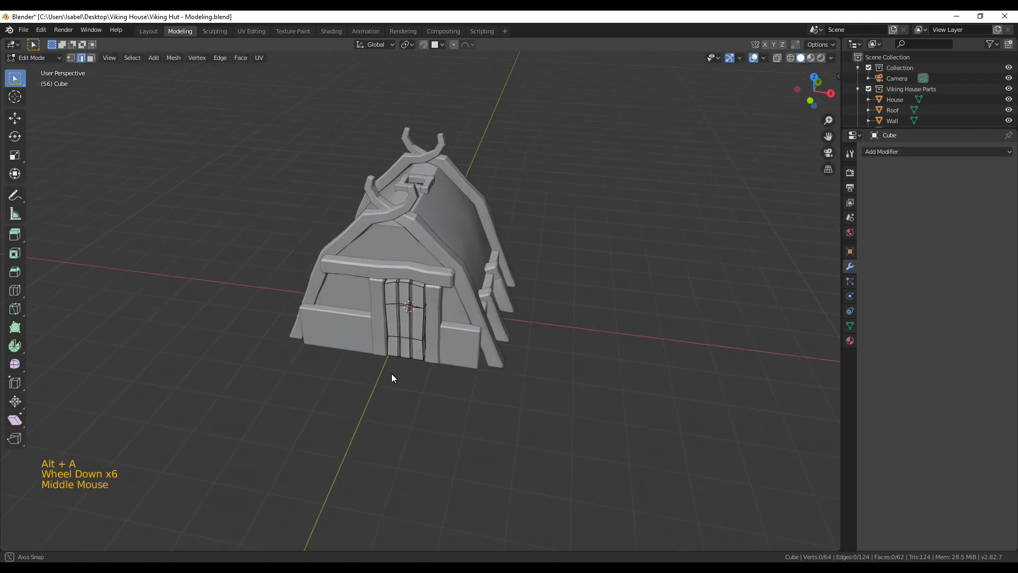
Add a cube to the door mesh, raise it 1 m along Z and move it -4.9 m along Y in front of the hut.
key(shift+a)
click(428, 378)
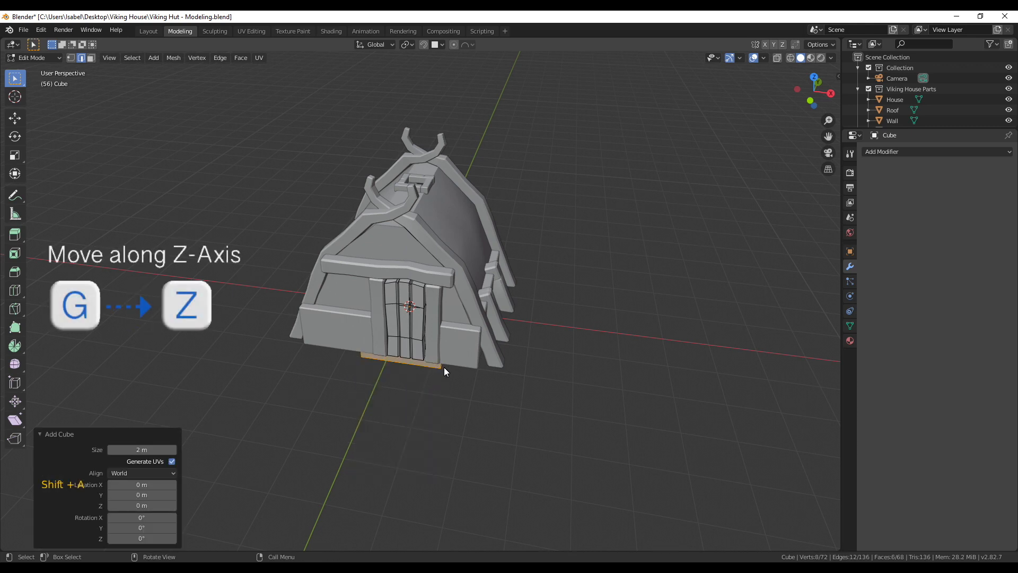
text(gz1)
key(Return)
key(g)
key(y)
click(374, 510)
middle_drag(375, 510, 524, 482)
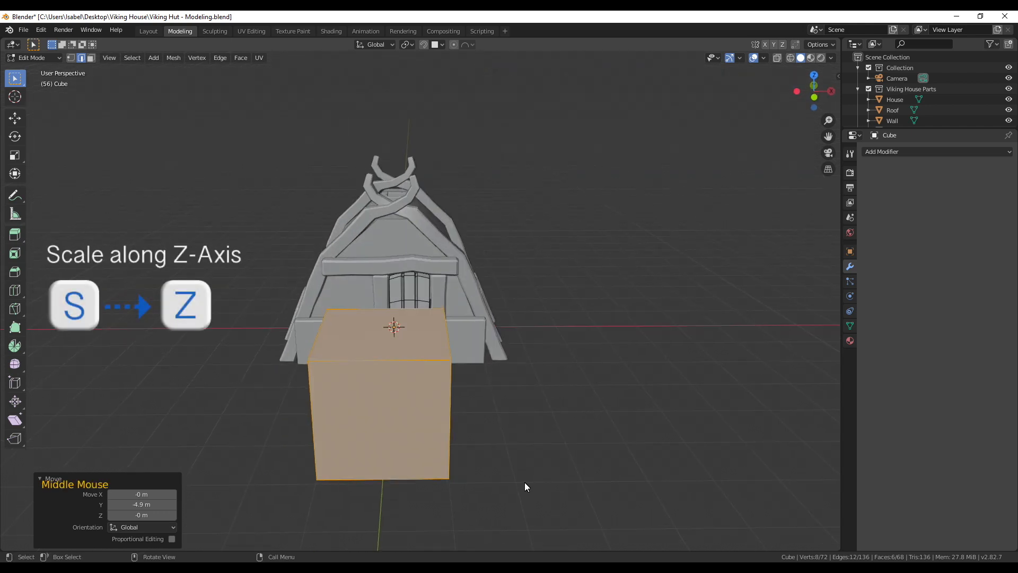
Shape the cube into a thin plank by scaling it to 0.231 along Z, 0.550 along X and 0.051 along Y.
key(s)
key(z)
click(413, 394)
key(KP_1)
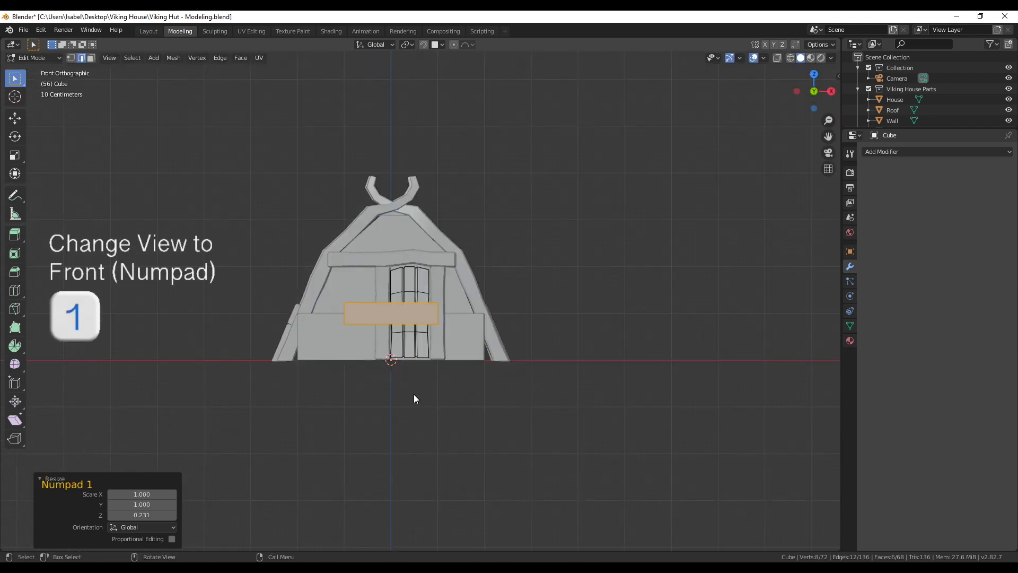
key(s)
key(x)
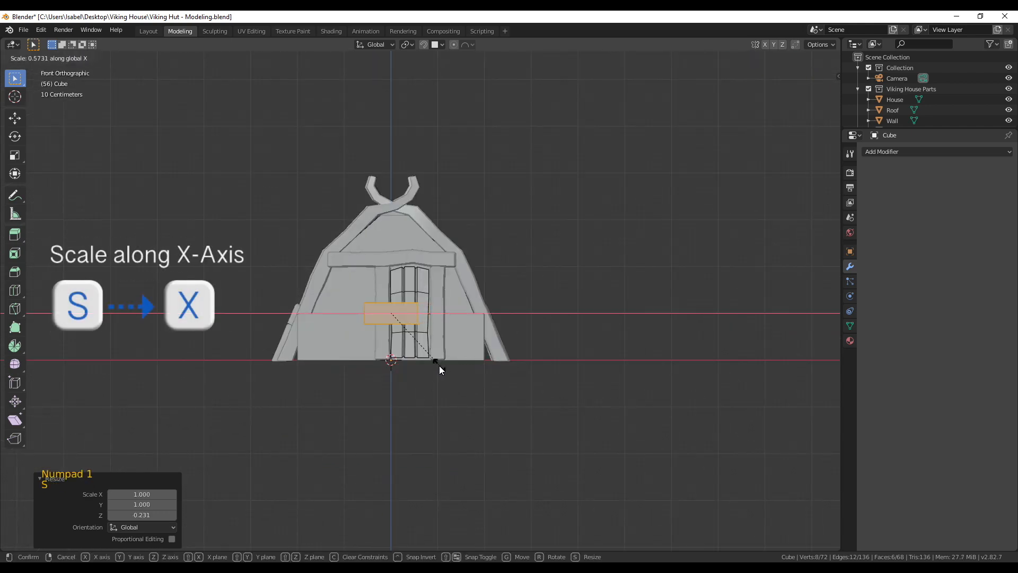
click(435, 365)
middle_drag(435, 365, 408, 423)
key(s)
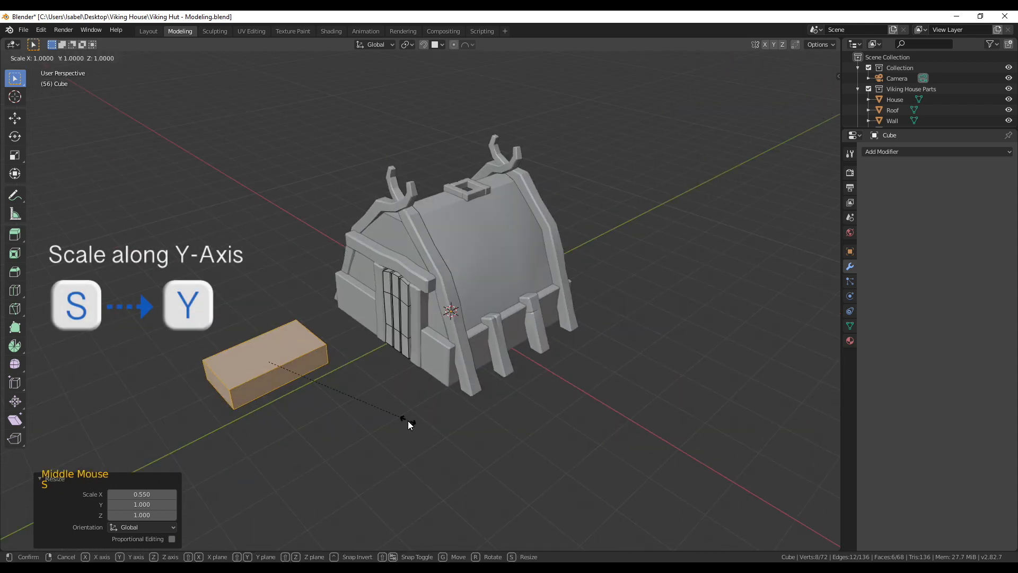
key(y)
click(268, 370)
middle_drag(269, 369, 354, 421)
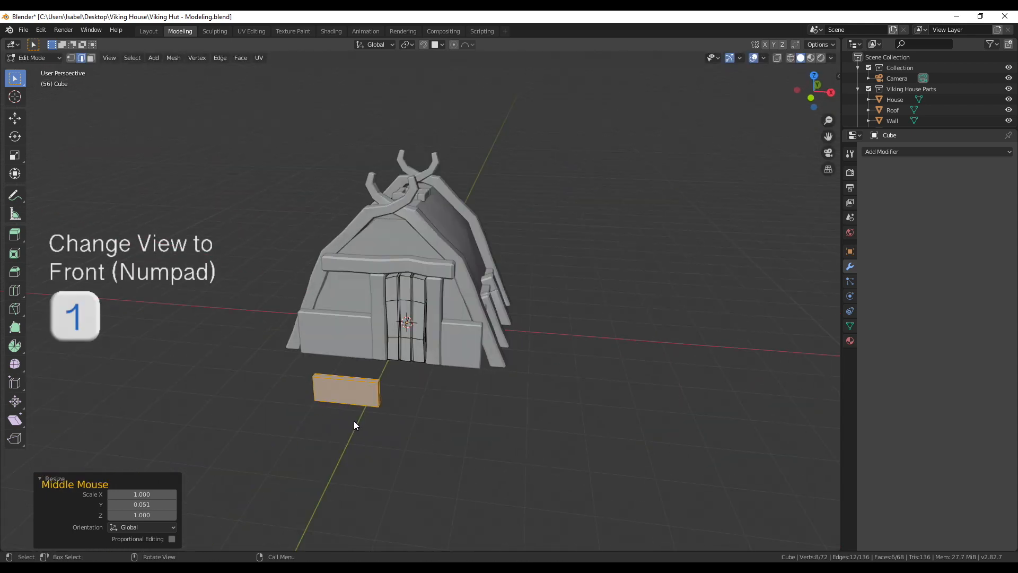
Reduce the plank further by scaling it to 0.870 along X and 0.785 along Z.
key(KP_1)
scroll(470, 296, up, 5)
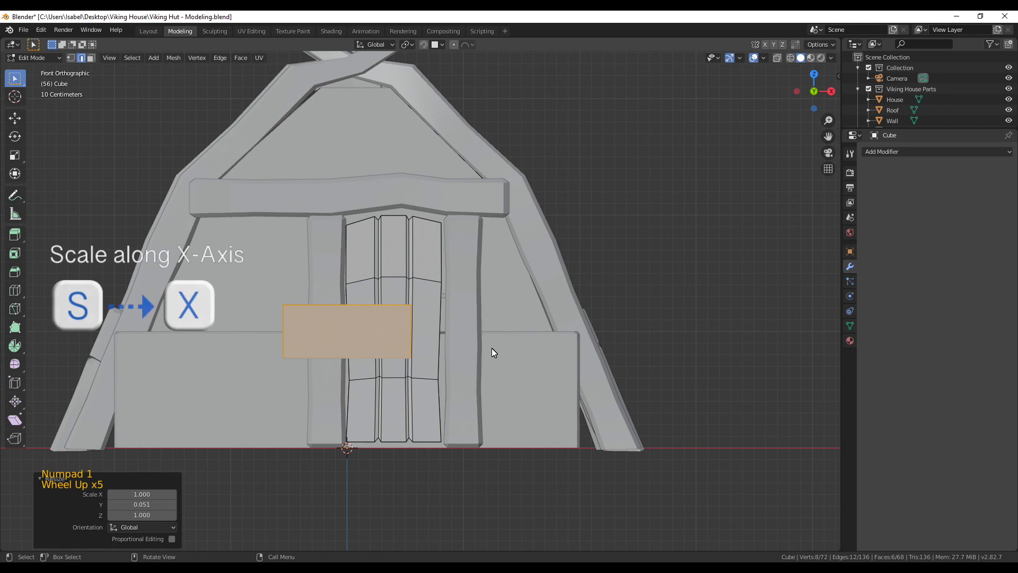
key(s)
key(x)
click(473, 343)
key(s)
key(z)
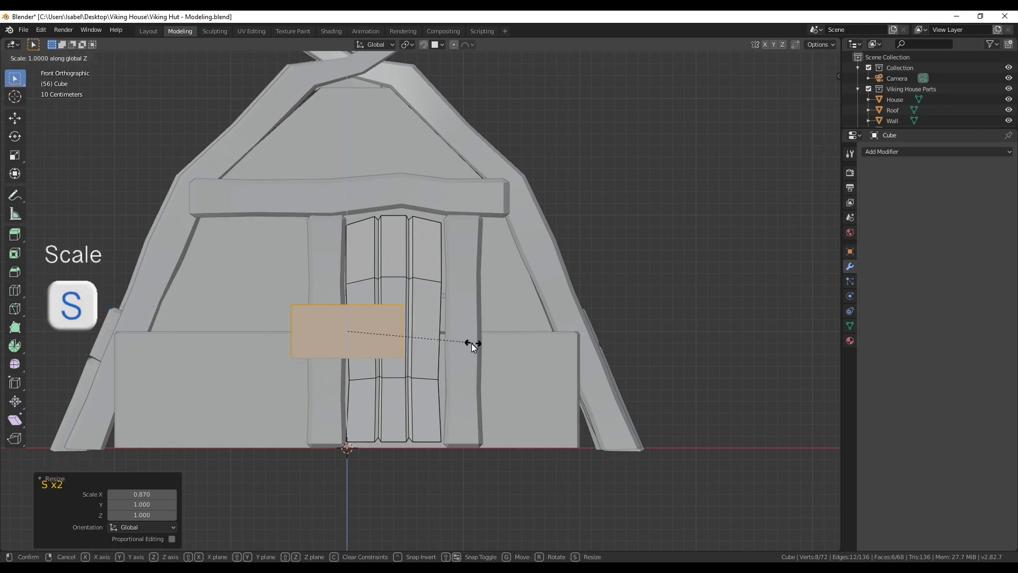
click(447, 340)
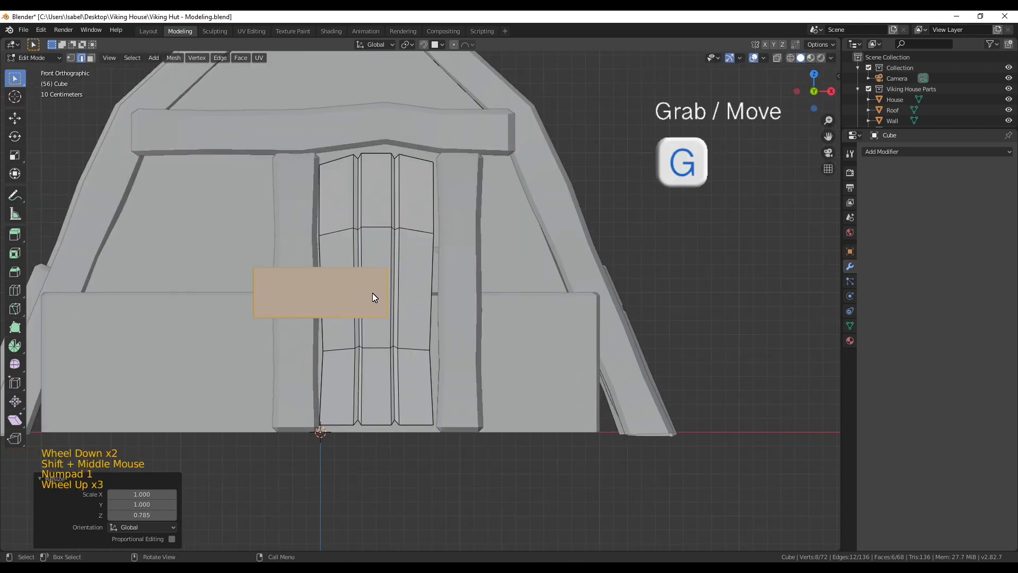
Position the plank across the upper part of the door in front view and scale it uniformly to 0.790.
key(g)
click(429, 239)
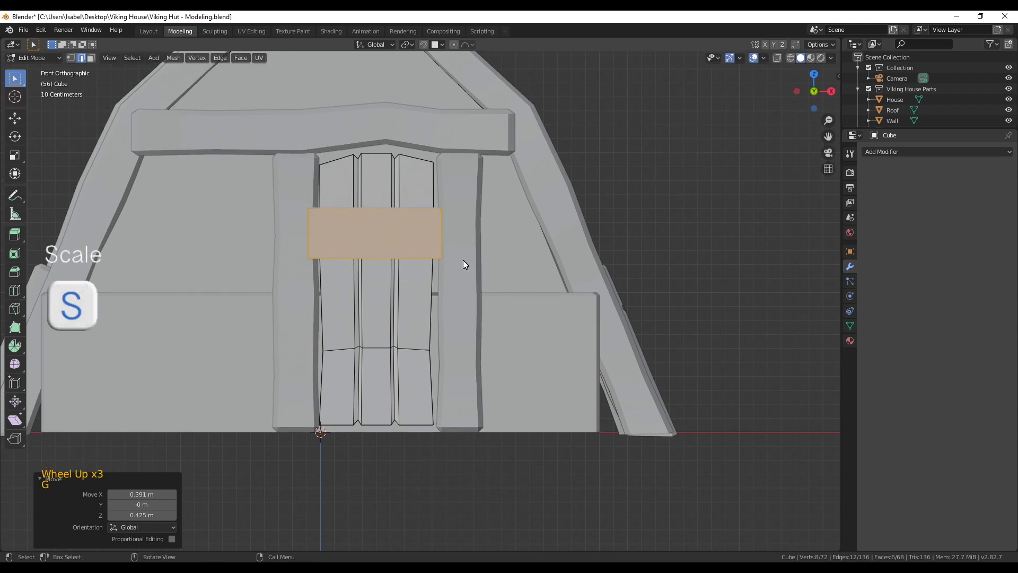
key(s)
click(465, 275)
key(g)
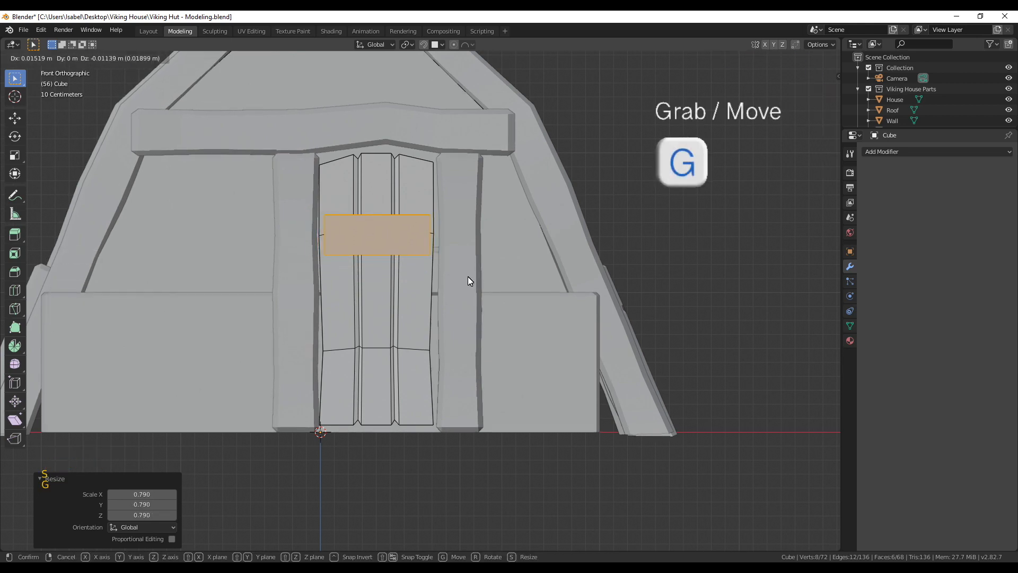
click(467, 279)
Duplicate the plank 0.813 m lower on the door, scale the copy to 0.969 overall and 0.927 along X.
key(shift+d)
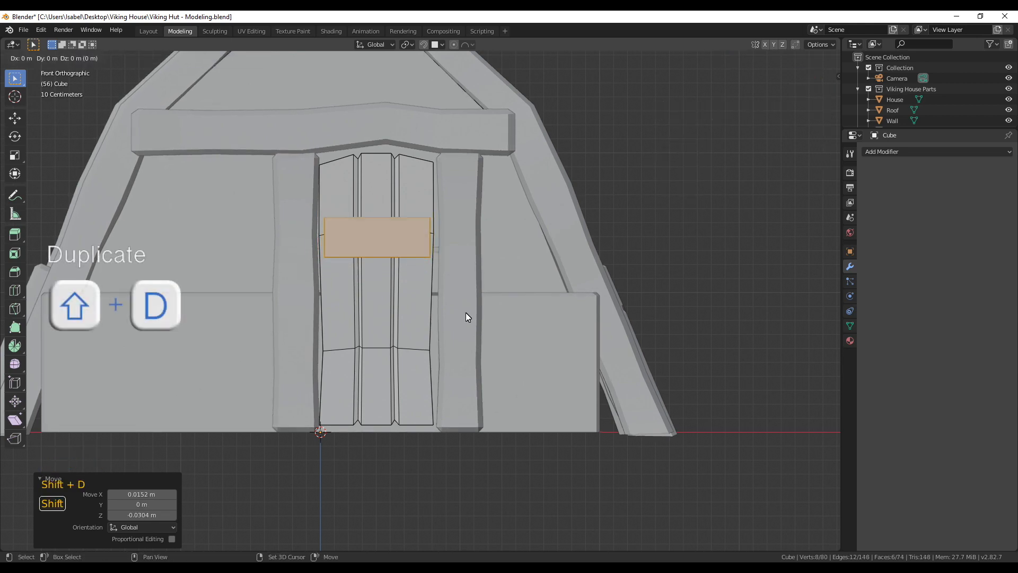
click(466, 392)
key(s)
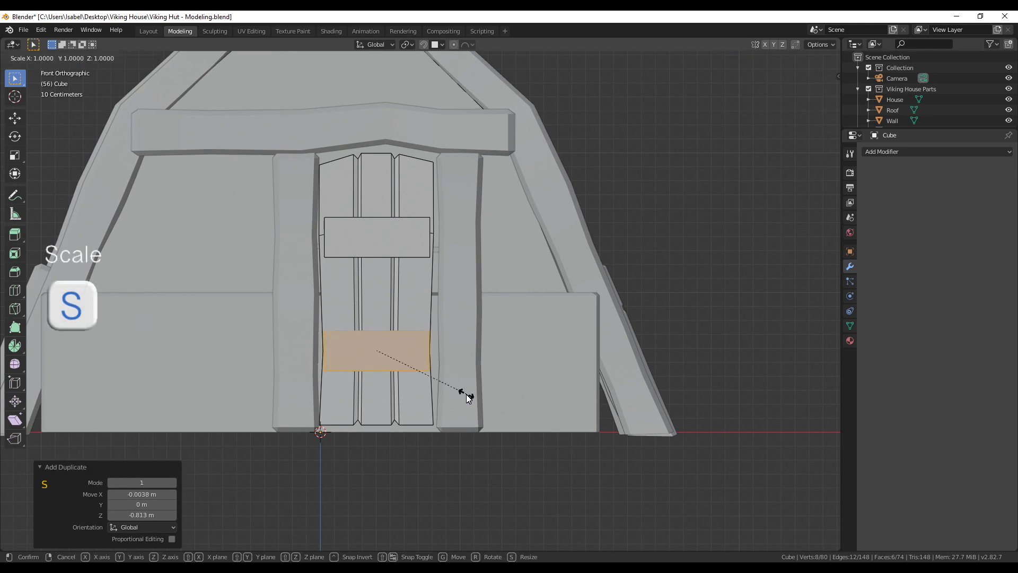
click(464, 392)
scroll(460, 394, up, 1)
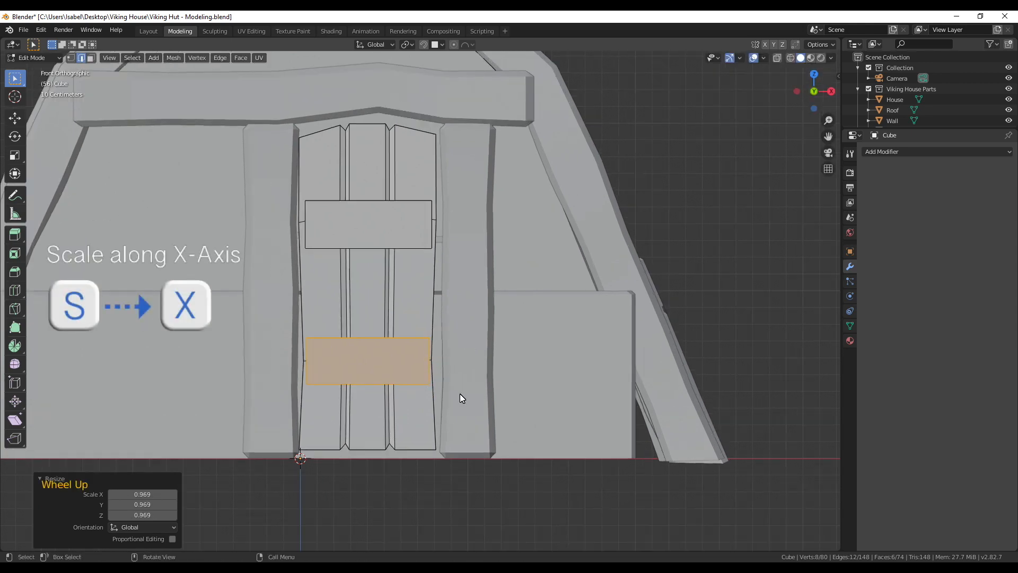
key(s)
key(x)
click(453, 395)
Cut a vertical loop near the middle of the upper plank with factor 0.041 and scale it to 0.927 along Z.
scroll(371, 244, up, 1)
shift+middle_drag(369, 240, 388, 305)
scroll(387, 304, up, 1)
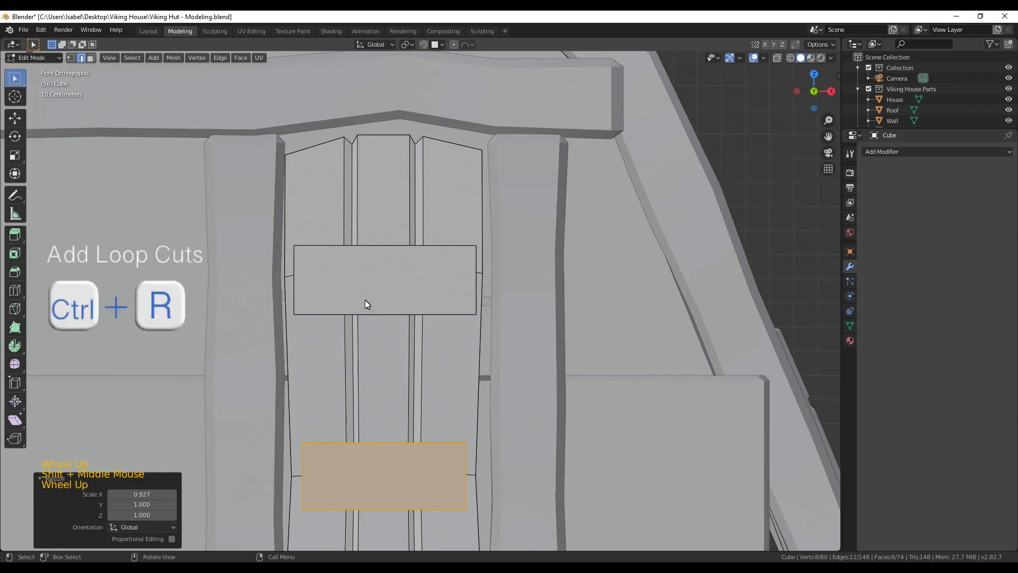
key(ctrl+r)
click(371, 305)
click(339, 314)
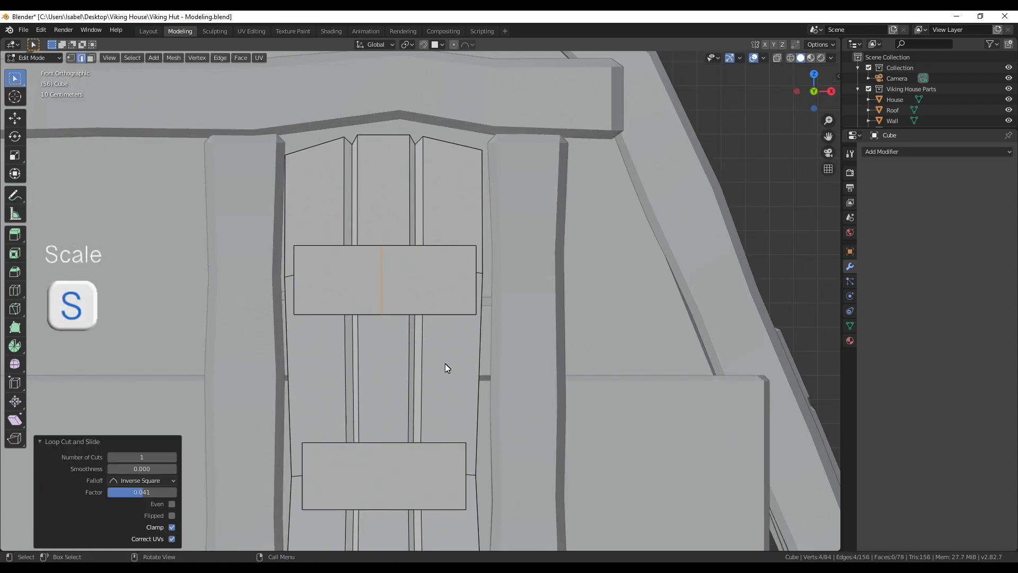
key(s)
key(z)
click(419, 350)
Add a horizontal loop cut lengthwise along the middle of the upper plank.
scroll(384, 309, up, 2)
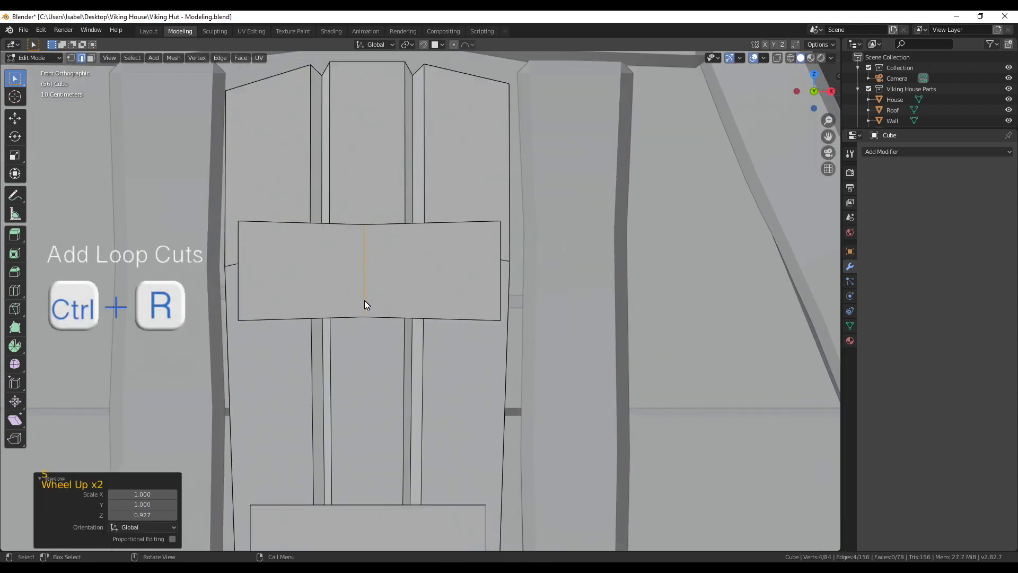
key(ctrl+r)
click(240, 273)
click(239, 273)
Knife-cut a narrow triangular outline from the loop crossing on the upper plank's face down across its lower edge and underside.
scroll(297, 302, up, 2)
scroll(312, 311, down, 7)
middle_drag(340, 310, 403, 340)
middle_drag(403, 339, 393, 318)
scroll(392, 318, up, 3)
shift+middle_drag(393, 318, 398, 340)
key(k)
click(394, 277)
click(399, 327)
click(412, 342)
click(382, 334)
click(393, 279)
key(Return)
Carve a split into the upper plank by moving the knife cut's lower-edge vertex about 0.018 m along Y and 0.0159 m along Z.
middle_drag(410, 308, 419, 387)
key(1)
click(407, 269)
key(g)
key(y)
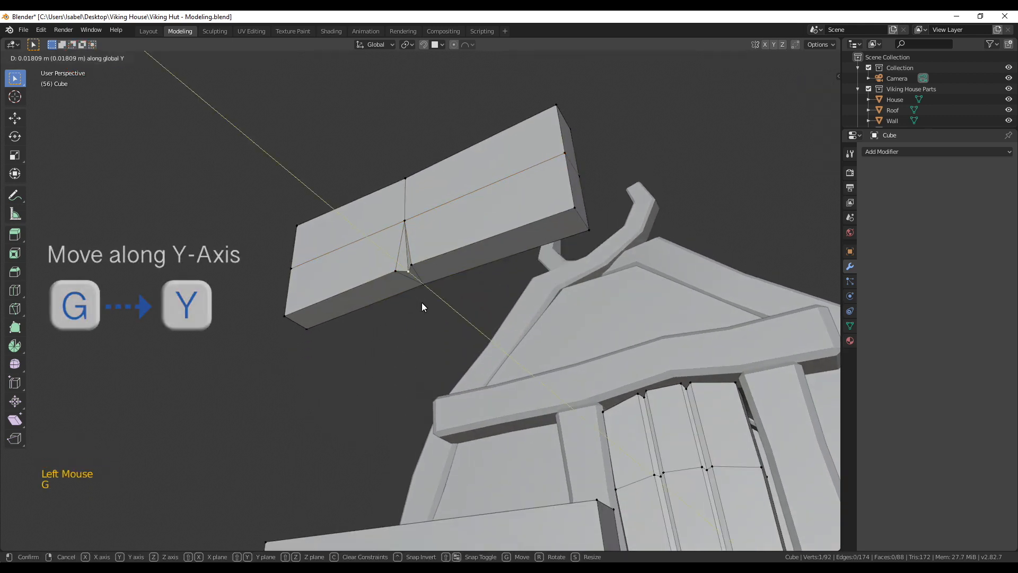
click(423, 303)
key(g)
key(z)
click(423, 297)
Cut a vertical loop into the lower plank with factor 0.317 and narrow it to about 0.83 along Z.
scroll(411, 318, down, 3)
middle_drag(410, 318, 471, 434)
scroll(418, 381, up, 1)
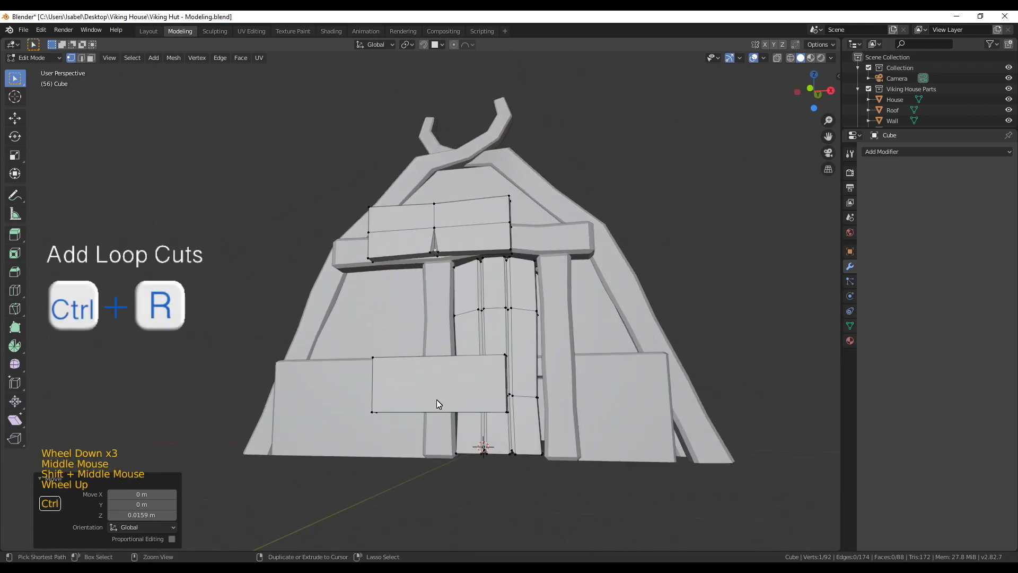
key(ctrl+r)
click(416, 399)
click(396, 399)
key(s)
key(z)
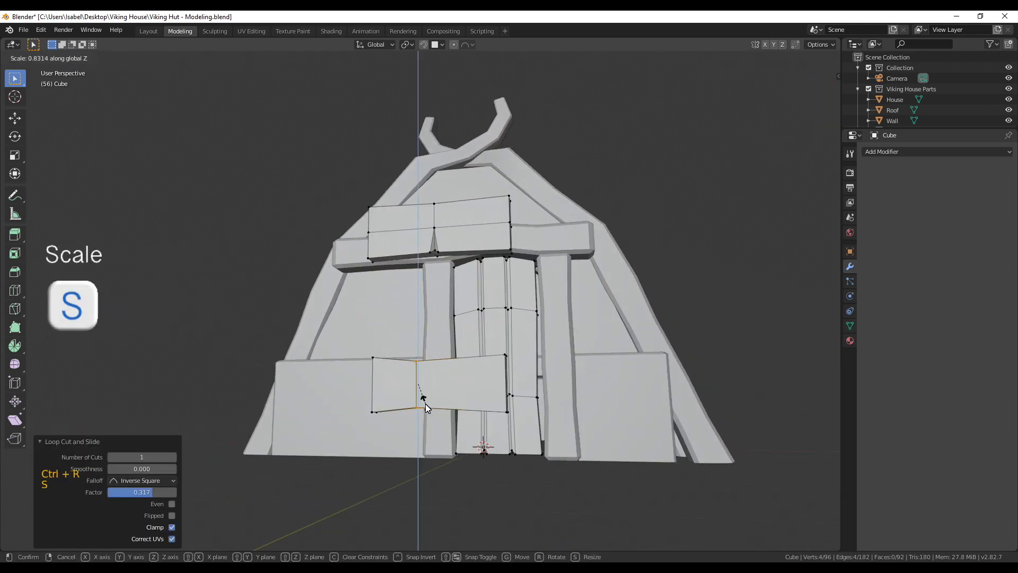
click(427, 407)
Cut a second vertical loop into the lower plank with factor -0.214 and scale it to 1.129 along Z.
key(ctrl+r)
click(454, 408)
click(463, 408)
key(s)
key(z)
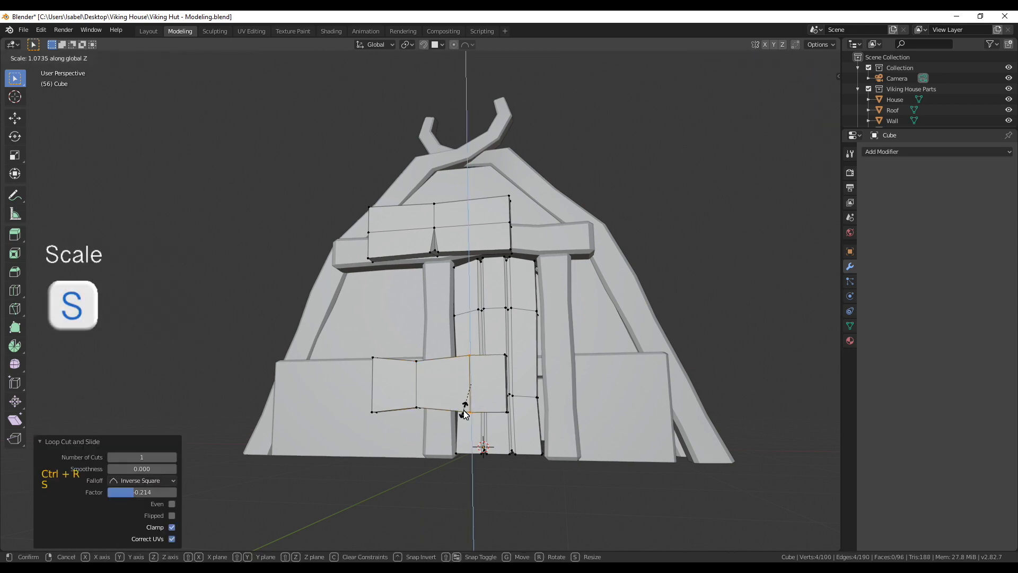
click(465, 414)
key(KP_1)
middle_drag(478, 416, 434, 348)
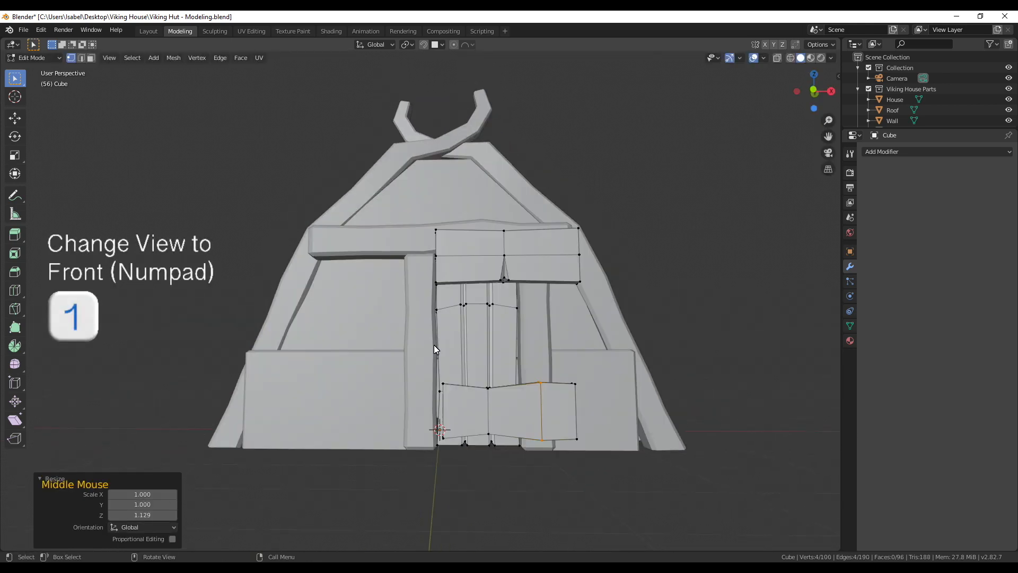
key(KP_1)
shift+scroll(568, 378, up, 2)
shift+middle_drag(555, 383, 485, 365)
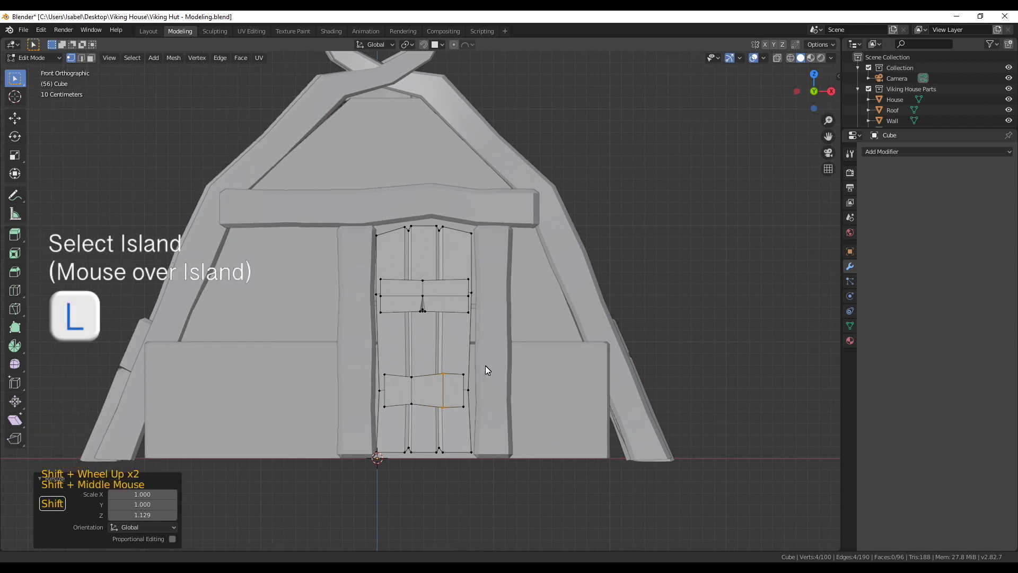
Select both whole cross planks and move them -3 m along Y, clear of the door.
key(3)
key(l)
key(l)
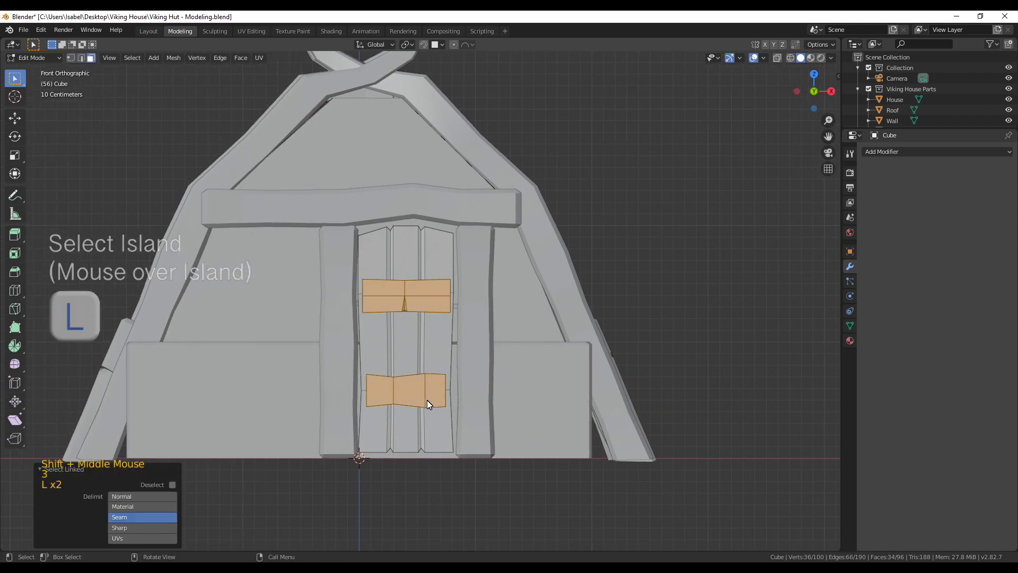
key(KP_3)
middle_drag(451, 425, 313, 343)
scroll(314, 344, up, 4)
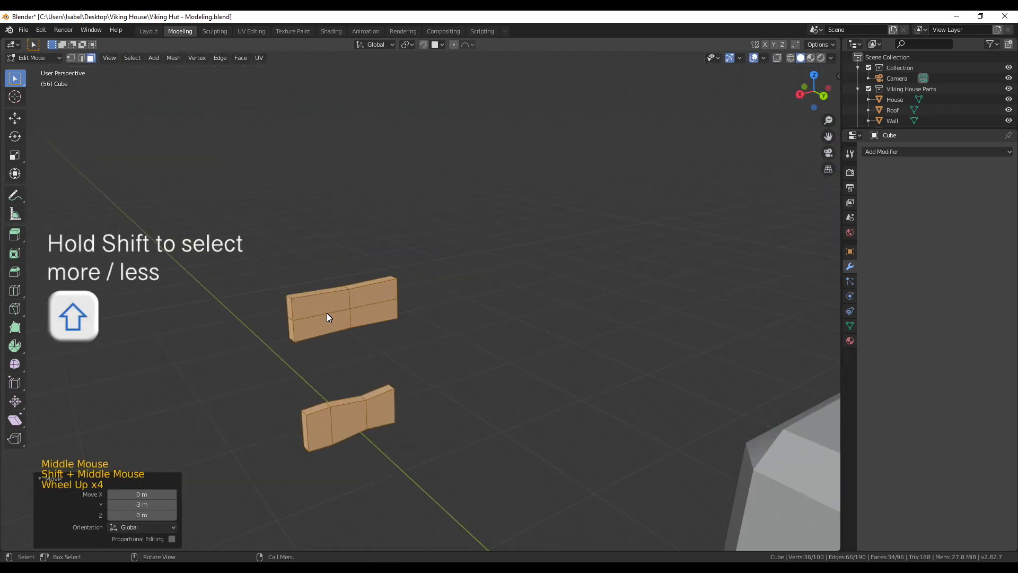
Delete all the hidden back faces of the upper and lower cross planks.
click(328, 304)
shift+click(335, 324)
shift+click(369, 314)
shift+click(378, 291)
shift+click(382, 409)
shift+click(343, 423)
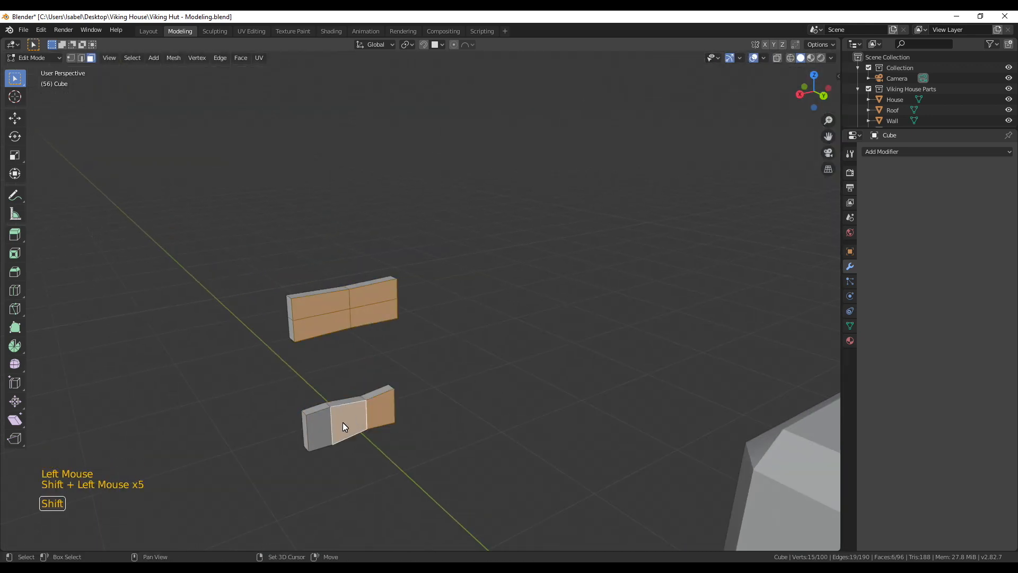
shift+click(318, 426)
key(x)
Move both cross planks 3 m along Y onto the door and return to Object Mode.
middle_drag(317, 426, 337, 389)
scroll(354, 418, down, 7)
key(l)
key(l)
key(l)
text(gy3)
key(Return)
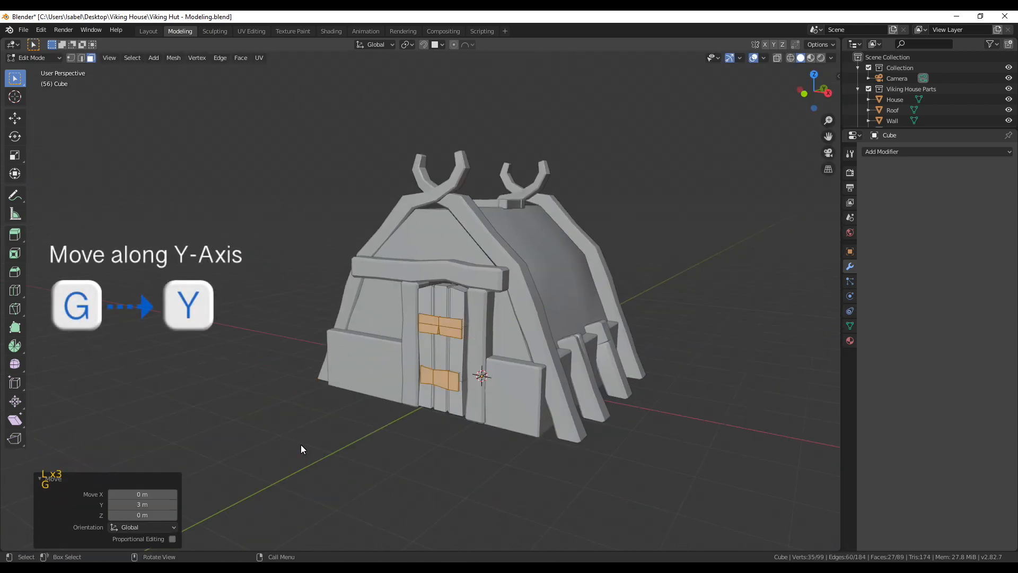
scroll(796, 272, up, 2)
middle_drag(629, 482, 648, 492)
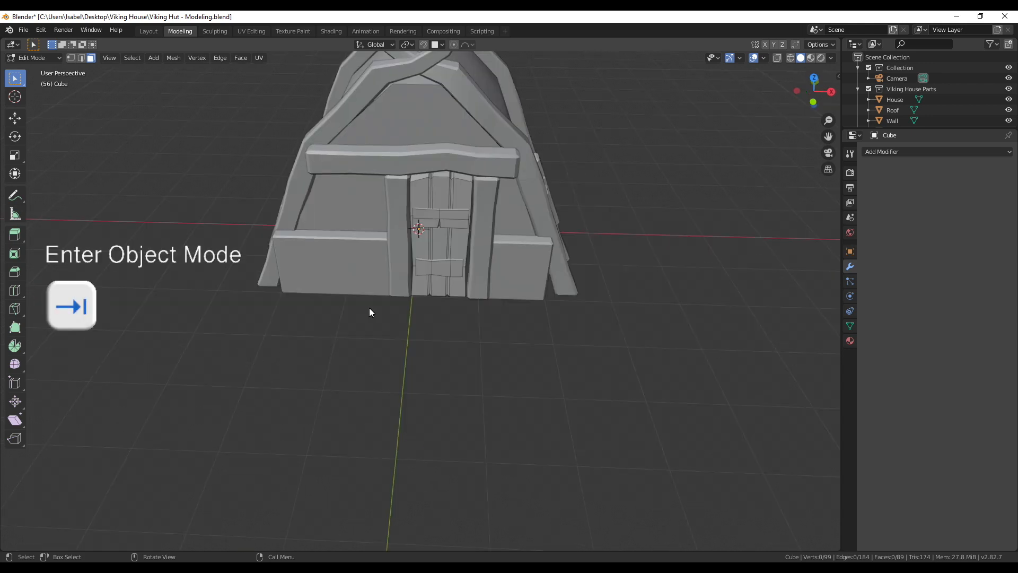
key(Tab)
Add a torus with 12 major segments and 6 minor segments.
key(shift+a)
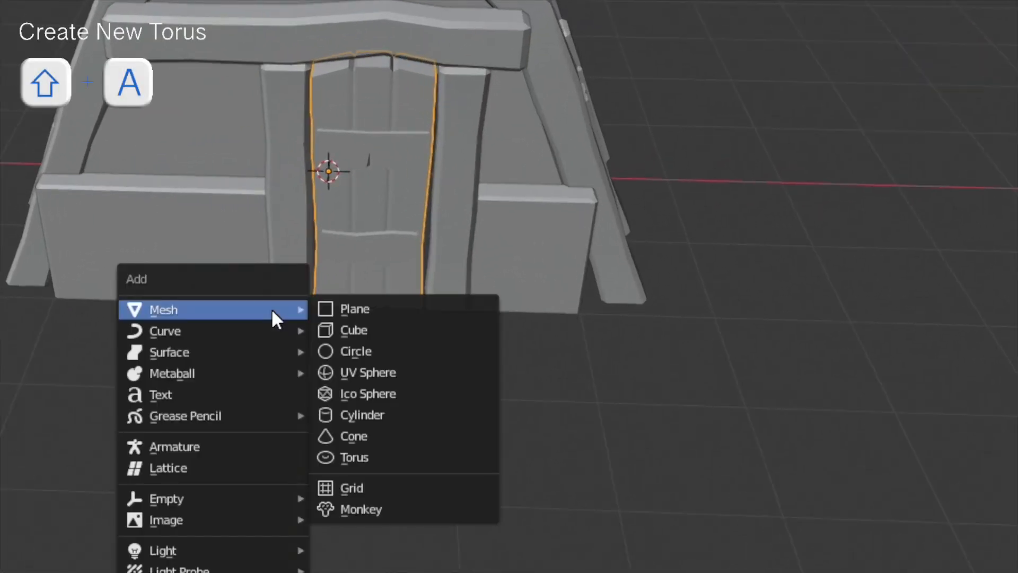
click(387, 456)
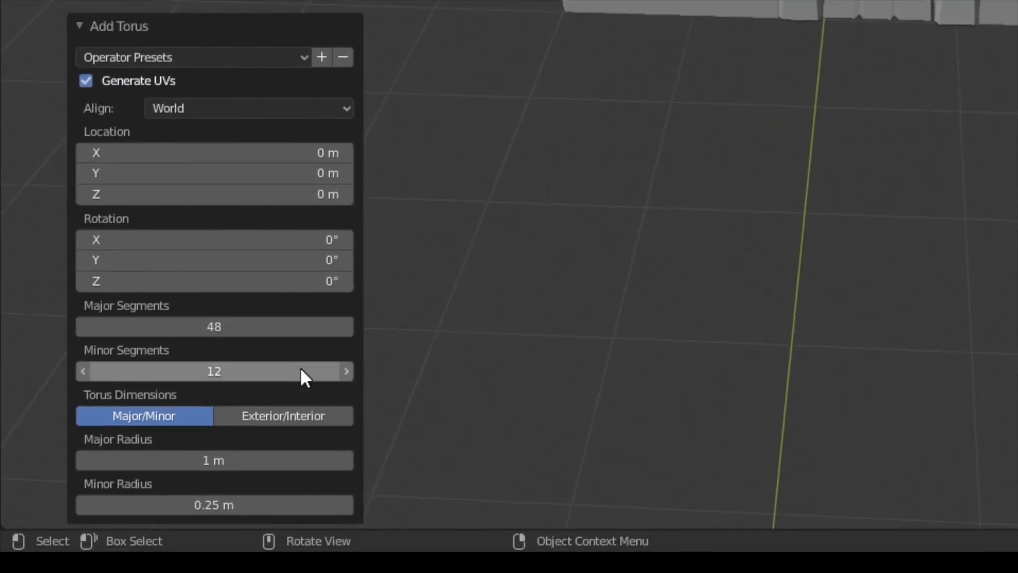
click(239, 326)
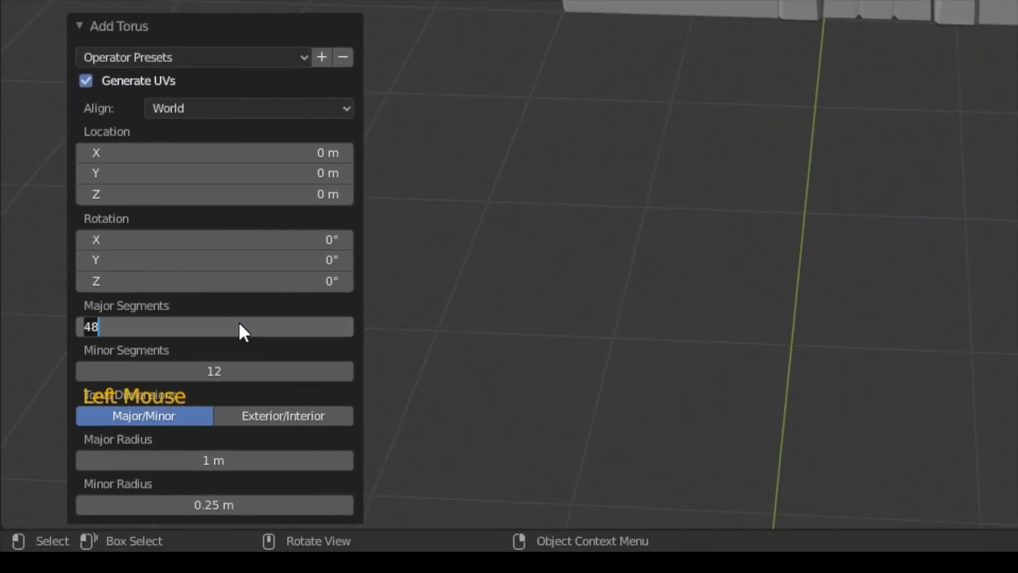
text(12)
key(Tab)
text(6)
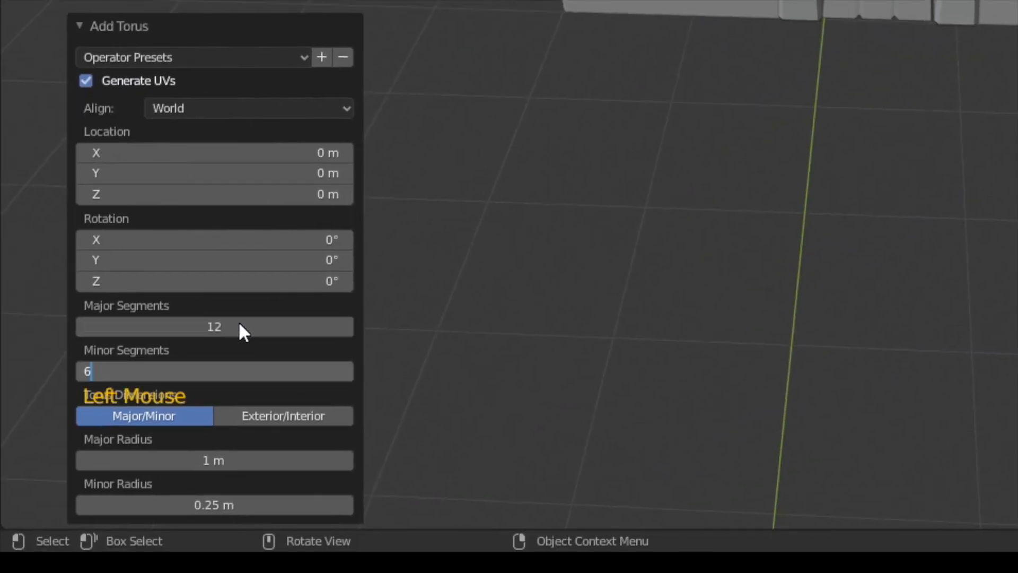
click(244, 332)
Move the torus about -4.53 m along Y, out in front of the hut.
key(g)
key(y)
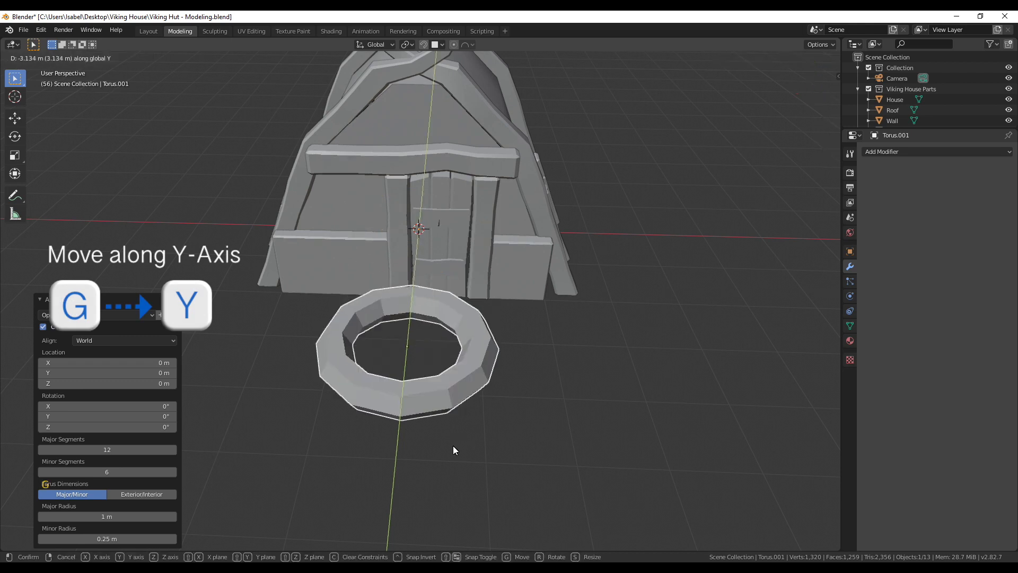
click(439, 492)
scroll(438, 492, down, 3)
middle_drag(438, 492, 416, 446)
scroll(417, 446, up, 5)
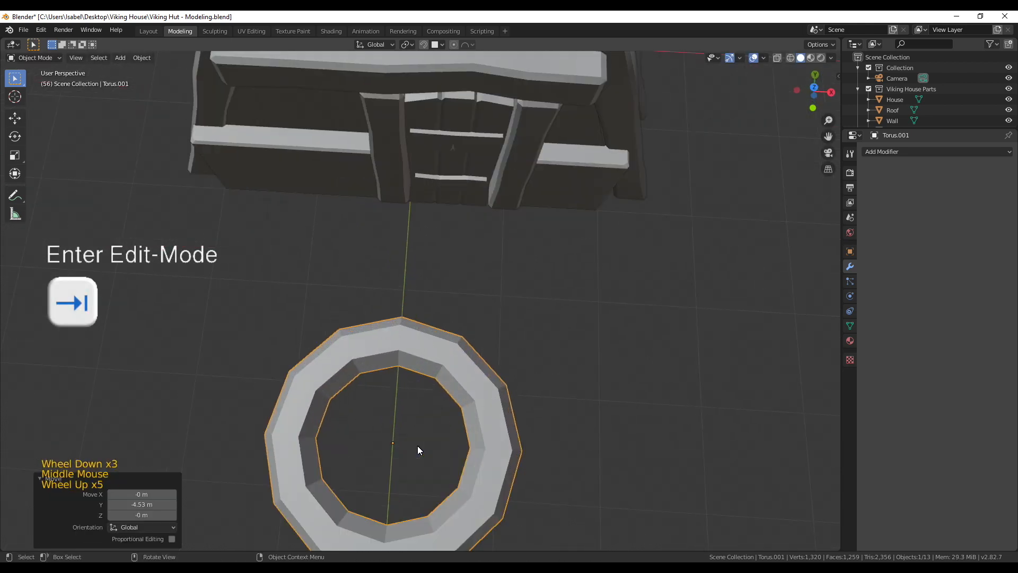
Inset the torus's two adjacent ring segments nearest the hut with 0 m thickness and about 0.19 m depth.
key(Tab)
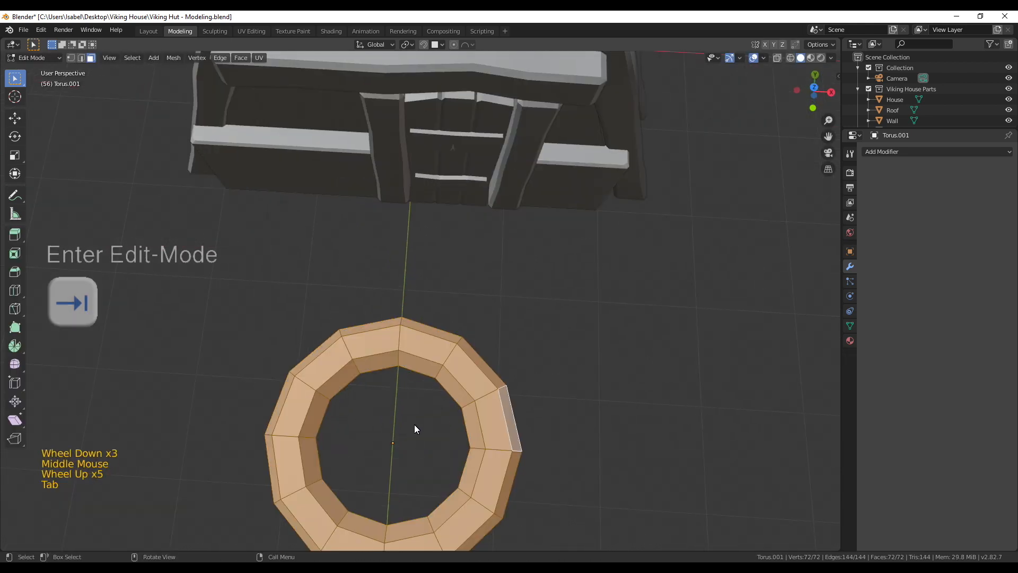
alt+click(379, 360)
alt+shift+click(418, 358)
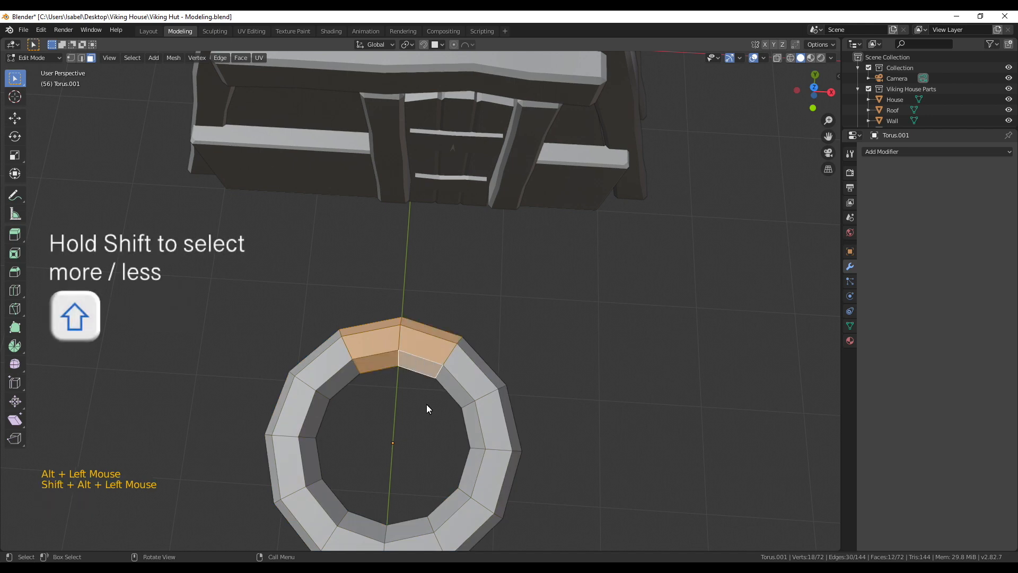
key(i)
click(518, 479)
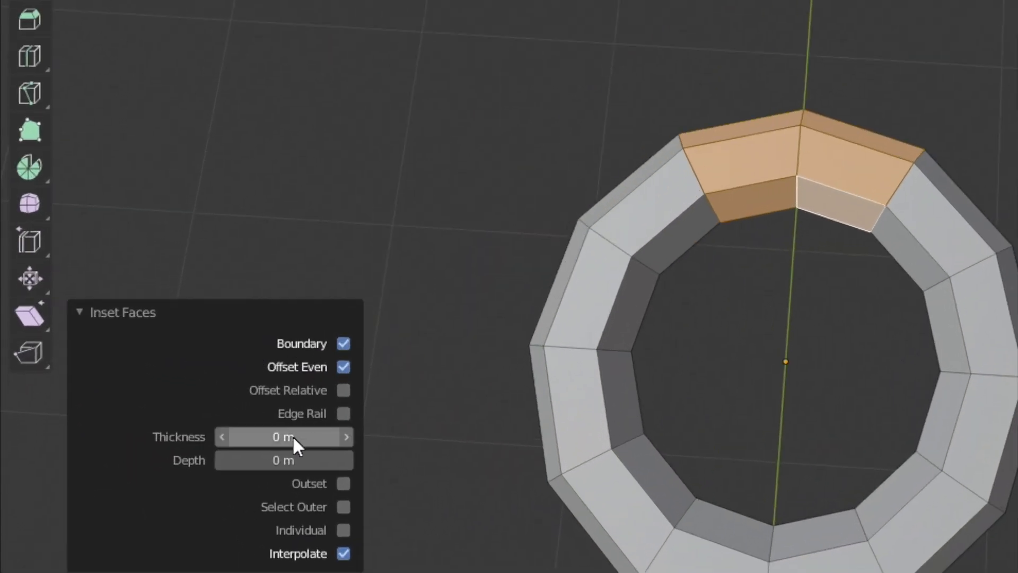
drag(146, 493, 149, 492)
drag(299, 461, 497, 479)
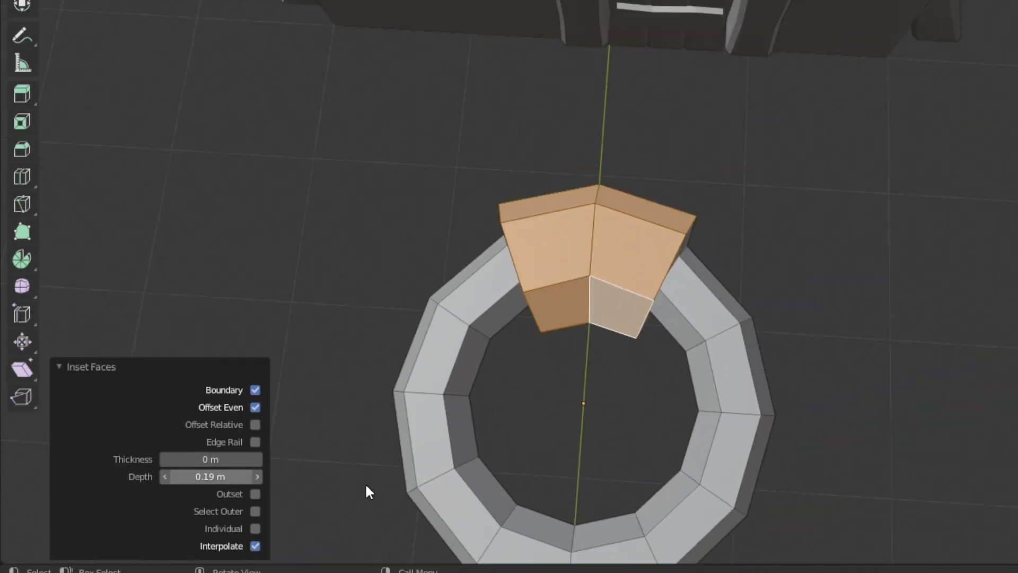
Scale the whole ring mesh down to 0.153 and return to Object Mode.
key(a)
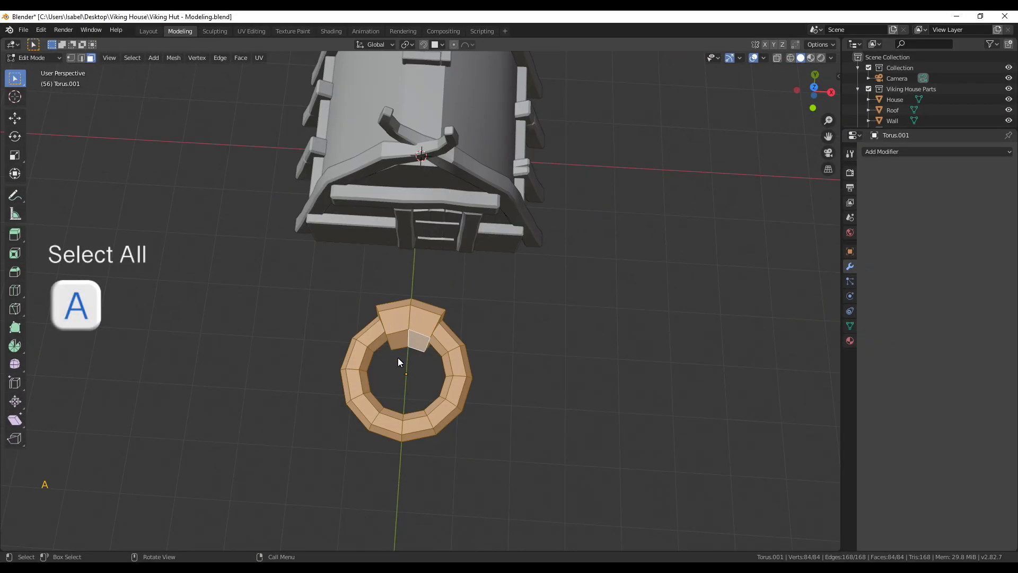
key(s)
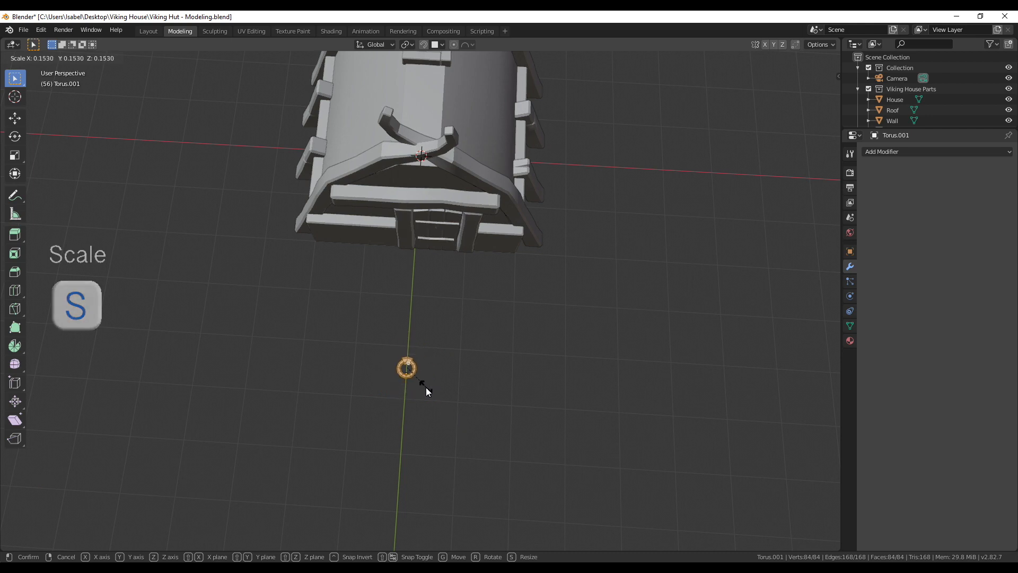
click(425, 388)
key(KP_1)
scroll(426, 388, up, 3)
scroll(425, 387, up, 1)
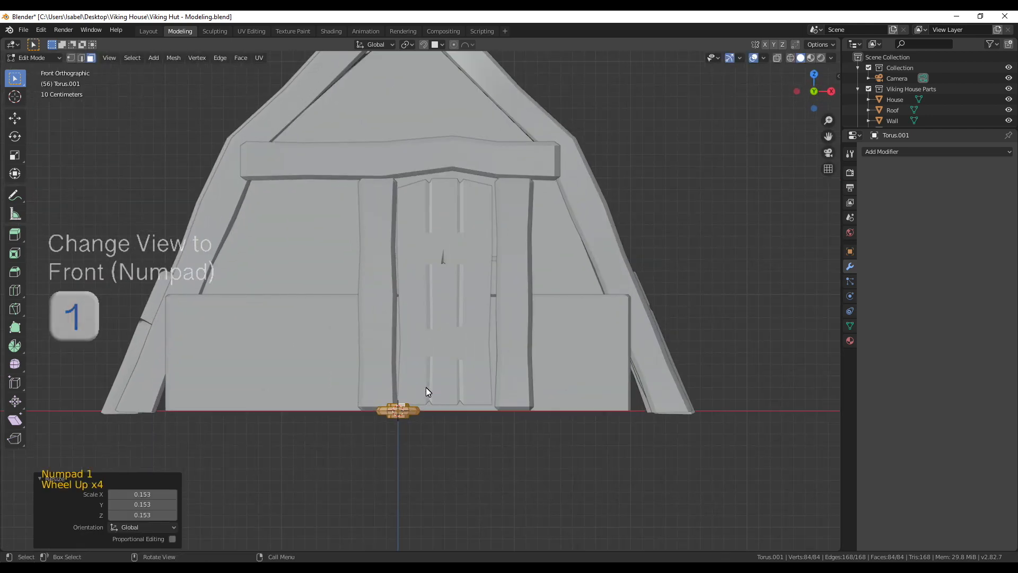
key(Tab)
Set the ring's origin to the 3D cursor.
middle_drag(438, 413, 405, 457)
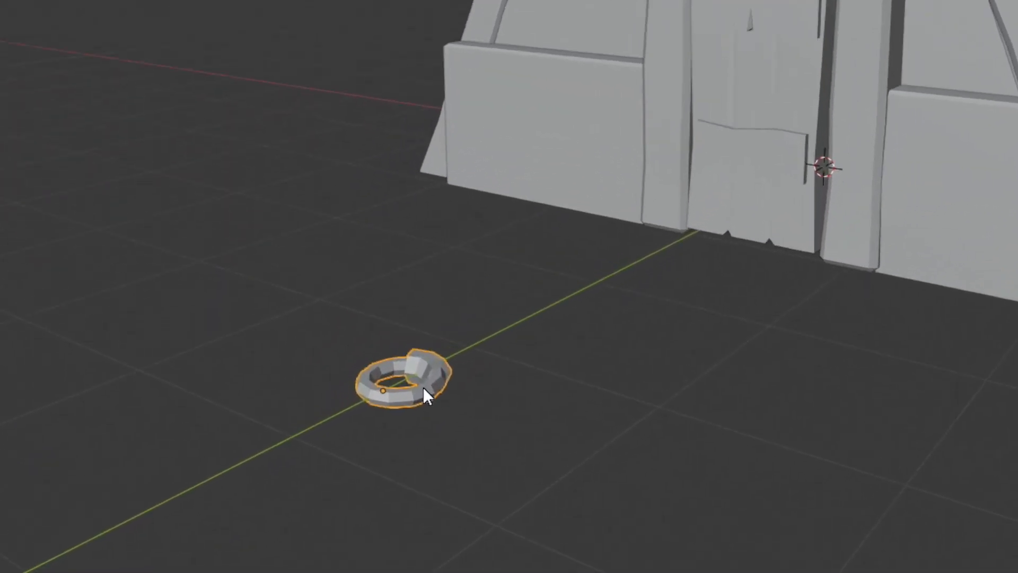
key(F3)
text(origin)
key(Down)
key(Down)
key(Down)
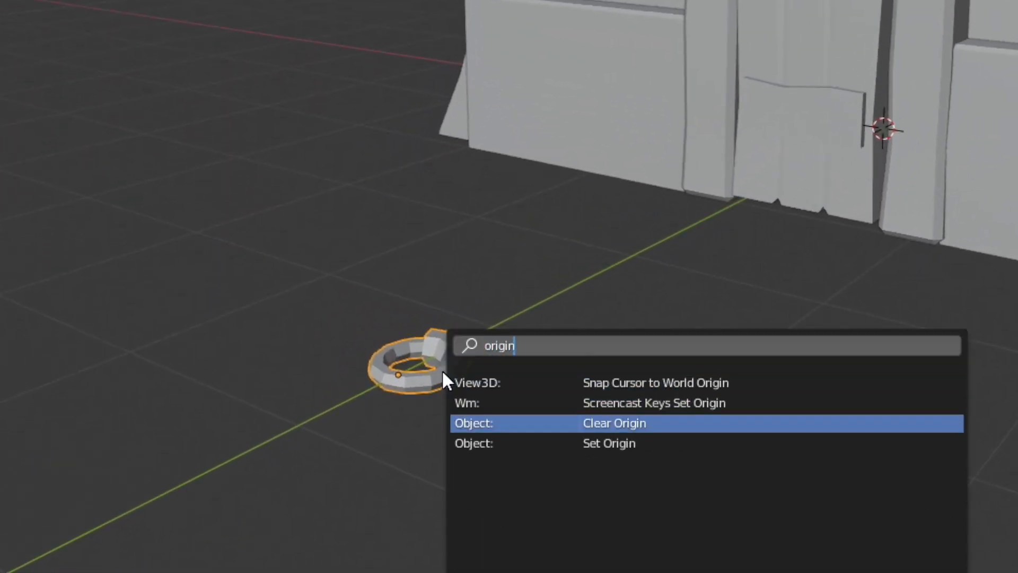
key(Return)
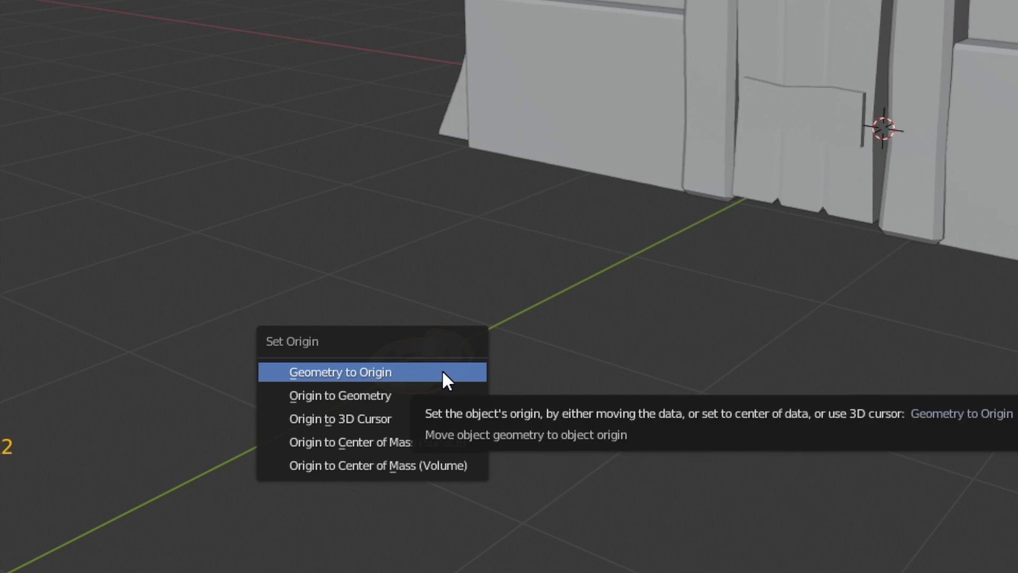
click(449, 418)
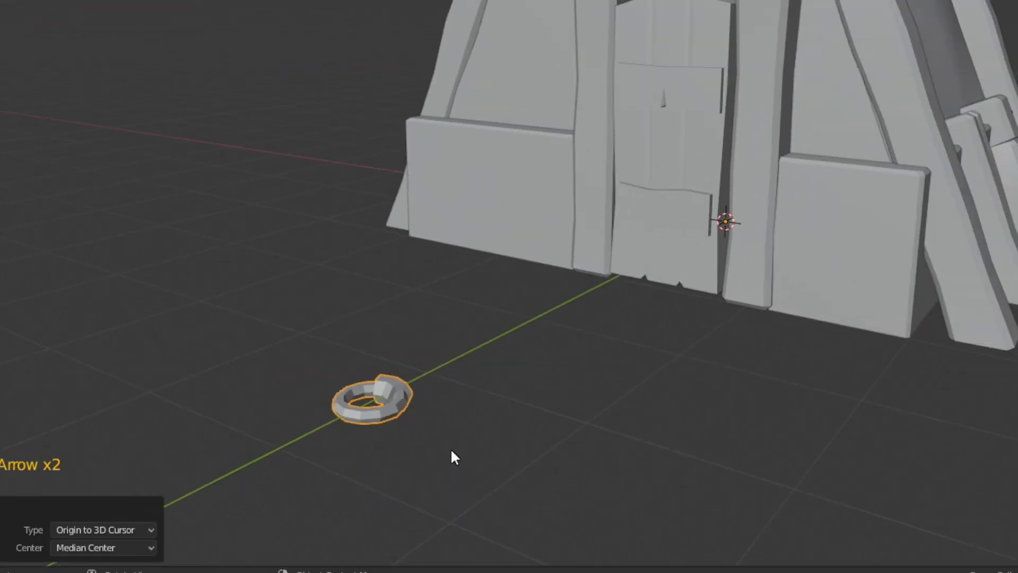
scroll(525, 420, down, 1)
scroll(370, 473, up, 1)
Rotate the ring mesh 90° around X in Edit Mode so it stands upright.
key(Tab)
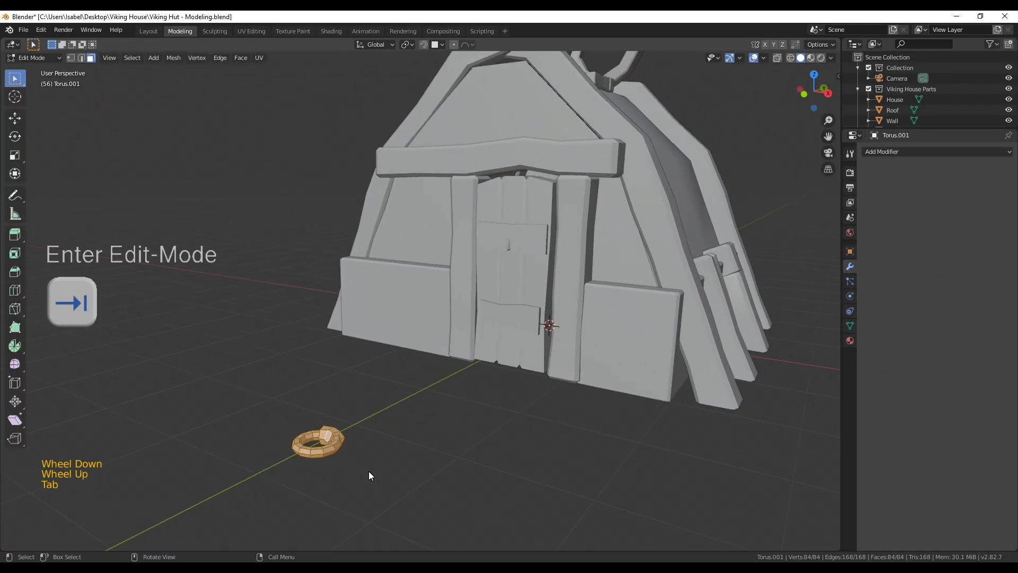
key(KP_1)
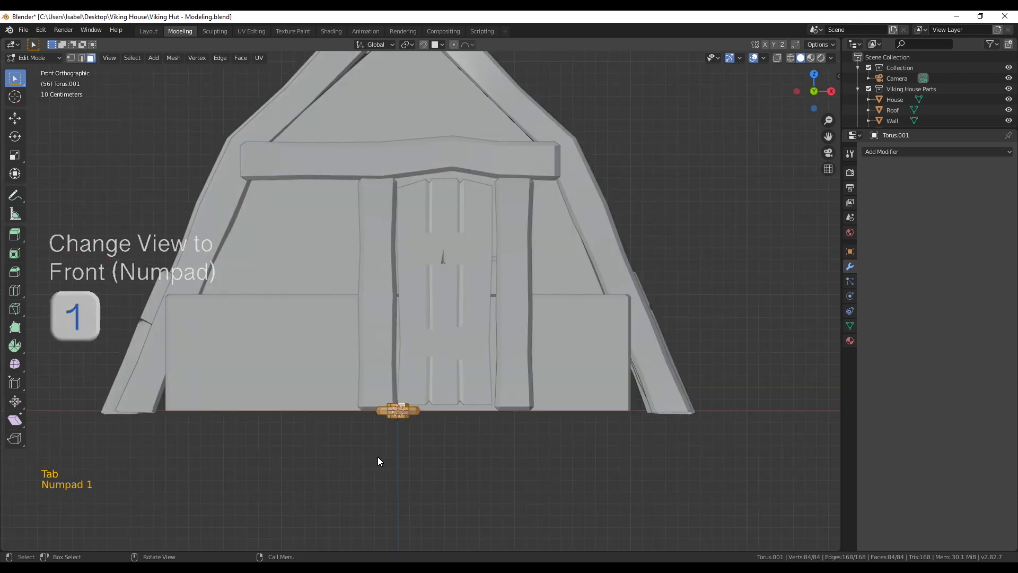
key(r)
text(x90)
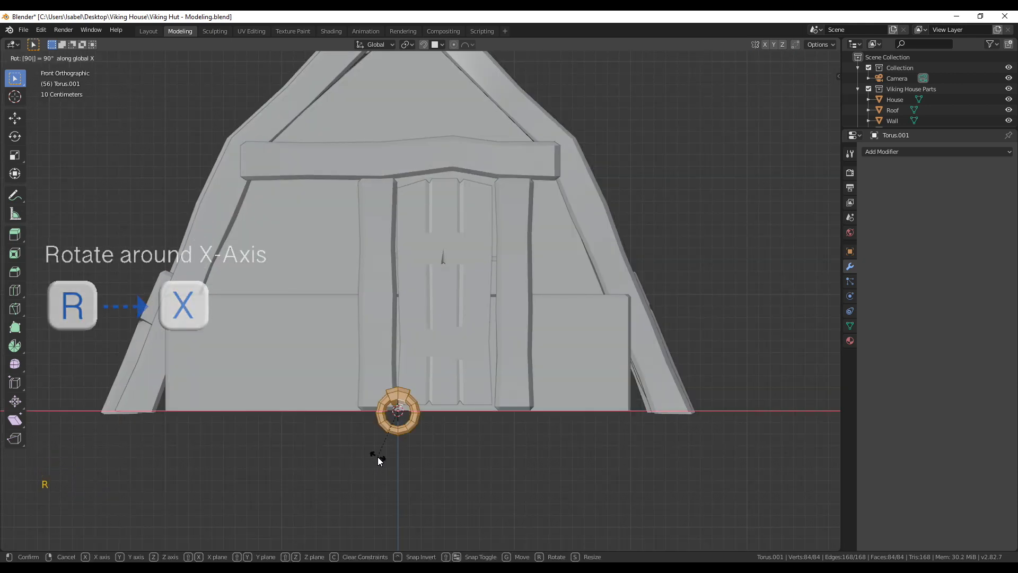
key(Return)
Place the ring over the door's right-hand board at mid height, scale it to 0.604, and nudge it -0.0273 m in X and 0.0365 m in Z.
key(g)
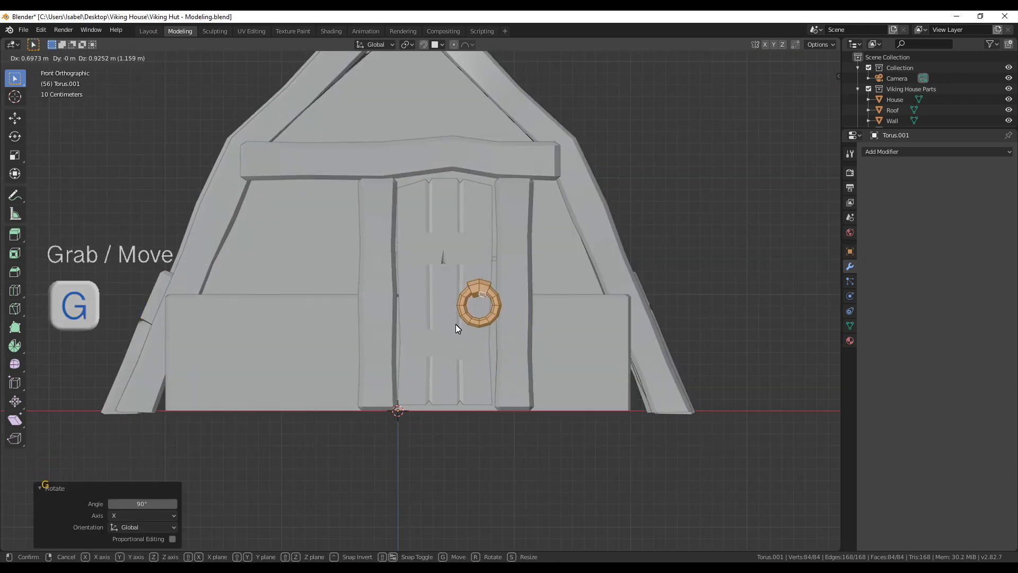
click(456, 324)
key(s)
click(527, 348)
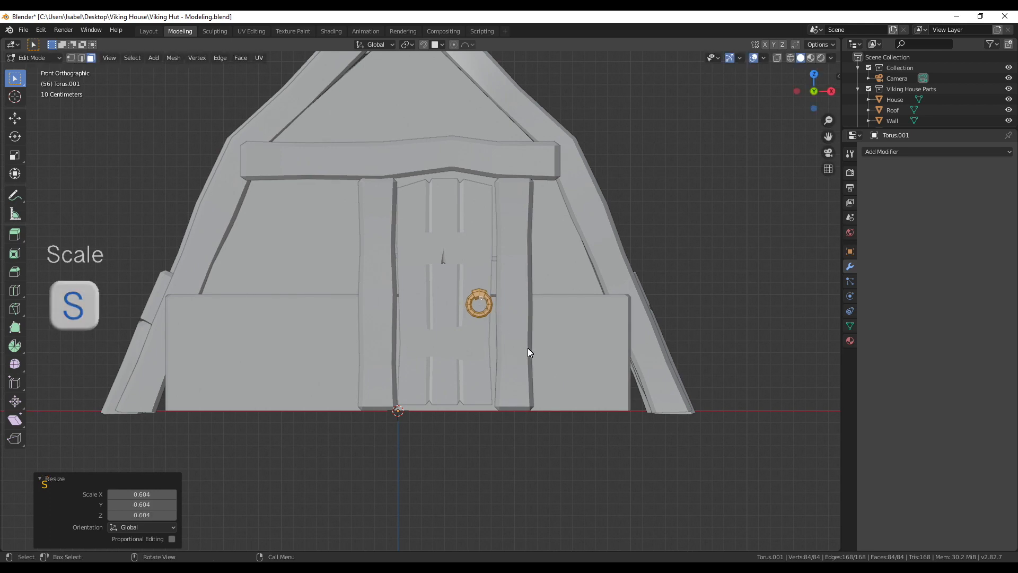
key(g)
click(525, 345)
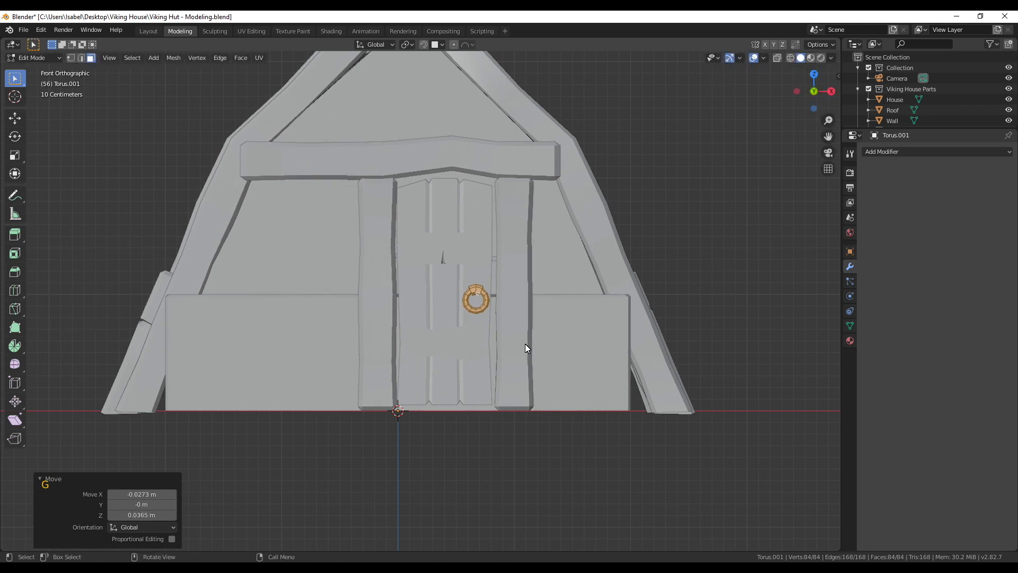
Move the ring along Y towards the front of the door.
key(KP_3)
key(g)
key(y)
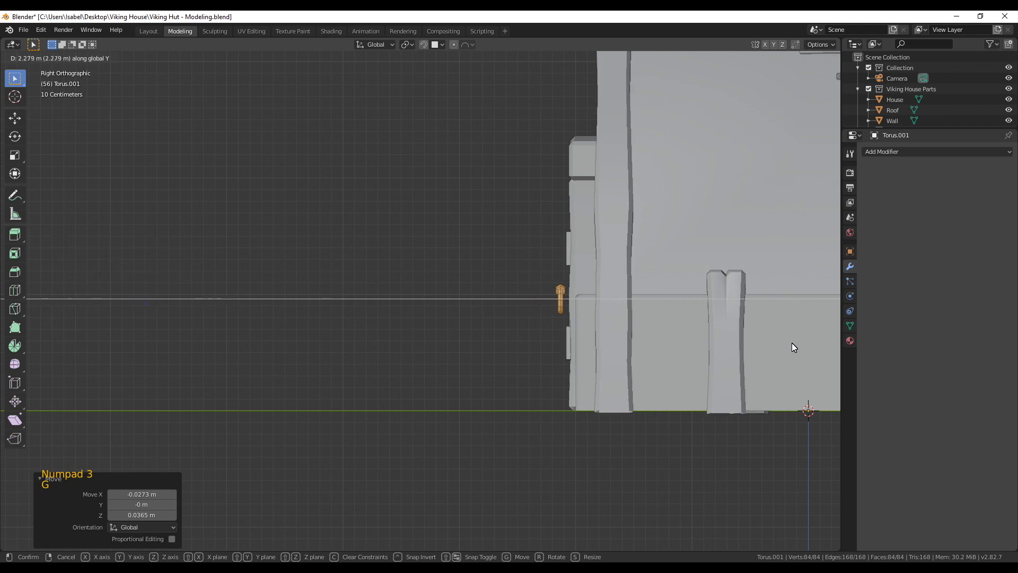
Delete the two back faces of the ring's thickened section.
scroll(796, 342, up, 2)
middle_drag(680, 380, 440, 463)
click(230, 425)
shift+middle_drag(230, 425, 352, 408)
click(491, 373)
shift+click(500, 373)
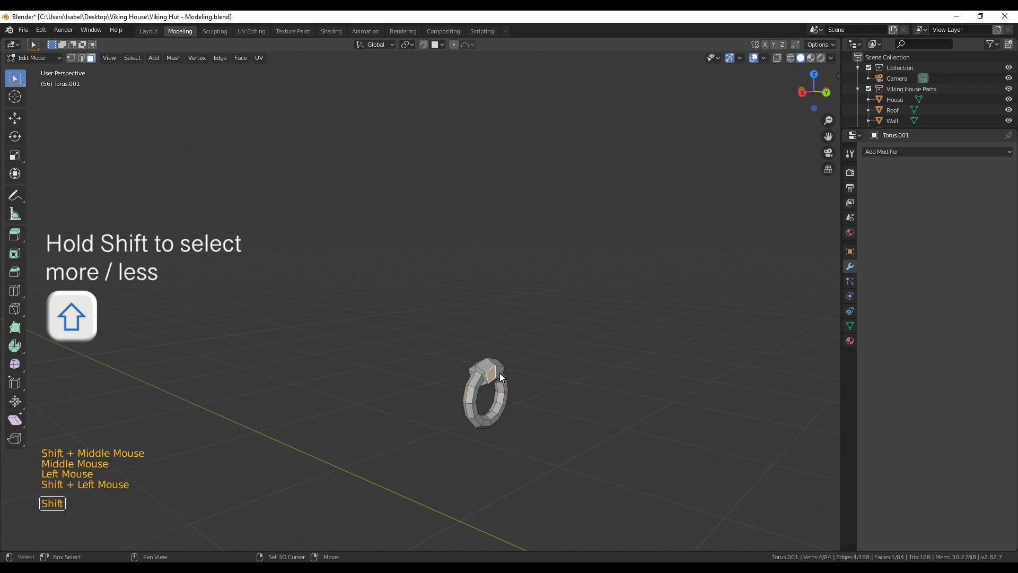
key(x)
Select the whole ring and move it about 1.25 m along Y against the door.
scroll(510, 397, down, 1)
middle_drag(460, 432, 544, 424)
scroll(174, 390, down, 2)
key(l)
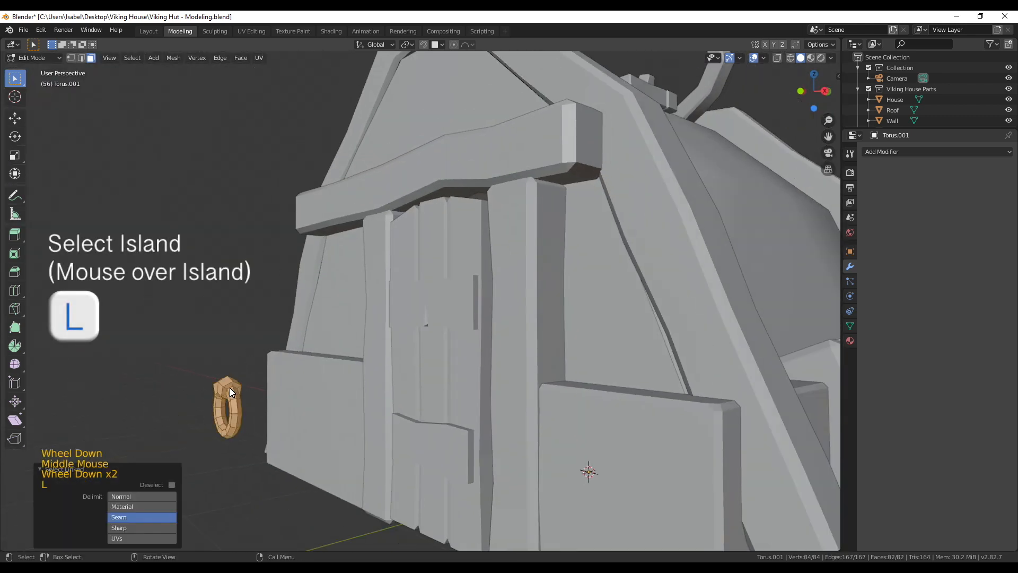
key(KP_3)
key(g)
key(y)
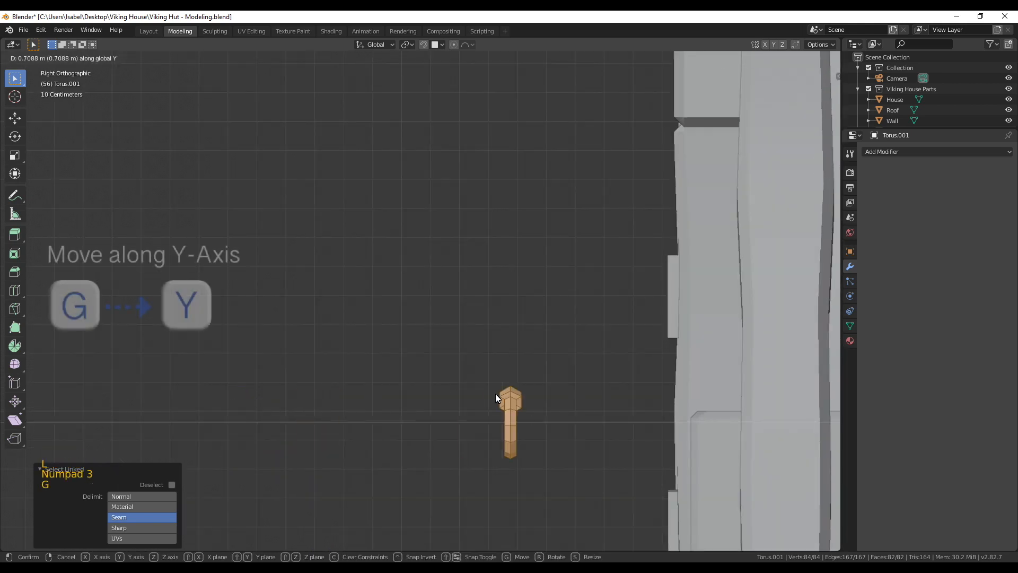
click(616, 395)
Tilt the ring handle about -2° around Y.
middle_drag(616, 395, 533, 361)
key(r)
key(y)
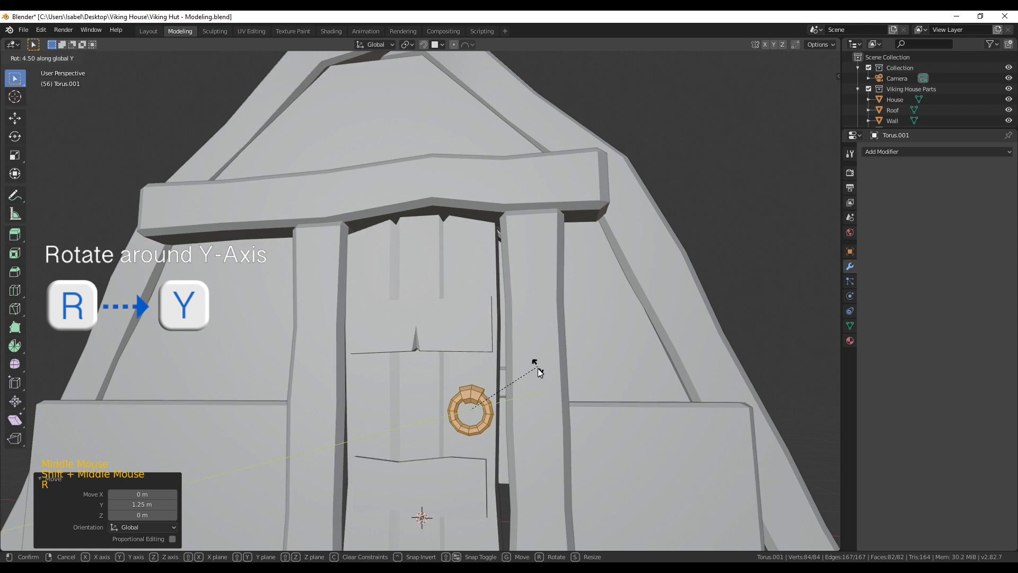
click(535, 358)
scroll(470, 439, down, 3)
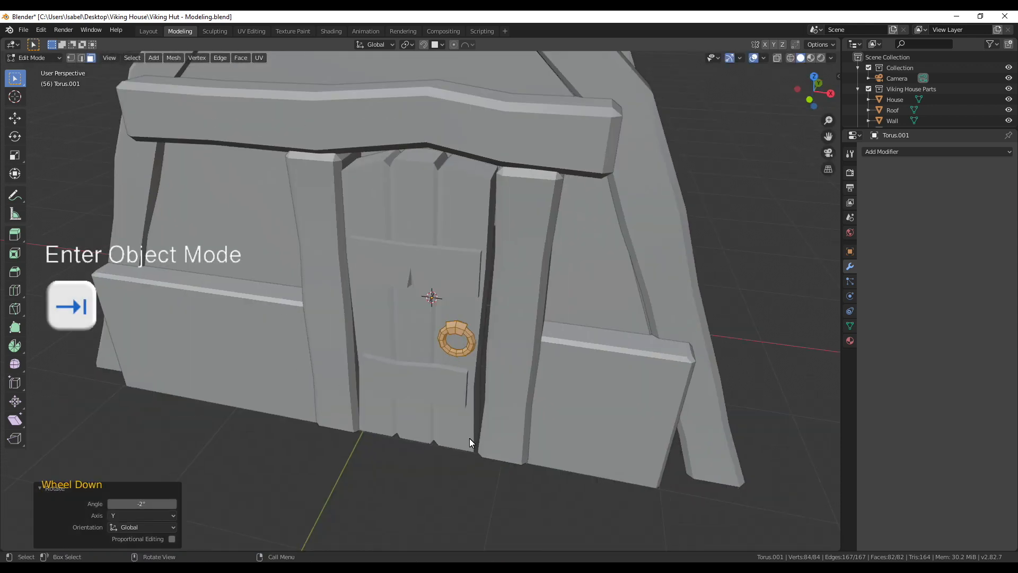
Rotate the door together with its ring handle about -8° around Z in top view and shift it slightly forward.
key(Tab)
middle_drag(495, 446, 430, 358)
shift+click(419, 384)
scroll(471, 361, down, 3)
key(KP_7)
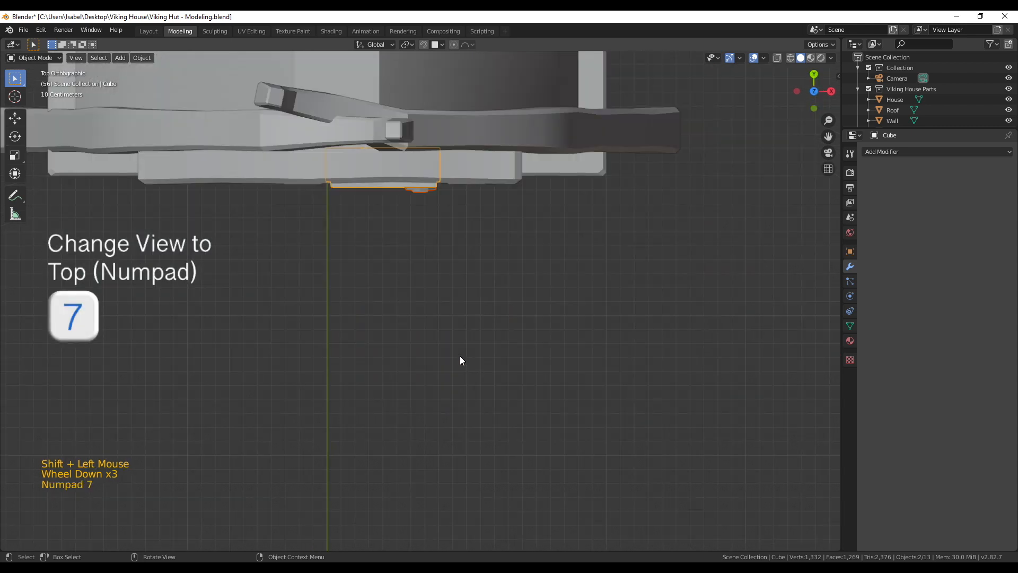
key(Tab)
key(a)
key(r)
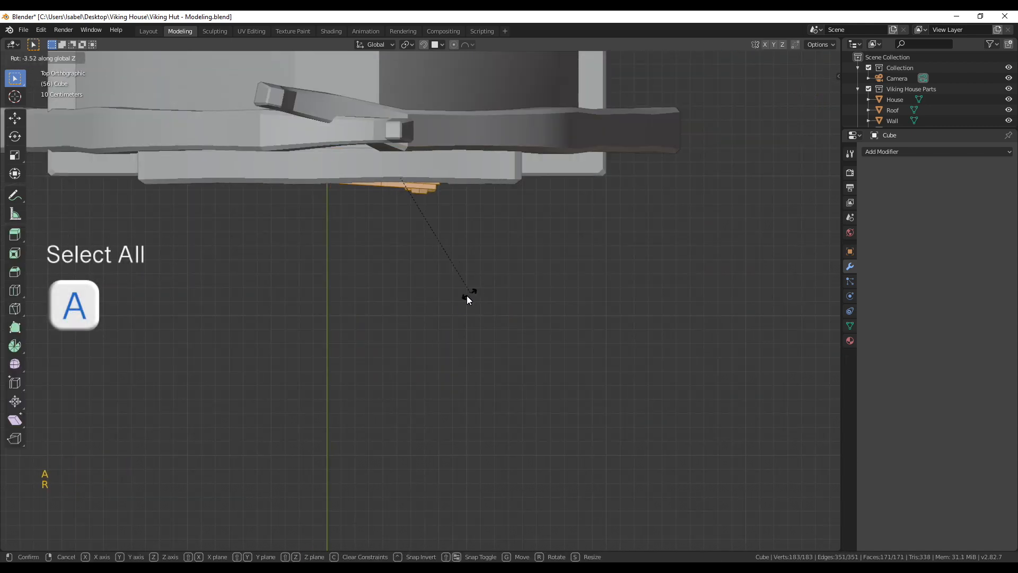
click(462, 301)
key(g)
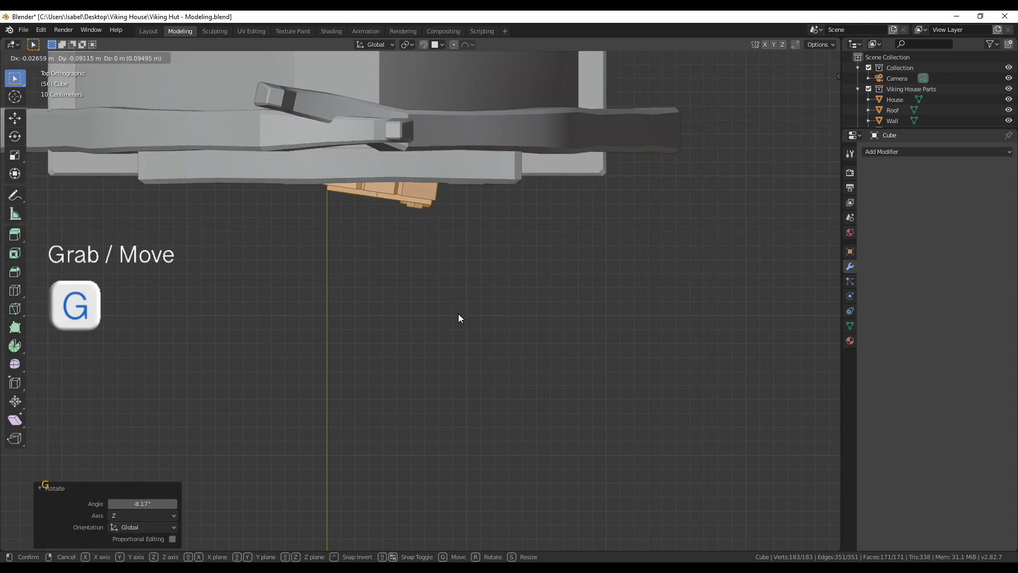
click(463, 314)
Fine-tune the door and ring's angle around Z by about 0.2° and then about 2.2°.
middle_drag(463, 314, 405, 252)
key(r)
key(z)
click(536, 397)
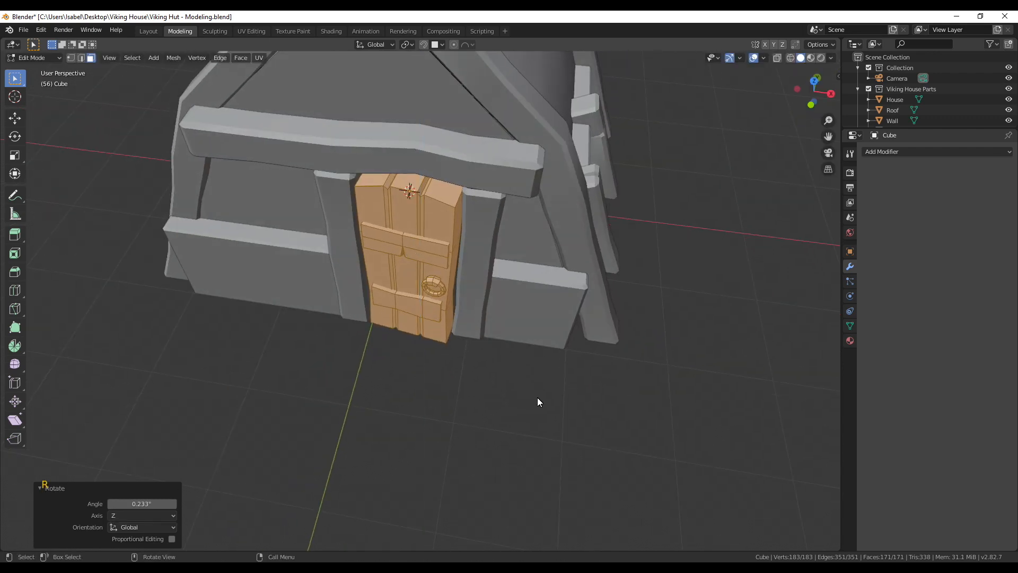
key(r)
click(483, 433)
middle_drag(485, 434, 477, 386)
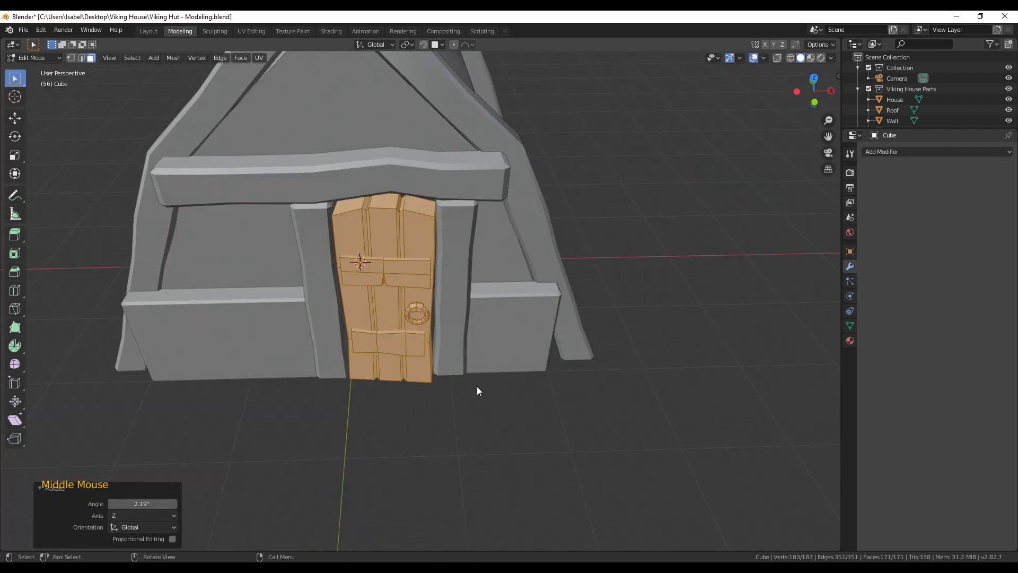
Nudge the door and ring on X, move them about 0.06 m along Y into the frame, and return to Object Mode.
key(g)
click(477, 385)
key(g)
key(y)
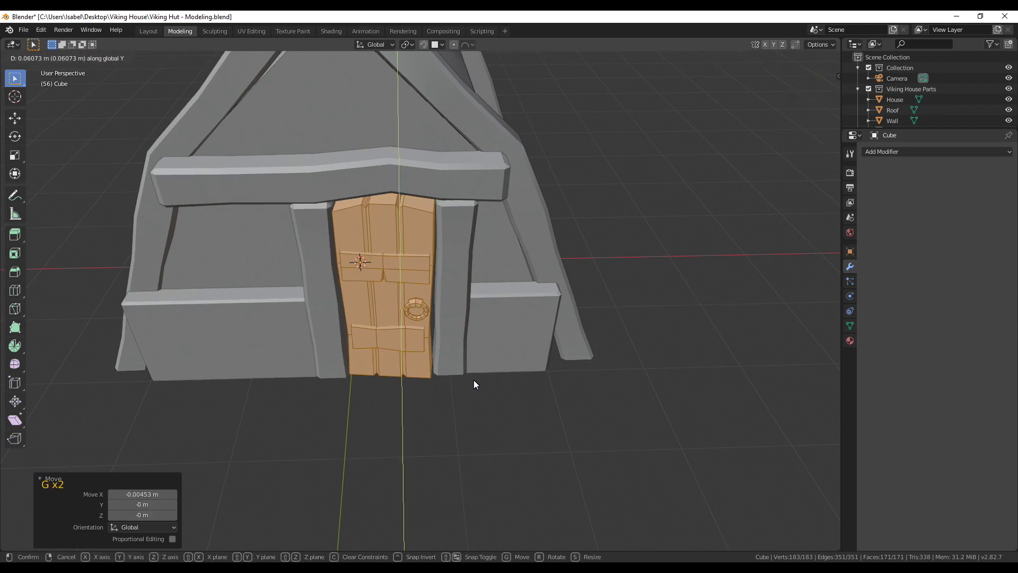
click(473, 381)
key(alt+a)
scroll(442, 398, down, 5)
mouse_move(440, 400)
middle_down()
mouse_move(371, 377)
mouse_move(430, 377)
mouse_move(449, 414)
middle_up()
shift+scroll(443, 386, up, 2)
scroll(445, 390, up, 3)
key(Tab)
Enable Cavity and Shadow in the viewport shading options.
double_click(664, 308)
middle_drag(664, 308, 629, 335)
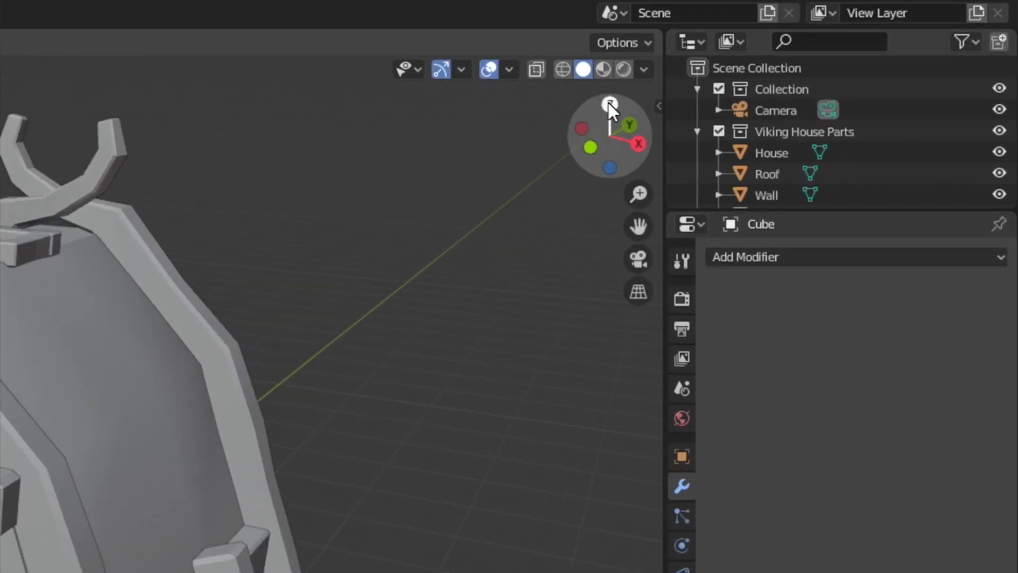
click(831, 59)
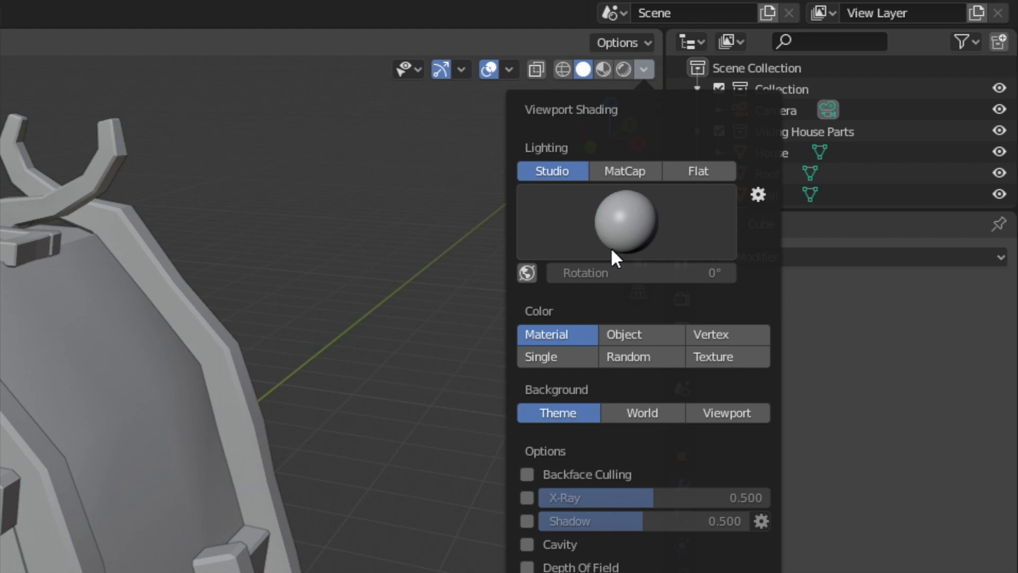
click(527, 545)
click(527, 521)
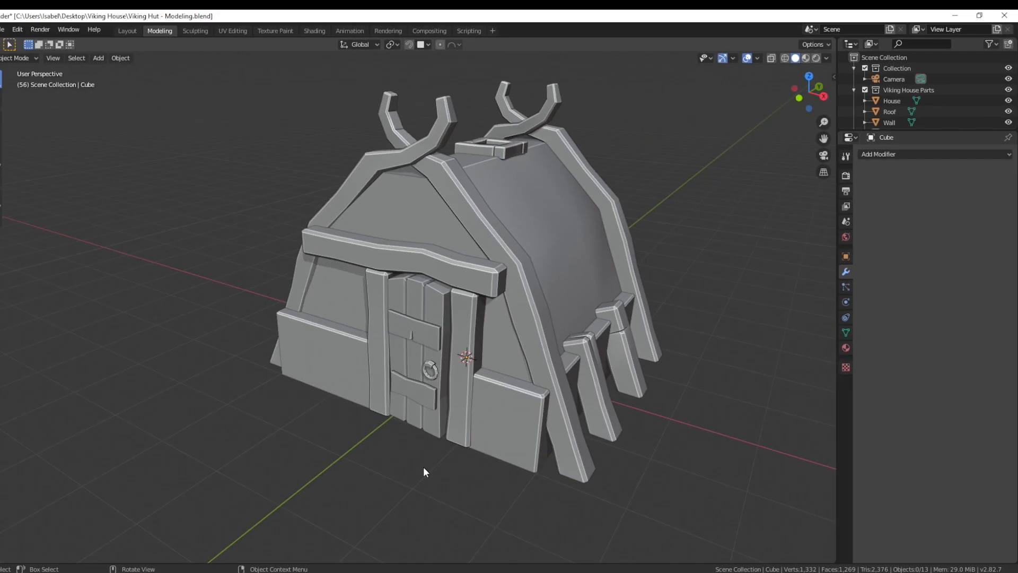
Shade the ring handle smooth and enable Auto Smooth for its normals.
scroll(446, 425, up, 2)
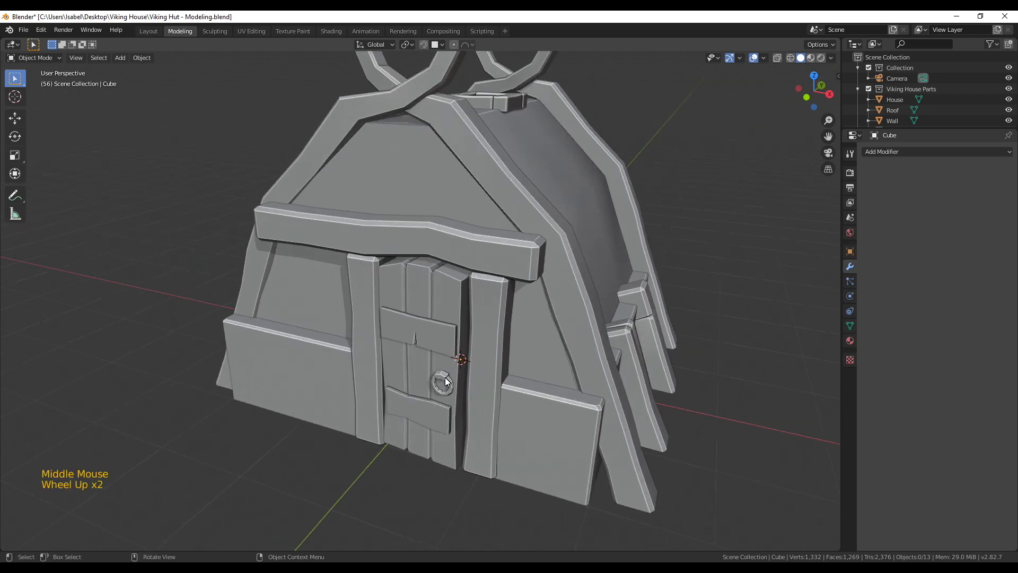
click(445, 377)
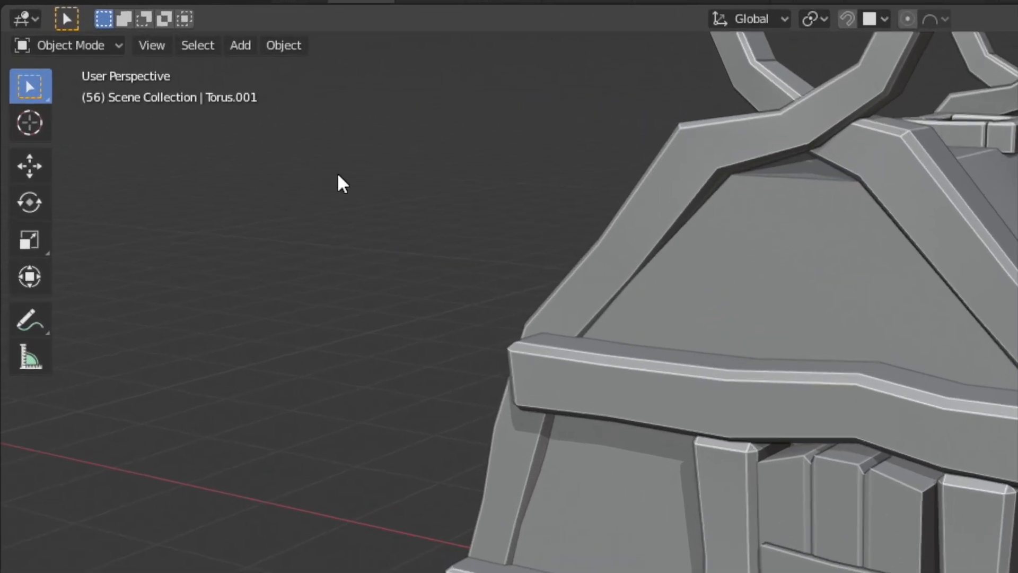
click(283, 45)
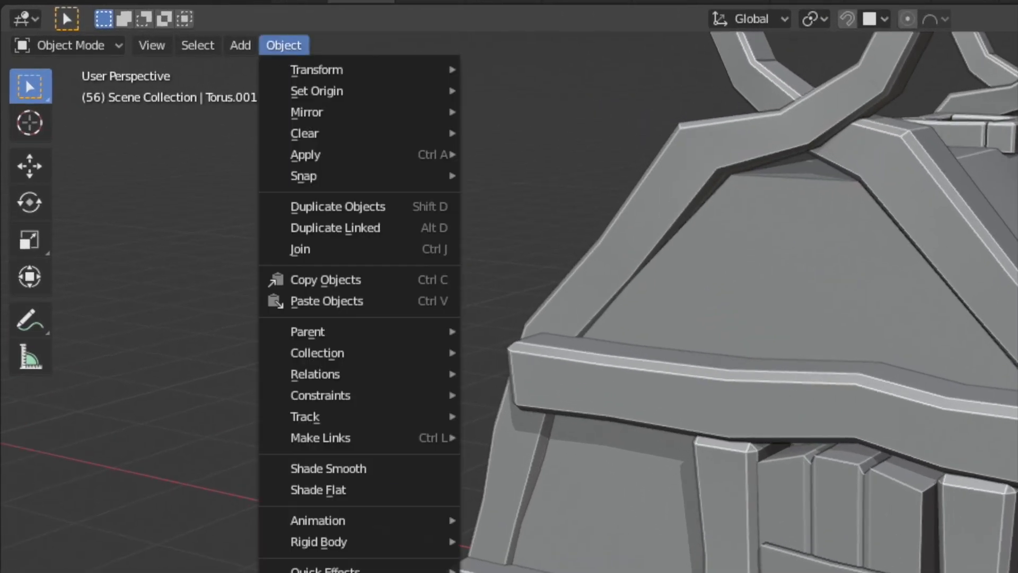
click(352, 469)
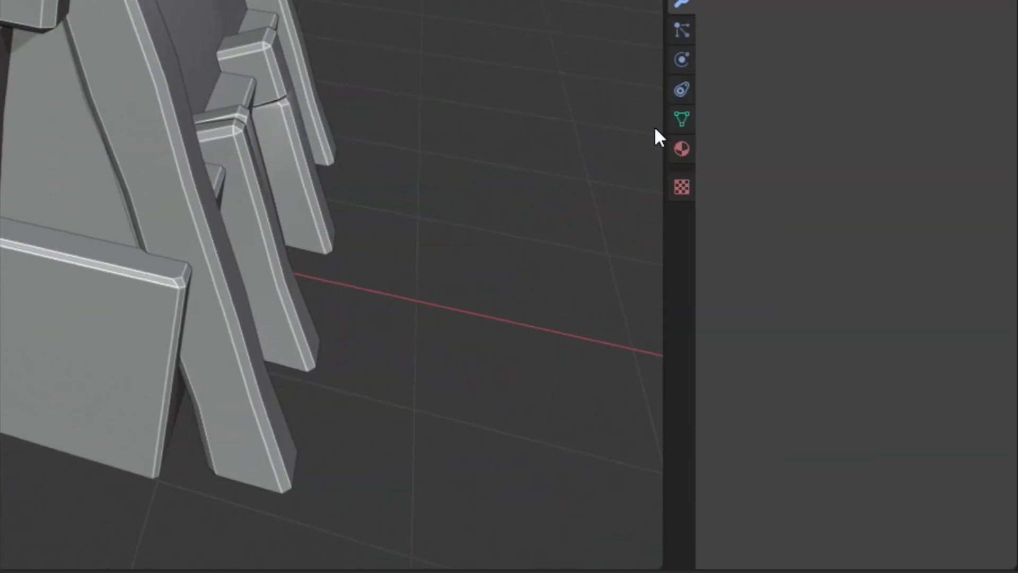
click(682, 120)
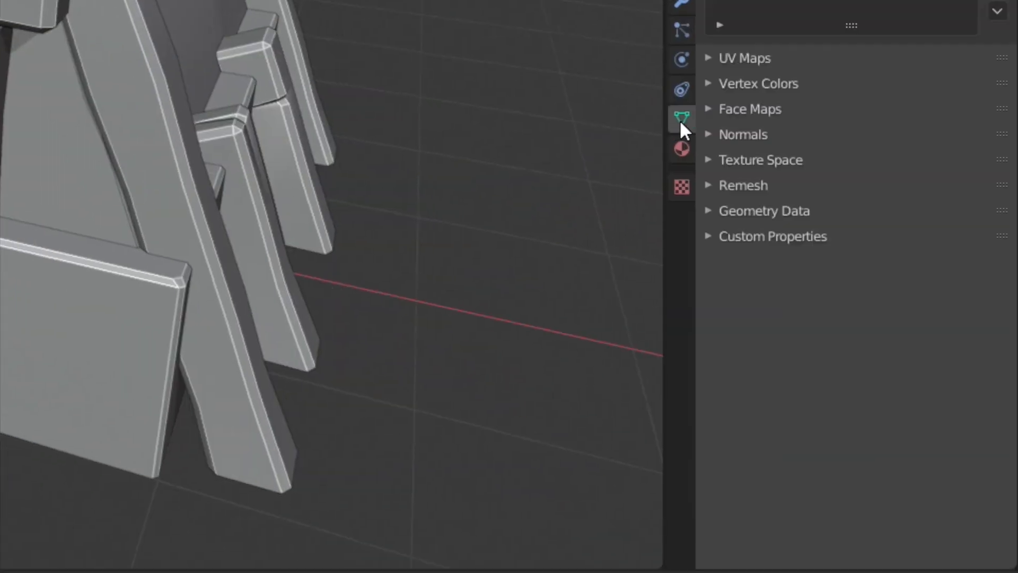
click(718, 136)
click(759, 159)
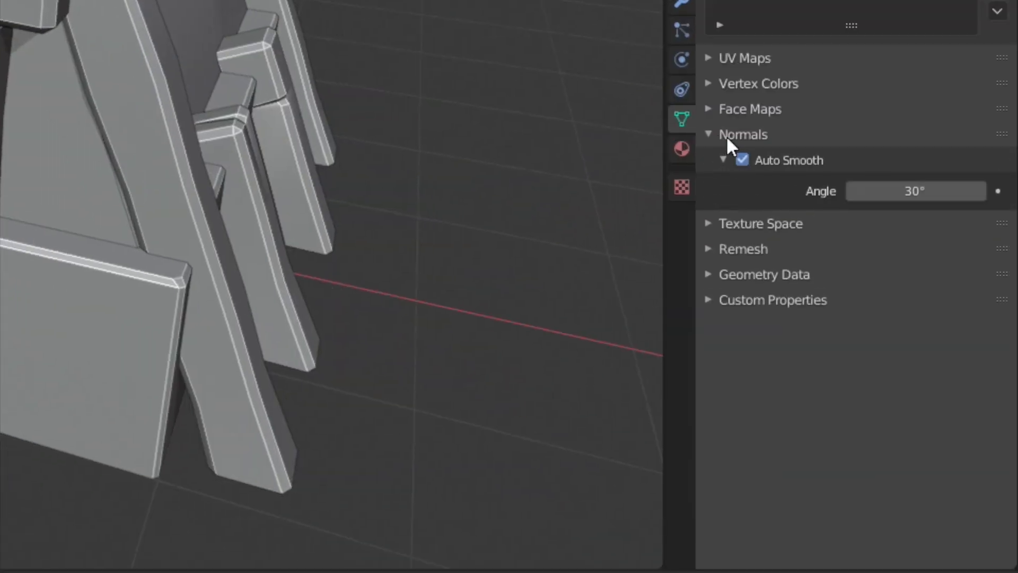
click(727, 137)
Add a cylinder with 6 vertices, a 0.5 m radius and a 1 m depth.
scroll(456, 516, down, 3)
middle_drag(457, 515, 466, 476)
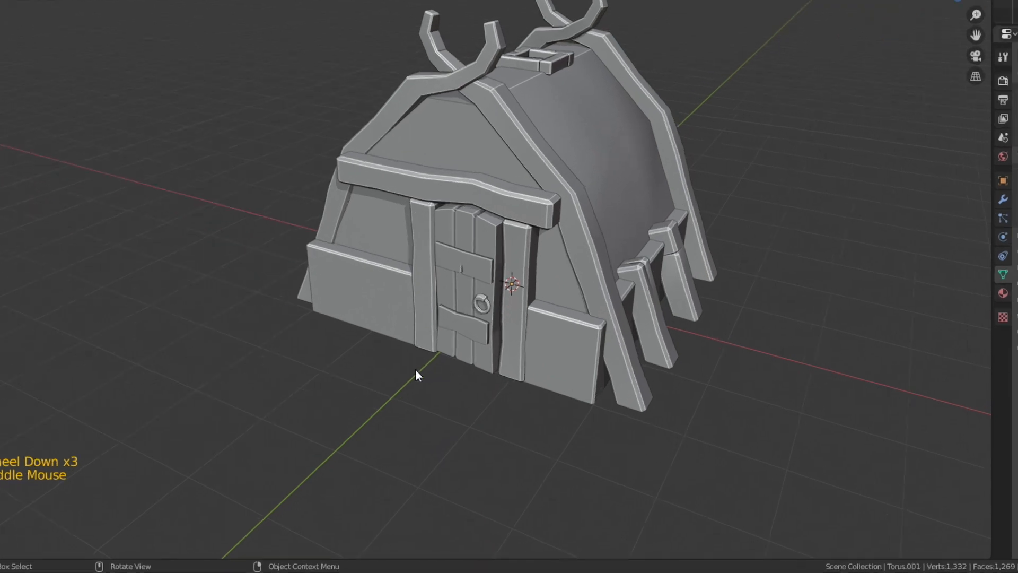
key(shift+a)
mouse_move(563, 197)
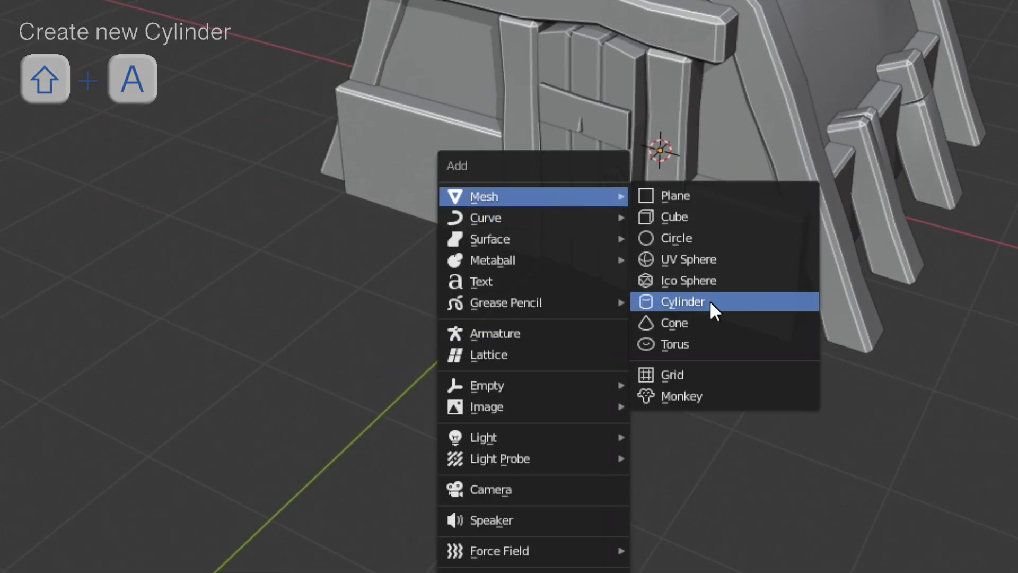
click(710, 300)
click(127, 302)
text(6)
key(Return)
click(117, 323)
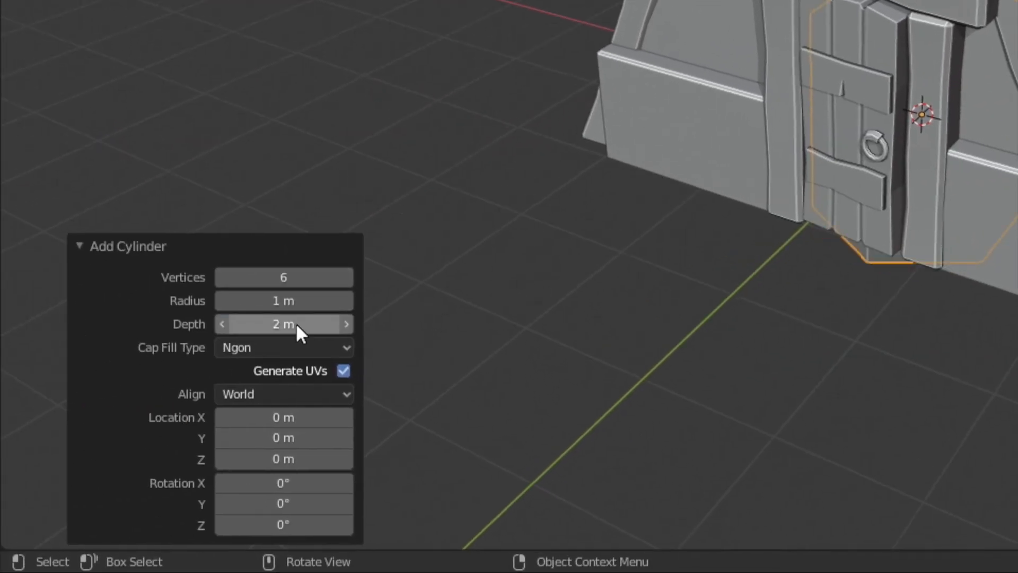
text(0.5)
key(Return)
click(295, 324)
text(1)
key(Return)
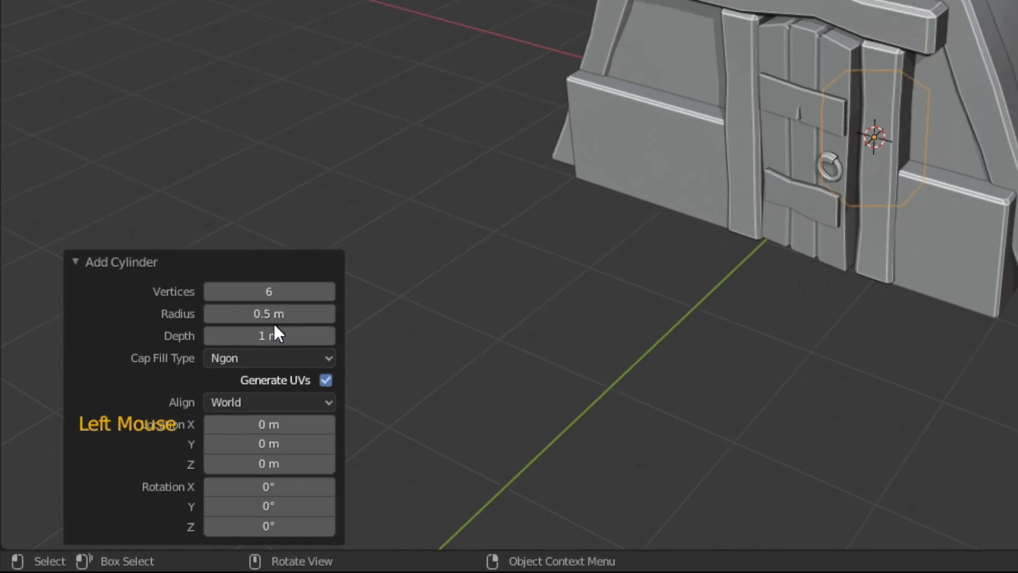
Raise the cylinder's mesh 0.5 m along Z and move it about -3.14 m along Y in front of the hut.
key(Tab)
text(g)
text(z0.5)
key(Return)
key(h)
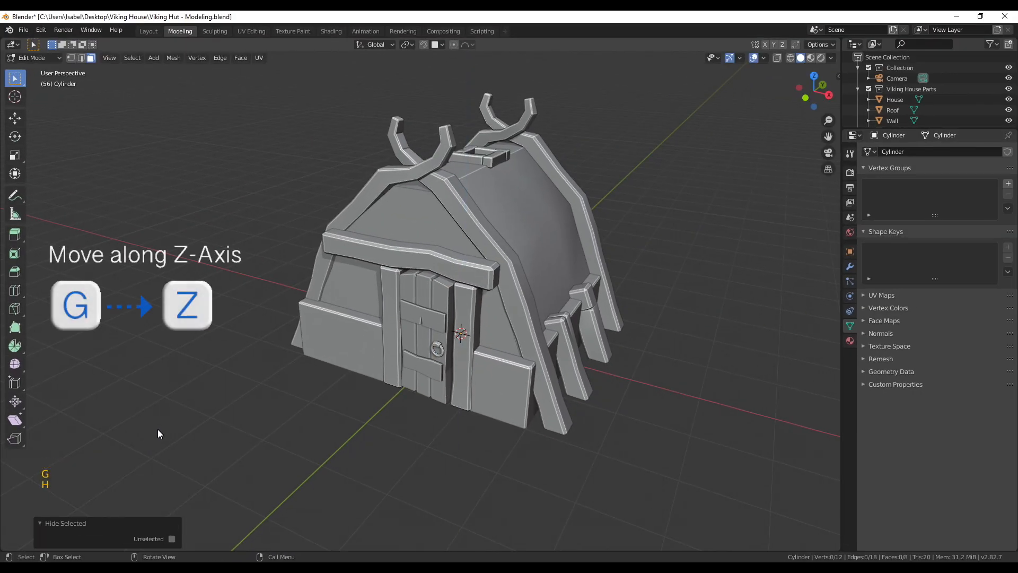
key(alt+h)
key(g)
key(y)
click(80, 549)
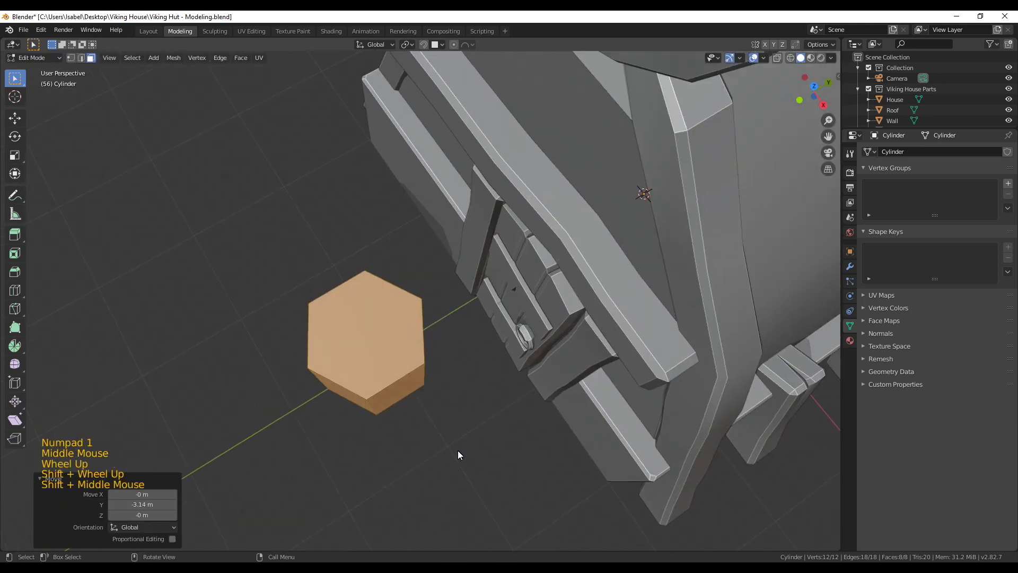
Scale the cylinder to about 0.226 on X and Y only and add two horizontal loop cuts.
key(s)
key(shift+z)
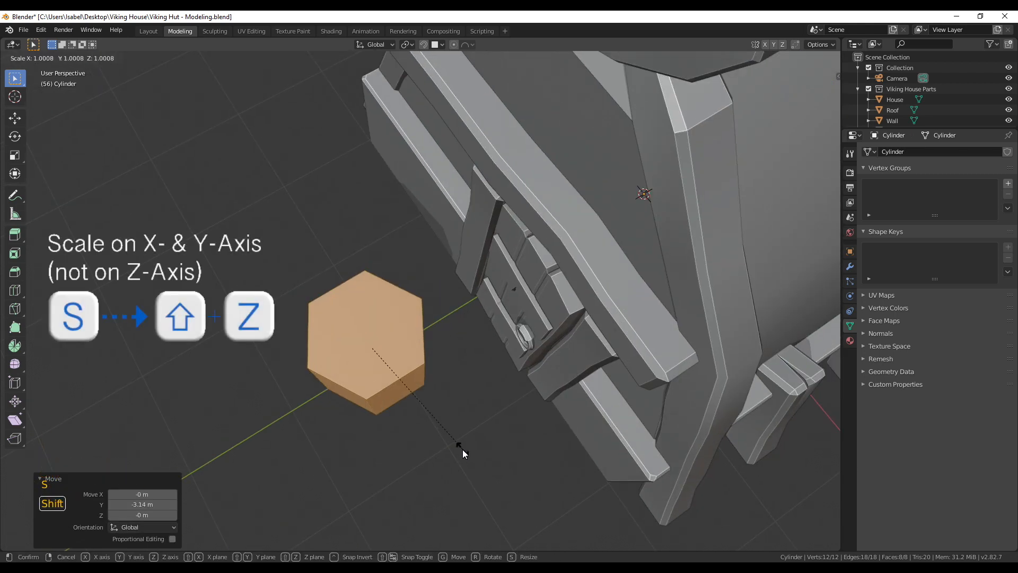
click(387, 392)
middle_drag(387, 392, 489, 416)
scroll(489, 416, up, 2)
key(ctrl+r)
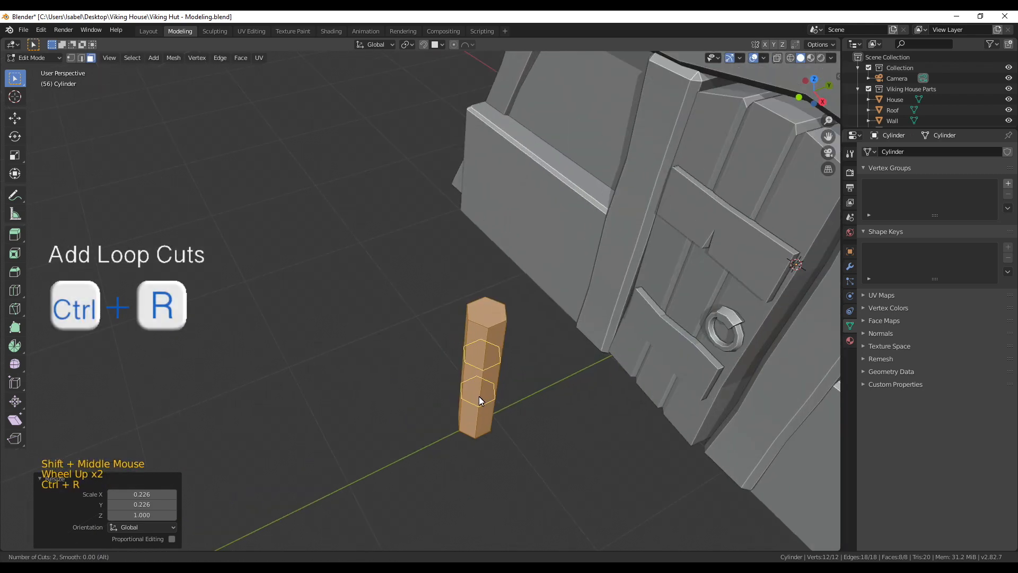
click(479, 396)
Slide the post's upper edge loop upwards by a factor of about 0.144 and scale it to about 0.9.
mouse_move(479, 397)
middle_down()
mouse_move(520, 428)
mouse_move(482, 393)
middle_up()
scroll(483, 393, up, 1)
shift+middle_drag(483, 393, 458, 372)
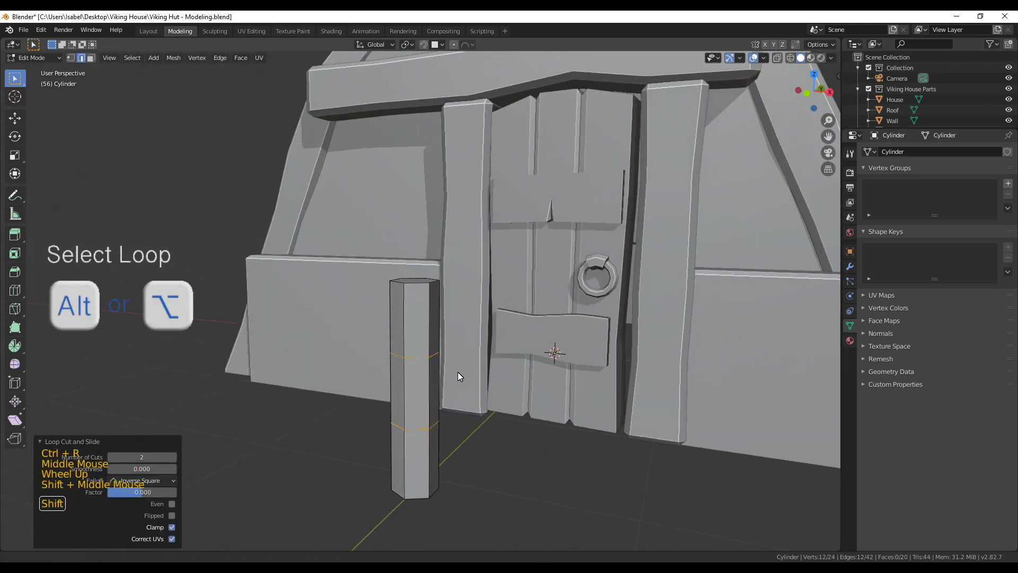
alt+click(419, 359)
key(g)
key(g)
click(527, 438)
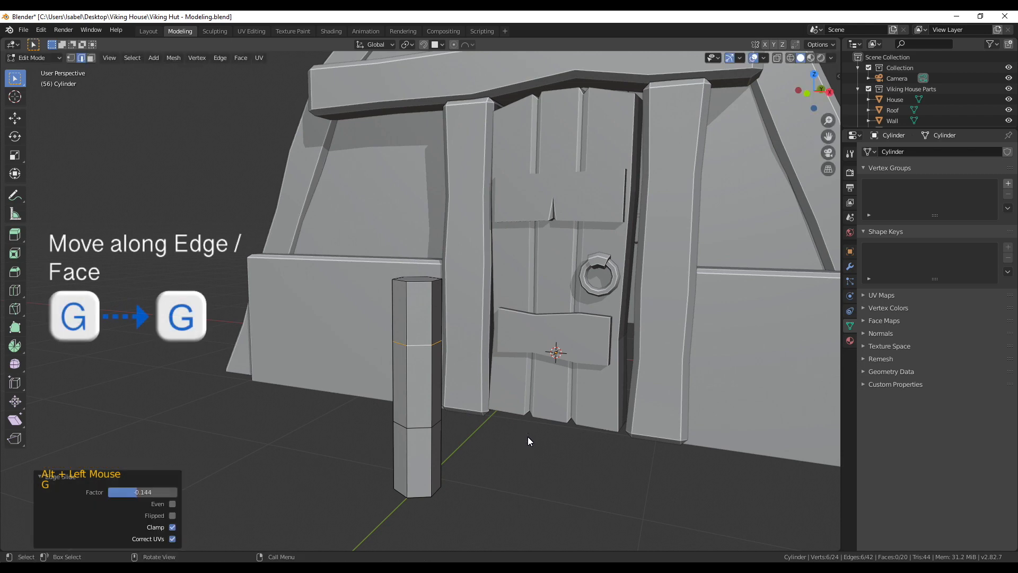
key(s)
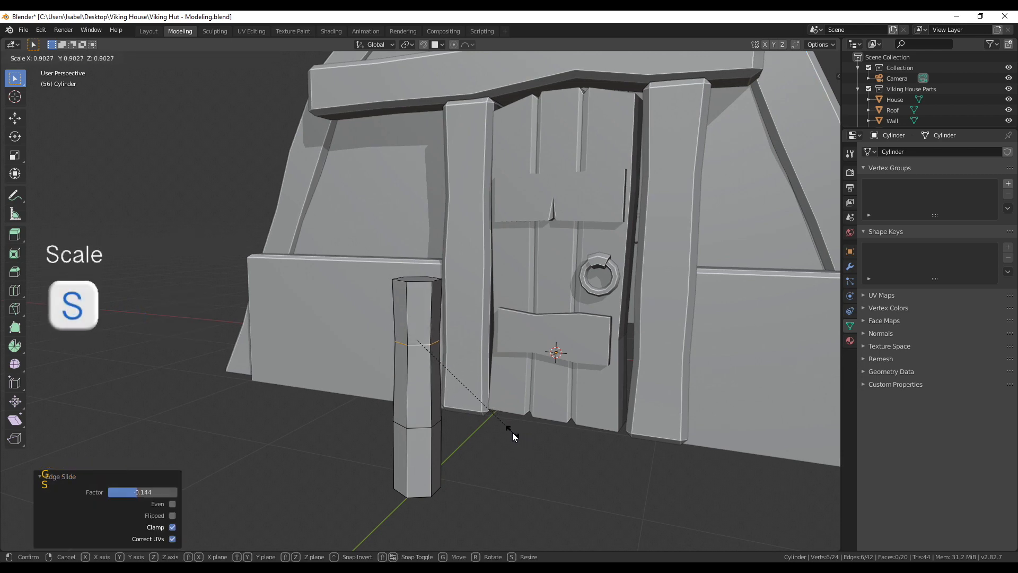
click(513, 432)
Scale the post's lower edge loop to about 0.972 and slide it slightly downwards.
alt+click(423, 428)
key(s)
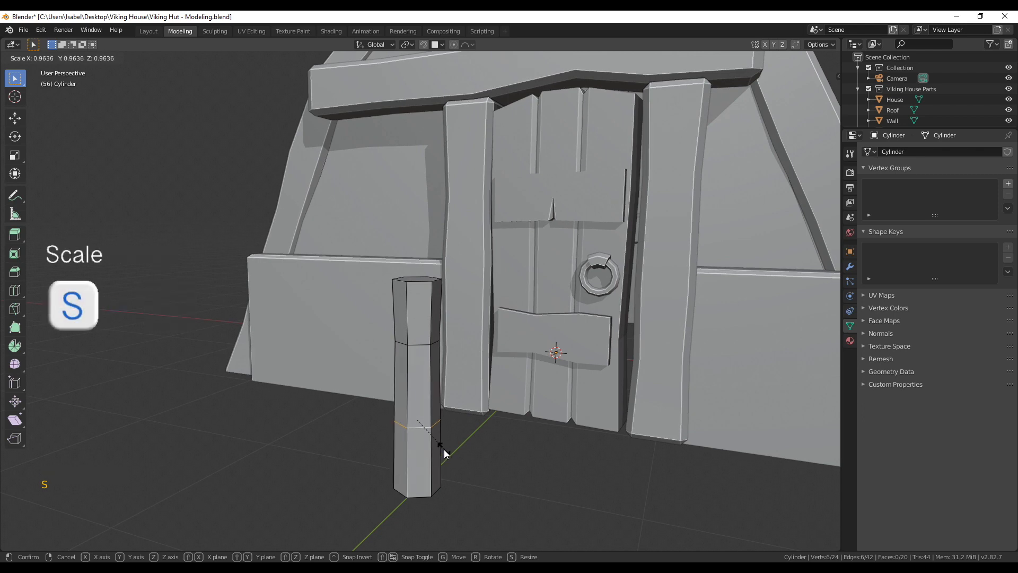
click(445, 451)
key(g)
key(g)
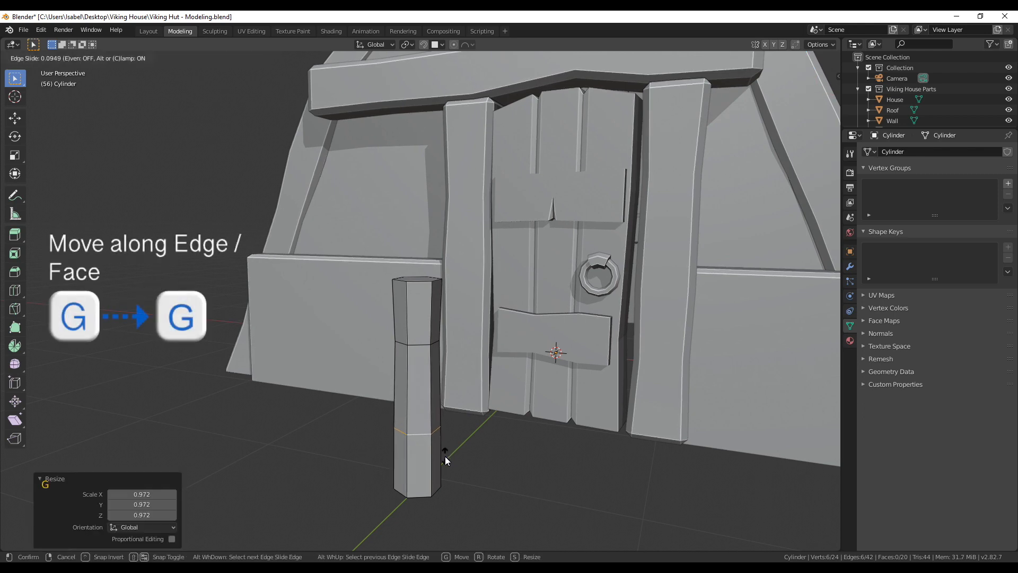
click(445, 459)
Refine the thickness at the post's edge loops, scaling the upper loop by about 0.984.
scroll(445, 471, down, 2)
middle_drag(446, 470, 479, 440)
key(s)
click(443, 400)
key(s)
click(434, 411)
Shift the post's upper edge loop about 0.01 m sideways in front view to bend the post.
middle_drag(468, 431, 485, 443)
scroll(485, 443, up, 2)
shift+middle_drag(485, 443, 505, 464)
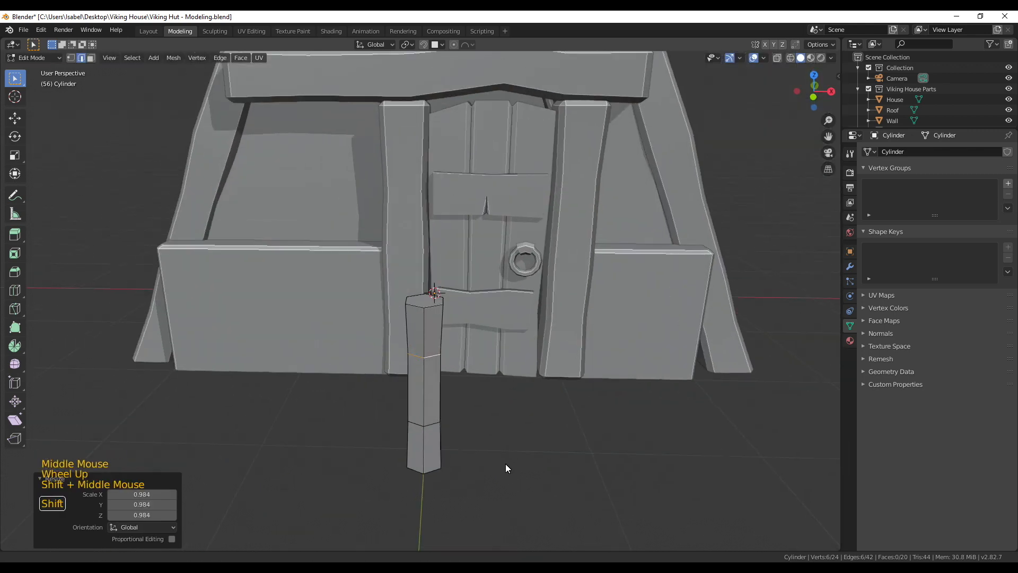
scroll(413, 433, up, 2)
key(KP_1)
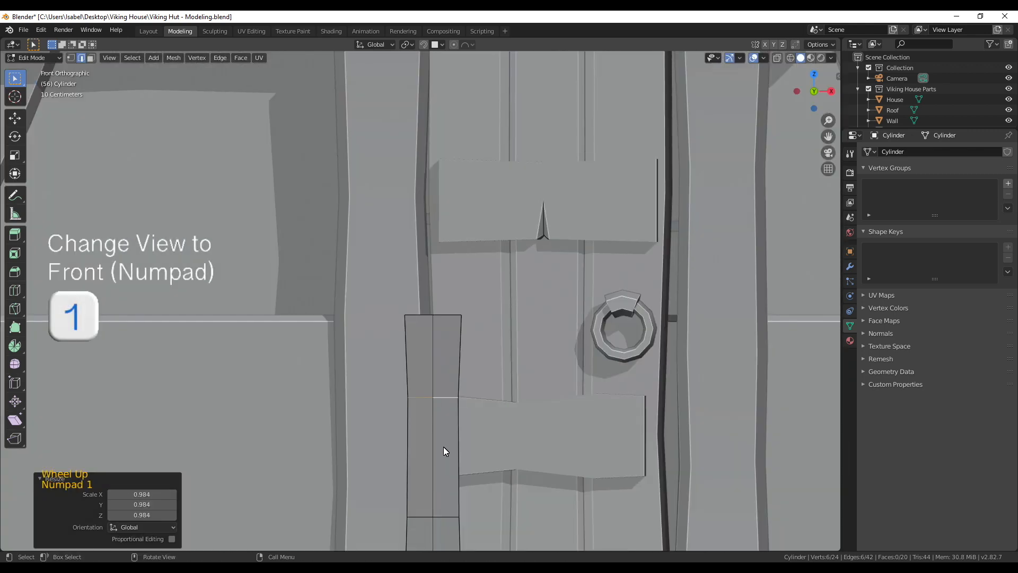
key(g)
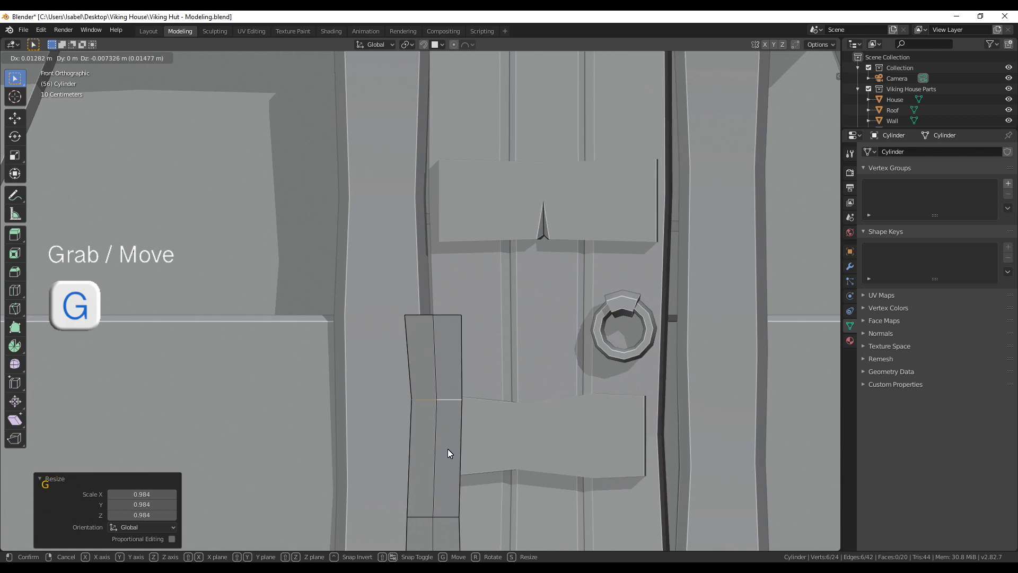
click(448, 449)
Shift the post's lower edge loop about 0.01 m the opposite way in top view, then deselect everything.
alt+click(447, 476)
key(KP_7)
key(g)
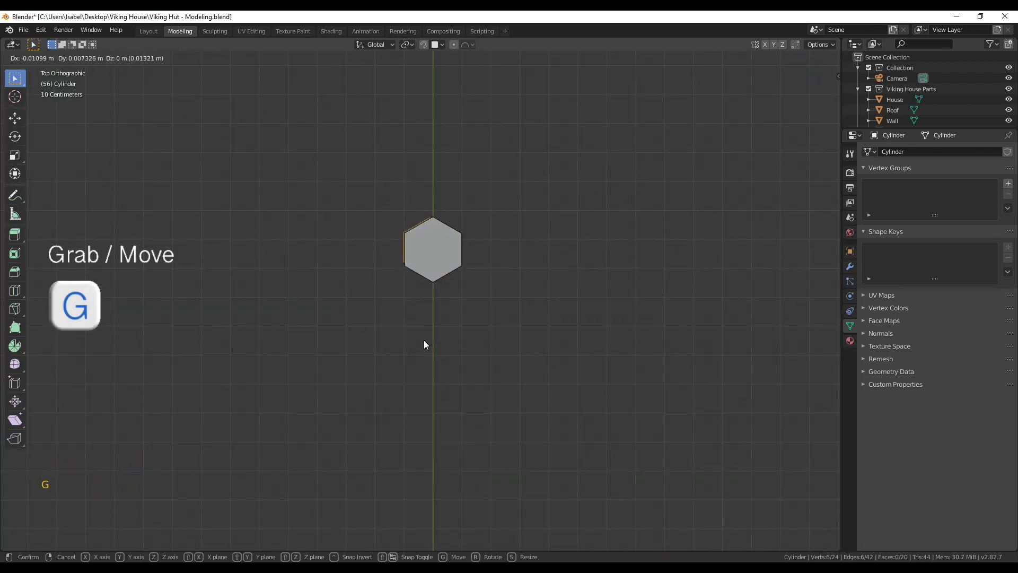
click(426, 340)
middle_drag(425, 341, 467, 223)
scroll(472, 297, down, 2)
key(alt+a)
Delete the face on the underside of the post.
middle_drag(506, 405, 423, 409)
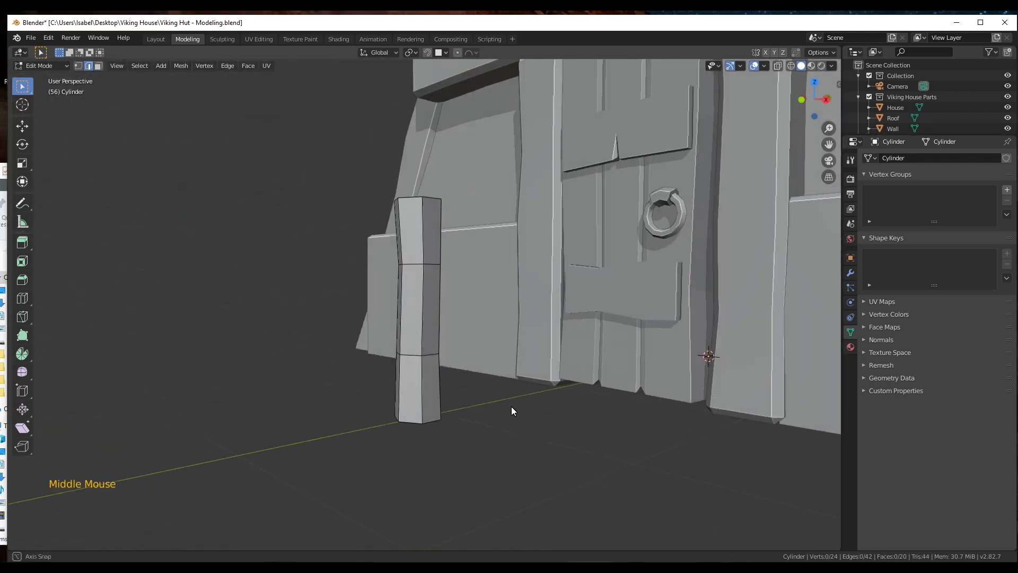
middle_drag(512, 411, 437, 408)
key(3)
click(413, 420)
key(x)
click(440, 481)
Move the whole post about -0.456 m in X and 0.271 m in Y, then shift it closer to the front wall without changing height.
scroll(453, 396, down, 3)
middle_drag(453, 396, 476, 355)
scroll(389, 291, up, 2)
scroll(476, 355, down, 1)
key(l)
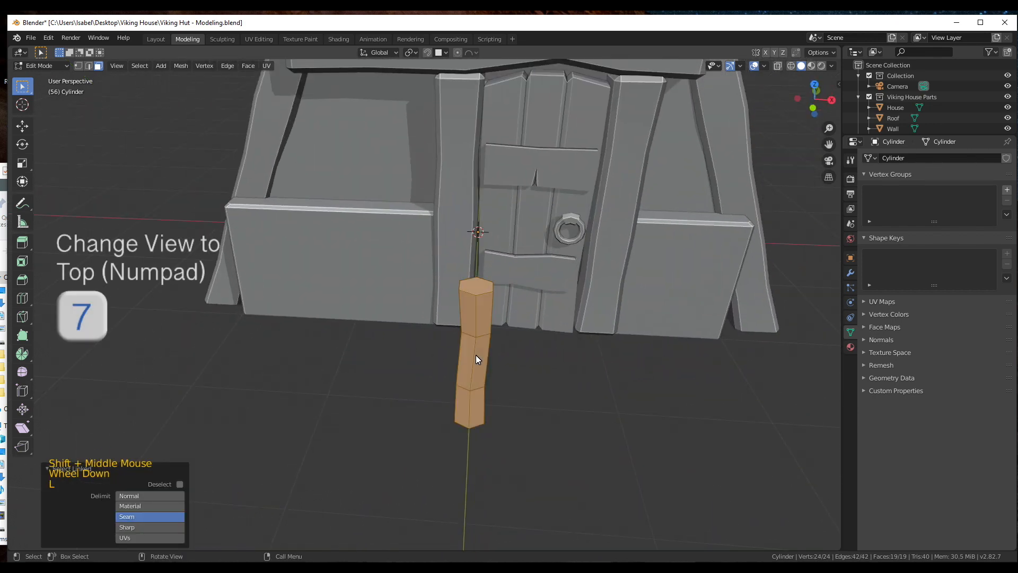
key(KP_7)
key(g)
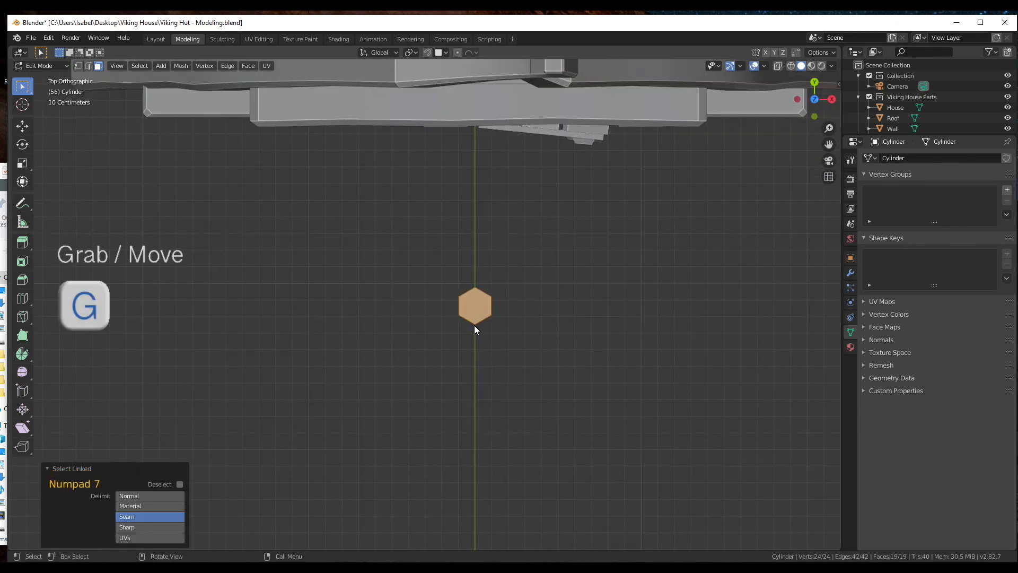
click(397, 280)
middle_drag(432, 295, 466, 312)
key(g)
key(shift+z)
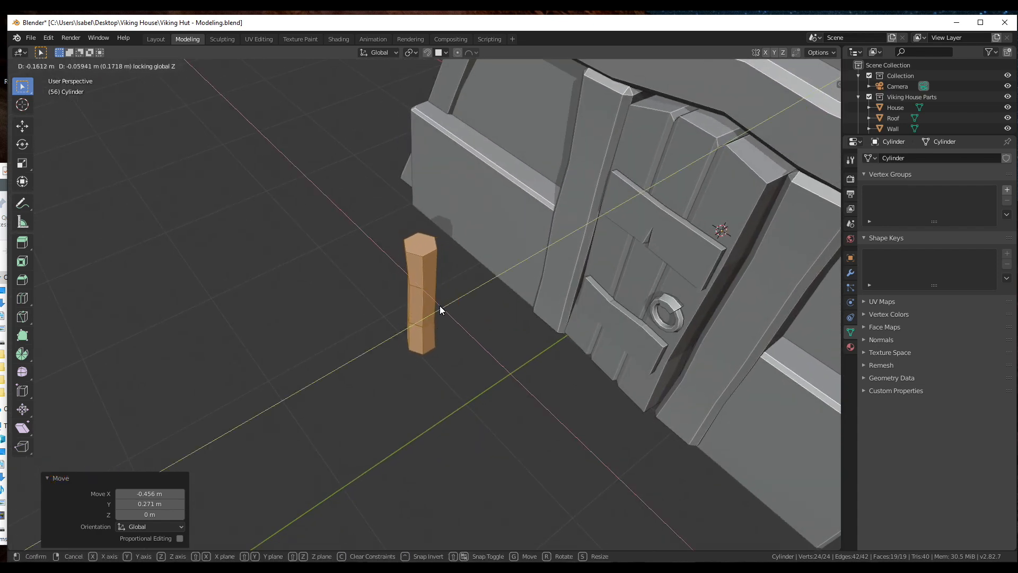
click(435, 306)
middle_drag(435, 305, 434, 350)
scroll(545, 375, down, 5)
Shade the post smooth in Object Mode and enable Auto Smooth at an angle of about 60.5°.
key(Tab)
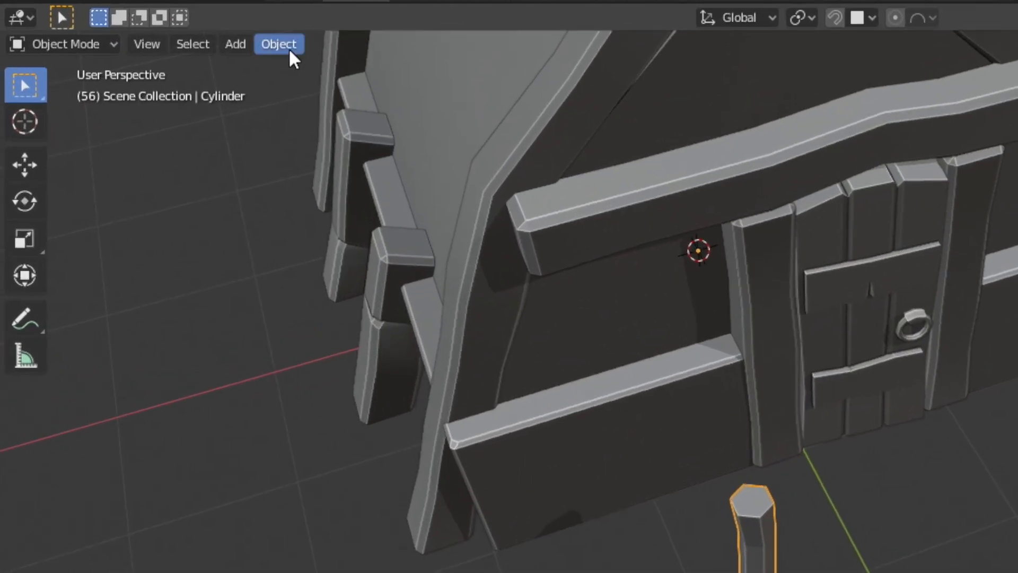
click(153, 66)
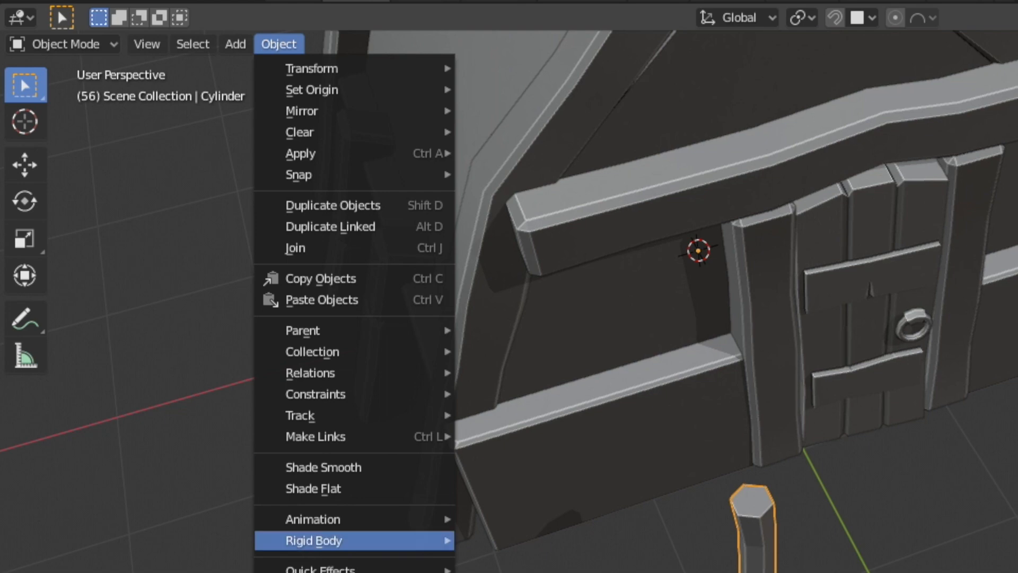
click(341, 464)
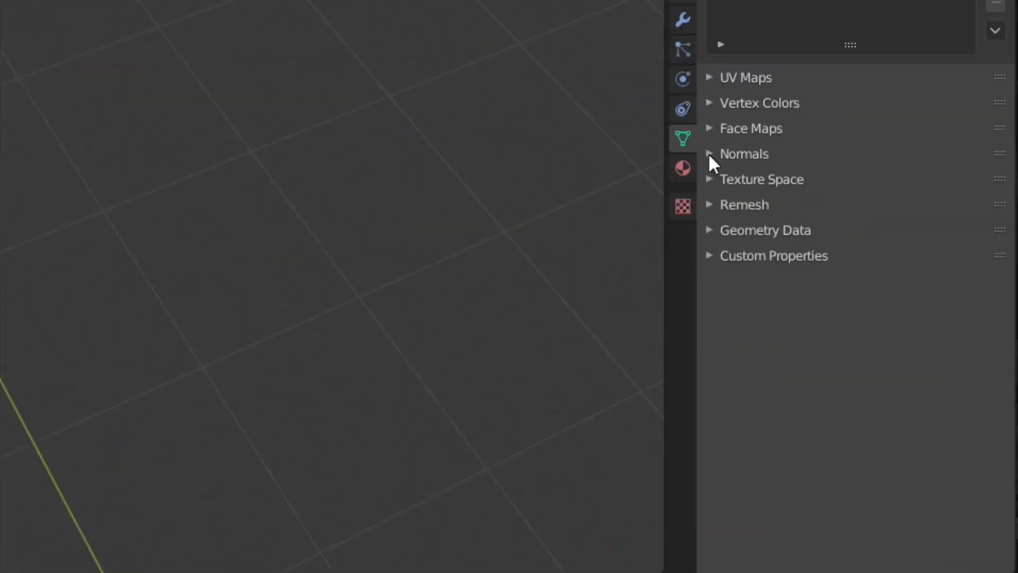
click(711, 155)
click(744, 183)
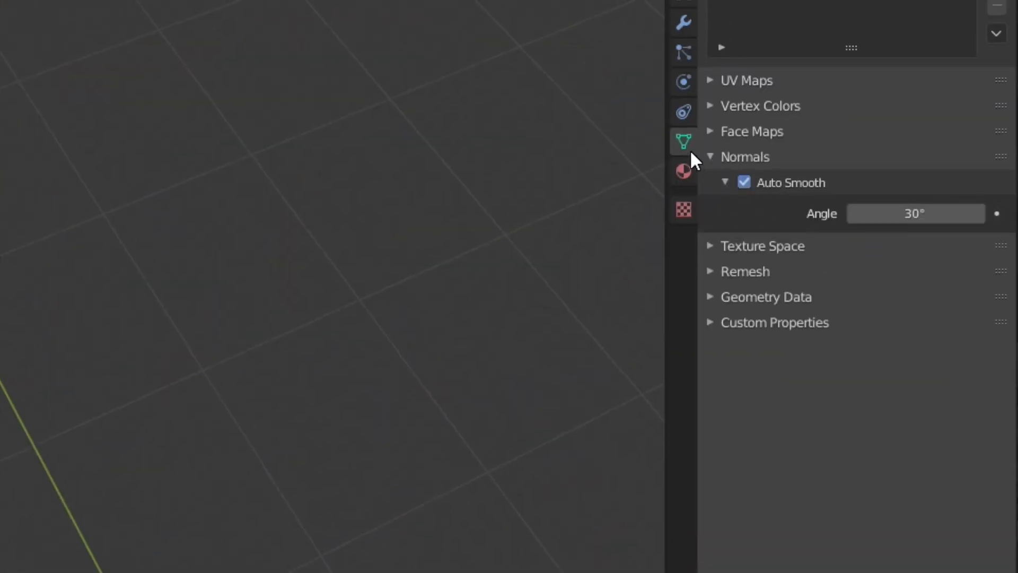
middle_drag(361, 371, 297, 313)
scroll(297, 313, up, 2)
middle_drag(297, 313, 287, 303)
drag(911, 219, 902, 217)
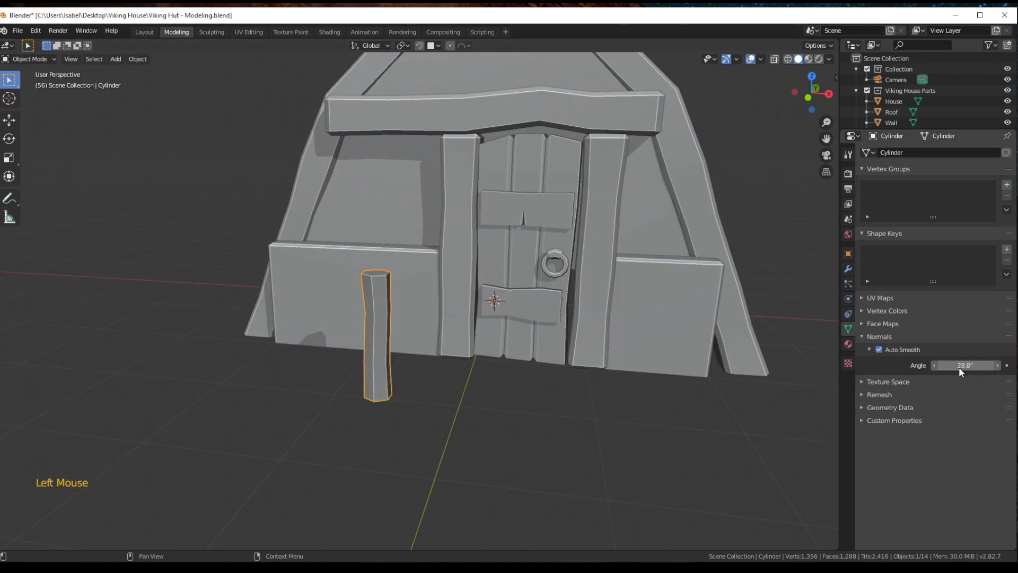
drag(922, 378, 985, 367)
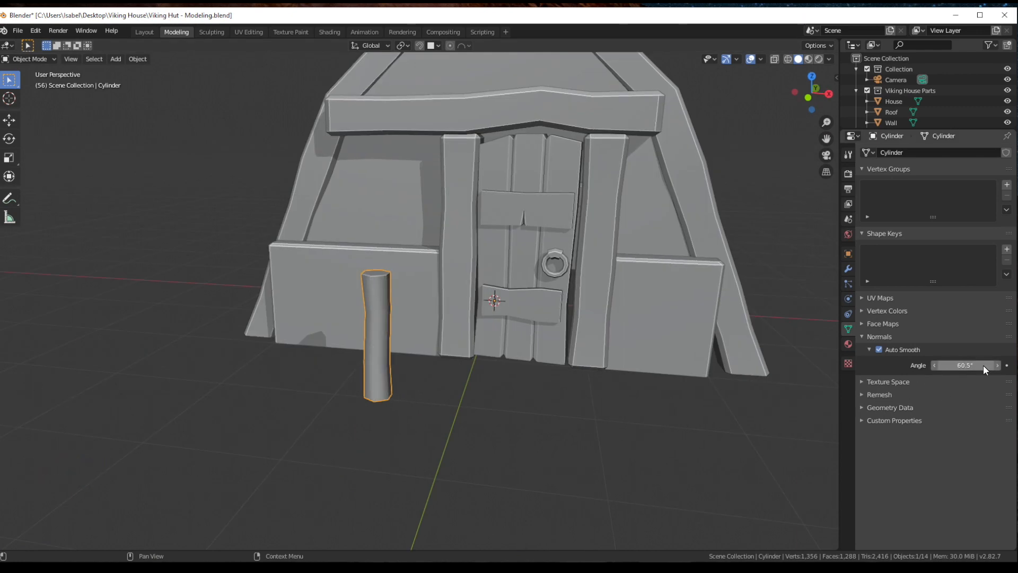
Add a new six-sided cylinder, 0.5 m in radius and 1 m deep, and raise its mesh 0.5 m in Edit Mode.
scroll(466, 416, up, 2)
middle_drag(467, 416, 470, 430)
middle_drag(469, 430, 471, 436)
scroll(470, 436, down, 2)
scroll(471, 441, down, 4)
click(460, 373)
key(shift+a)
mouse_move(457, 352)
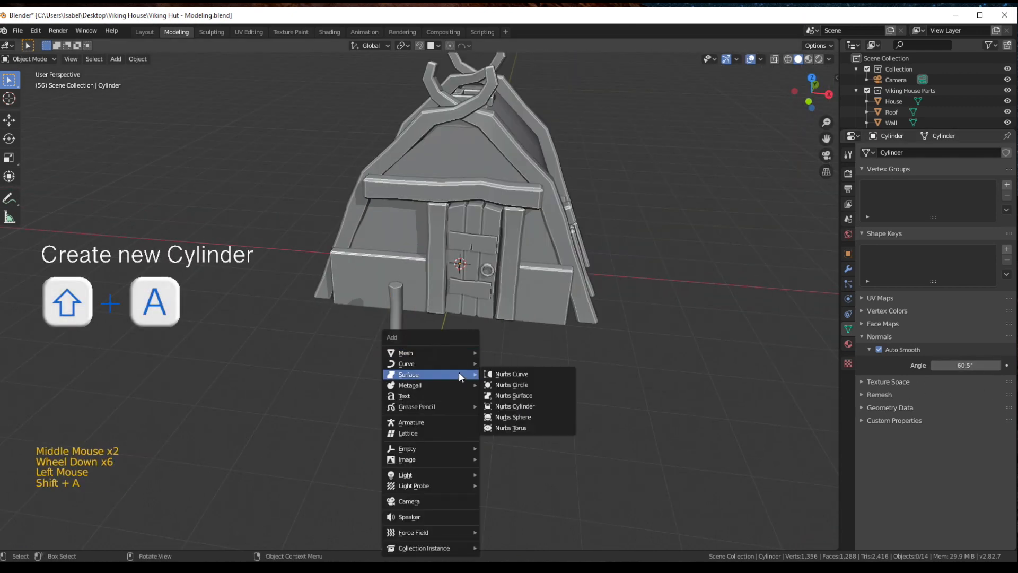
click(508, 407)
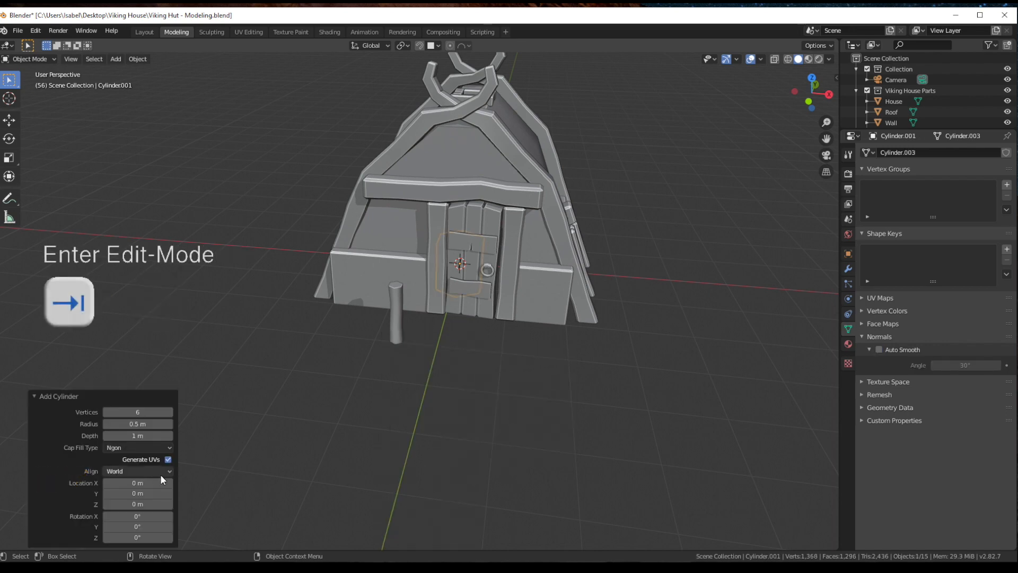
key(Tab)
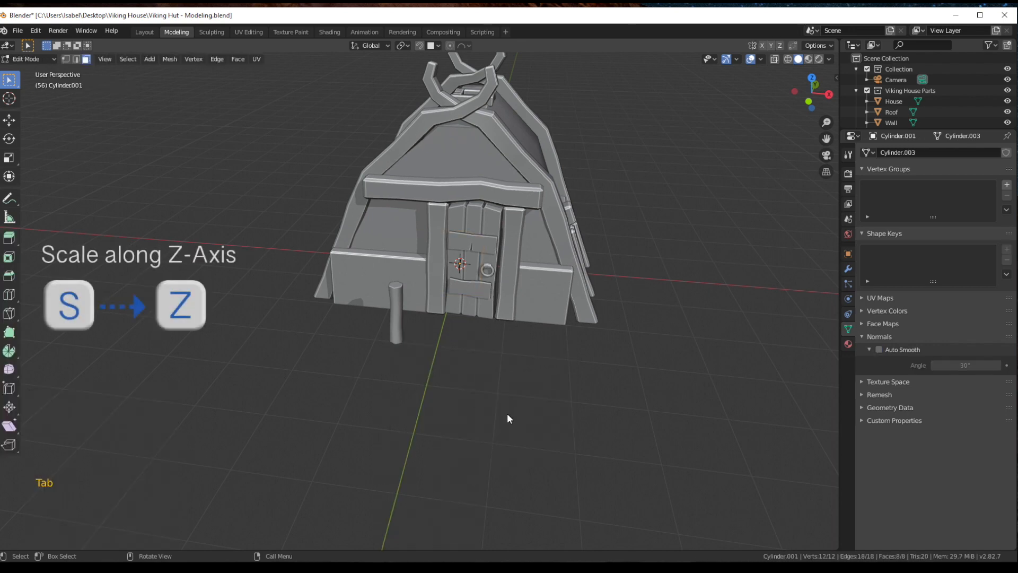
text(gz0.5)
key(Return)
Move the new cylinder about -4.41 m along Y and thin it in X and Y by about 0.109, then 0.761.
key(g)
key(y)
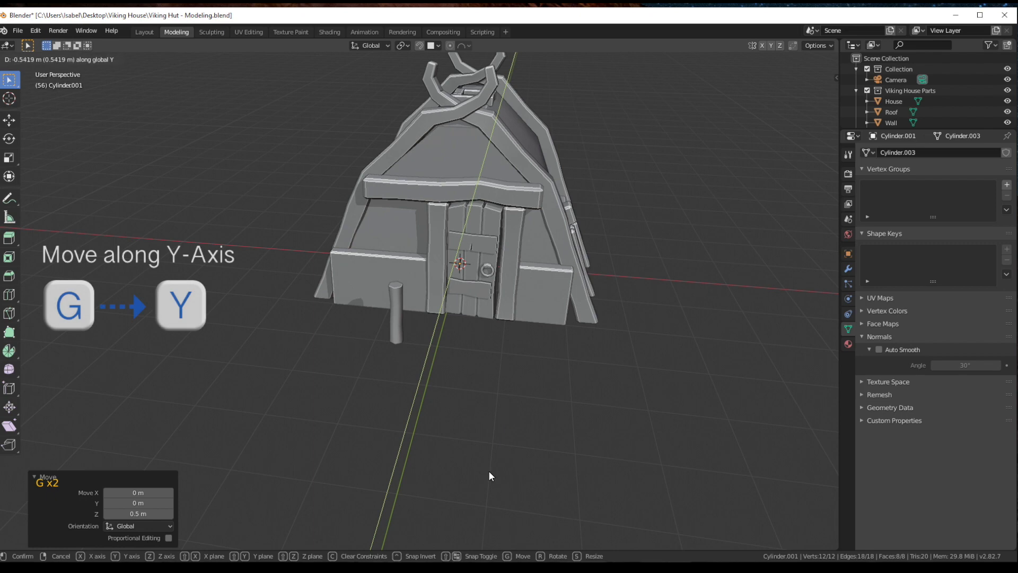
click(456, 543)
key(s)
key(shift+z)
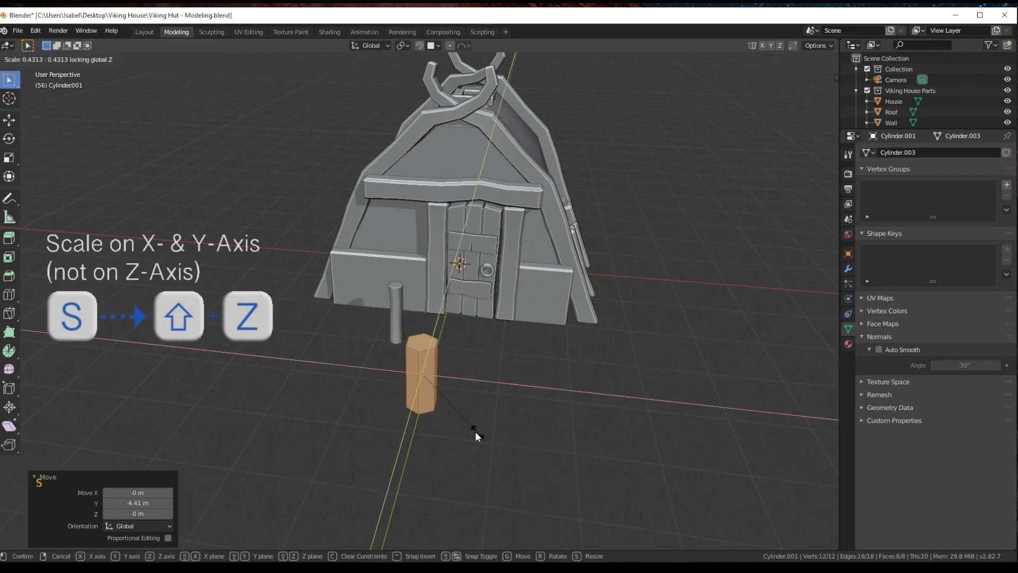
click(436, 390)
key(s)
key(shift+z)
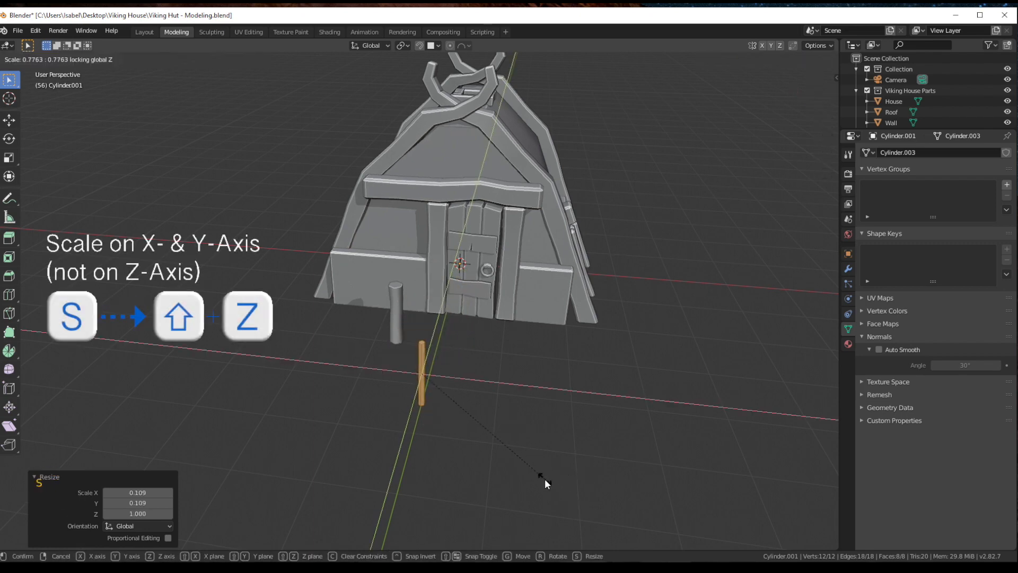
click(544, 474)
Rotate the thin pole 90° around X and move it about -0.421 m in X and 1.95 m in Y, beside the post.
middle_drag(473, 432, 568, 435)
key(r)
key(x)
key(9)
key(0)
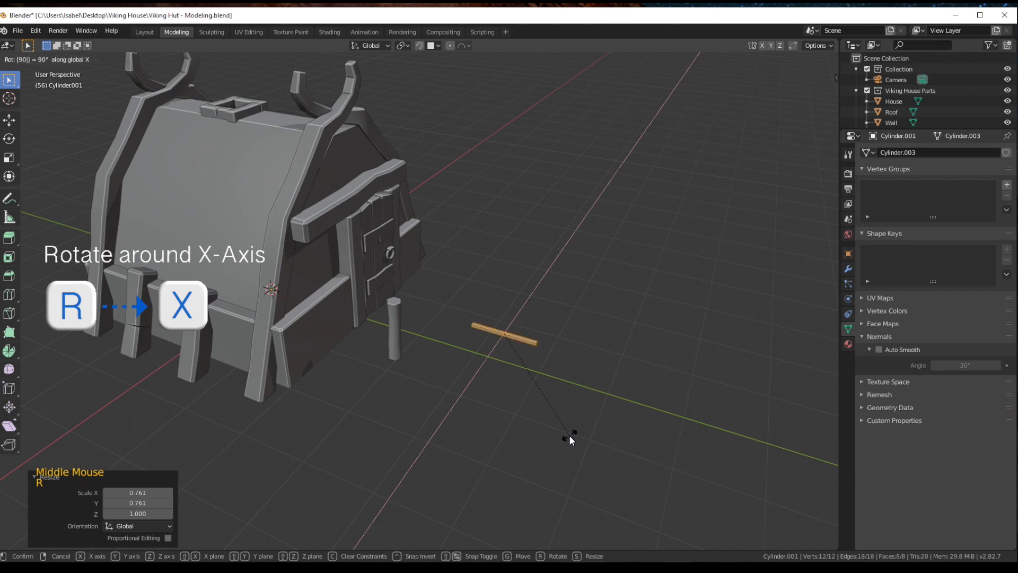
key(Return)
key(KP_7)
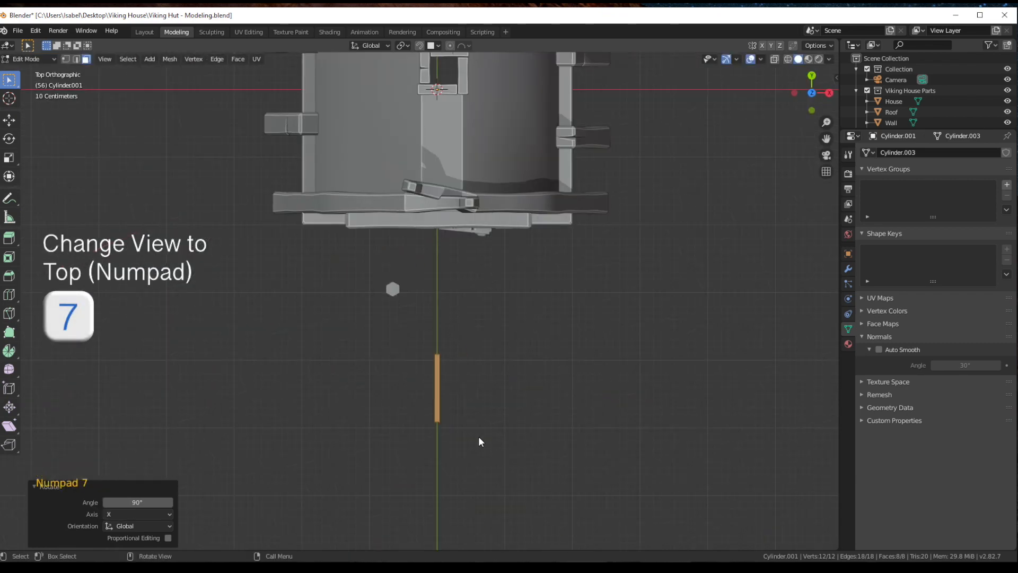
key(g)
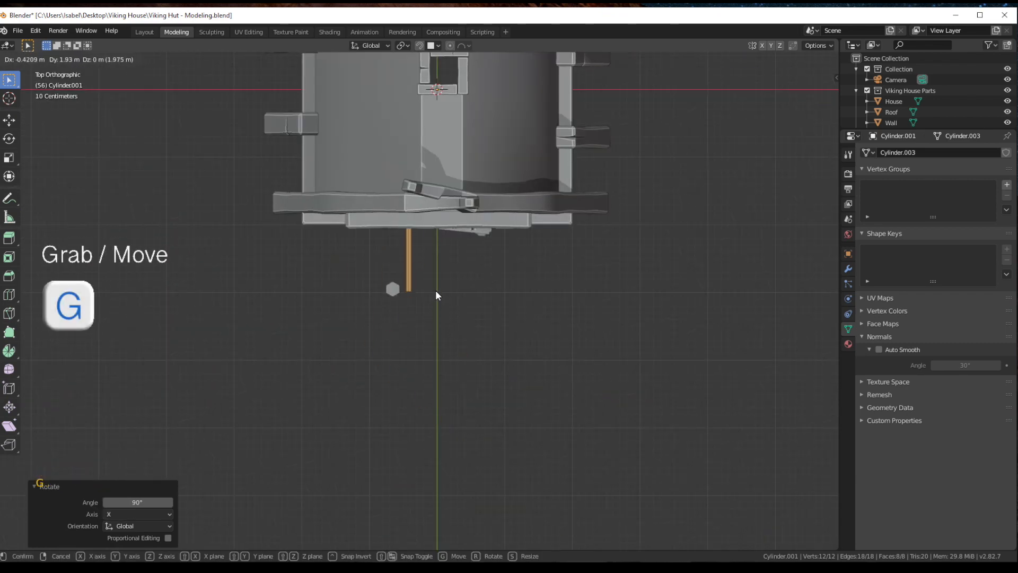
click(434, 290)
Angle the pole about 12.5° in top view, shift it onto the post, and rotate it about 2.46° more.
key(r)
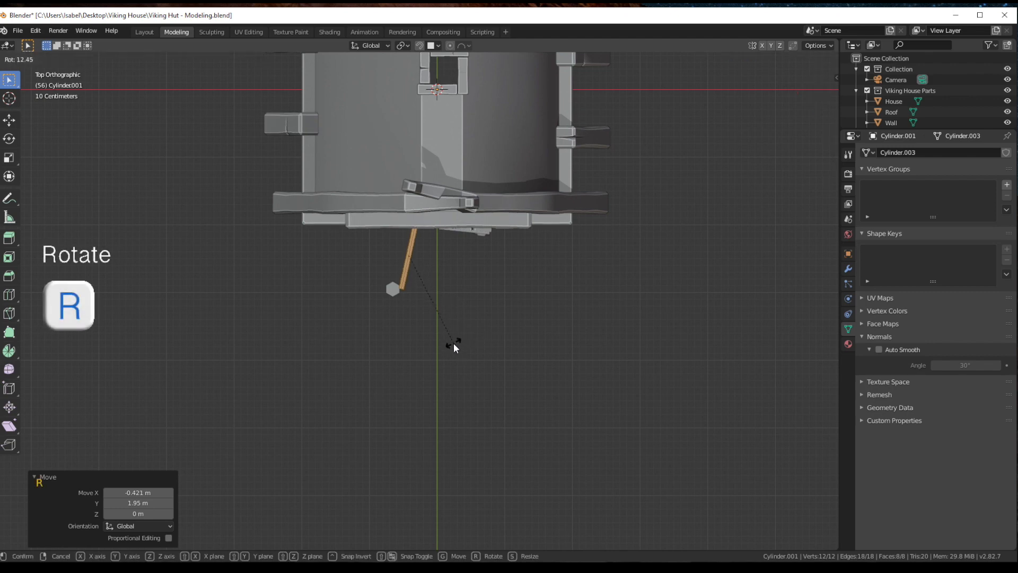
click(454, 343)
key(g)
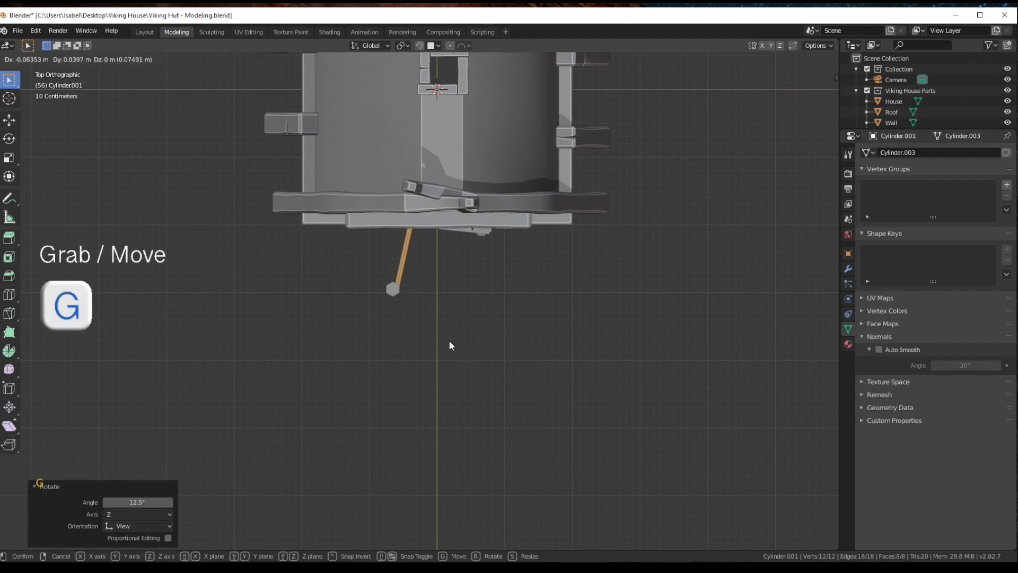
click(450, 342)
key(r)
click(455, 348)
Raise the pole about 0.523 m along Z to bring it level with the top of the post.
middle_drag(456, 348, 428, 312)
scroll(518, 272, up, 2)
key(g)
key(z)
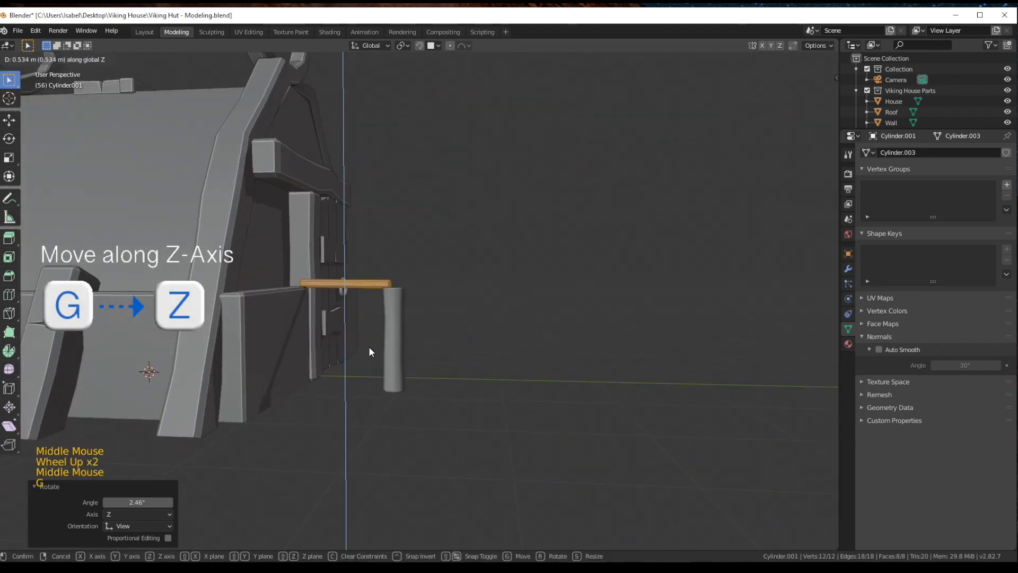
click(371, 335)
Isolate the pole from the other objects and delete its end face on the hut side.
middle_drag(371, 335, 366, 378)
scroll(365, 378, down, 3)
scroll(367, 379, down, 2)
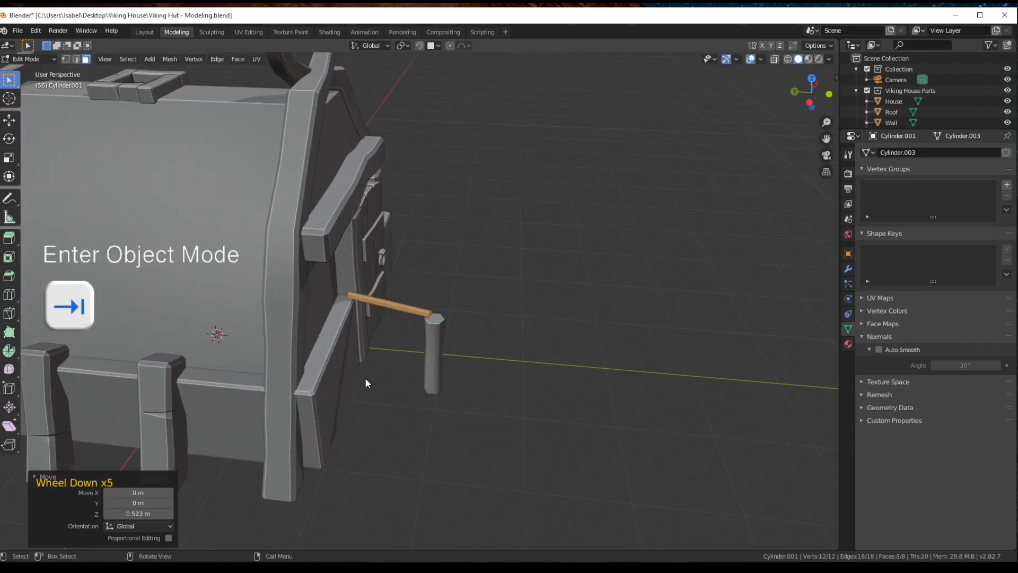
key(shift+h)
key(Tab)
key(shift+h)
middle_drag(365, 378, 411, 372)
scroll(371, 350, up, 3)
scroll(411, 371, up, 2)
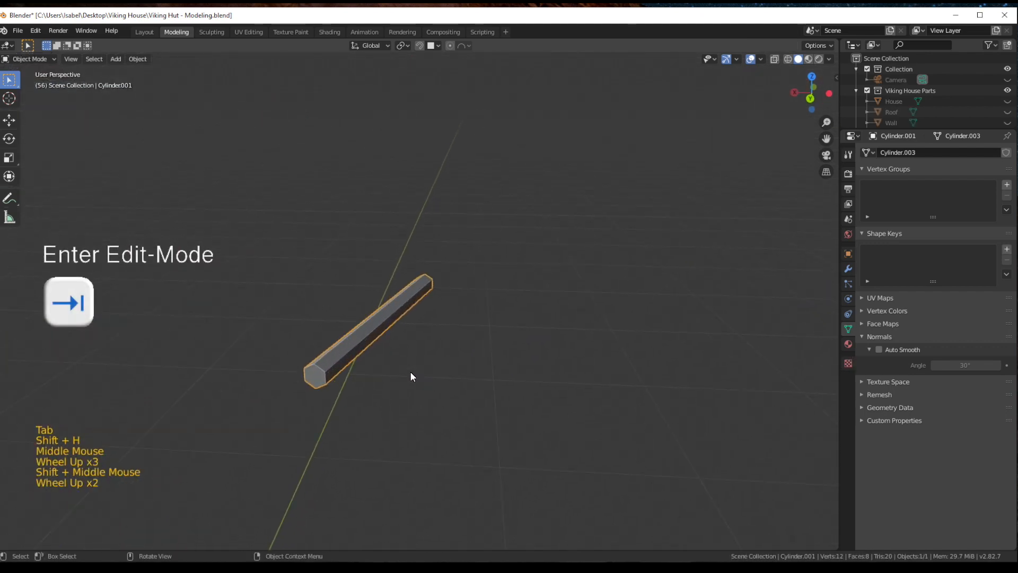
key(Tab)
click(314, 385)
key(x)
click(352, 446)
Unhide all objects and hide the large ground plane again.
middle_drag(603, 470, 482, 457)
scroll(452, 432, down, 5)
key(alt+h)
key(Tab)
key(alt+h)
scroll(385, 370, up, 2)
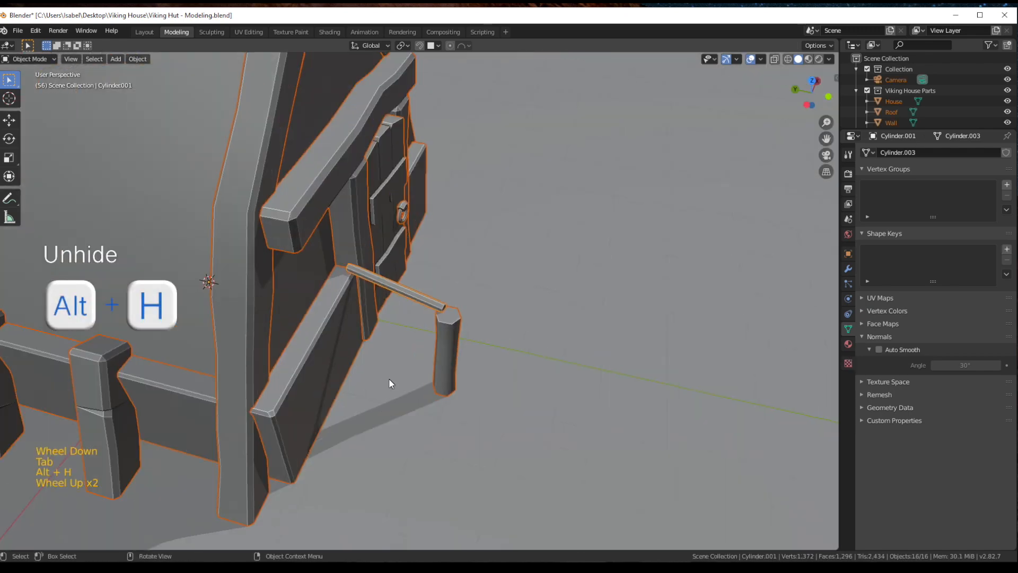
click(421, 419)
key(h)
Extrude the open edge loop at the pole's hut end to add a short segment over the front wall's beam.
scroll(422, 419, up, 2)
middle_drag(422, 419, 307, 368)
click(384, 298)
key(Tab)
scroll(391, 295, up, 2)
scroll(230, 330, up, 3)
key(2)
alt+click(241, 310)
key(e)
click(252, 317)
Delete the pole's end face beside the post.
scroll(259, 328, down, 3)
middle_drag(260, 328, 508, 409)
scroll(317, 359, up, 1)
scroll(504, 359, up, 2)
click(505, 359)
key(3)
click(504, 358)
key(x)
click(457, 446)
Add three evenly spaced loop cuts along the pole's long section.
middle_drag(449, 449, 478, 471)
alt+click(577, 365)
key(2)
alt+click(573, 370)
alt+click(573, 371)
middle_drag(504, 414, 550, 385)
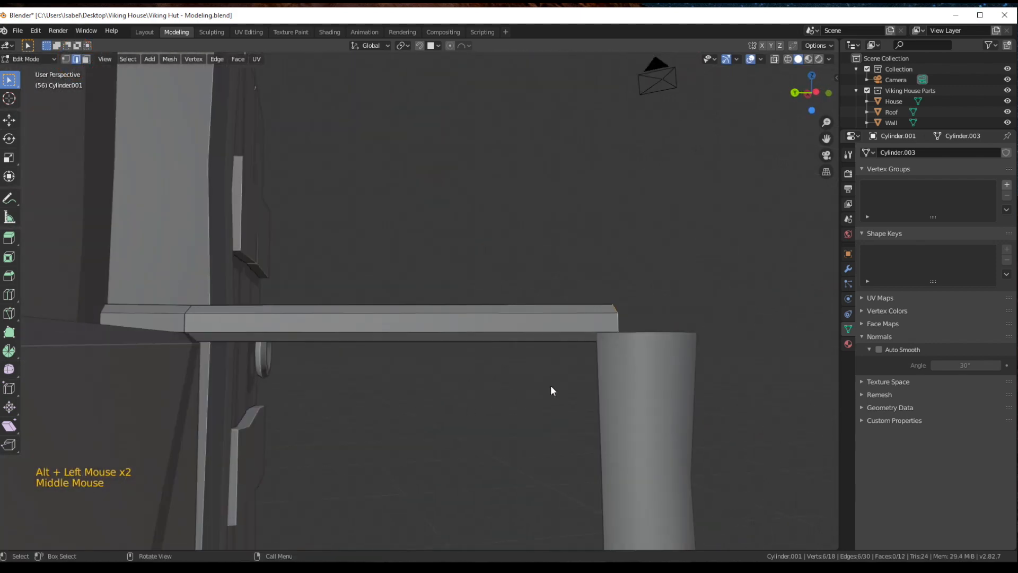
key(ctrl+r)
scroll(396, 329, up, 2)
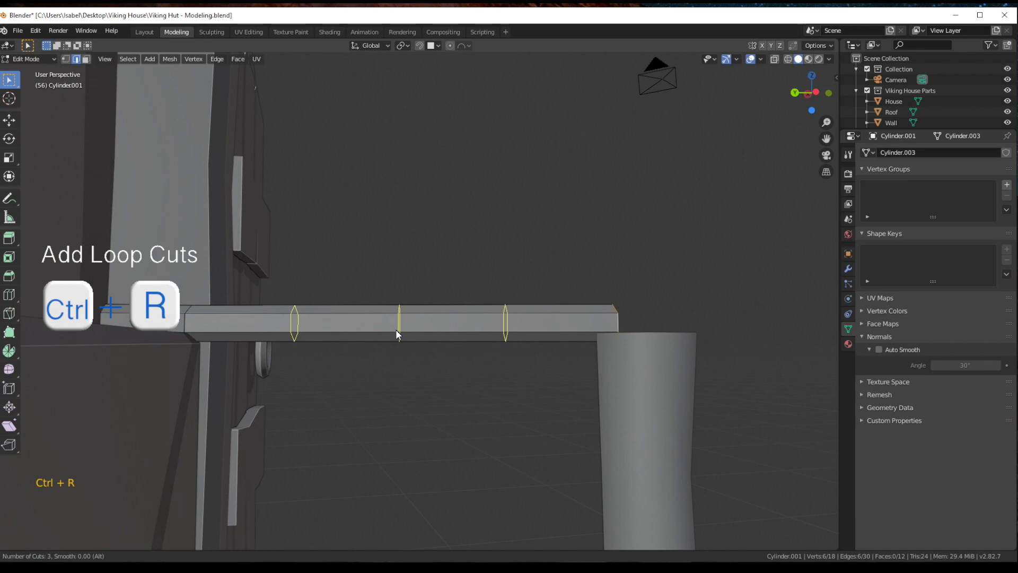
click(396, 330)
right_click(395, 330)
Lower the pole's post-side end loop about 0.138 m with Sphere-falloff proportional editing at a size of about 0.83.
mouse_move(601, 349)
middle_down()
mouse_move(607, 368)
mouse_move(598, 335)
middle_up()
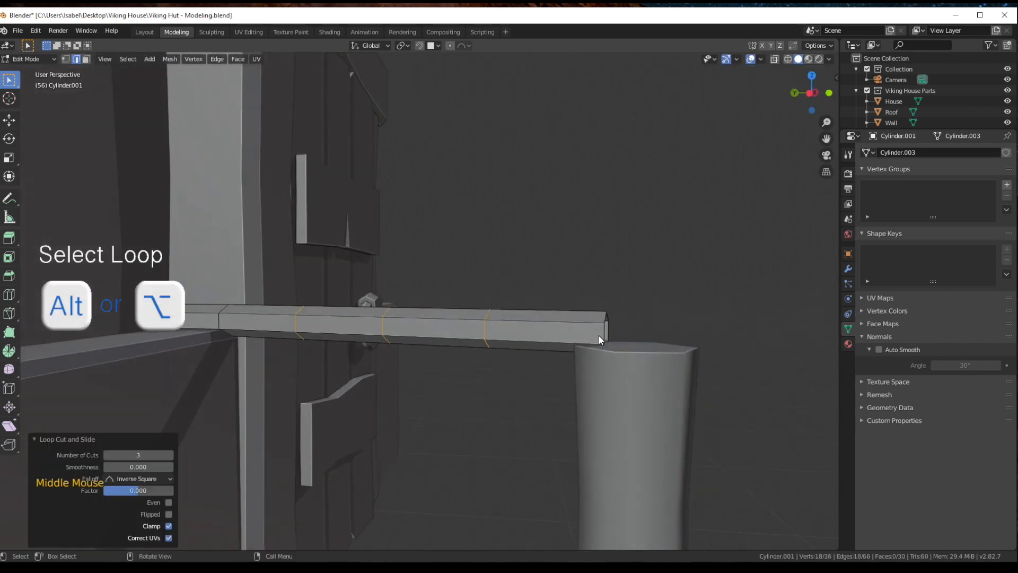
alt+click(598, 336)
key(o)
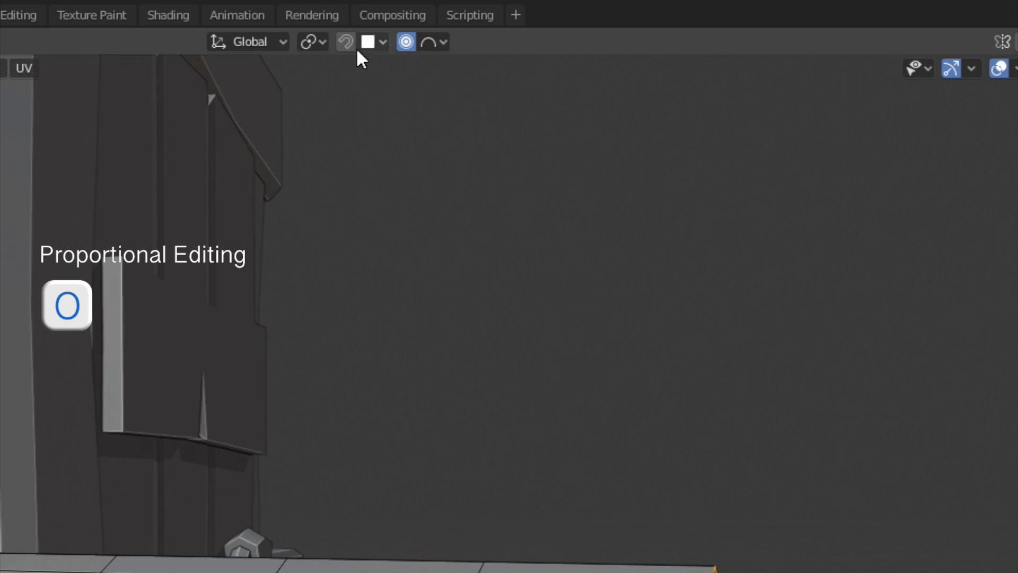
key(g)
key(z)
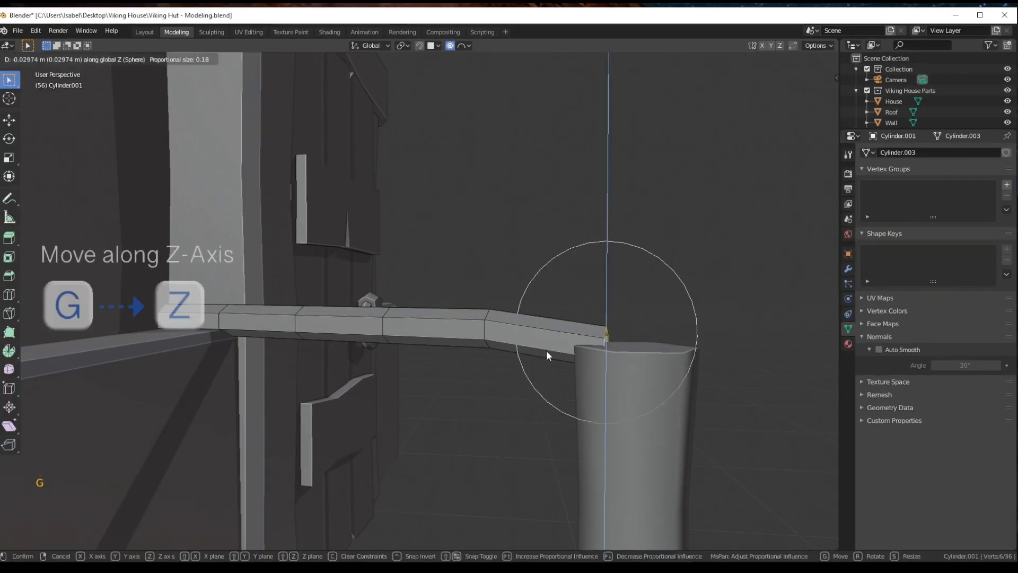
scroll(546, 351, down, 15)
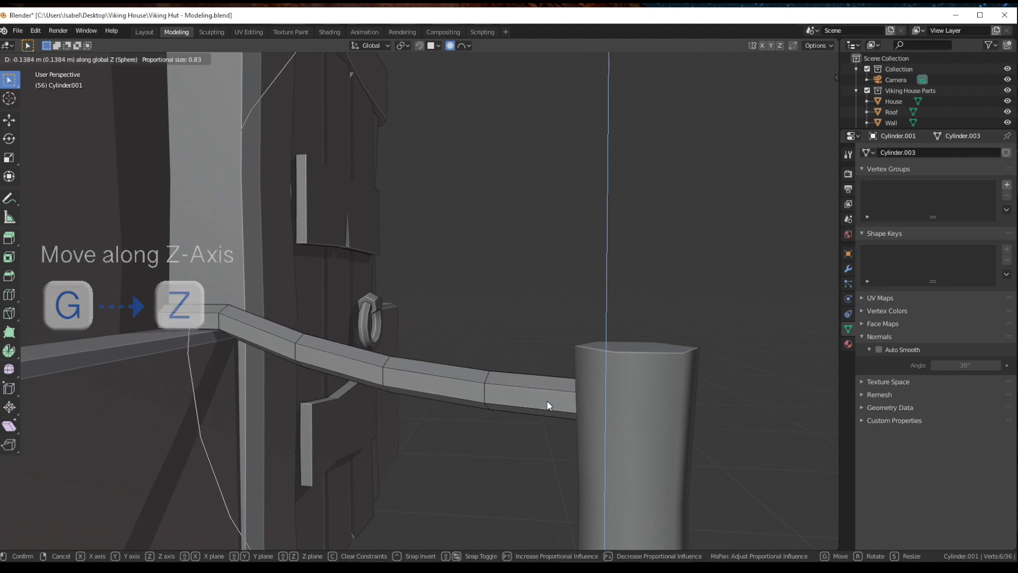
click(547, 400)
Adjust the height of the pole's middle edge loop along Z to refine the curve.
alt+click(382, 375)
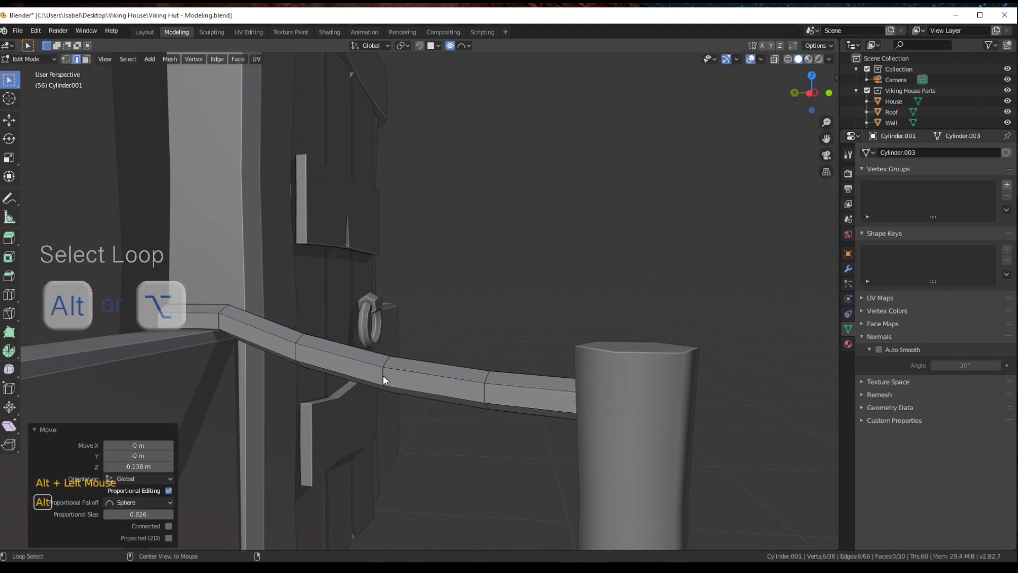
key(g)
key(z)
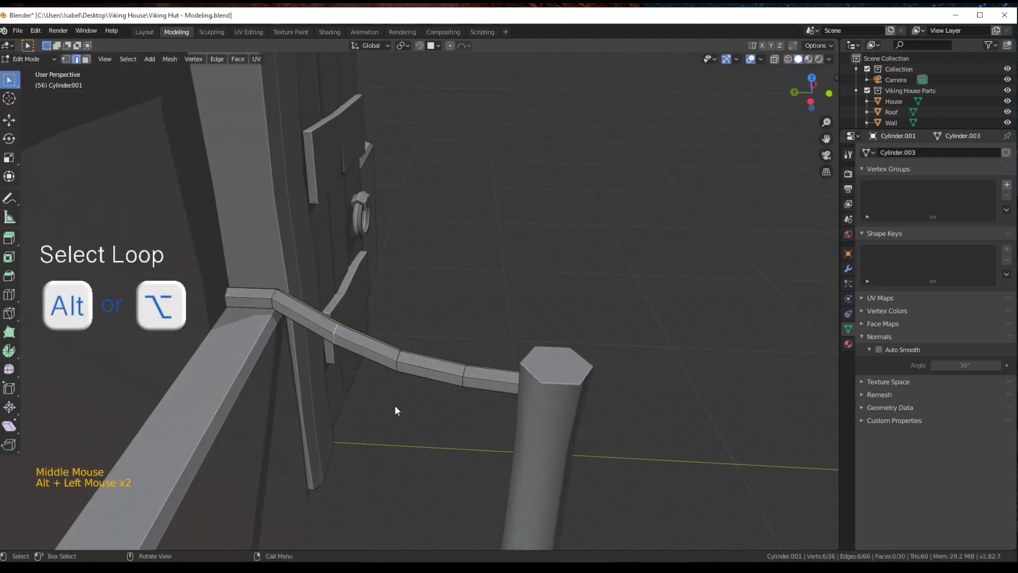
Thin the pole by scaling down its three inner edge loops, with the one nearest the post at about 0.733.
key(s)
click(399, 363)
alt+click(400, 363)
key(s)
click(417, 405)
alt+click(465, 374)
key(s)
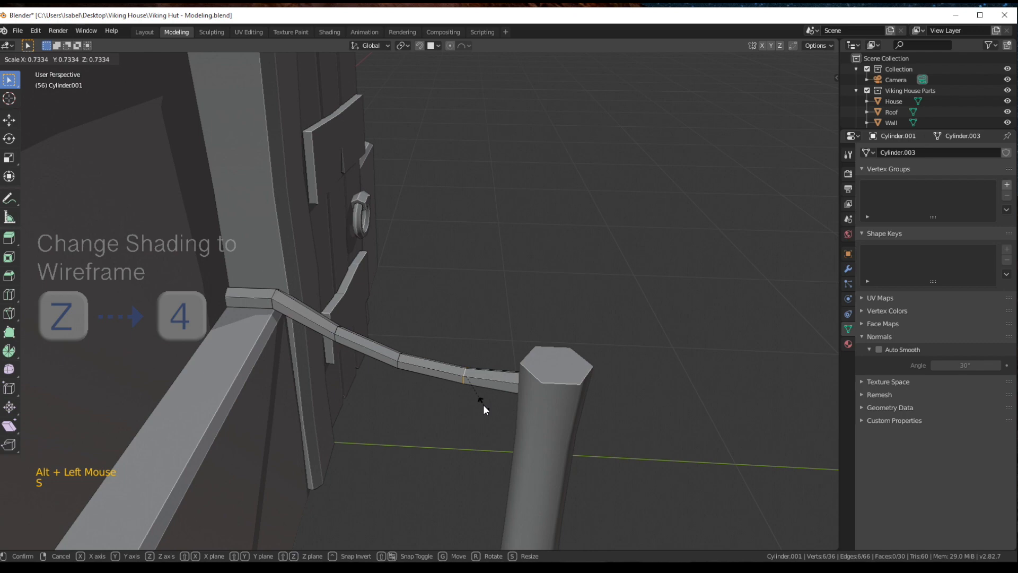
click(483, 404)
In wireframe shading, scale down the pole's end edge loop inside the post.
scroll(521, 412, up, 2)
key(z)
click(458, 420)
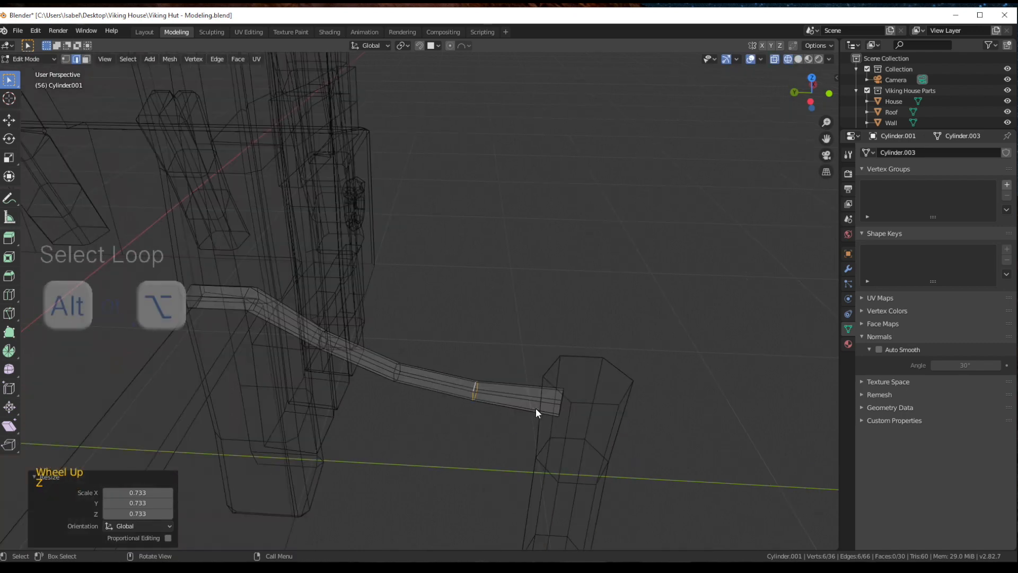
alt+click(560, 399)
alt+click(562, 402)
key(s)
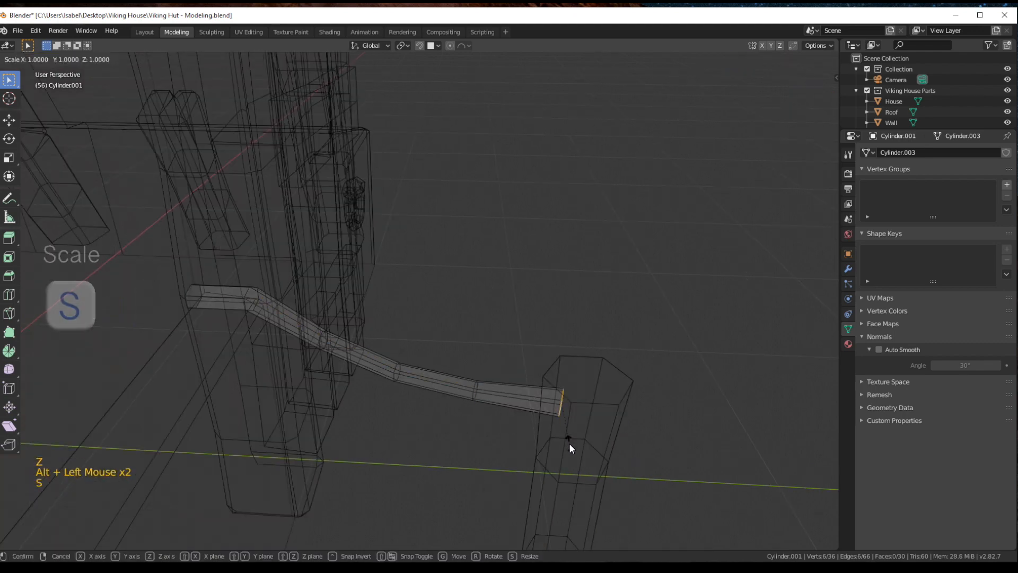
click(561, 427)
Scale down the pole's bend loop and its wall-end loop, the latter to about 0.757, and return to solid shading.
alt+click(248, 295)
key(s)
click(257, 312)
alt+click(191, 290)
key(s)
click(276, 363)
key(z)
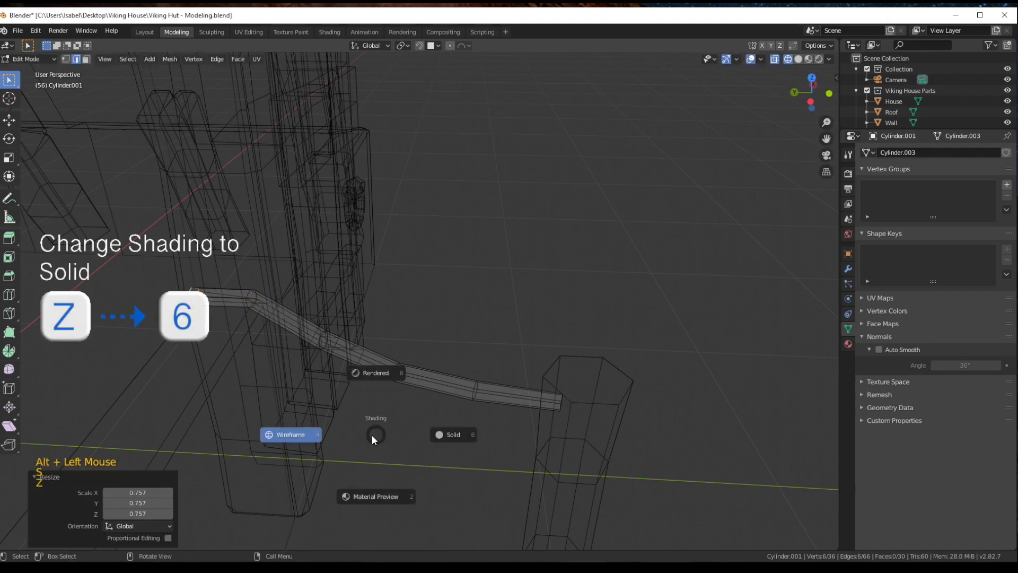
click(450, 434)
Add a torus to the pole mesh with 10 major segments and 4 minor segments.
scroll(451, 435, down, 3)
scroll(290, 422, up, 1)
mouse_move(451, 434)
middle_down()
mouse_move(289, 422)
mouse_move(412, 356)
middle_up()
scroll(412, 357, down, 4)
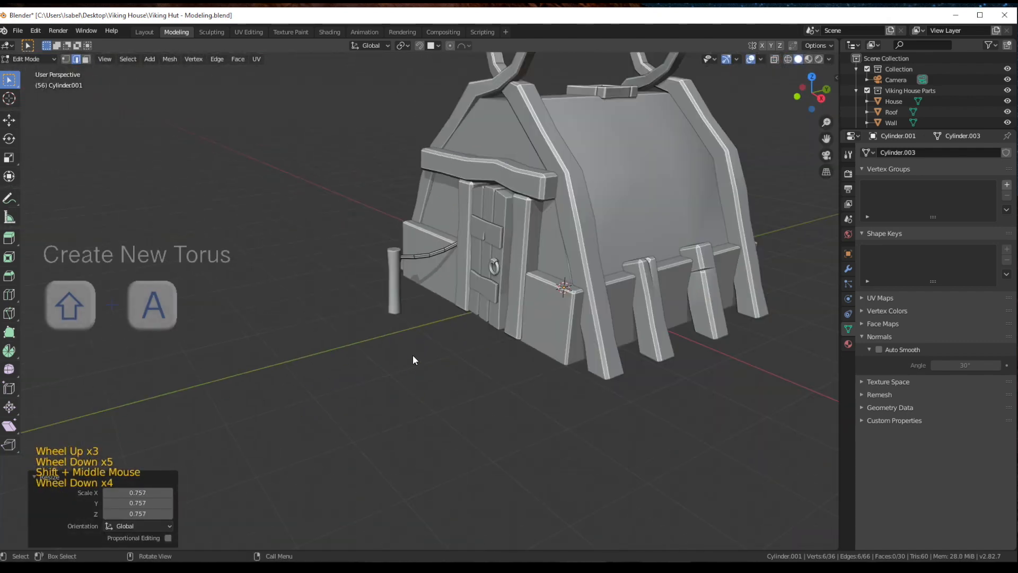
key(shift+a)
click(412, 429)
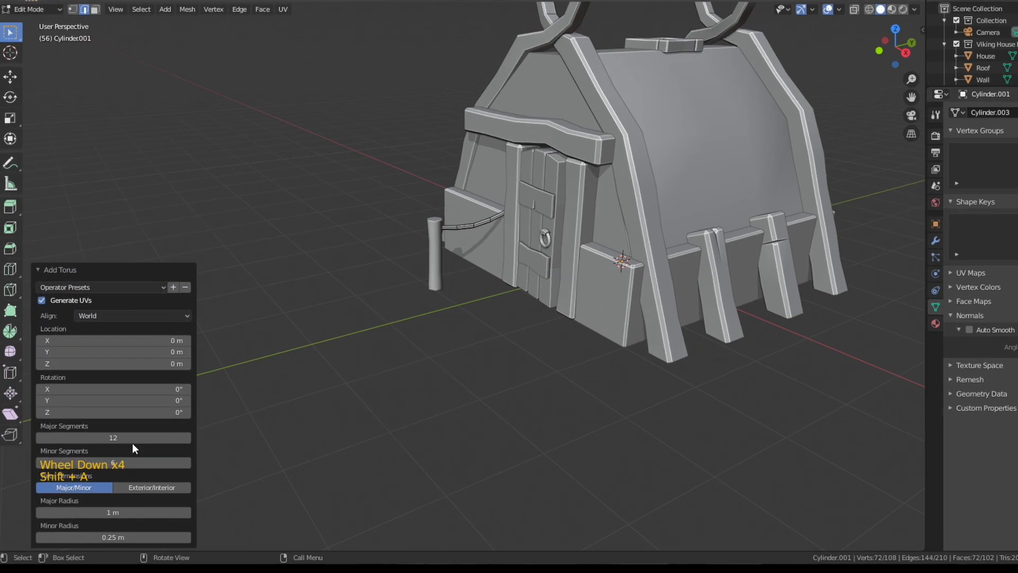
click(109, 449)
text(10)
key(Tab)
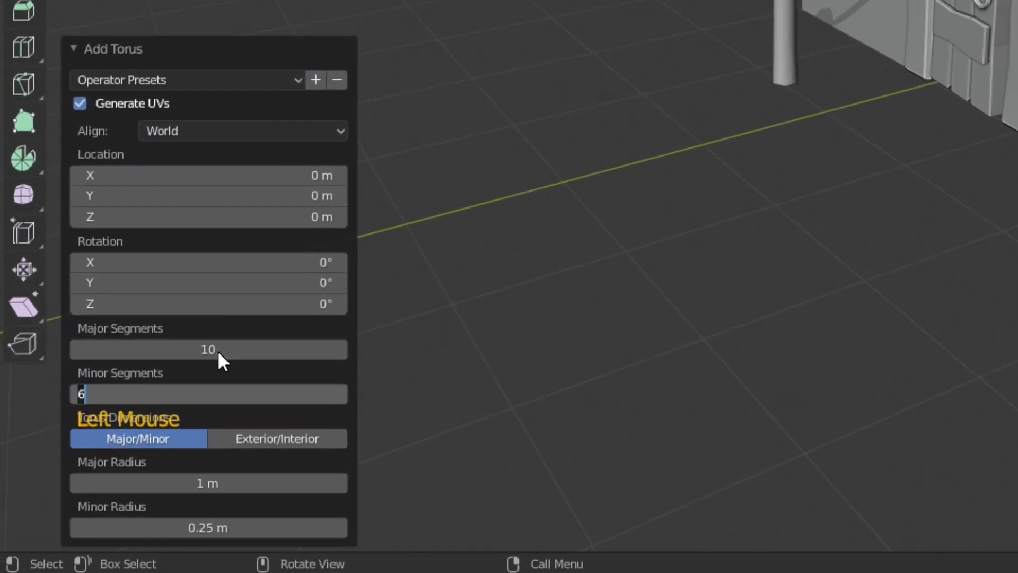
text(4)
key(Return)
Move the torus about -4.3 m along Y in front of the hut and scale it to about 0.165.
scroll(500, 352, up, 1)
key(g)
key(y)
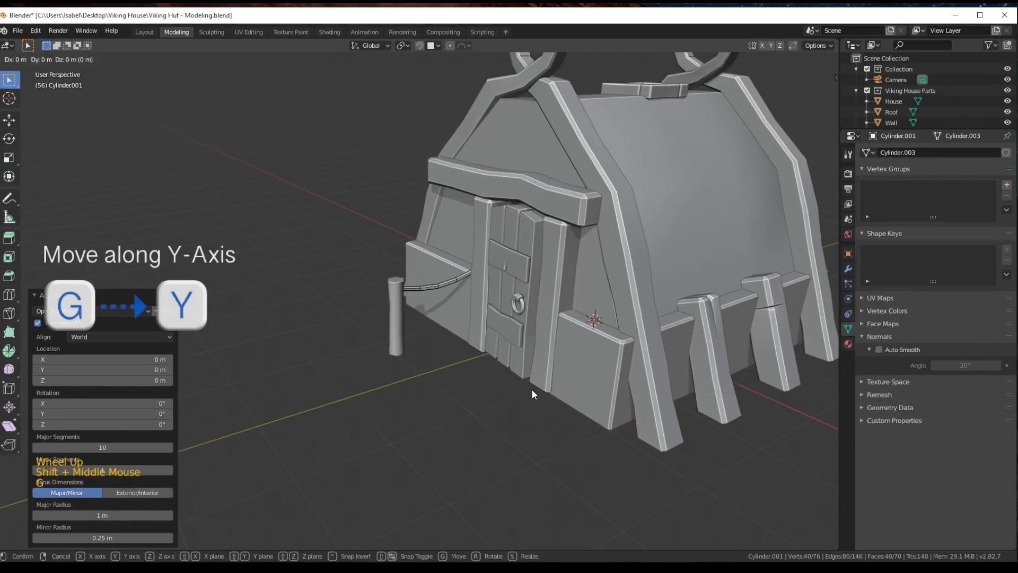
click(272, 483)
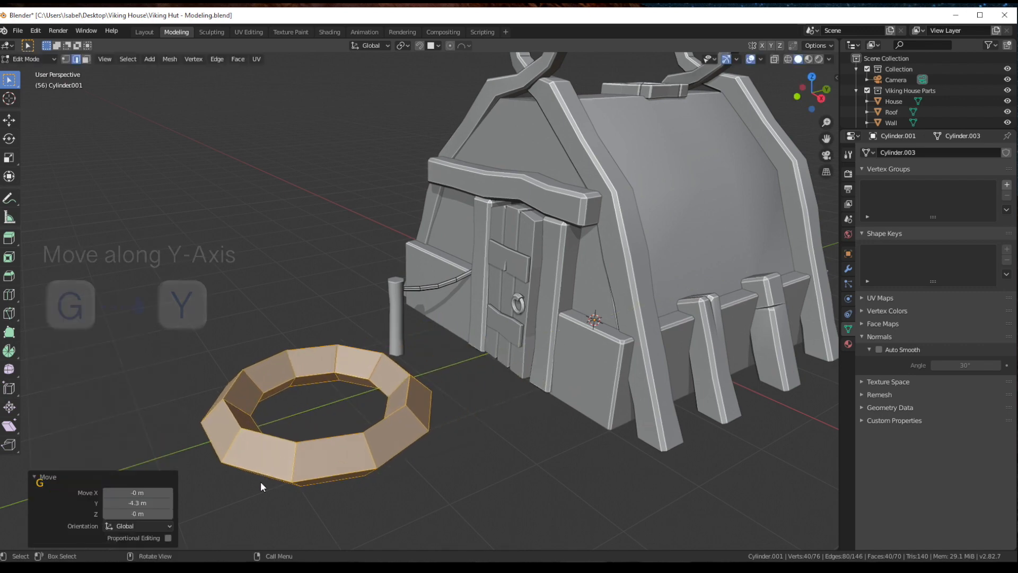
key(s)
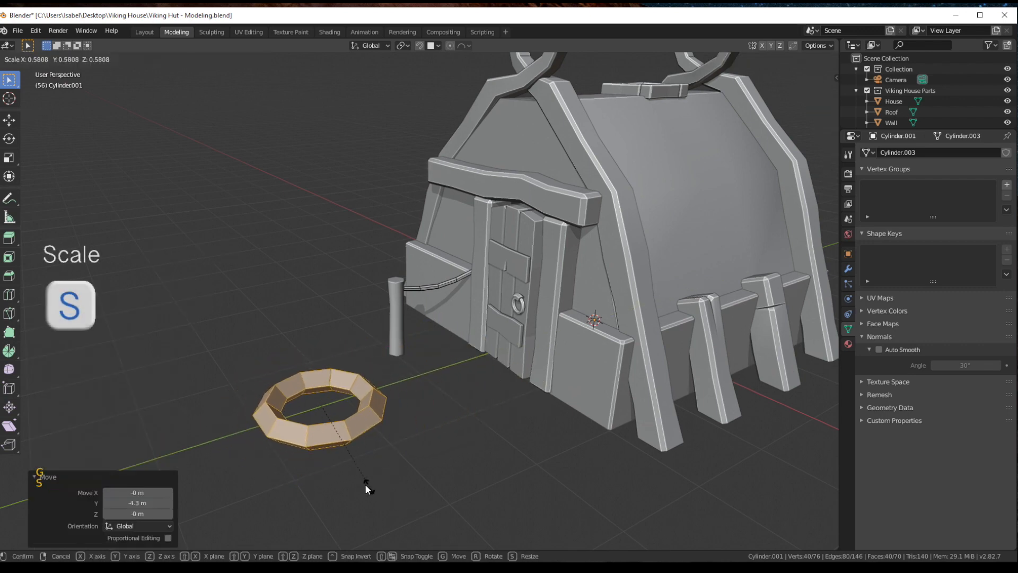
click(341, 407)
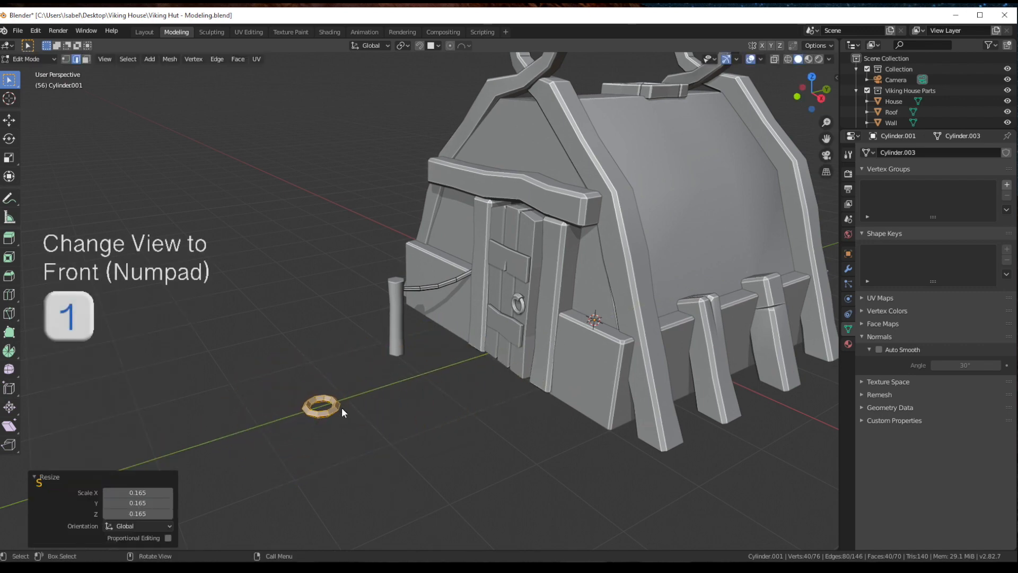
In front view, move the ring about -0.644 m in X and 0.864 m in Z onto the post, and scale it to about 0.639.
key(KP_1)
scroll(342, 408, up, 5)
key(g)
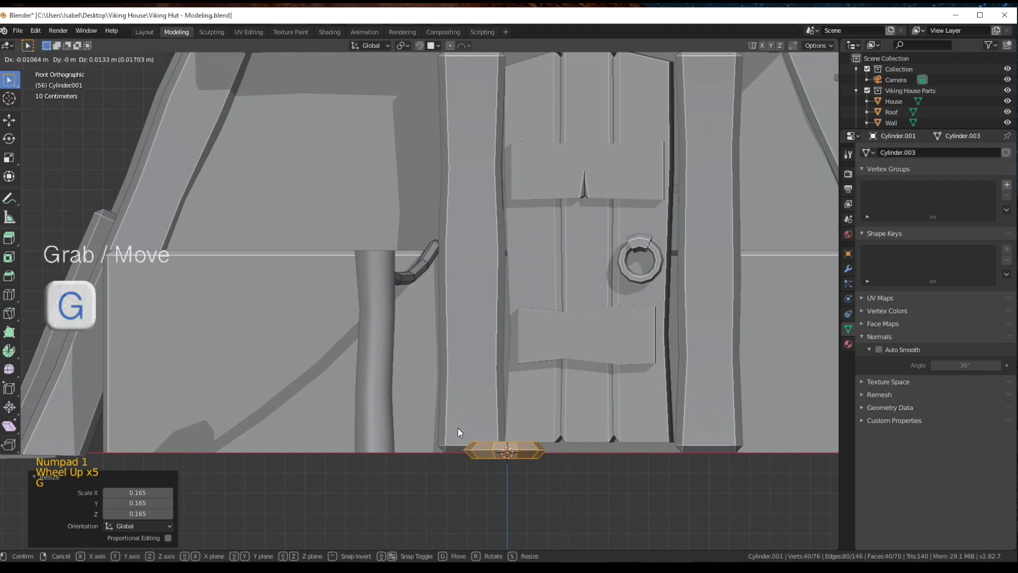
click(369, 303)
key(s)
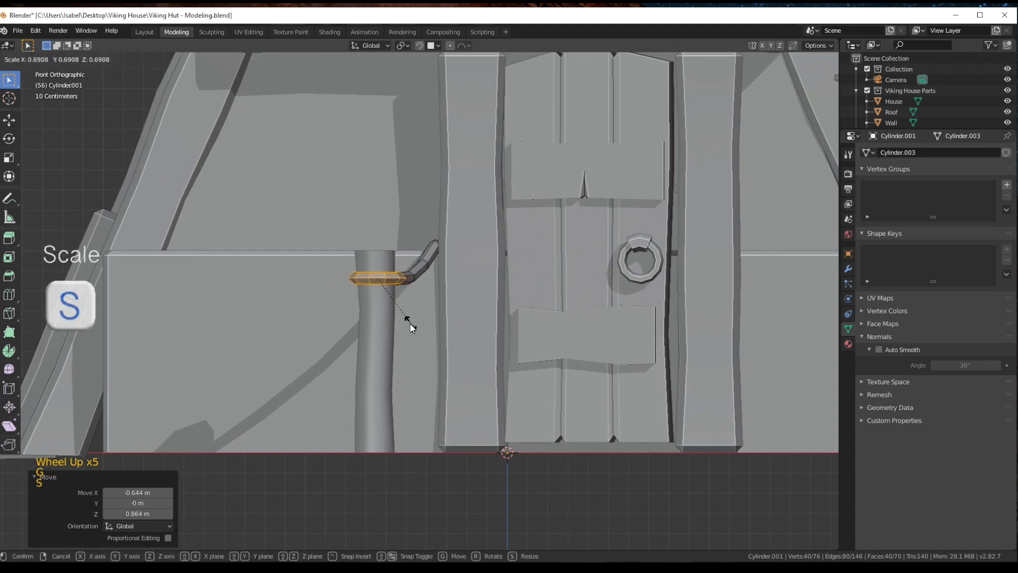
click(405, 335)
Tilt the ring slightly in front view and shift it about -0.0106 m in X and 0.008 m in Z.
key(r)
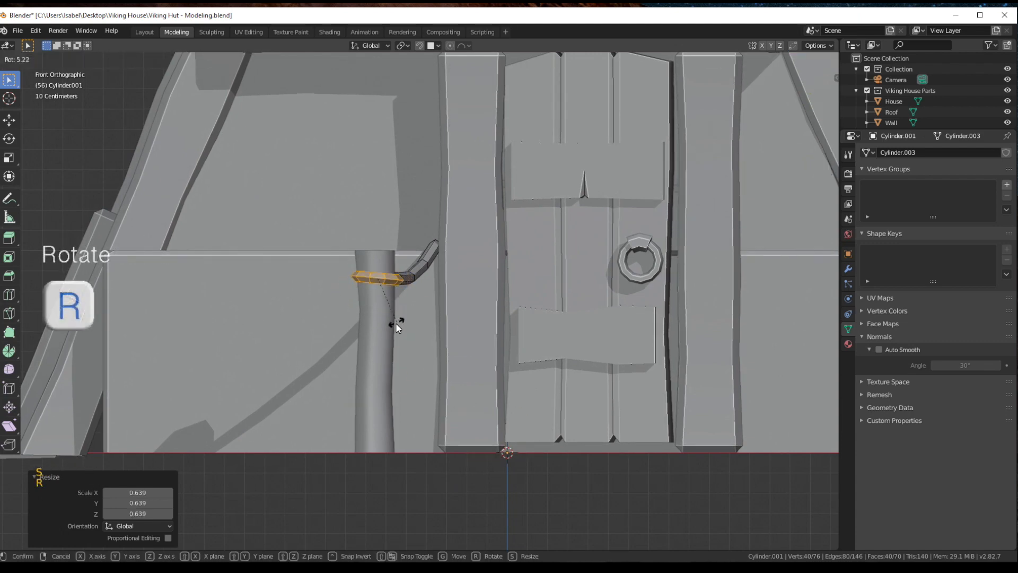
click(398, 325)
key(g)
click(393, 320)
Move the ring along Y until it encircles the post, and enlarge it to about 1.134 for a snug fit.
middle_drag(394, 320, 256, 381)
key(KP_7)
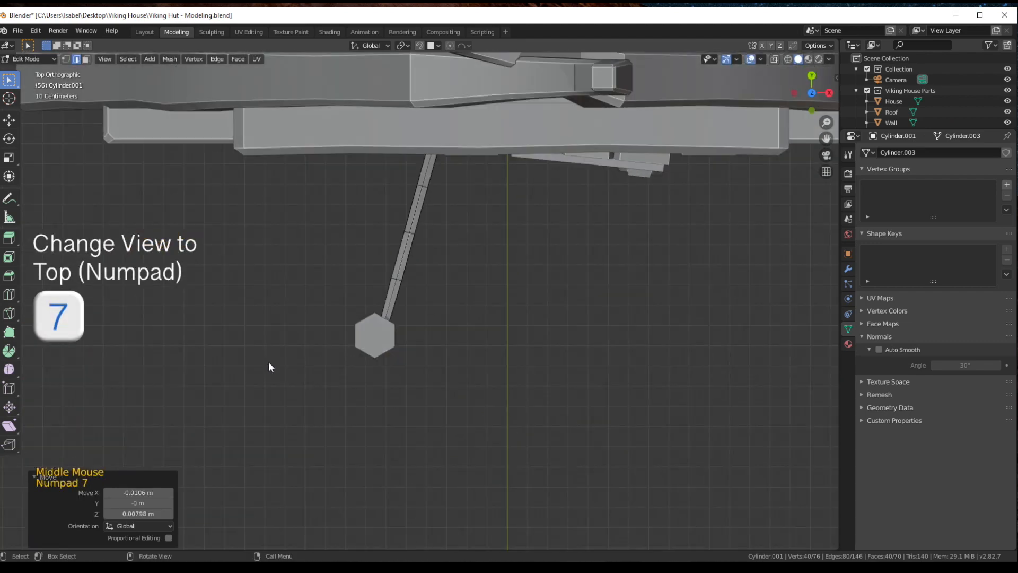
scroll(371, 366, down, 5)
key(g)
key(y)
click(405, 262)
scroll(405, 262, up, 5)
key(s)
middle_drag(415, 403, 297, 339)
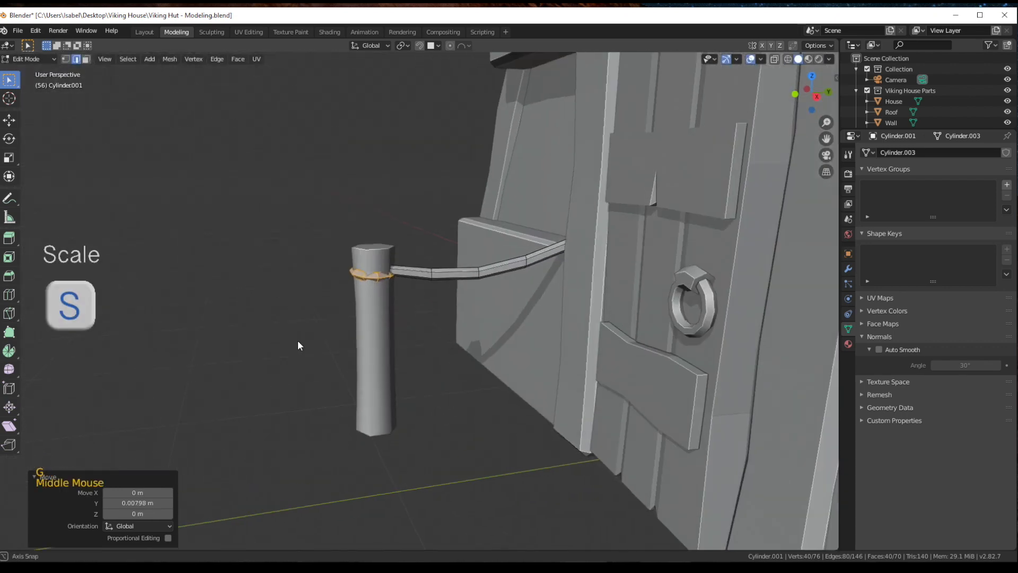
click(409, 350)
Duplicate the ring in place on the post and rotate the copy about -21.3° in the view plane.
middle_drag(412, 352, 382, 344)
key(shift+d)
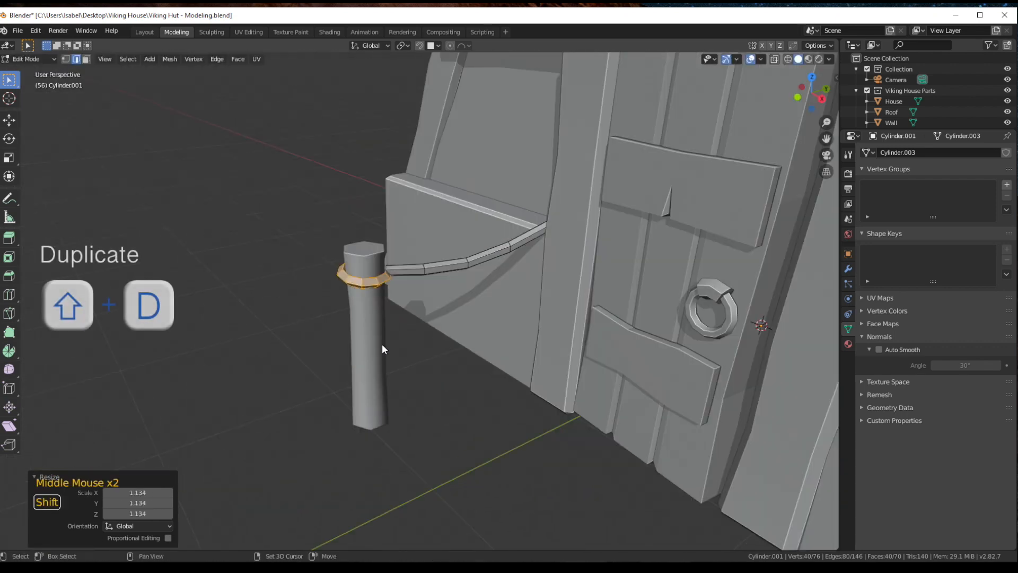
right_click(418, 360)
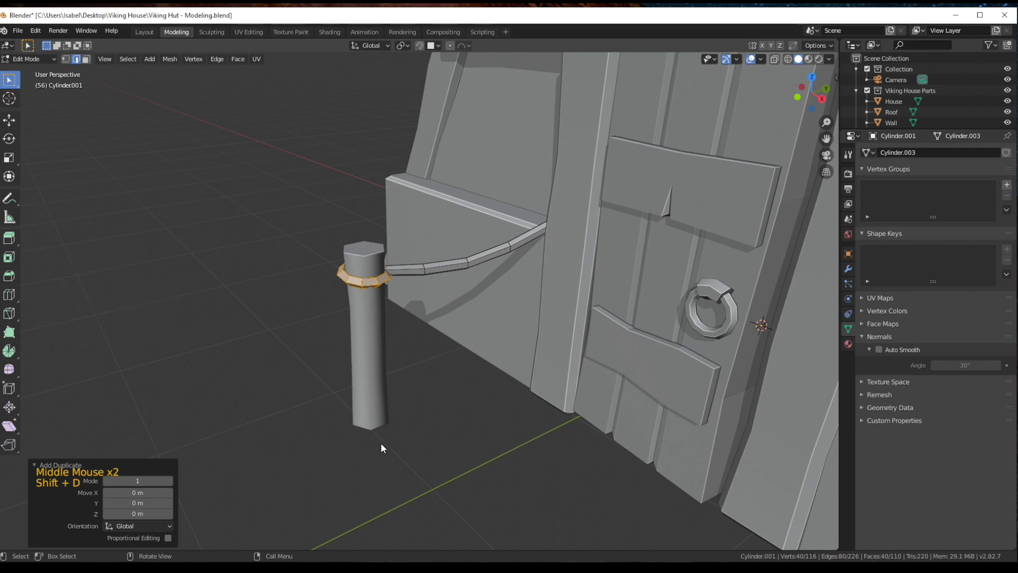
middle_drag(379, 443, 345, 423)
key(r)
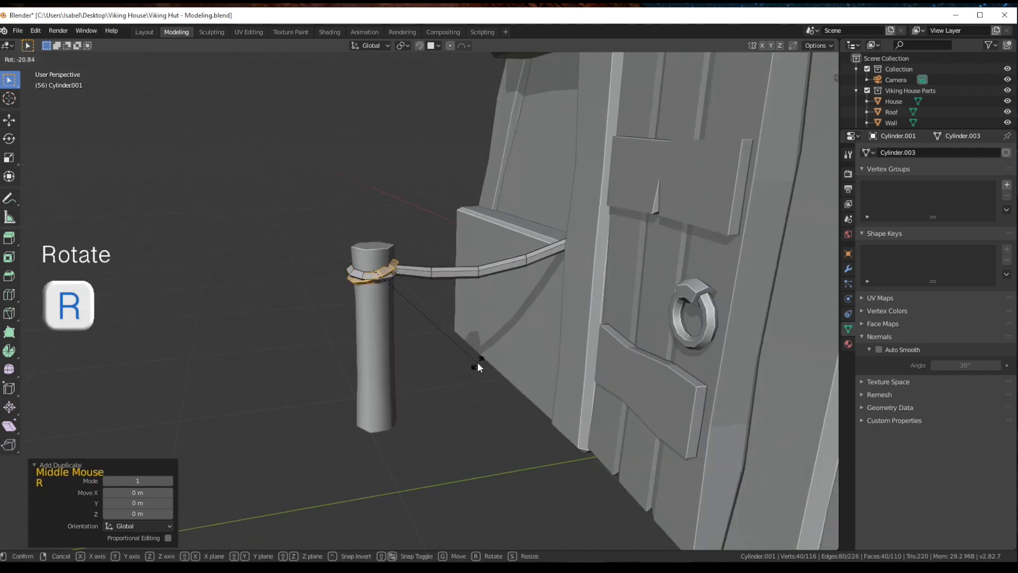
click(477, 358)
Shift the duplicate ring about -0.0114 m along Y and lower it about 0.026 m along Z below the first ring.
key(g)
key(y)
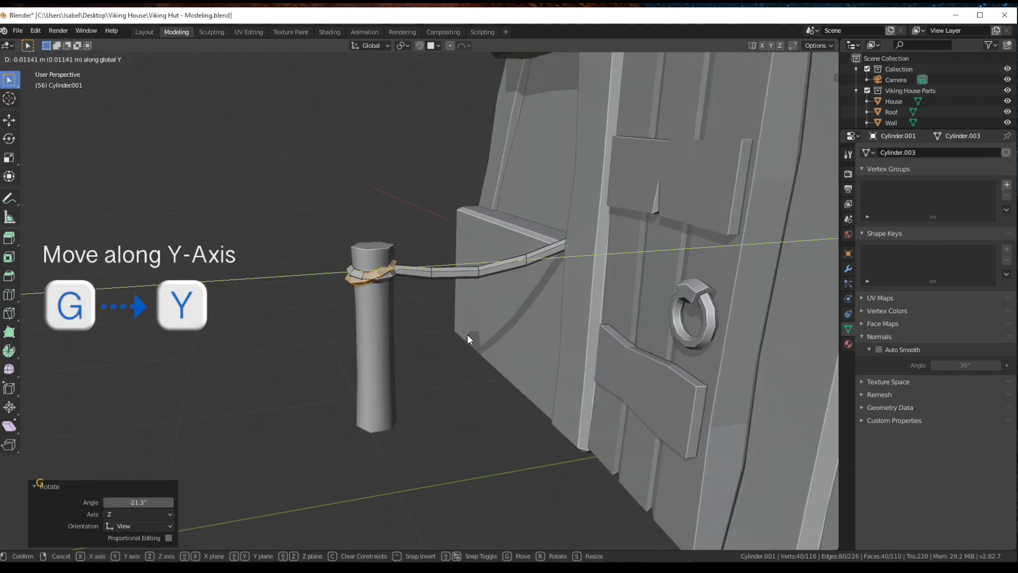
click(467, 334)
key(g)
key(z)
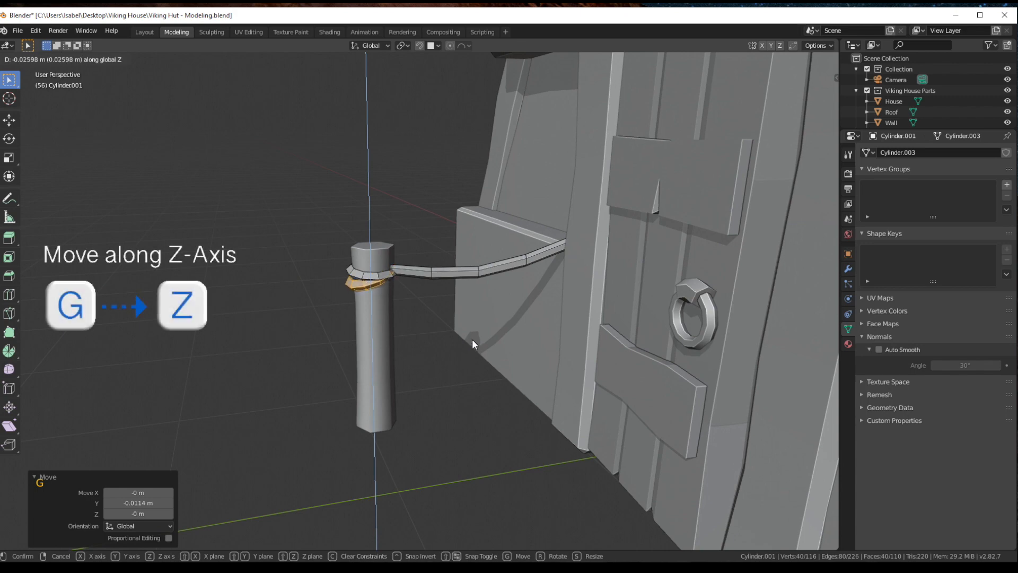
click(472, 339)
Scale the lower ring to about 0.969 and move it about 0.0117 m along Y to centre it on the post.
key(s)
click(450, 374)
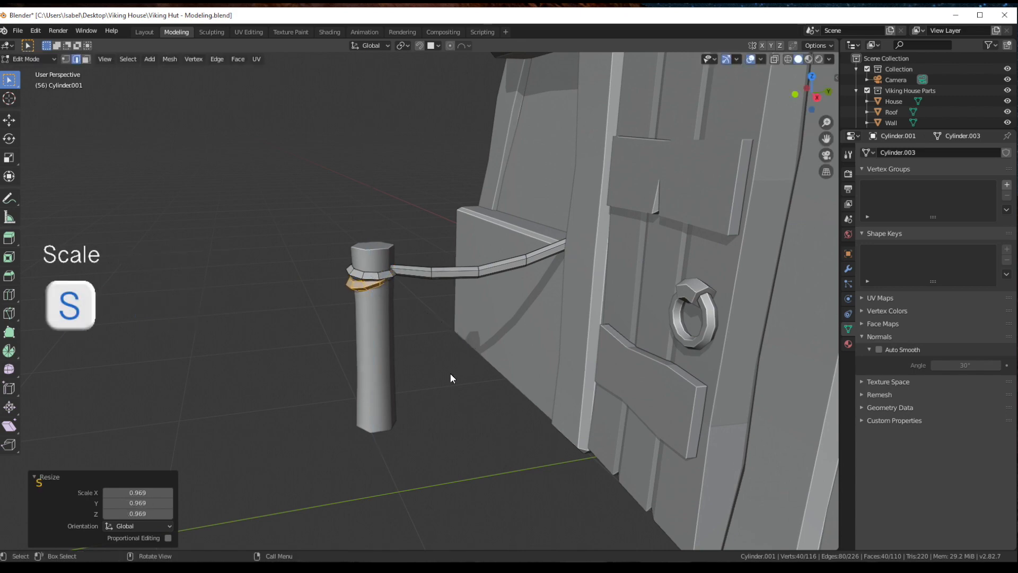
key(g)
key(y)
click(451, 362)
In Object Mode, shade the pole and rings smooth and enable Auto Smooth at 30°.
scroll(378, 415, down, 7)
middle_drag(452, 362, 430, 408)
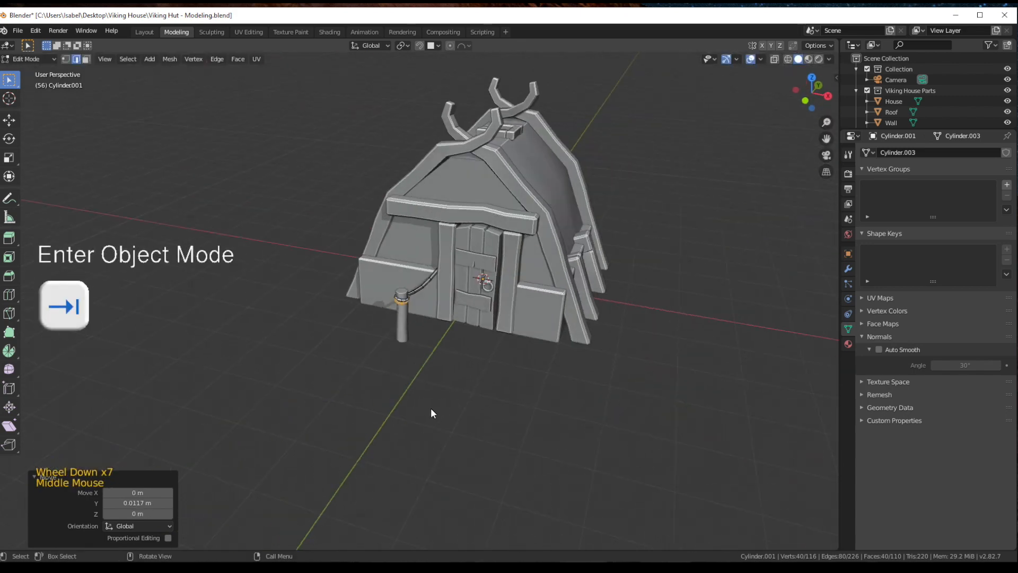
key(Tab)
scroll(440, 371, up, 2)
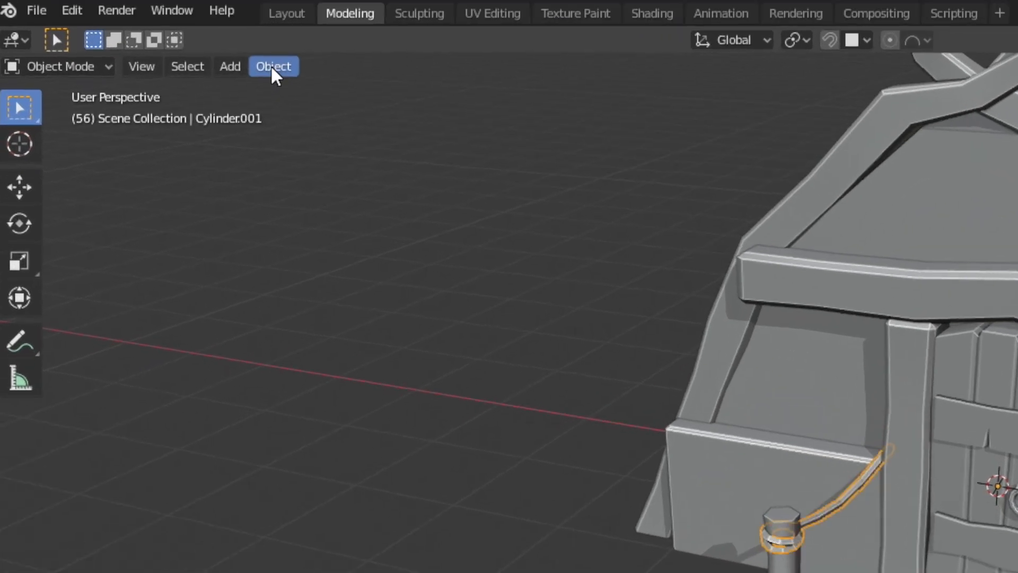
click(138, 59)
mouse_move(165, 298)
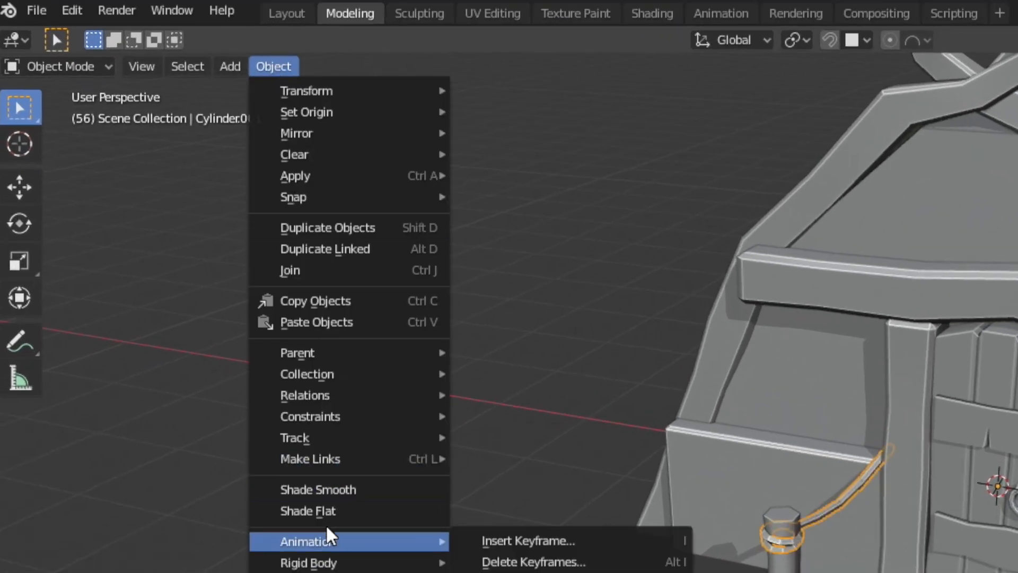
click(337, 488)
click(914, 253)
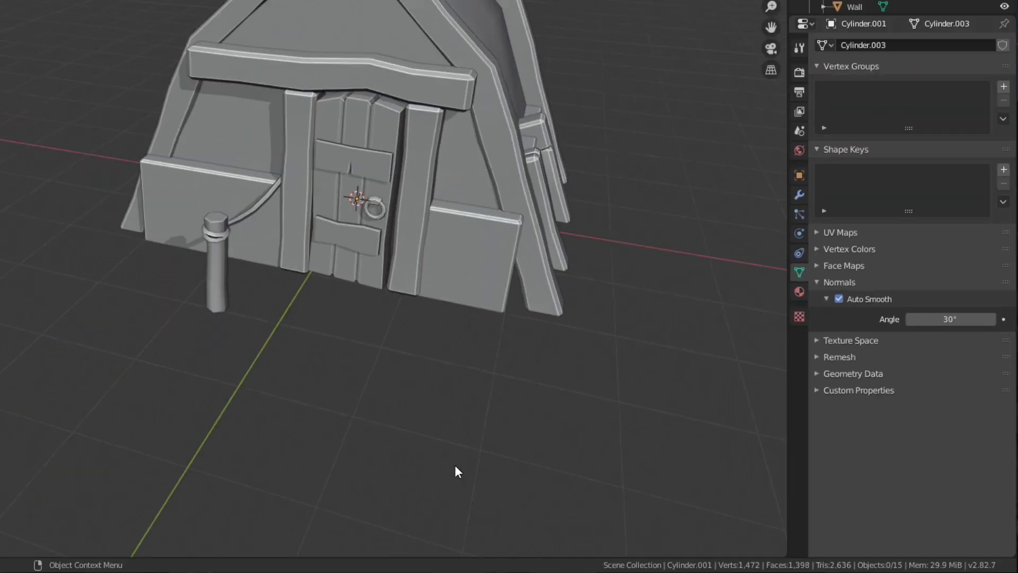
Turn off the viewport overlays to show the hut without grid, axes or 3D cursor.
scroll(155, 432, down, 3)
middle_drag(151, 432, 0, 349)
middle_drag(447, 442, 462, 464)
scroll(573, 445, up, 1)
shift+scroll(570, 438, up, 1)
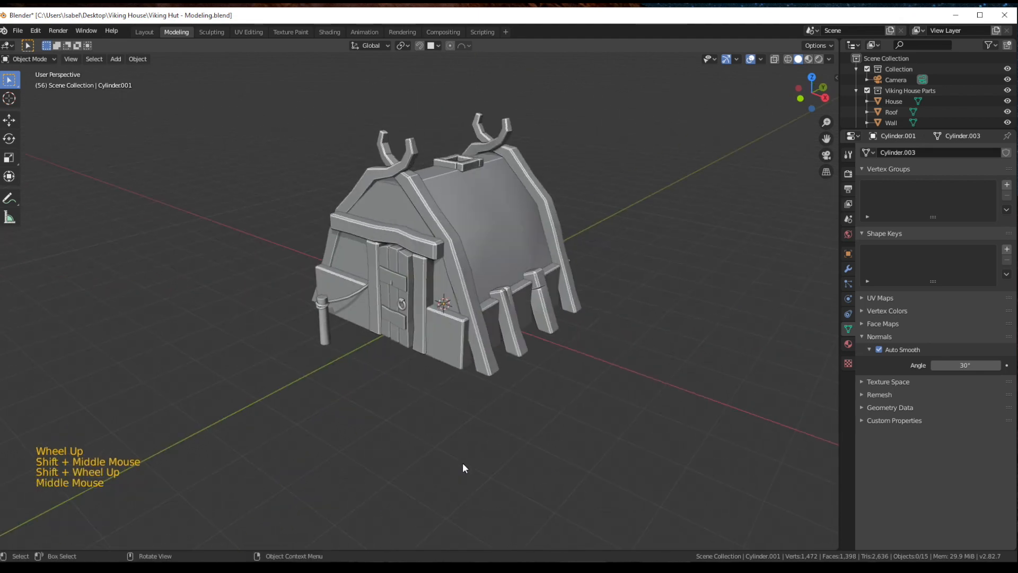
shift+middle_drag(460, 380, 423, 409)
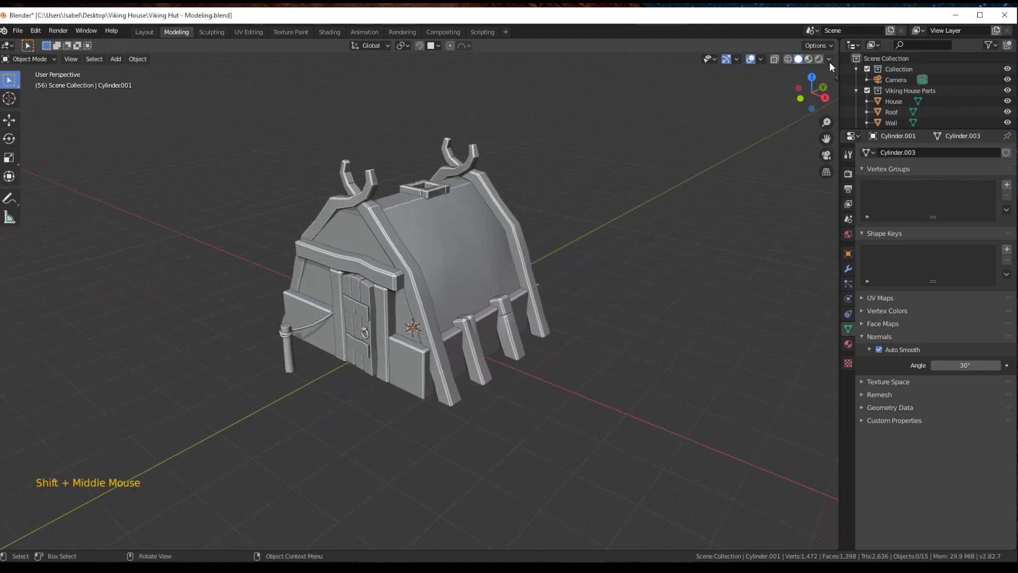
click(751, 59)
Examine the completed hut model from several angles, including the front, roof and side supports.
middle_drag(419, 326, 471, 416)
scroll(419, 381, up, 1)
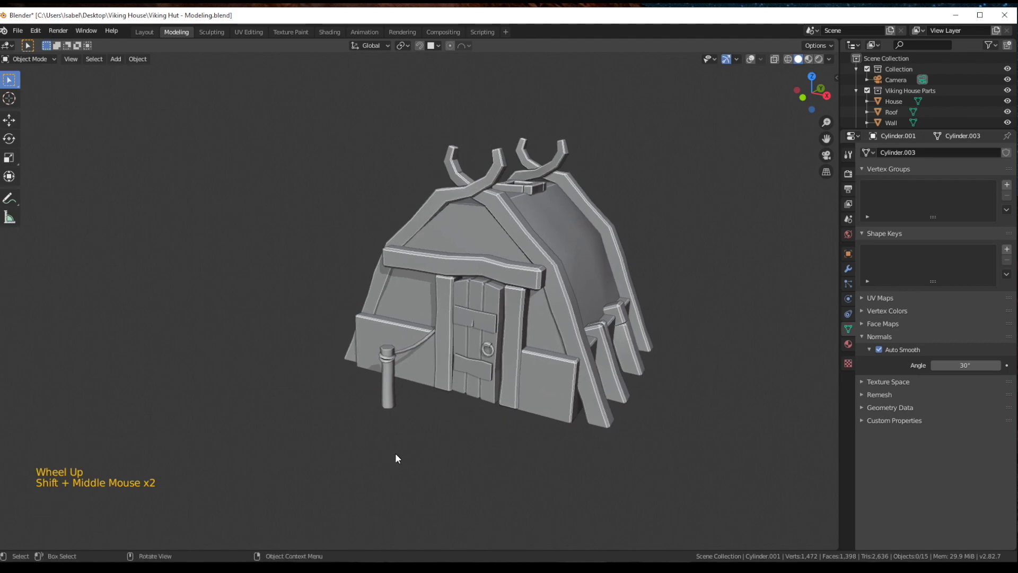
scroll(401, 456, down, 5)
middle_drag(402, 454, 327, 464)
scroll(421, 434, up, 2)
shift+scroll(420, 434, up, 1)
shift+middle_drag(421, 434, 435, 428)
scroll(433, 433, up, 3)
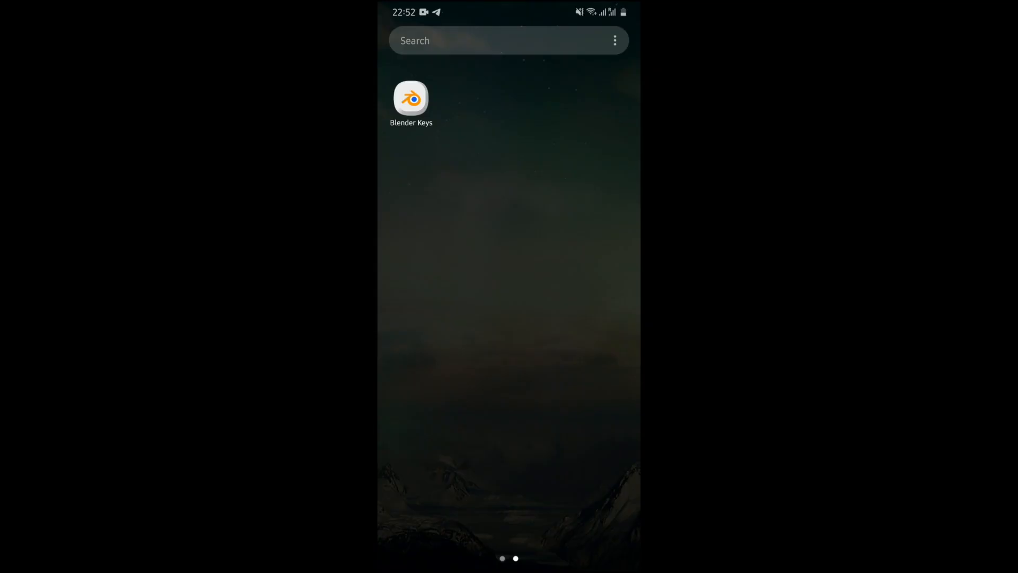
Switch to the Blender Keys phone app and read the Move shortcut's description in the General category.
click(411, 98)
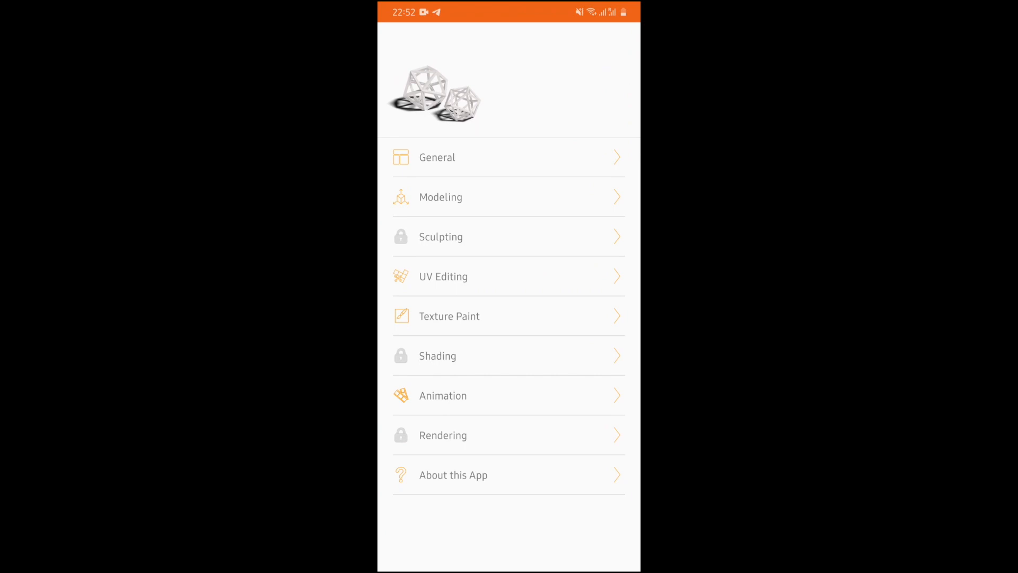
click(437, 157)
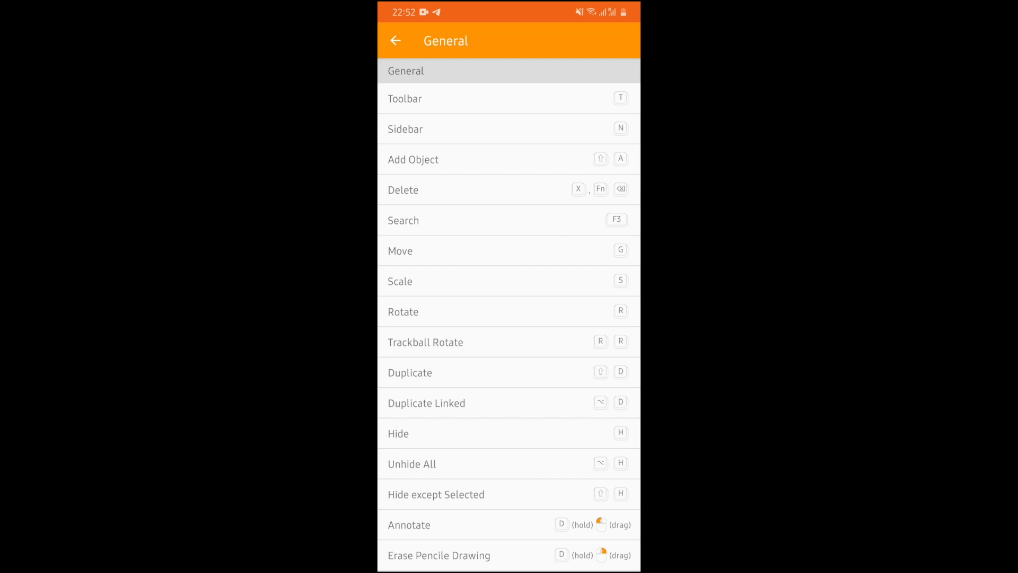
click(510, 251)
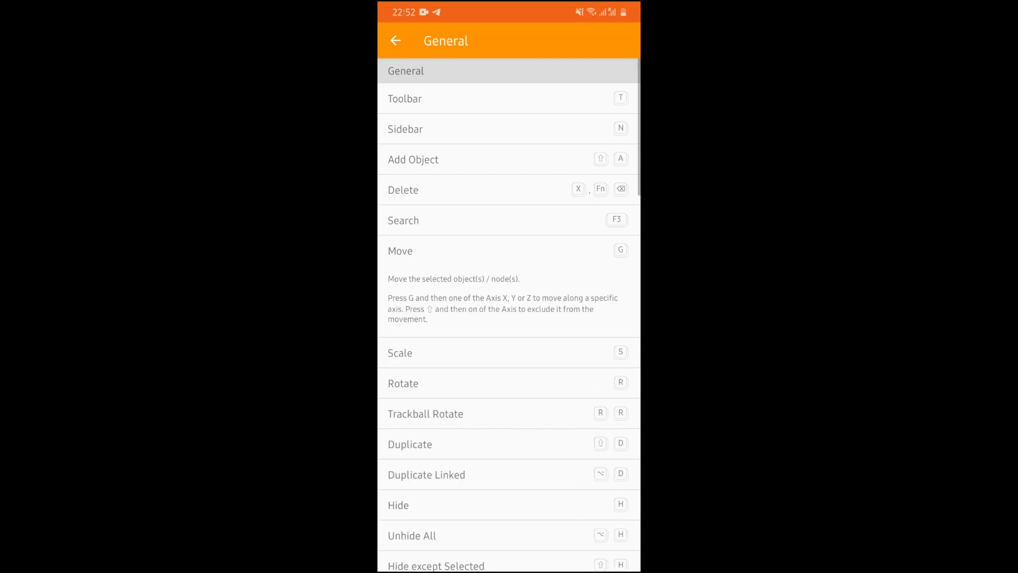
Read the Lasso Select description in the Selection group and return to the category list.
scroll(509, 314, down, 20)
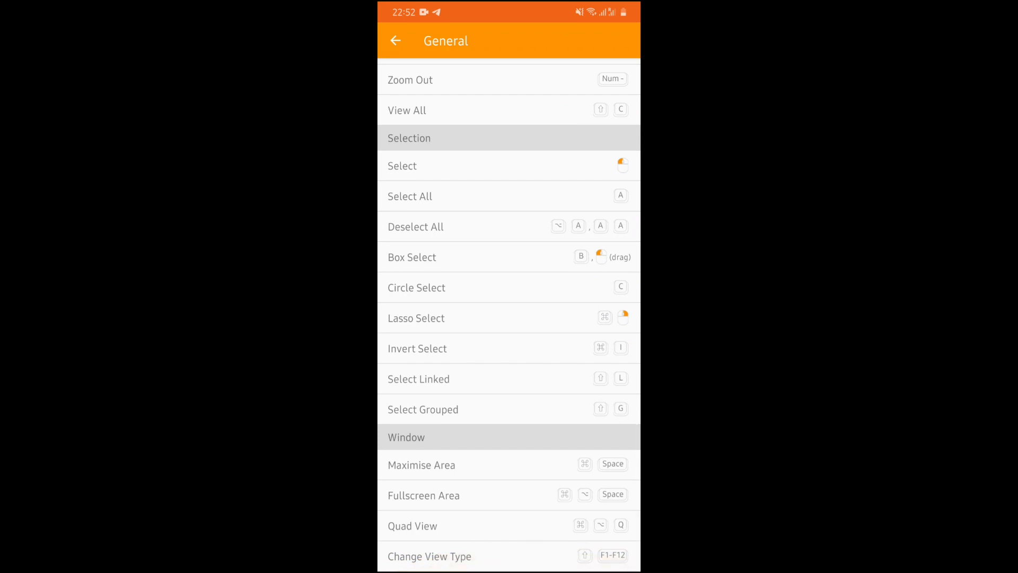
click(416, 318)
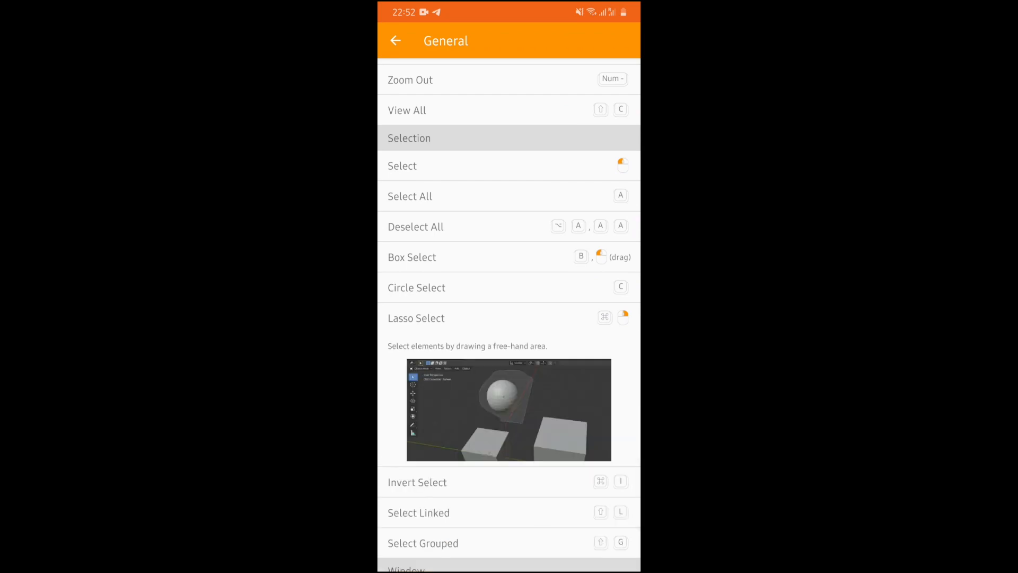
click(396, 40)
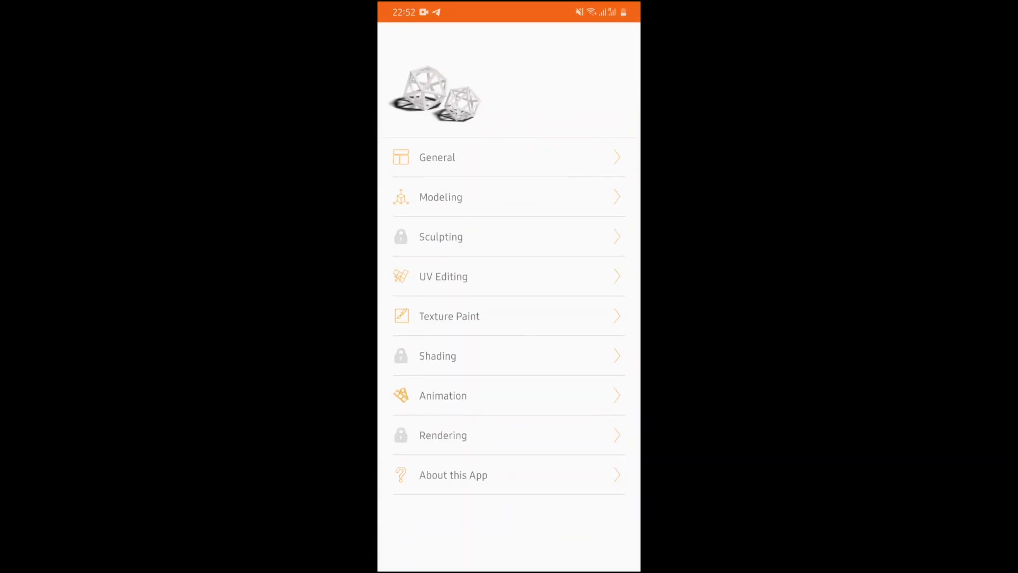
Toggle the Use MacOS Keys setting off and on again, and check the unlock options of the locked Sculpting category.
click(453, 475)
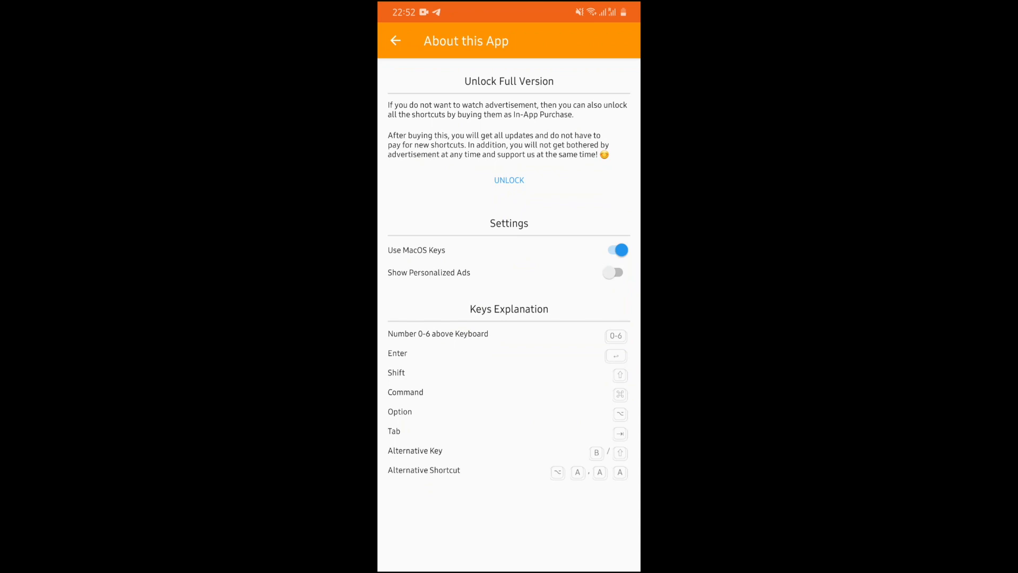
click(617, 250)
click(617, 250)
click(396, 41)
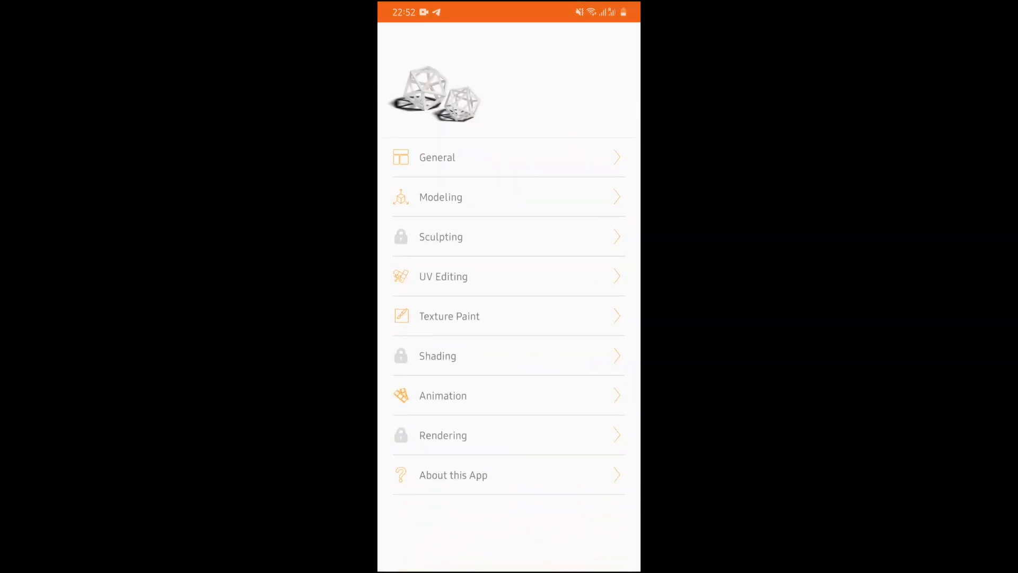
click(441, 237)
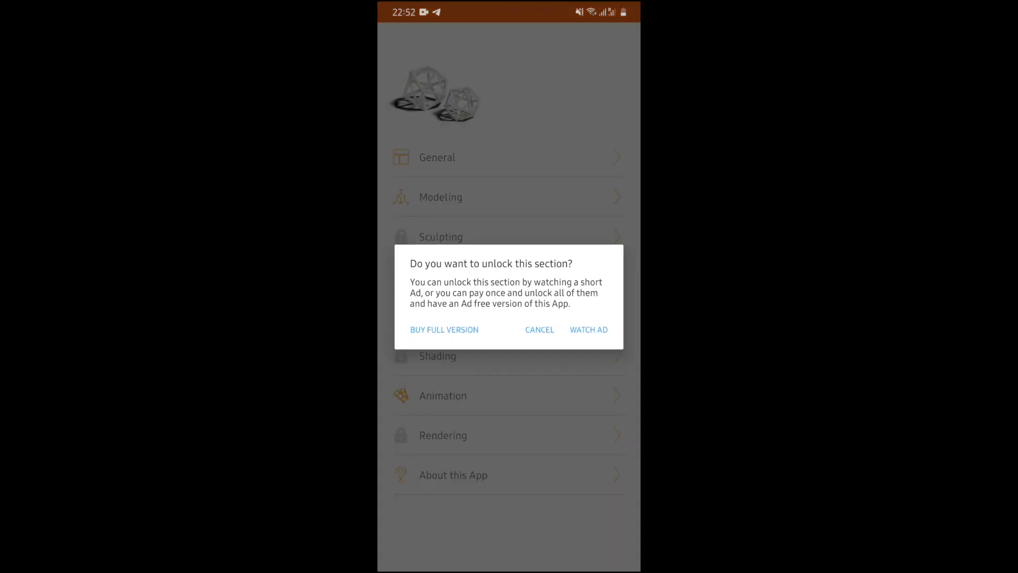
click(540, 329)
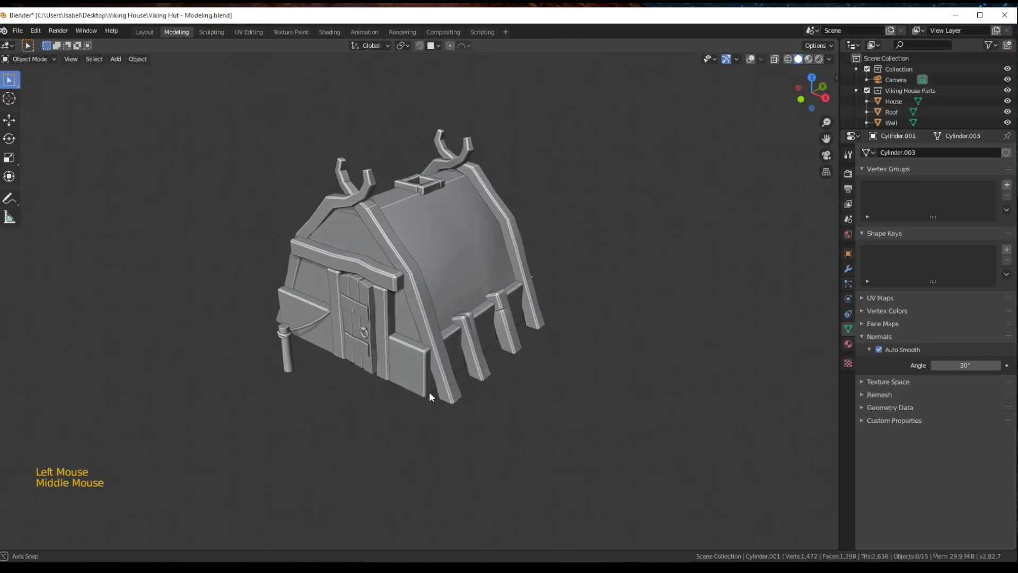
Switch back to Blender and examine the finished Viking hut from the front, with its door and rope post, and from the roof side.
middle_drag(429, 392, 473, 380)
scroll(409, 379, up, 2)
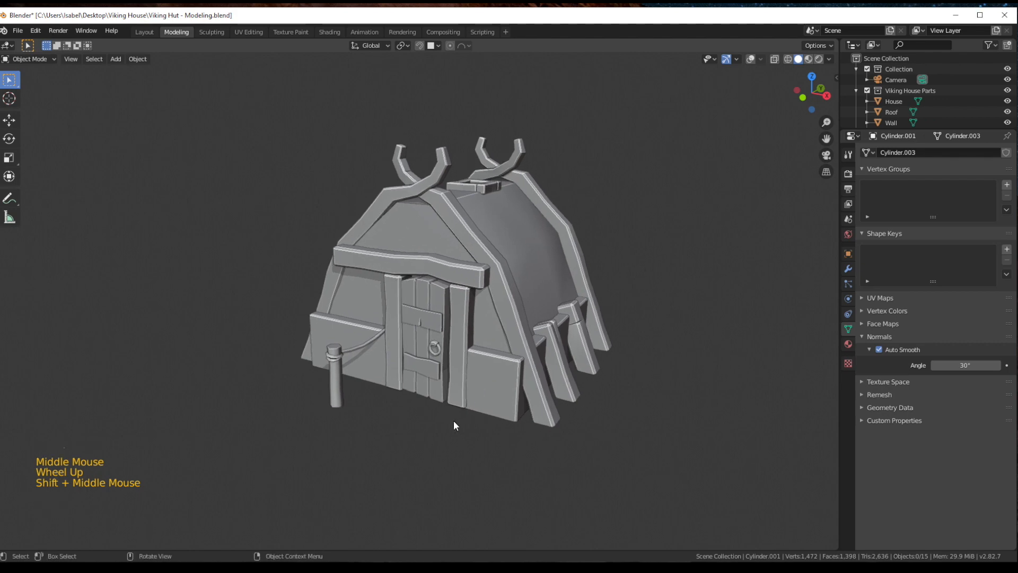
shift+middle_drag(416, 416, 461, 422)
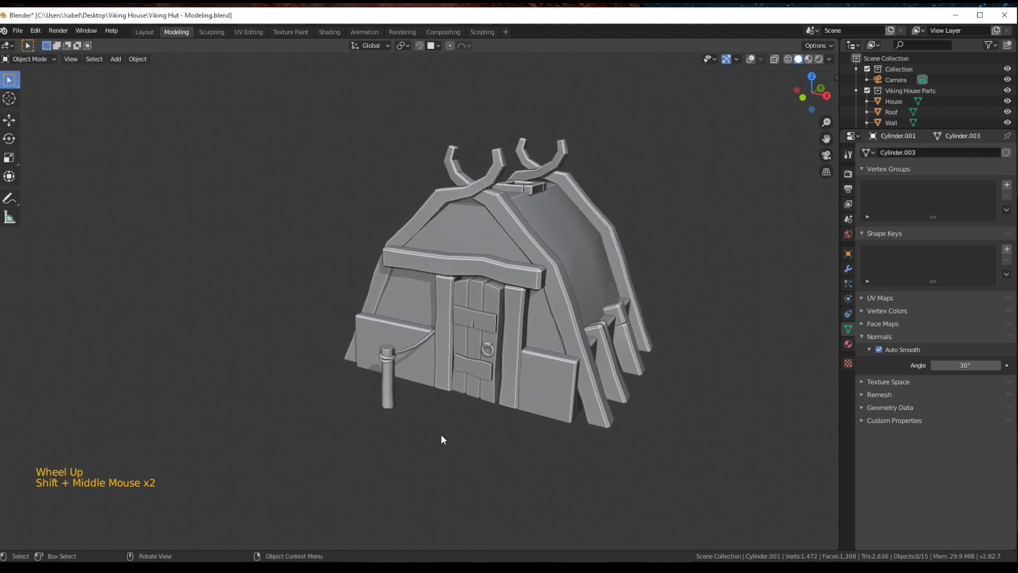
scroll(401, 452, down, 2)
scroll(401, 456, down, 3)
middle_drag(359, 463, 328, 463)
scroll(422, 430, up, 2)
shift+scroll(451, 427, up, 1)
shift+middle_drag(482, 425, 432, 431)
scroll(431, 432, up, 2)
scroll(431, 431, up, 1)
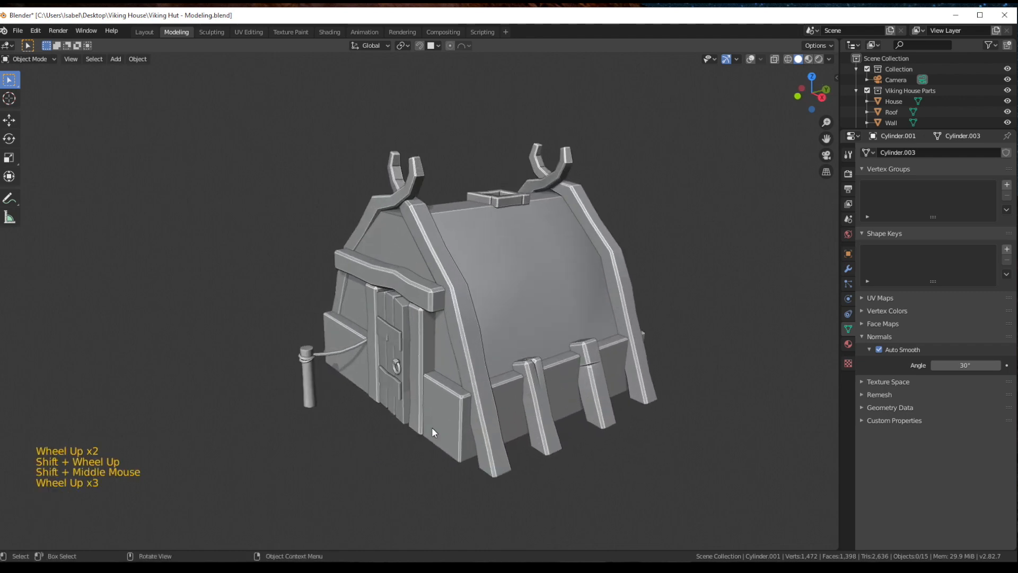